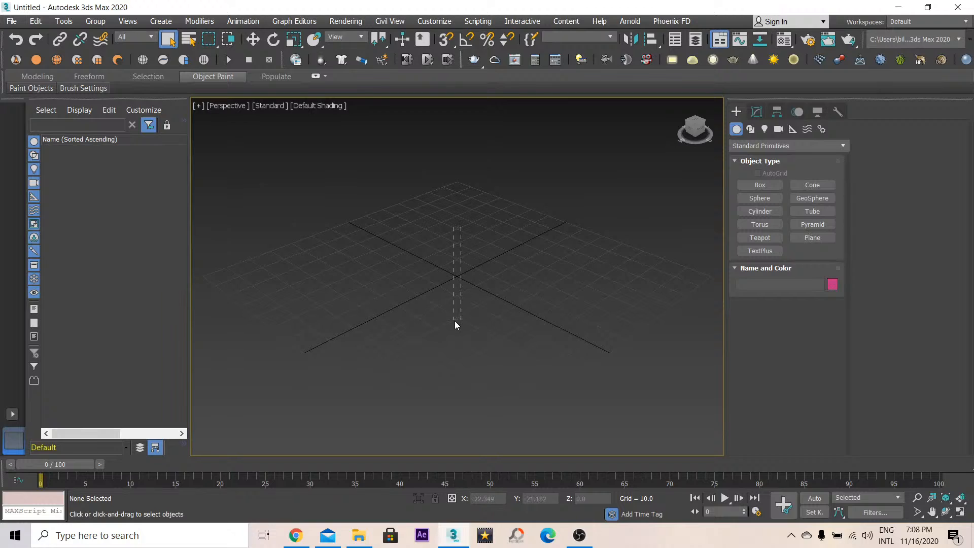
pyautogui.moveTo(454, 321); pyautogui.dragTo(434, 361)
pyautogui.moveTo(548, 389); pyautogui.dragTo(555, 393)
pyautogui.hotkey('alt', 'w')
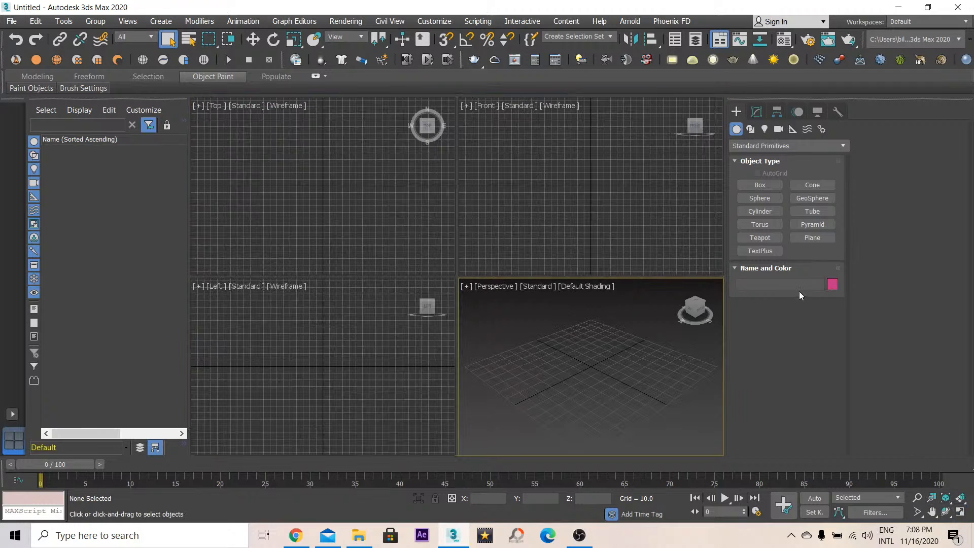
pyautogui.click(960, 510)
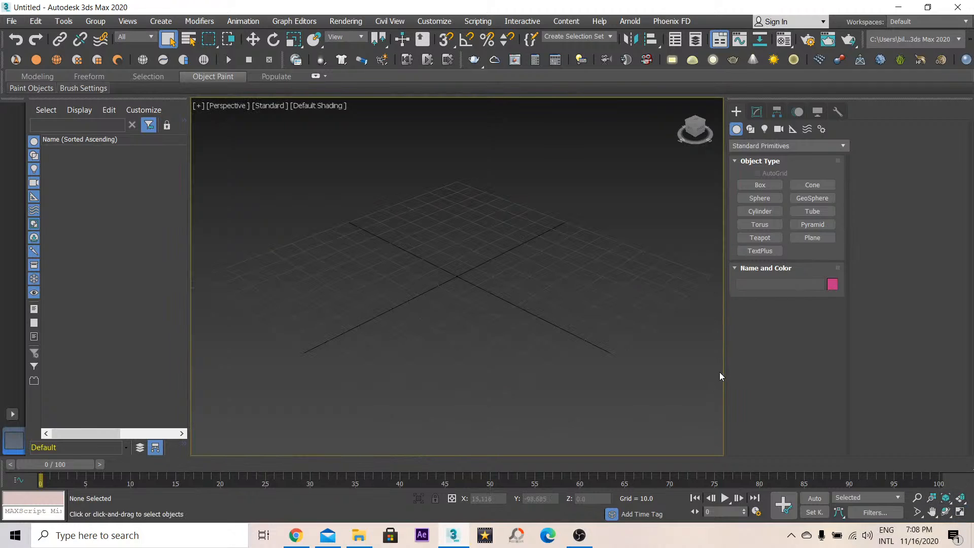
pyautogui.moveTo(724, 372); pyautogui.dragTo(912, 363)
pyautogui.moveTo(498, 296); pyautogui.dragTo(502, 279, button='middle')
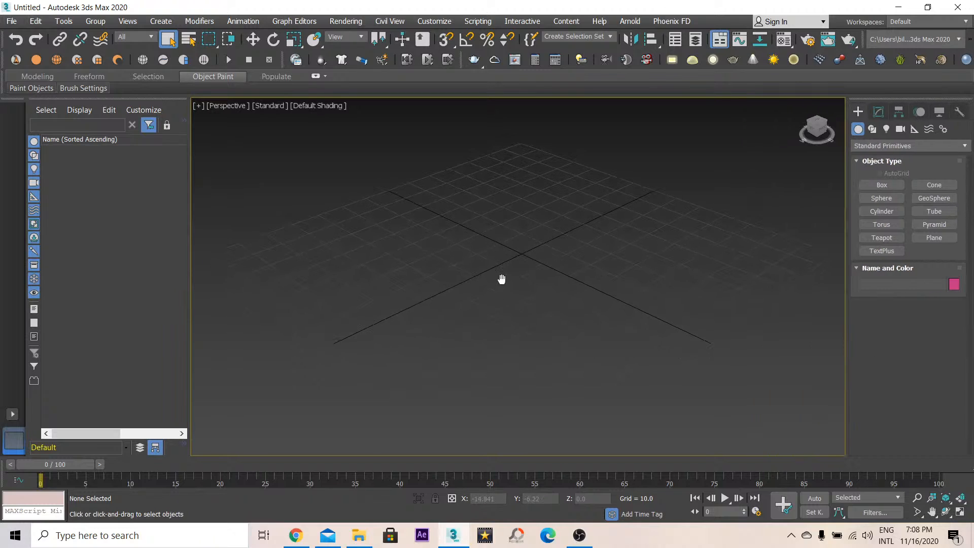
pyautogui.click(946, 511)
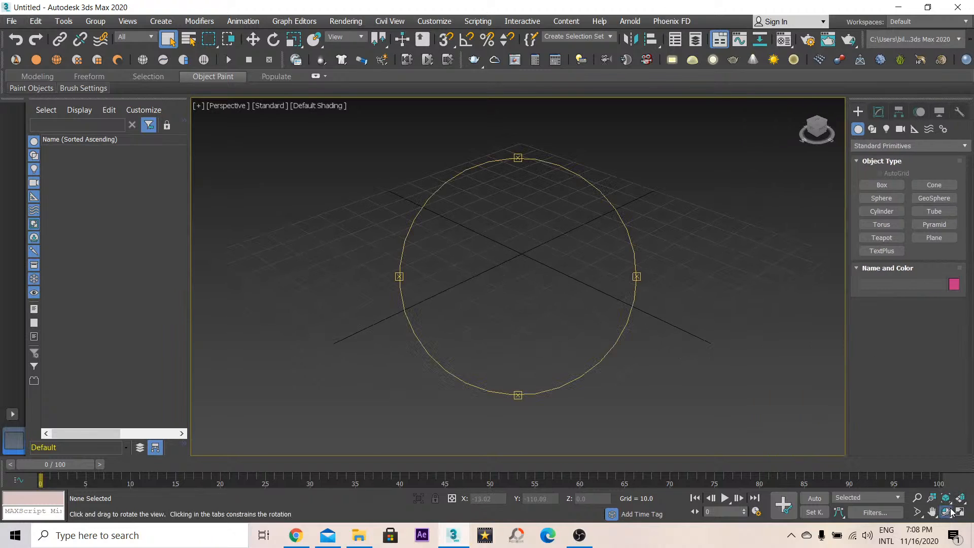
pyautogui.moveTo(504, 320); pyautogui.dragTo(501, 255)
pyautogui.moveTo(299, 226); pyautogui.dragTo(553, 215)
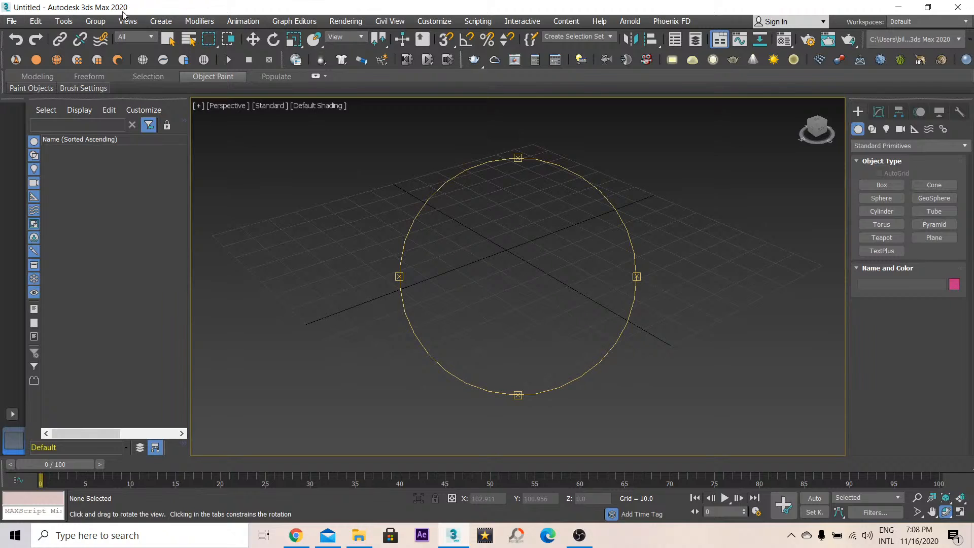
pyautogui.click(877, 147)
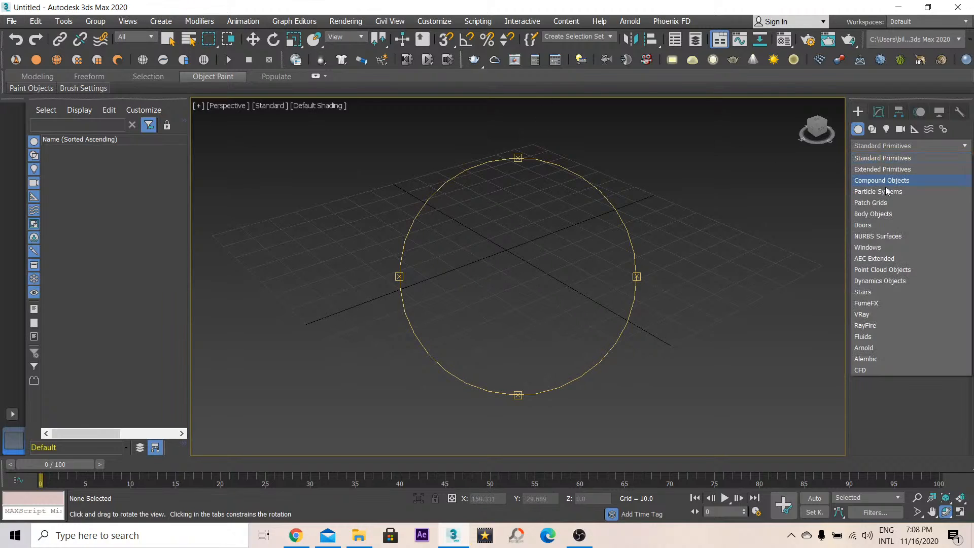
pyautogui.click(865, 337)
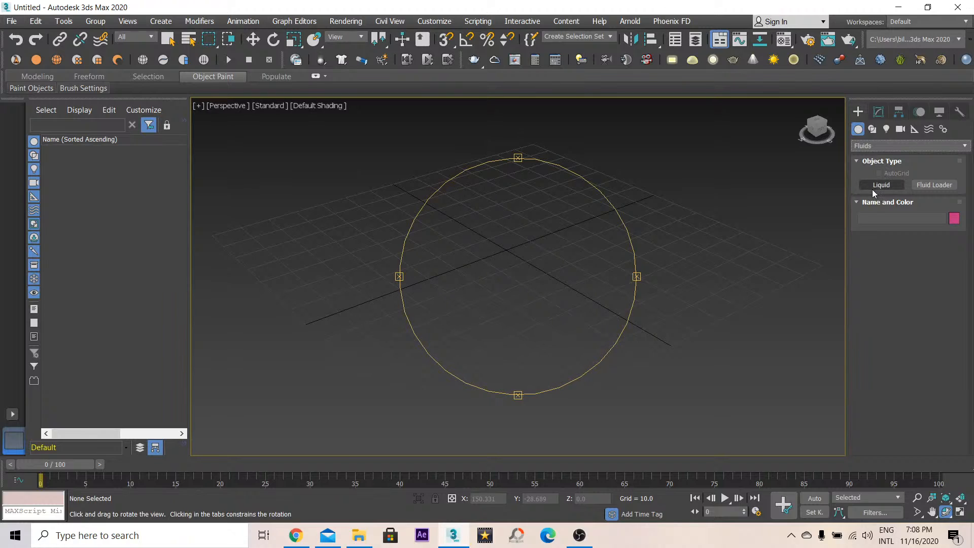
pyautogui.click(871, 147)
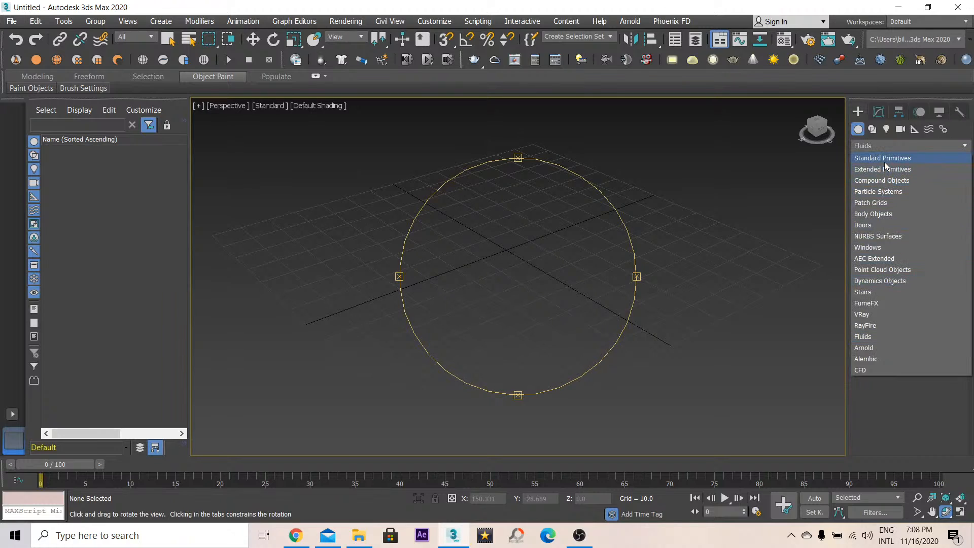
pyautogui.click(884, 159)
# - Create a flat box about 130 x 124 x 11 centred on the grid in the perspective view
pyautogui.moveTo(601, 179); pyautogui.dragTo(574, 251)
pyautogui.click(861, 184)
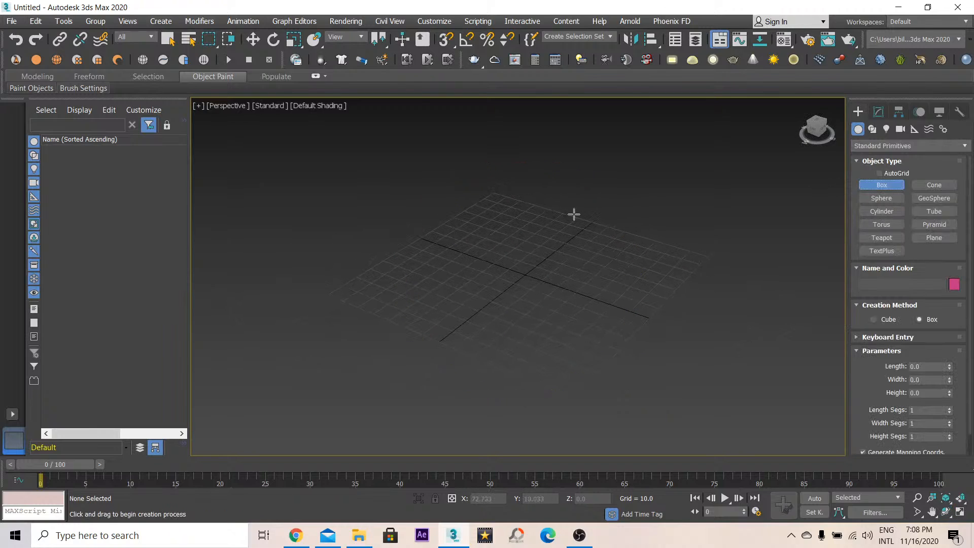
pyautogui.moveTo(494, 205); pyautogui.dragTo(577, 399)
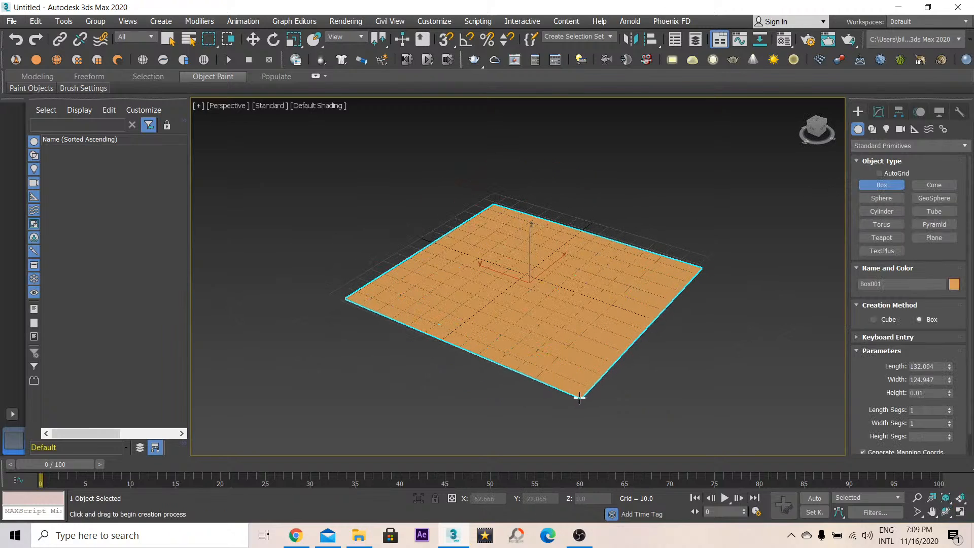
pyautogui.click(574, 384)
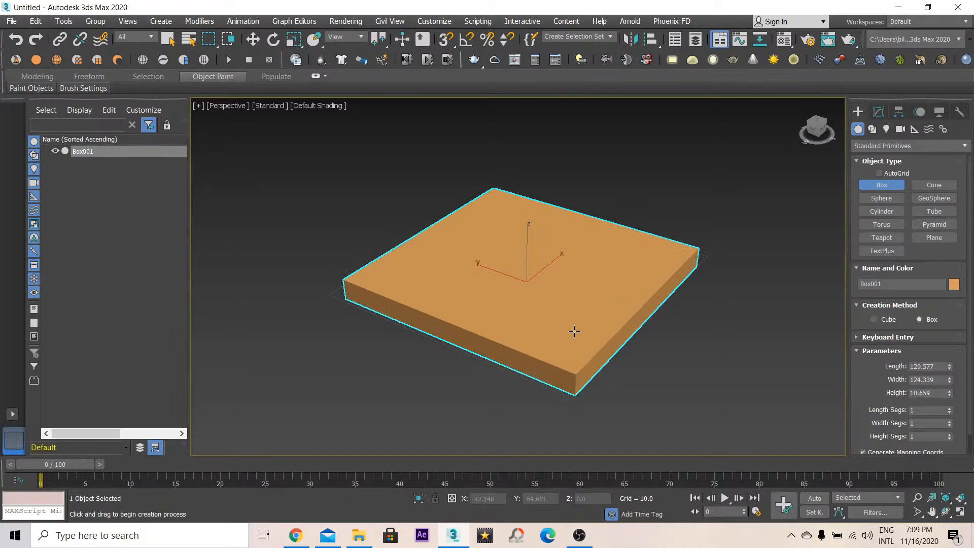
# - Show edged faces in the viewport and switch to modifying the box
pyautogui.rightClick(569, 298)
pyautogui.press('F4')
pyautogui.hotkey('ctrl', 'r')
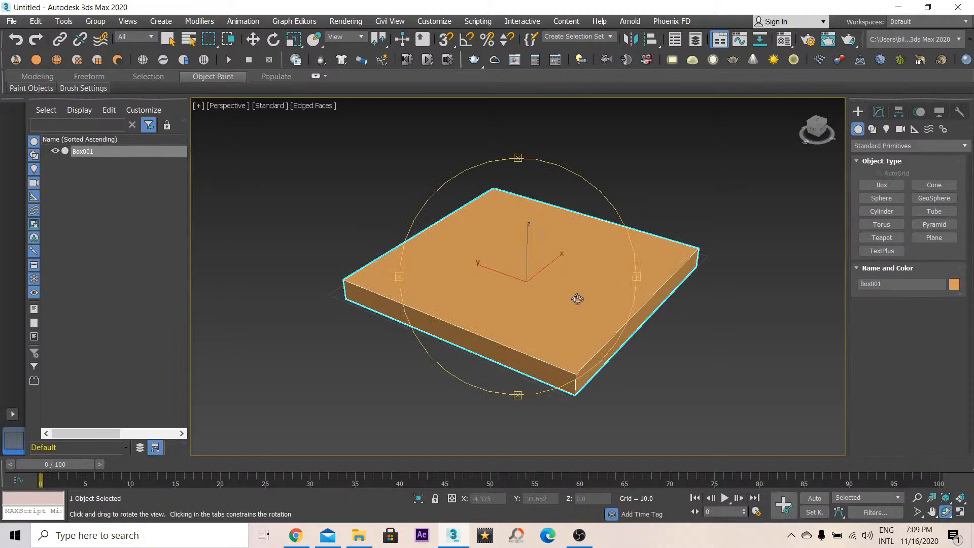
pyautogui.moveTo(576, 298); pyautogui.dragTo(543, 315)
pyautogui.click(878, 111)
pyautogui.click(881, 150)
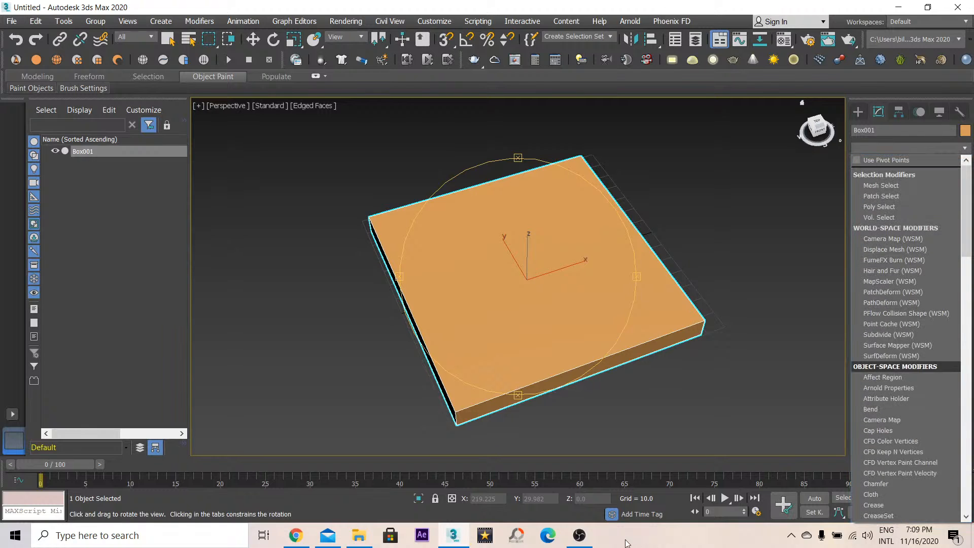
pyautogui.click(582, 536)
pyautogui.click(582, 536)
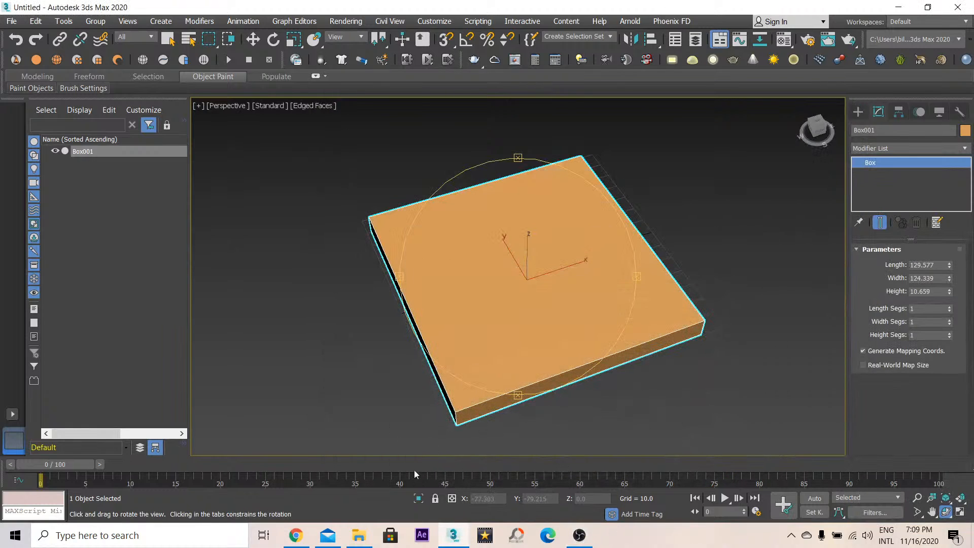
pyautogui.click(304, 541)
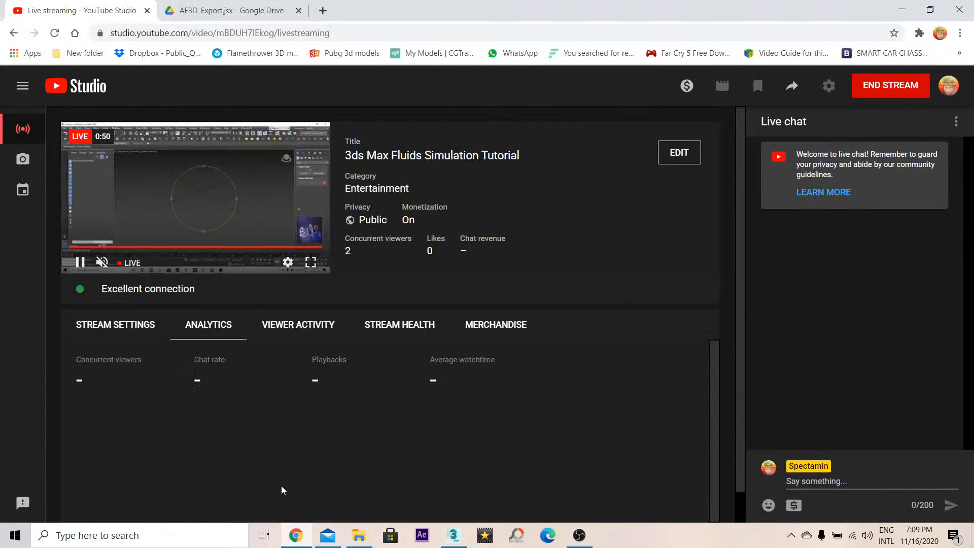
pyautogui.click(296, 535)
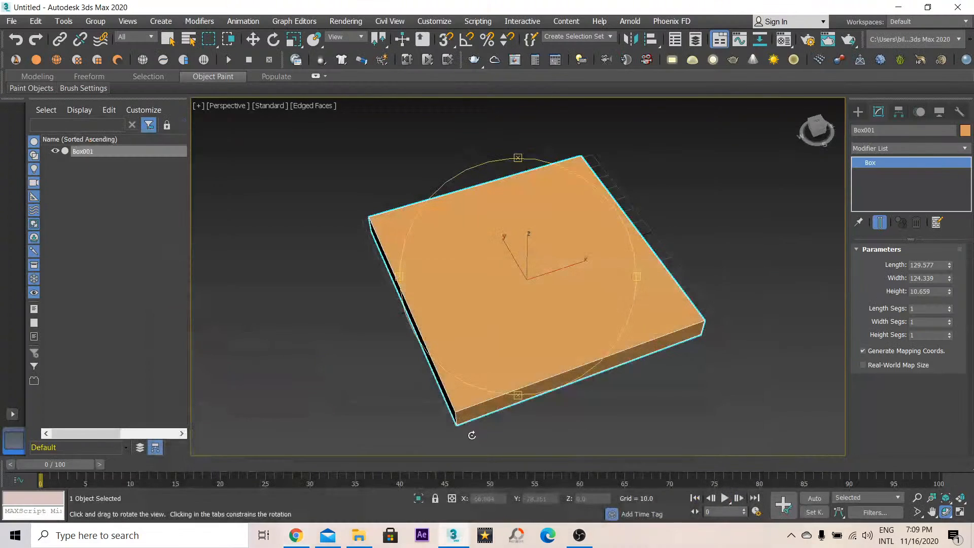
# - Set the box's length and width segments to 3
pyautogui.click(896, 146)
pyautogui.click(896, 145)
pyautogui.click(950, 306)
pyautogui.click(950, 306)
pyautogui.click(949, 319)
pyautogui.click(949, 319)
# - Add an Edit Poly modifier to the box
pyautogui.click(892, 148)
pyautogui.scroll(-3, 893, 360)
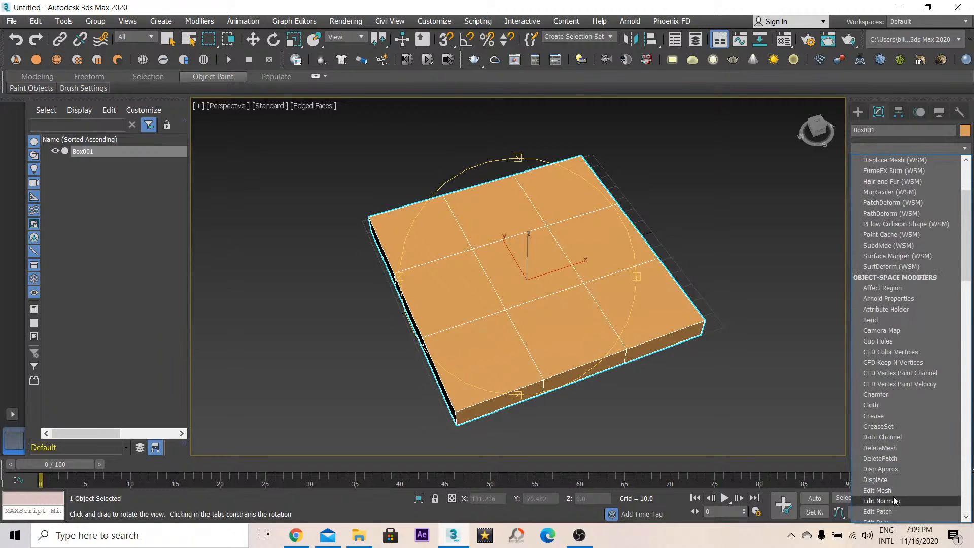
pyautogui.scroll(-2, 893, 487)
pyautogui.click(892, 455)
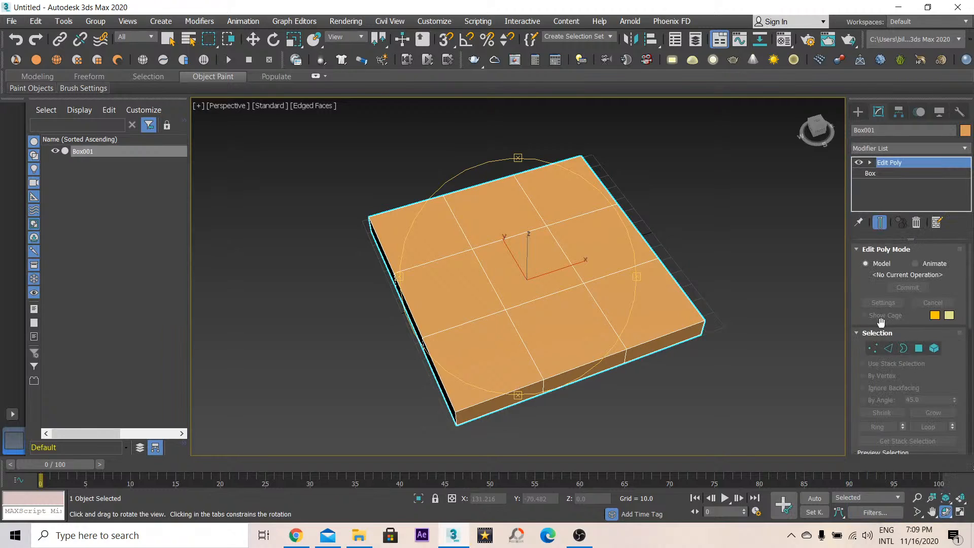
# - At vertex level in top view, scale the inner vertex rows outward in X and Y so the border strips become thin
pyautogui.click(872, 348)
pyautogui.press('t')
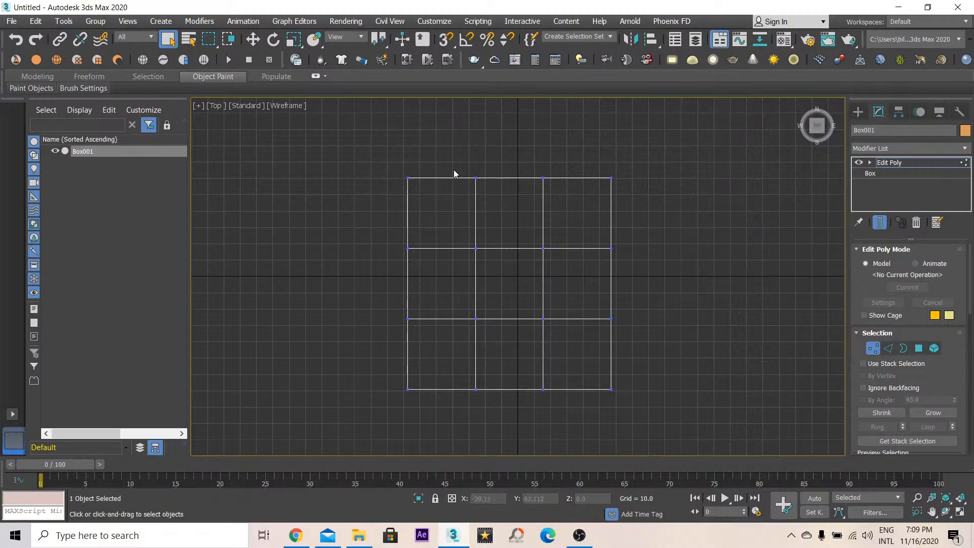
pyautogui.press('r')
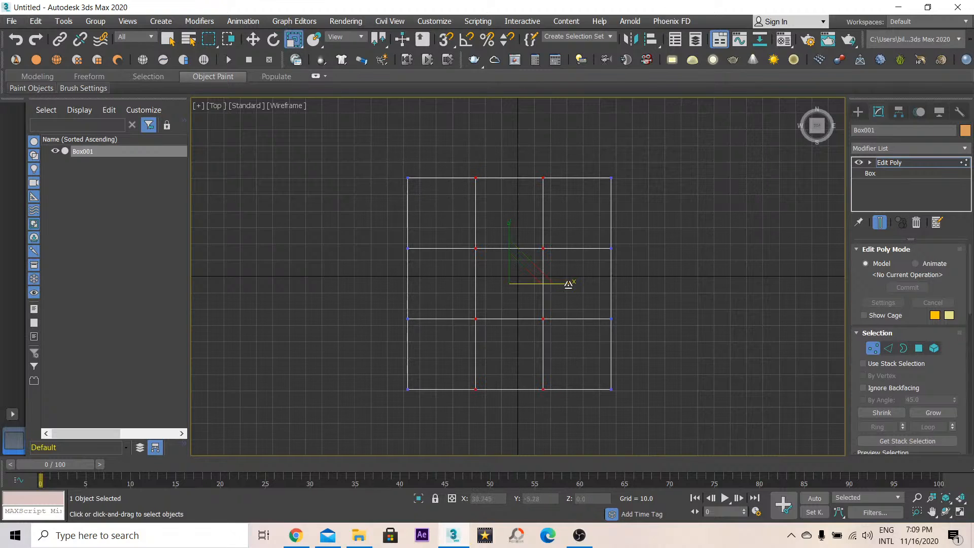
pyautogui.moveTo(570, 282); pyautogui.dragTo(626, 306)
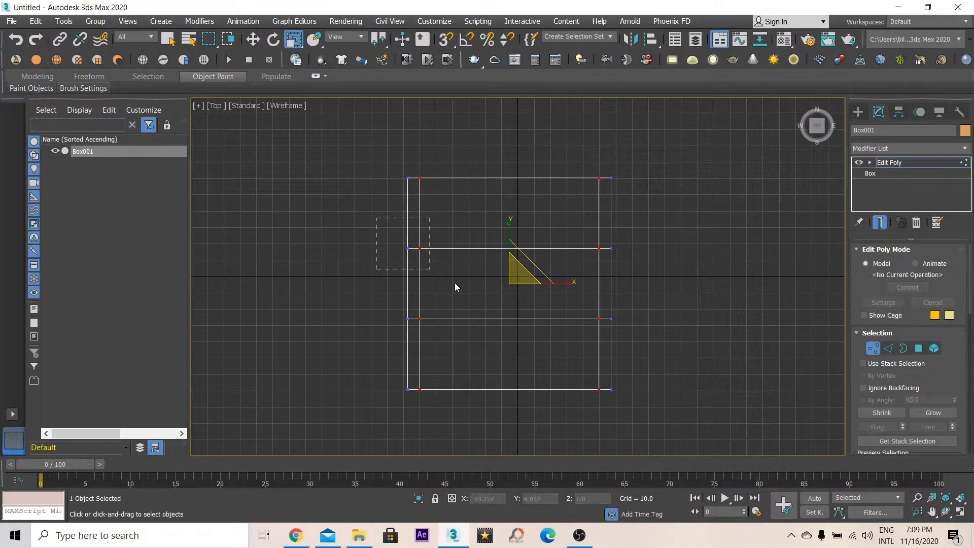
pyautogui.moveTo(510, 233); pyautogui.dragTo(516, 173)
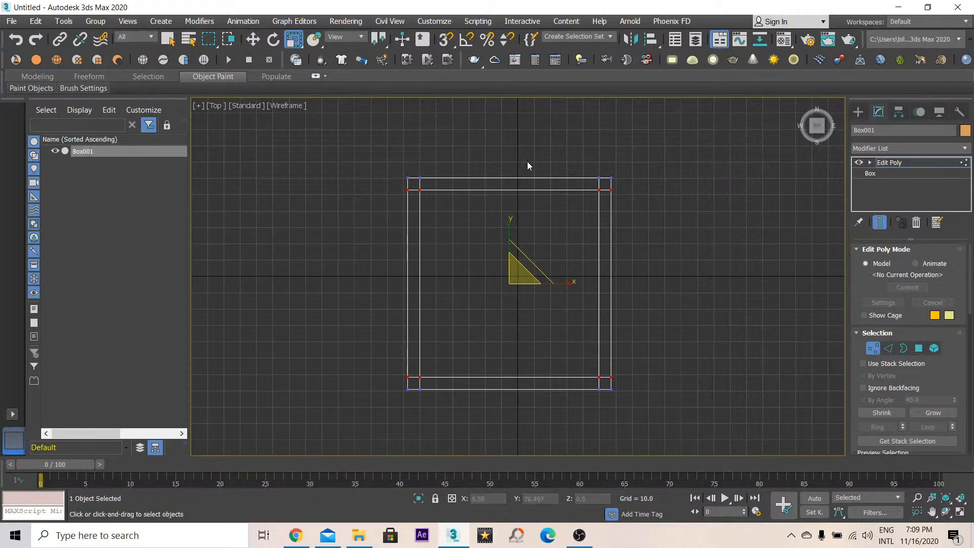
# - At polygon level, select the thin outer border polygons on the box's top face only
pyautogui.click(919, 349)
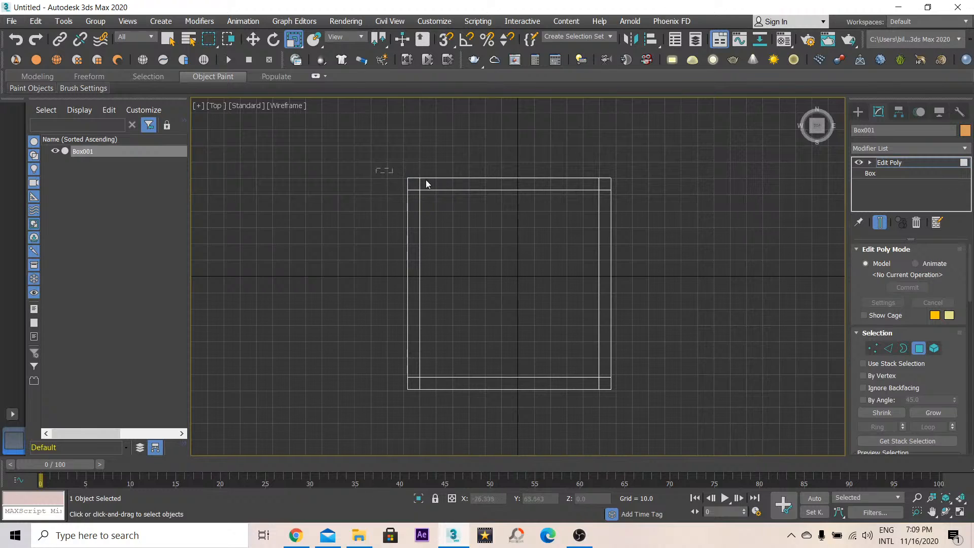
pyautogui.moveTo(672, 185); pyautogui.dragTo(659, 188)
pyautogui.keyDown('ctrl'); pyautogui.moveTo(611, 422); pyautogui.dragTo(611, 422); pyautogui.keyUp('ctrl')
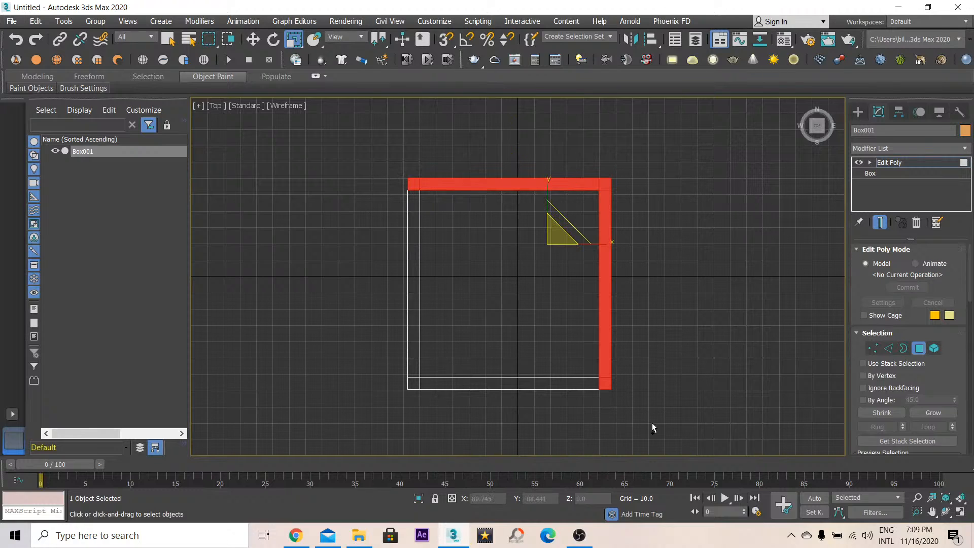
pyautogui.keyDown('ctrl'); pyautogui.moveTo(245, 401); pyautogui.dragTo(247, 402); pyautogui.keyUp('ctrl')
pyautogui.keyDown('ctrl'); pyautogui.moveTo(400, 452); pyautogui.dragTo(413, 453); pyautogui.keyUp('ctrl')
pyautogui.press('f')
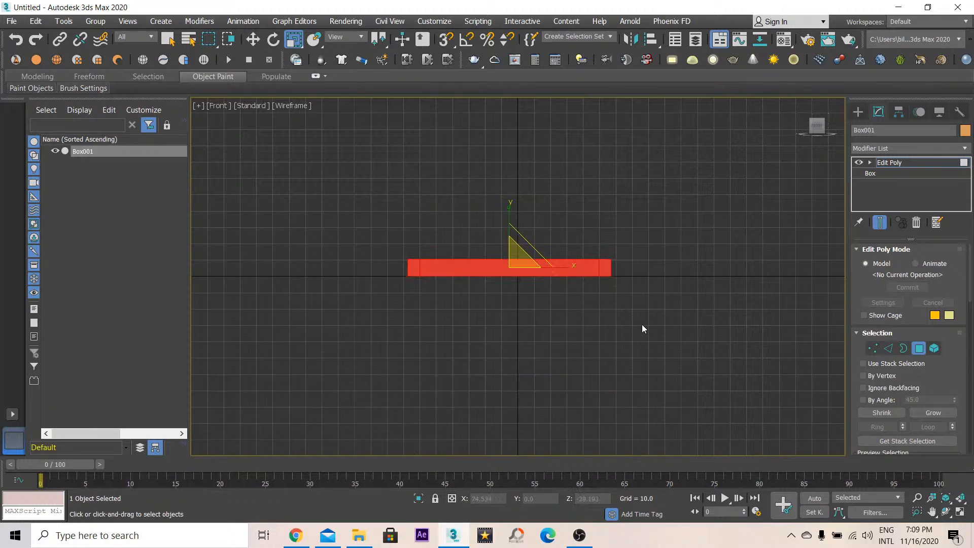
pyautogui.moveTo(649, 332); pyautogui.dragTo(280, 276)
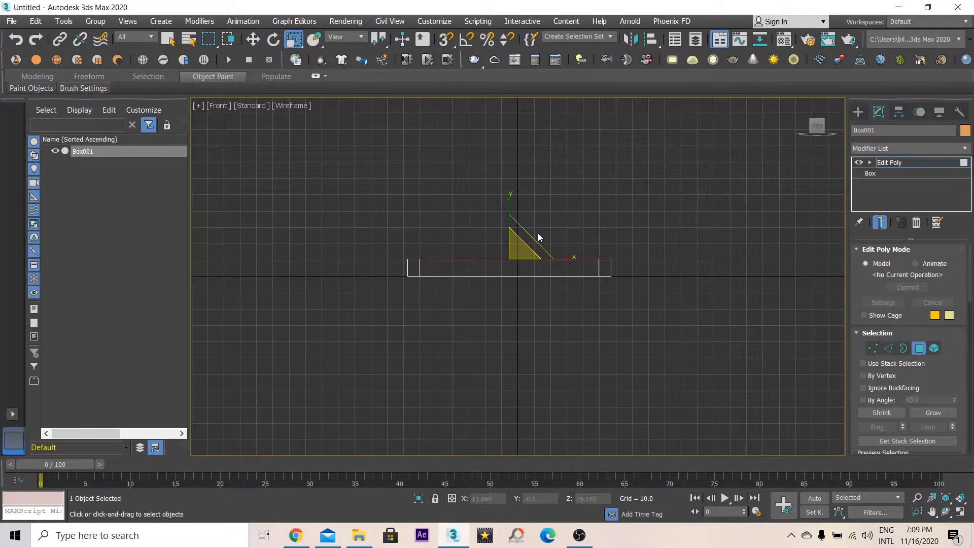
# - Extrude the selected border polygons upward to form the container walls
pyautogui.keyDown('alt'); pyautogui.moveTo(538, 238); pyautogui.dragTo(640, 304, button='middle'); pyautogui.keyUp('alt')
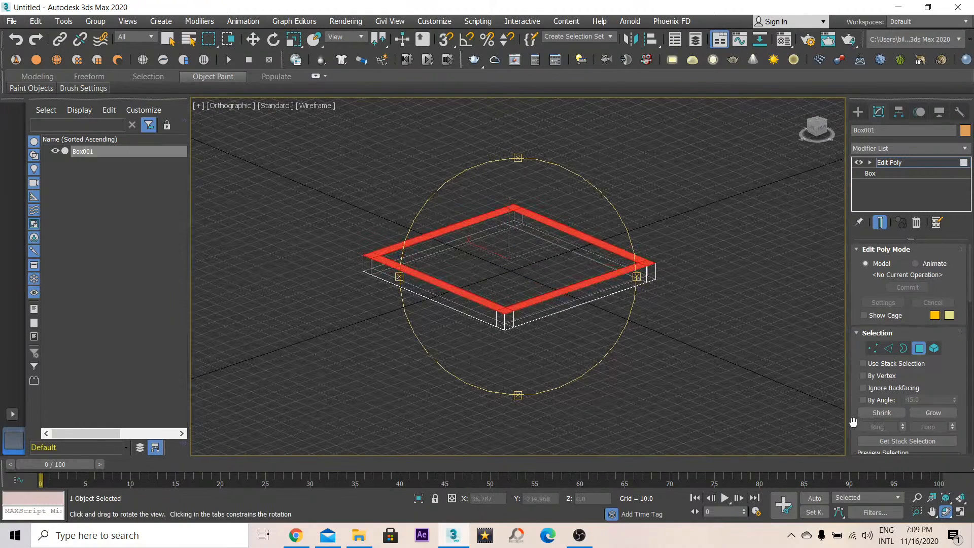
pyautogui.moveTo(852, 422); pyautogui.dragTo(857, 287)
pyautogui.click(876, 416)
pyautogui.scroll(3, 488, 250)
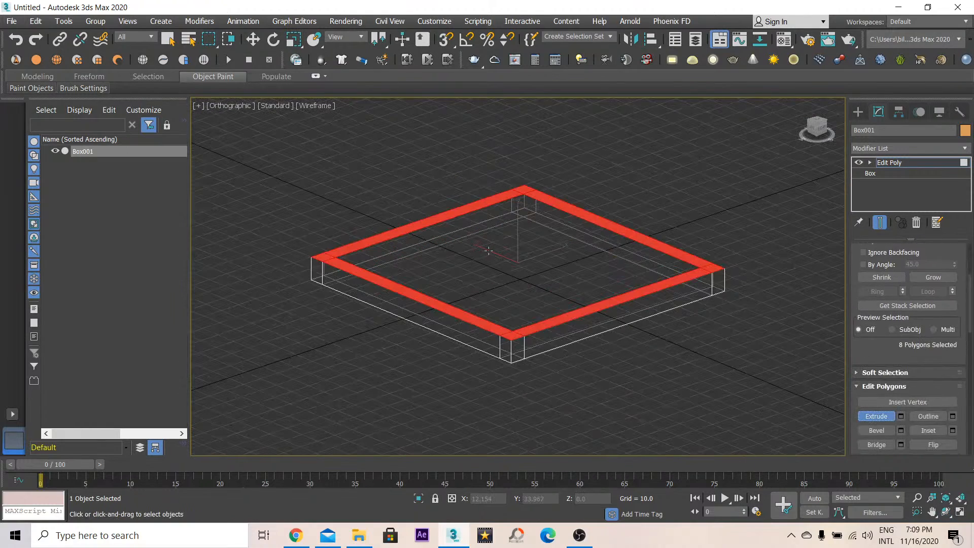
pyautogui.moveTo(489, 251); pyautogui.dragTo(493, 330, button='middle')
pyautogui.moveTo(516, 386); pyautogui.dragTo(543, 305)
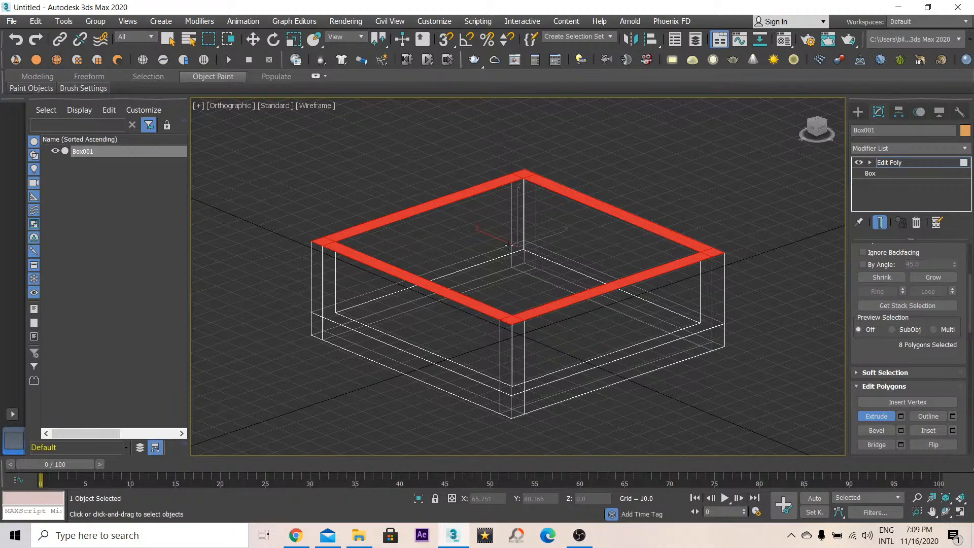
pyautogui.press('p')
pyautogui.press('F3')
pyautogui.press('r')
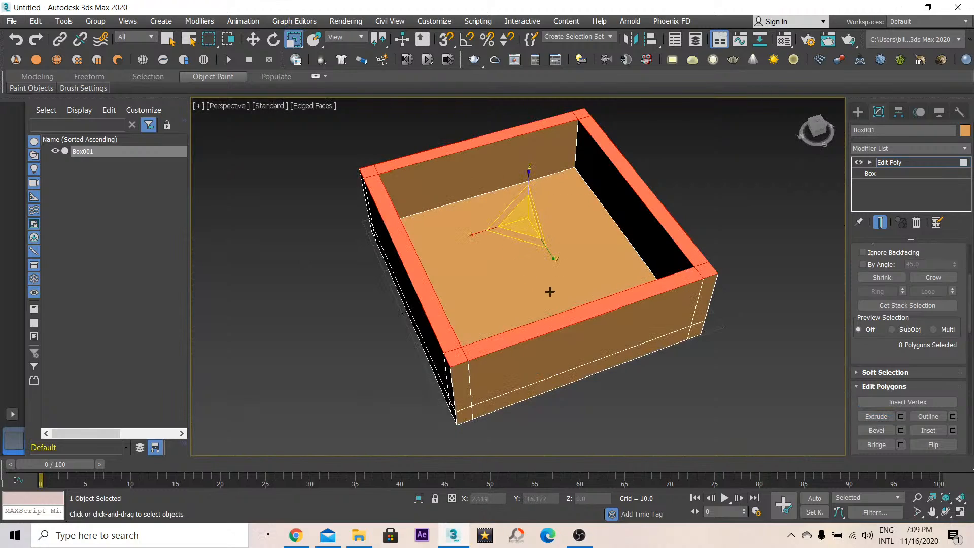
pyautogui.click(857, 112)
pyautogui.hotkey('ctrl', 'r')
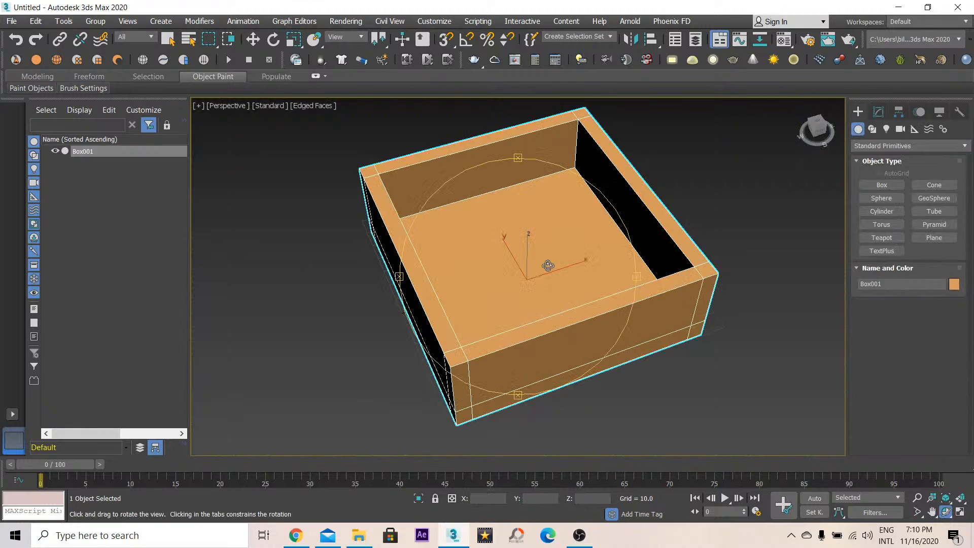
pyautogui.moveTo(541, 336)
pyautogui.mouseDown()
pyautogui.moveTo(574, 312)
pyautogui.moveTo(563, 304)
pyautogui.moveTo(515, 330)
pyautogui.moveTo(519, 299)
pyautogui.moveTo(532, 352)
pyautogui.moveTo(524, 306)
pyautogui.mouseUp()
pyautogui.press('F4')
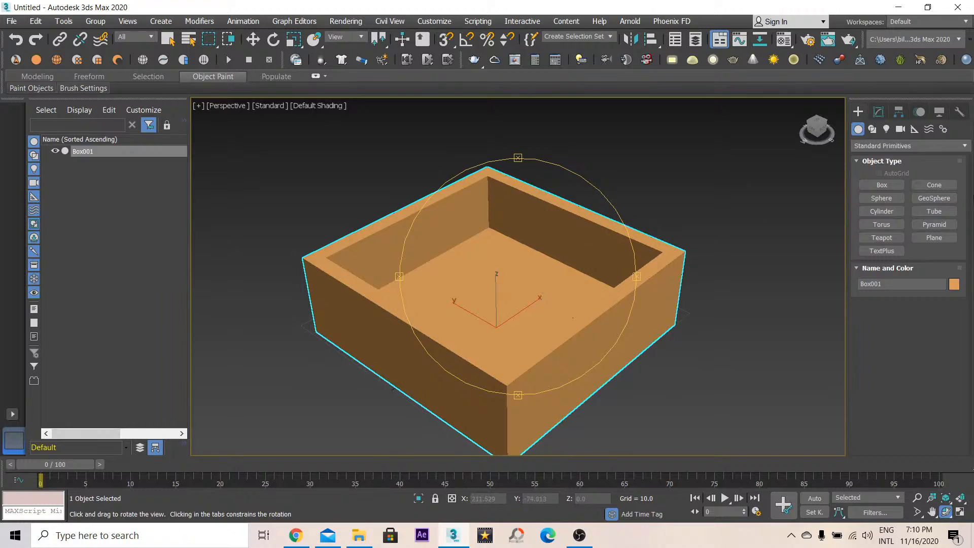
# - Create a second box about 106 x 101 x 31 inside the walled container
pyautogui.click(887, 185)
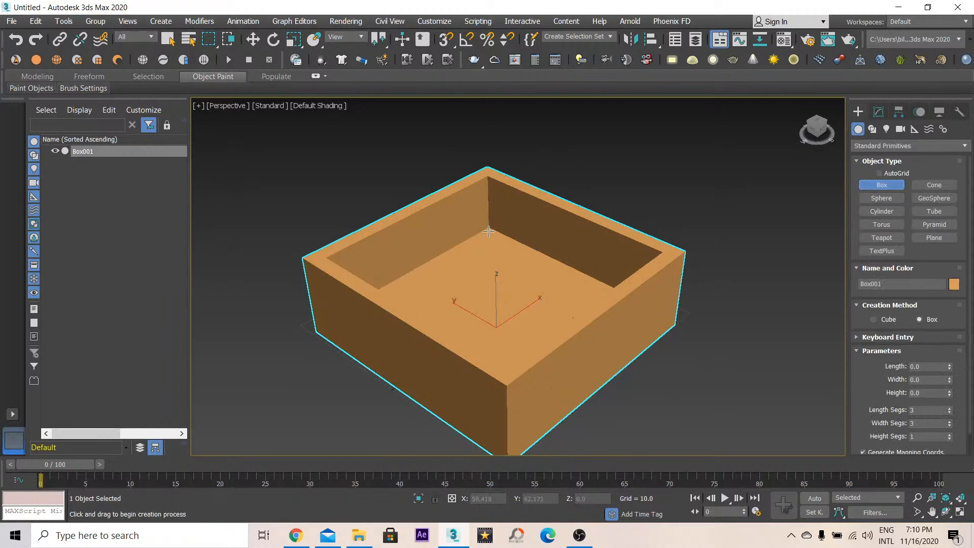
pyautogui.press('F3')
pyautogui.moveTo(488, 231); pyautogui.dragTo(507, 412)
pyautogui.press('F3')
pyautogui.rightClick(508, 350)
pyautogui.moveTo(490, 232); pyautogui.dragTo(507, 417)
pyautogui.press('F3')
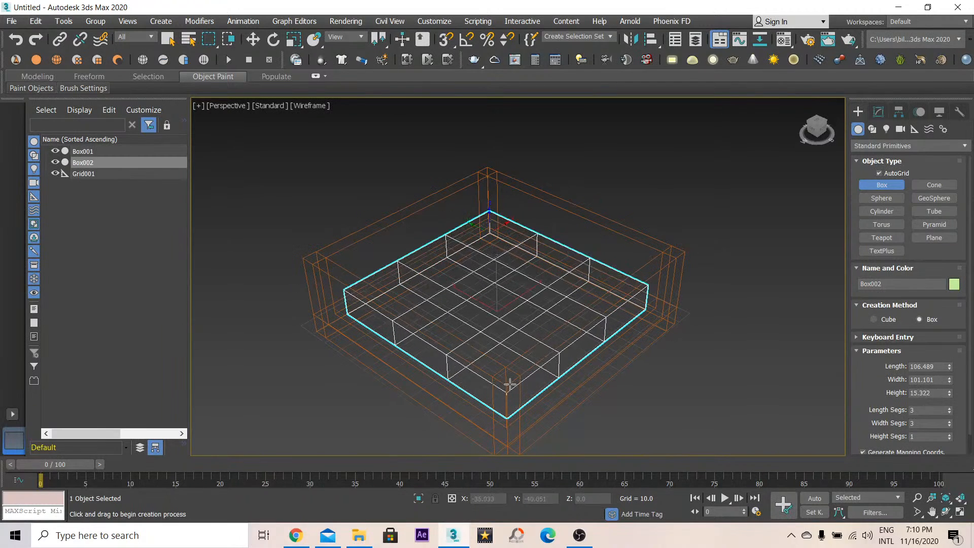
pyautogui.click(512, 363)
pyautogui.press('F3')
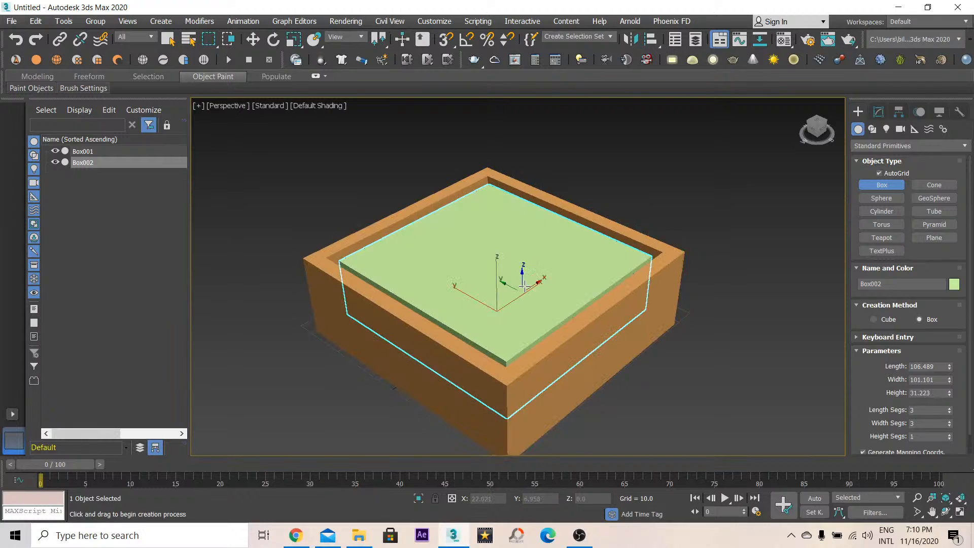
# - Move the inner box upward slightly, to a Z position of about 11.9
pyautogui.press('r')
pyautogui.rightClick(534, 308)
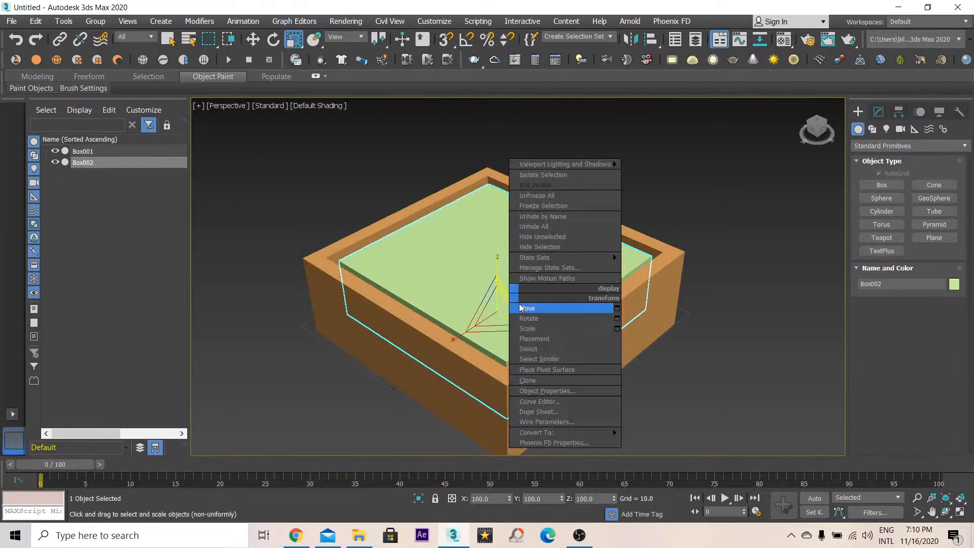
pyautogui.click(523, 306)
pyautogui.moveTo(616, 498); pyautogui.dragTo(615, 495)
pyautogui.click(920, 497)
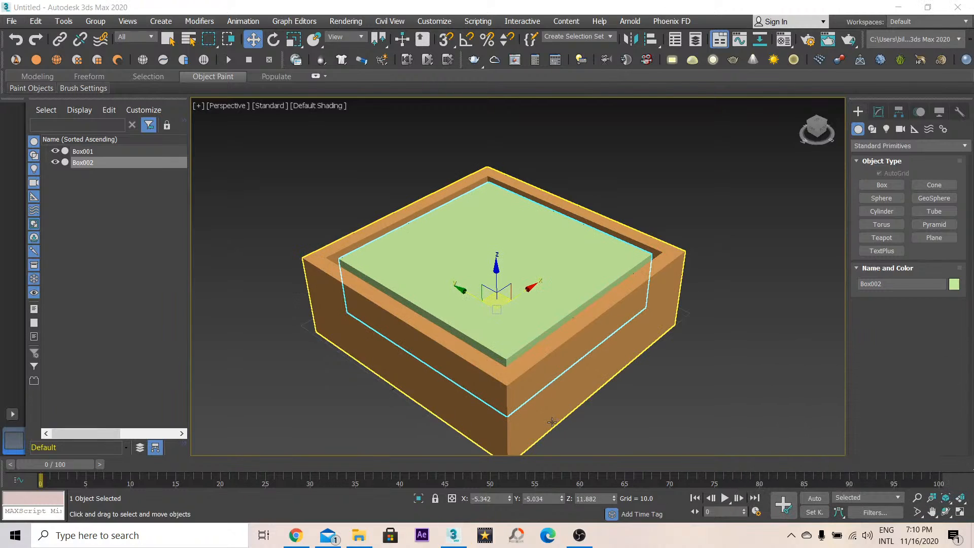
pyautogui.click(614, 497)
# - Create a Fluids liquid simulator from Simulation View beside the container and move it above the container's corner
pyautogui.keyDown('alt'); pyautogui.moveTo(548, 352); pyautogui.dragTo(558, 279, button='middle'); pyautogui.keyUp('alt')
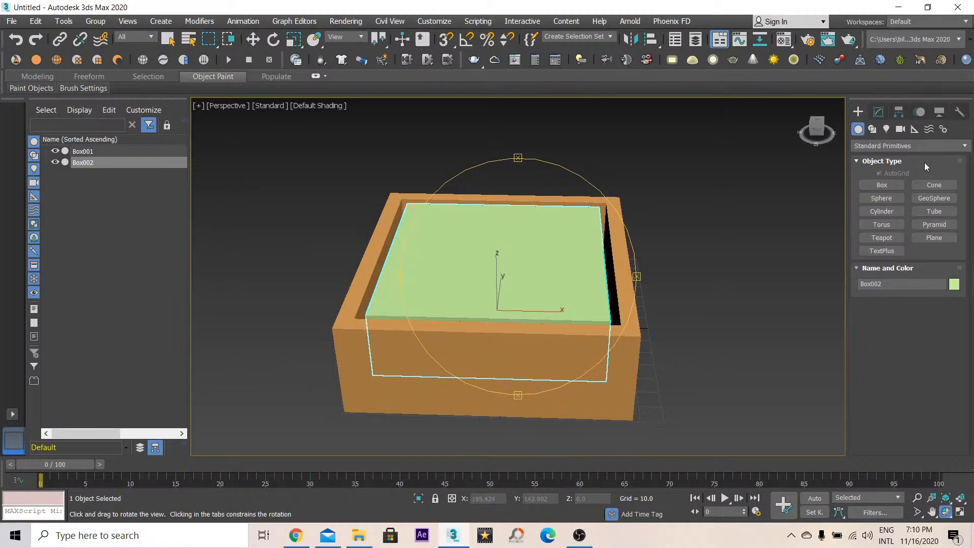
pyautogui.click(908, 146)
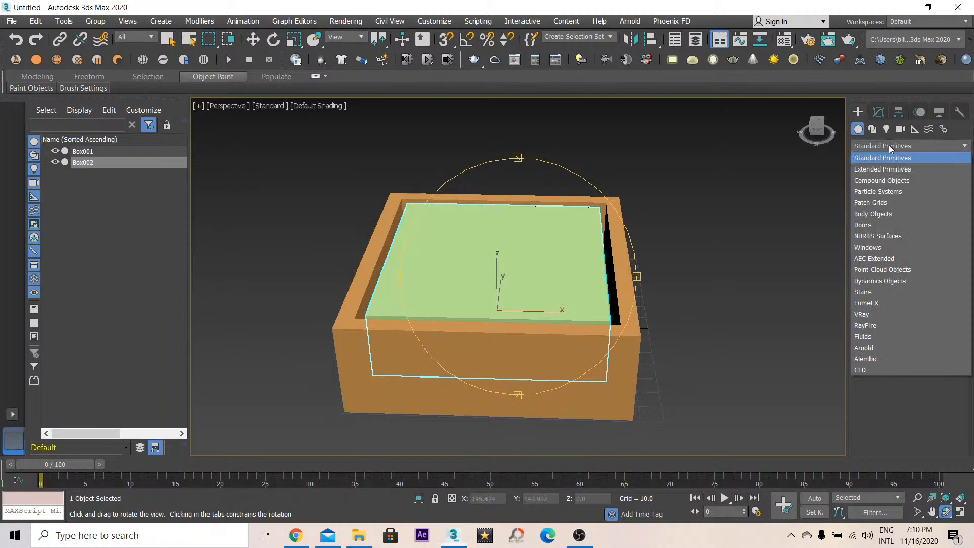
pyautogui.click(882, 335)
pyautogui.click(881, 185)
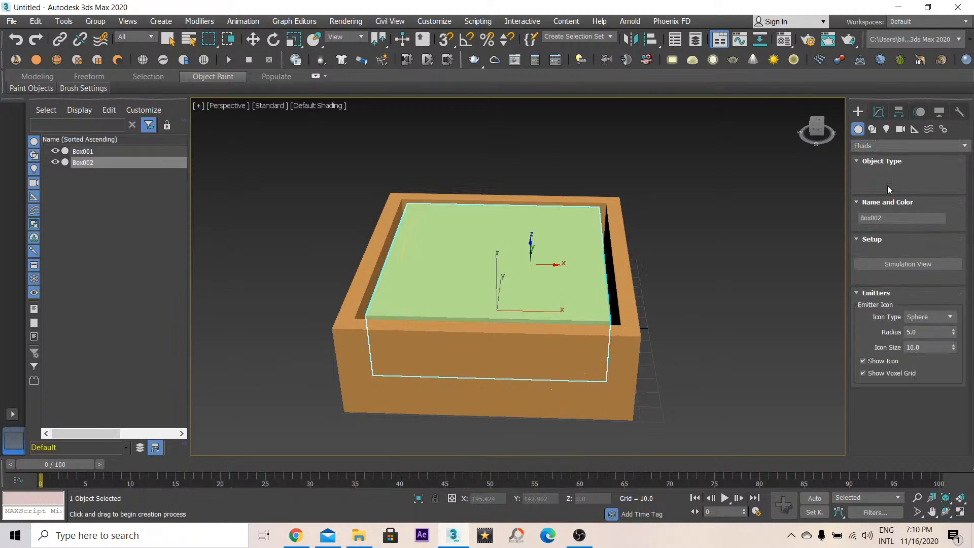
pyautogui.click(894, 263)
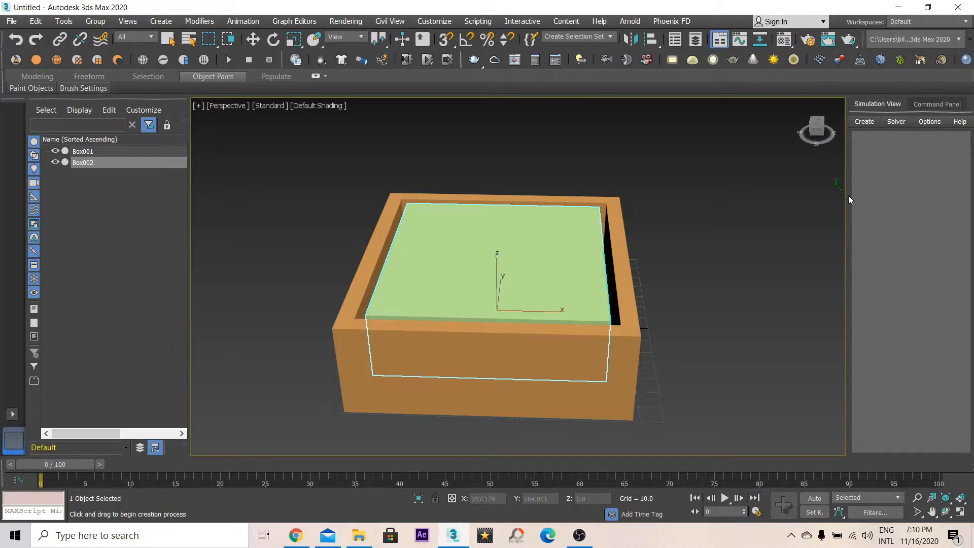
pyautogui.moveTo(846, 195); pyautogui.dragTo(702, 218)
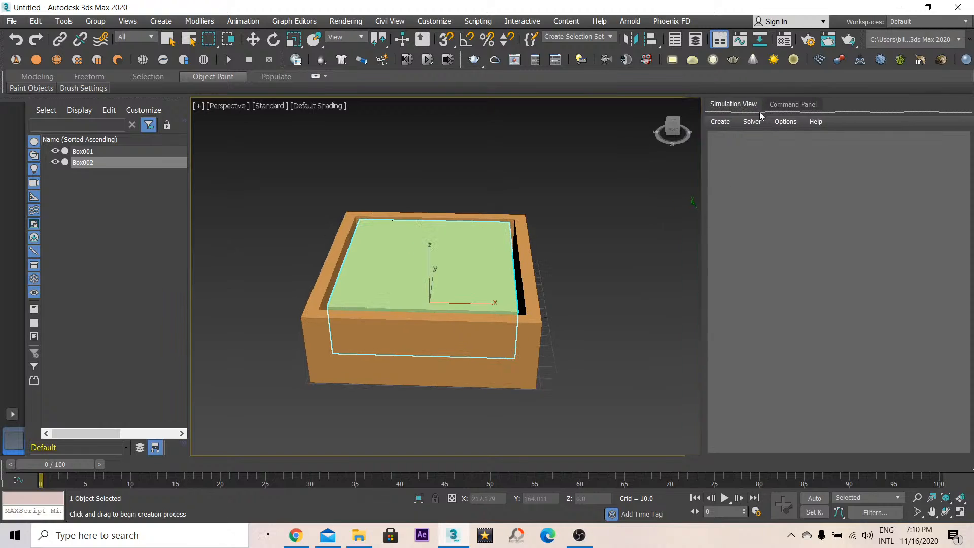
pyautogui.click(636, 267)
pyautogui.press('w')
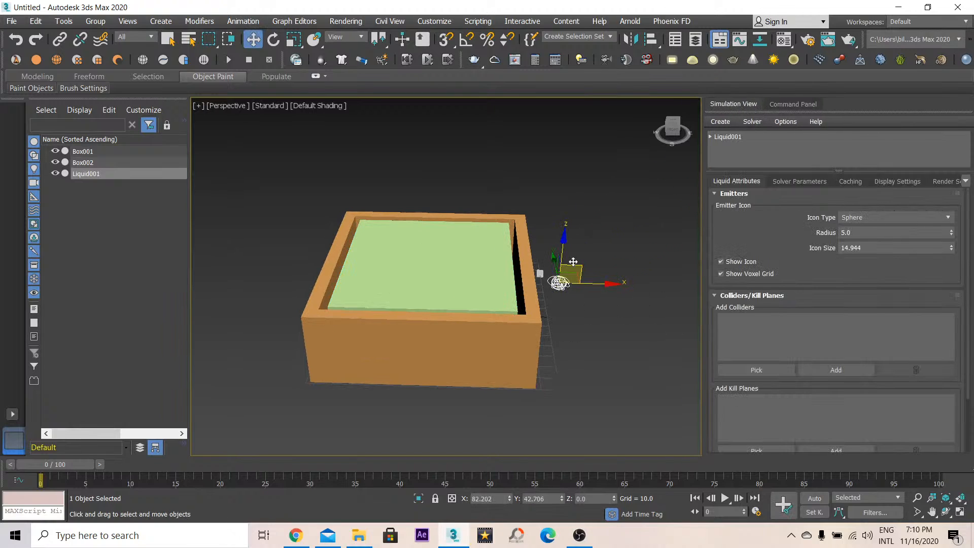
pyautogui.moveTo(583, 269); pyautogui.dragTo(301, 167)
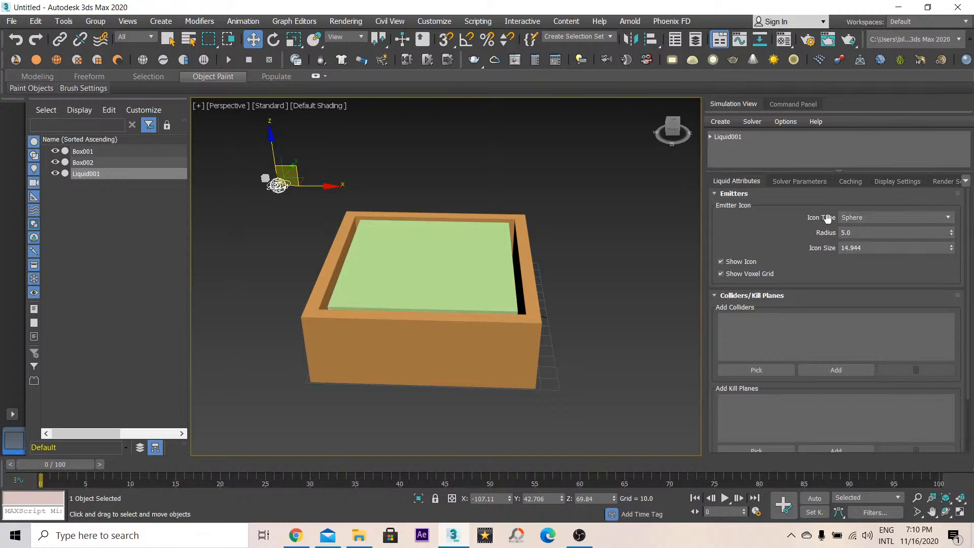
# - Set the liquid's emitter icon type to Custom and pick the inner box as the custom emitter object
pyautogui.click(853, 218)
pyautogui.click(854, 263)
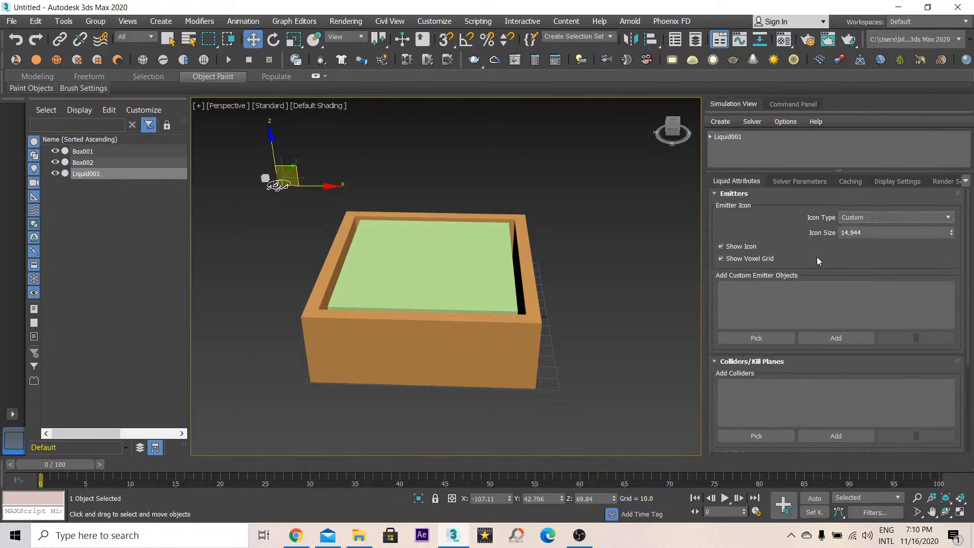
pyautogui.click(769, 338)
pyautogui.click(491, 264)
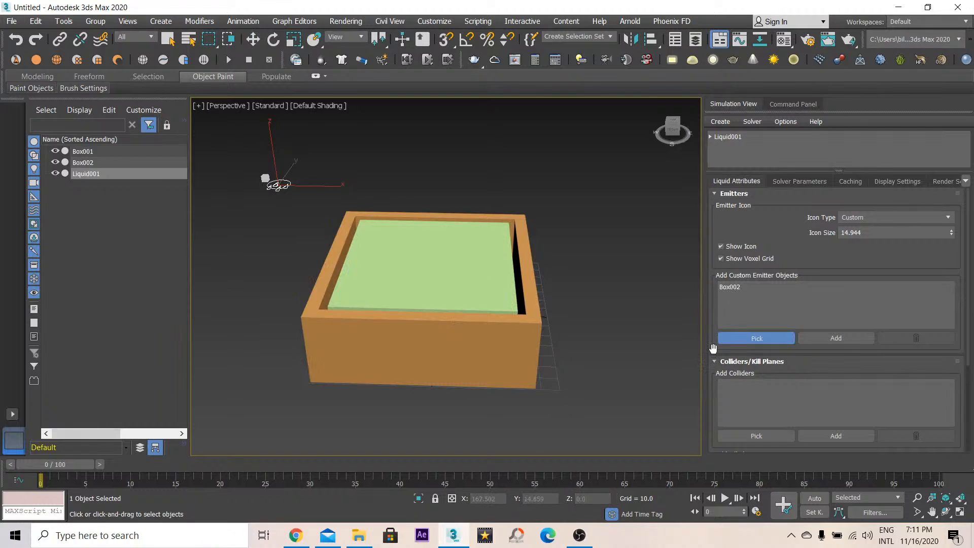
# - Create a large plane primitive extending well beyond the container underneath it
pyautogui.click(808, 103)
pyautogui.click(771, 159)
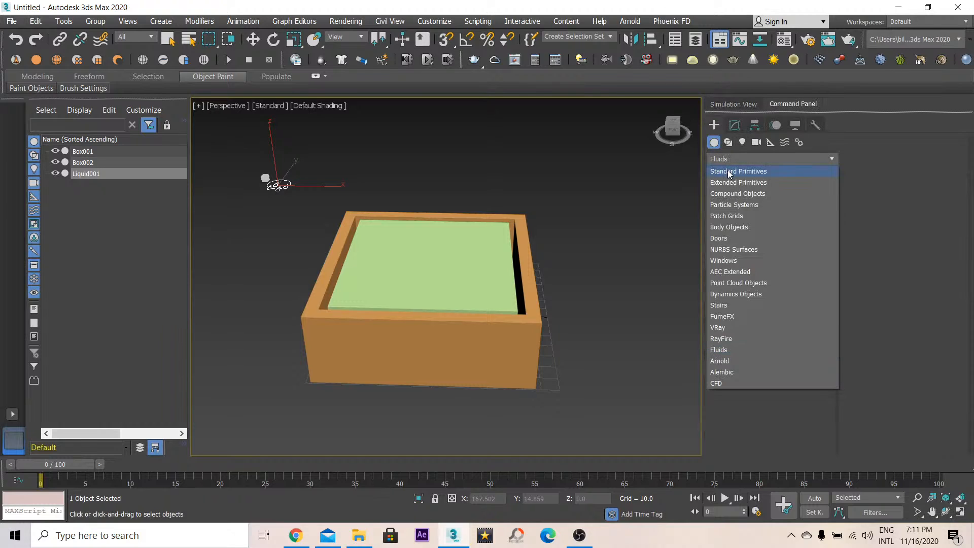
pyautogui.click(746, 167)
pyautogui.click(795, 251)
pyautogui.scroll(-6, 600, 230)
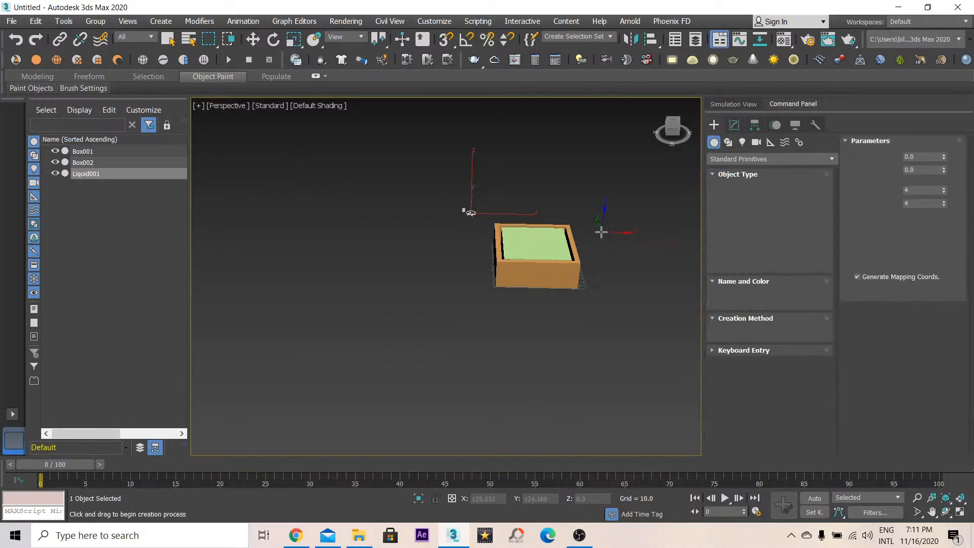
pyautogui.moveTo(603, 256); pyautogui.dragTo(517, 285, button='middle')
pyautogui.moveTo(658, 413); pyautogui.dragTo(337, 203)
pyautogui.rightClick(337, 203)
pyautogui.scroll(3, 456, 252)
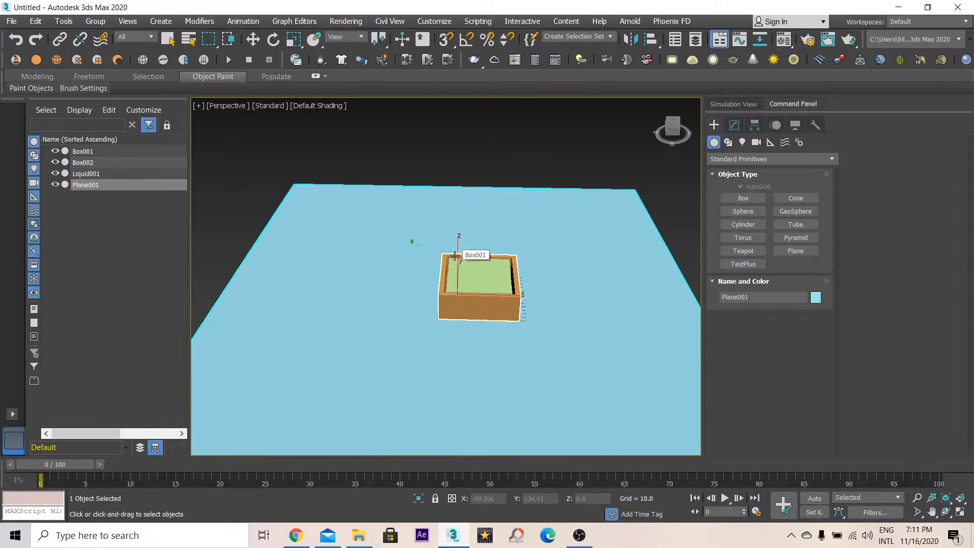
pyautogui.press('f')
pyautogui.keyDown('alt'); pyautogui.moveTo(456, 252); pyautogui.dragTo(457, 273, button='middle'); pyautogui.keyUp('alt')
pyautogui.press('w')
pyautogui.press('p')
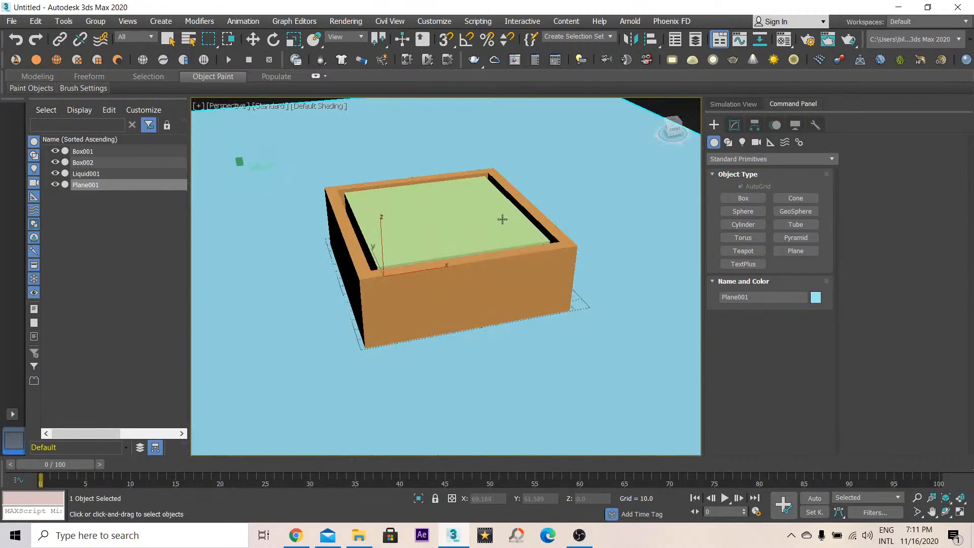
pyautogui.moveTo(364, 169); pyautogui.dragTo(398, 212, button='middle')
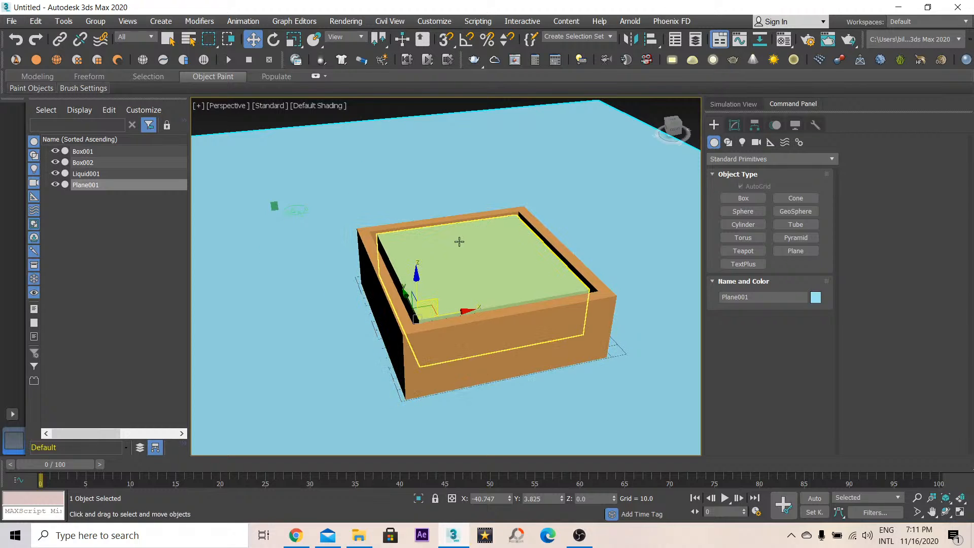
pyautogui.hotkey('ctrl', 'r')
pyautogui.moveTo(420, 274); pyautogui.dragTo(446, 264)
pyautogui.press('w')
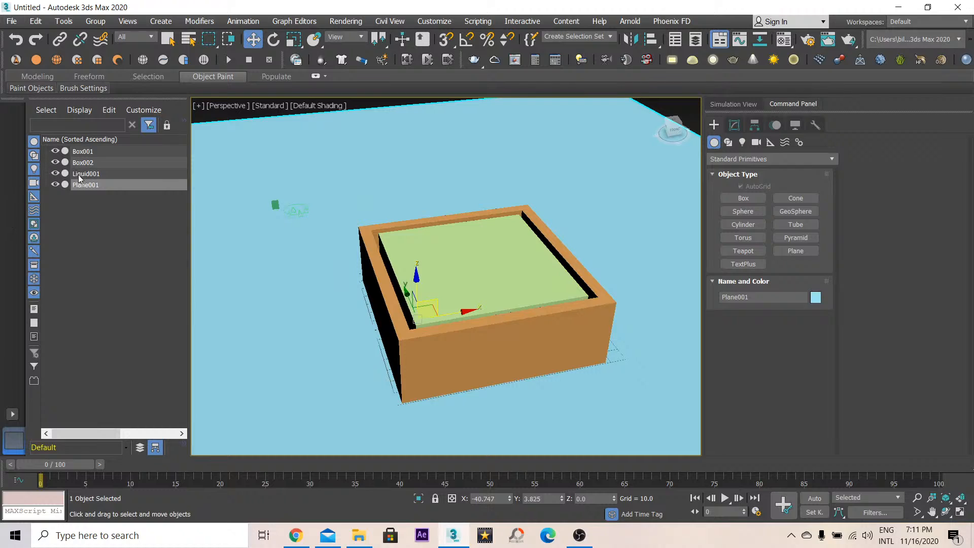
# - Select the liquid simulator and pick the plane as its kill plane
pyautogui.click(82, 174)
pyautogui.click(746, 104)
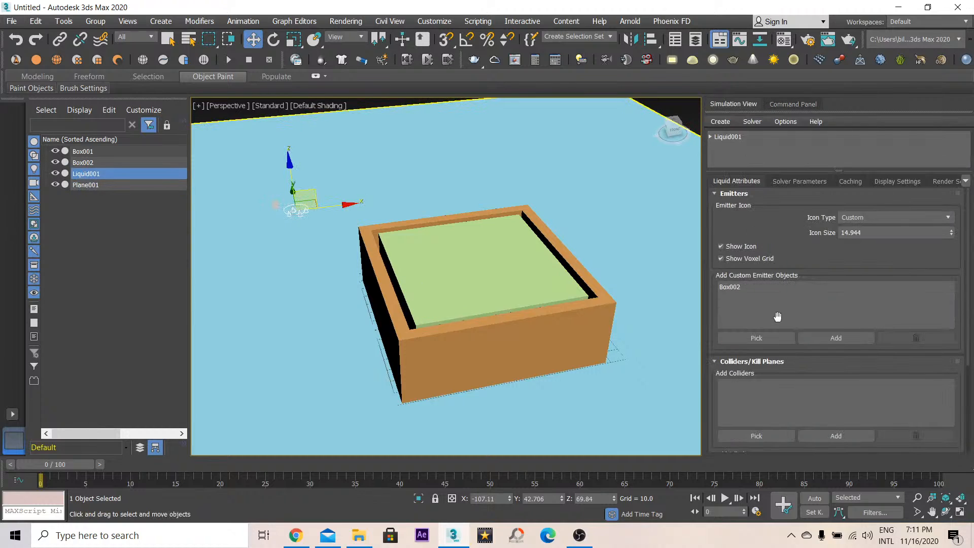
pyautogui.moveTo(736, 376); pyautogui.dragTo(736, 331)
pyautogui.moveTo(717, 404); pyautogui.dragTo(738, 325)
pyautogui.click(744, 382)
pyautogui.click(670, 306)
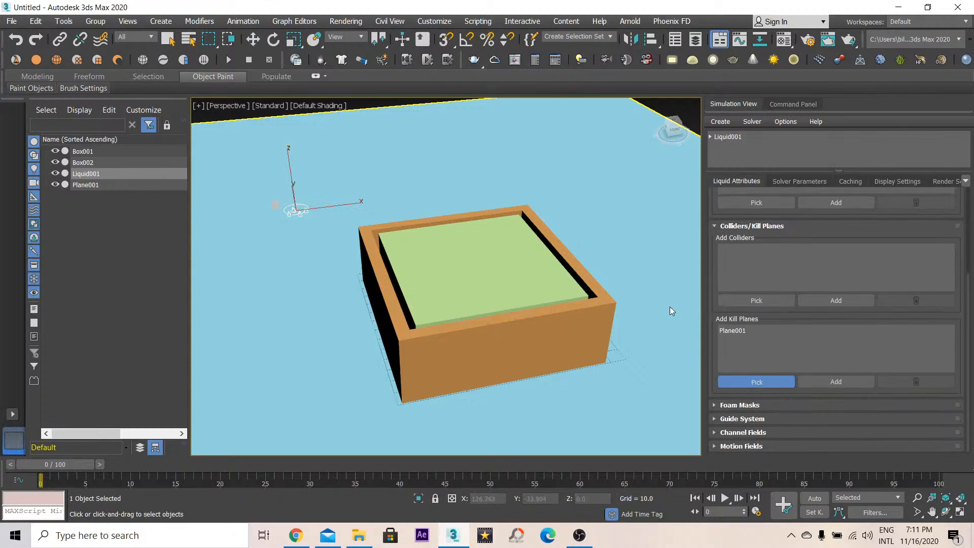
# - Hide the plane in the scene explorer
pyautogui.press('F3')
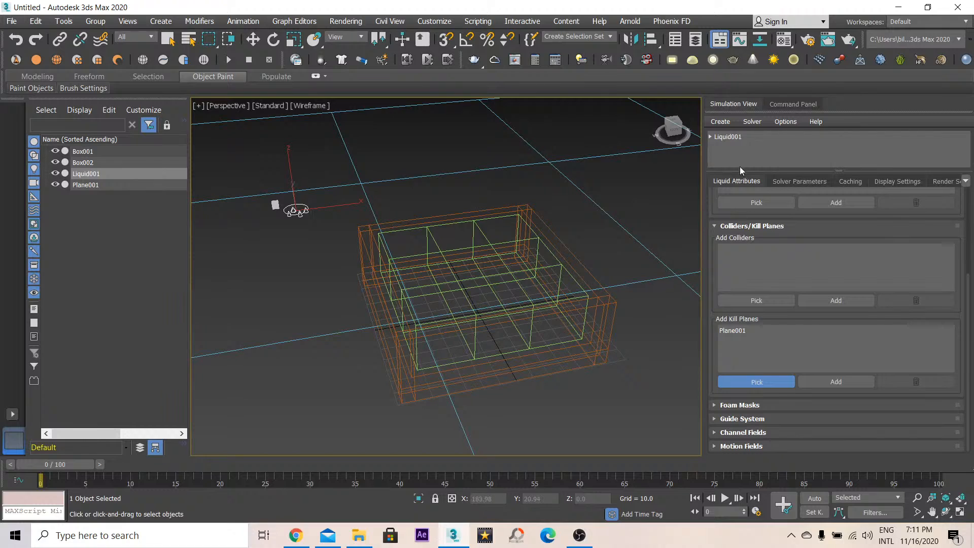
pyautogui.press('w')
pyautogui.click(122, 185)
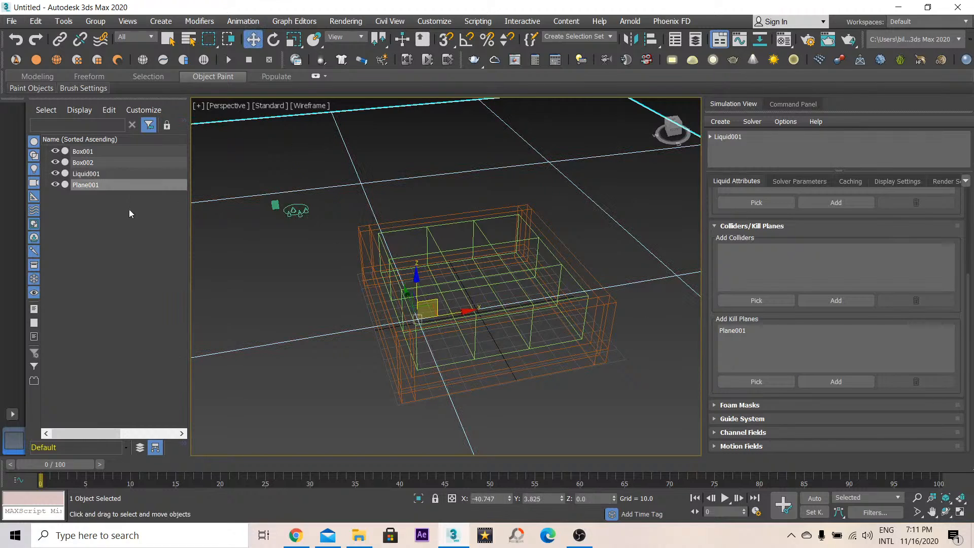
pyautogui.click(55, 185)
pyautogui.press('F3')
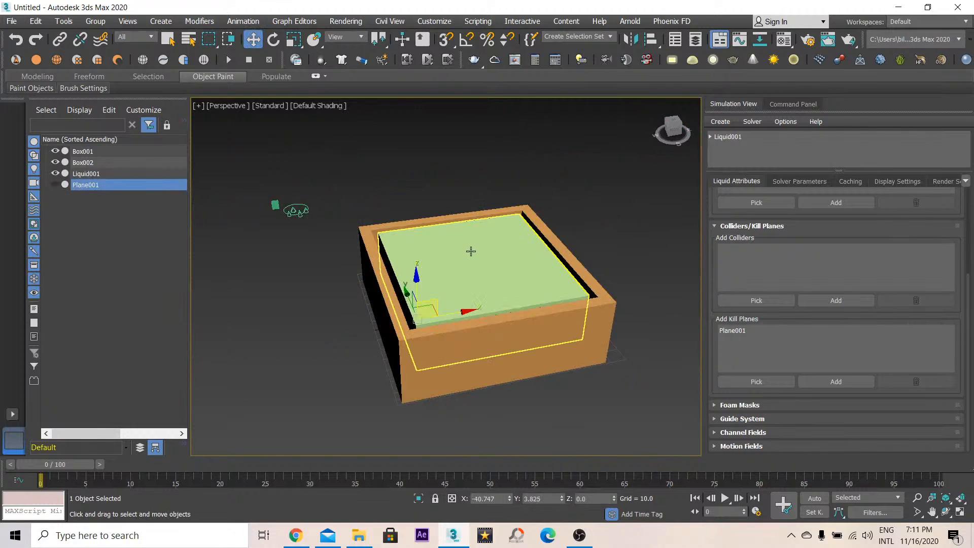
pyautogui.scroll(3, 718, 413)
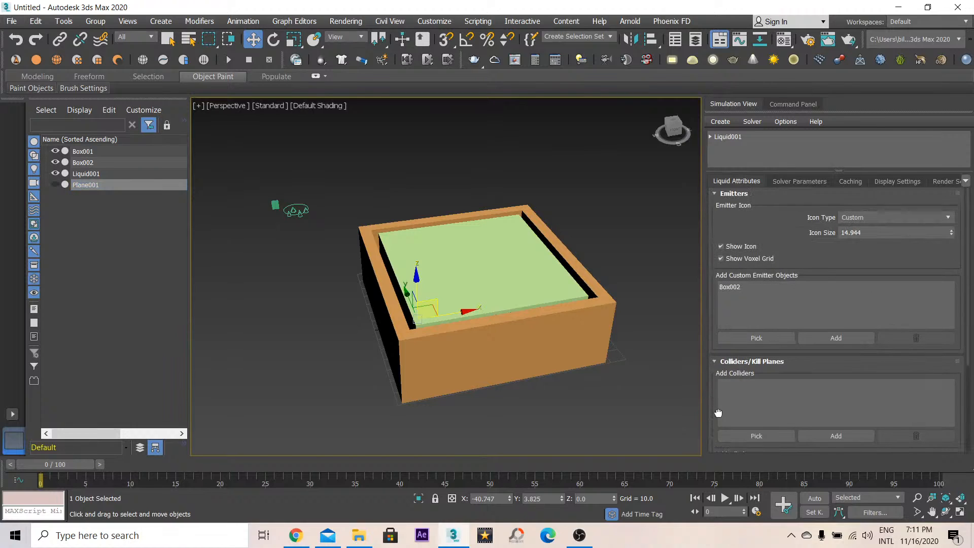
# - In the solver's emitter parameters, set the inner box's emit type to Container and hide the inner box
pyautogui.click(798, 181)
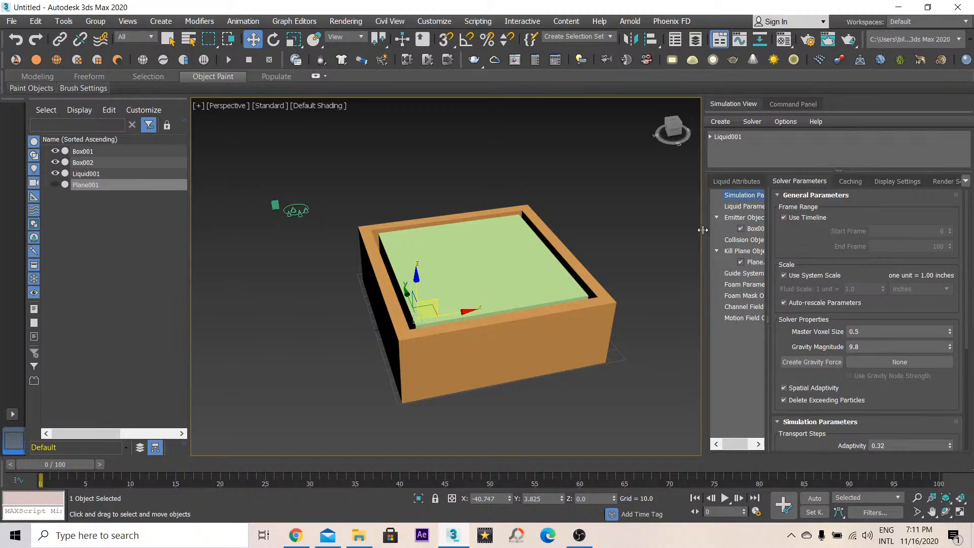
pyautogui.moveTo(703, 230); pyautogui.dragTo(655, 228)
pyautogui.click(704, 206)
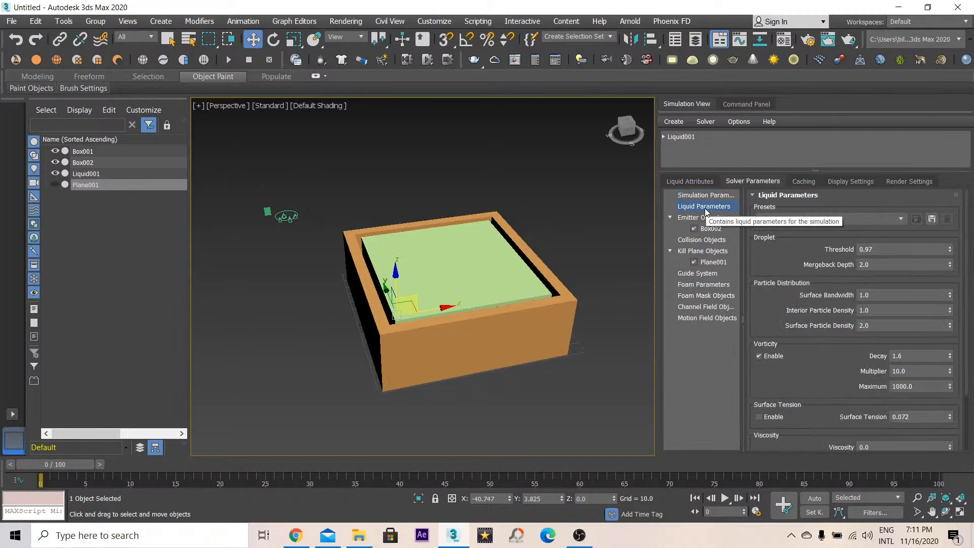
pyautogui.click(707, 218)
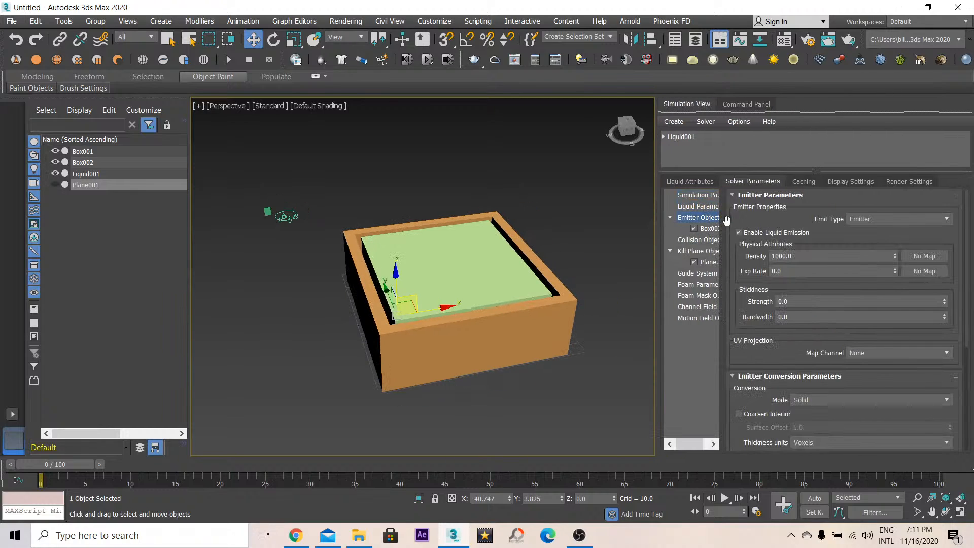
pyautogui.click(860, 220)
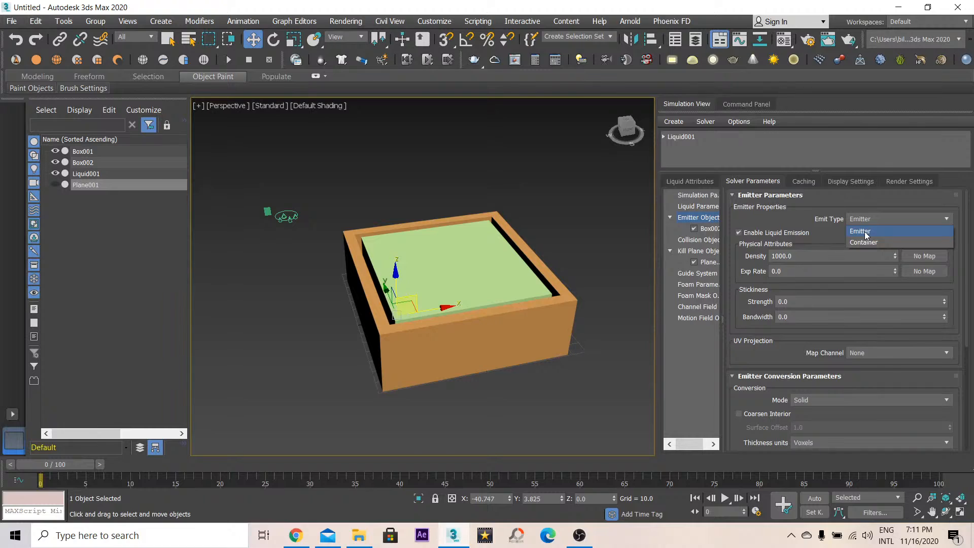
pyautogui.click(865, 233)
pyautogui.click(526, 282)
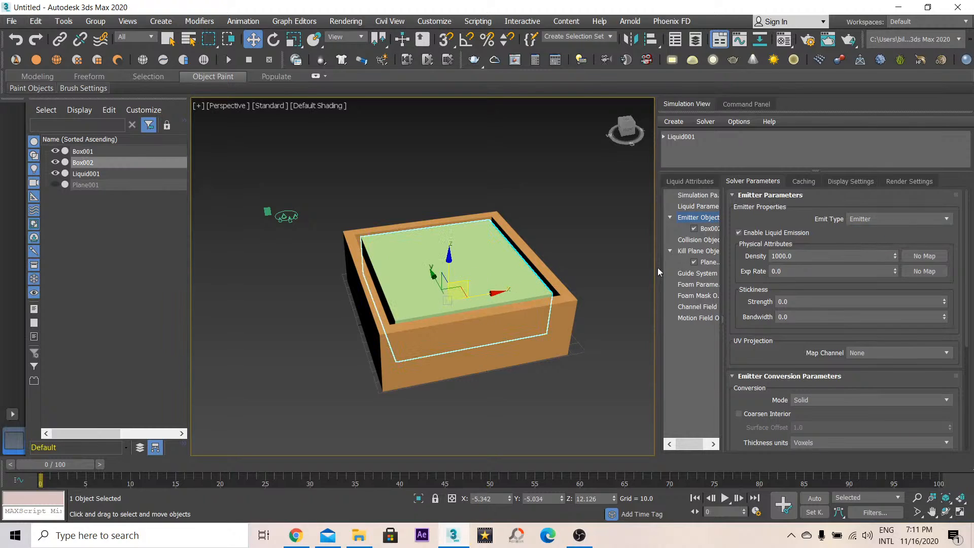
pyautogui.click(883, 221)
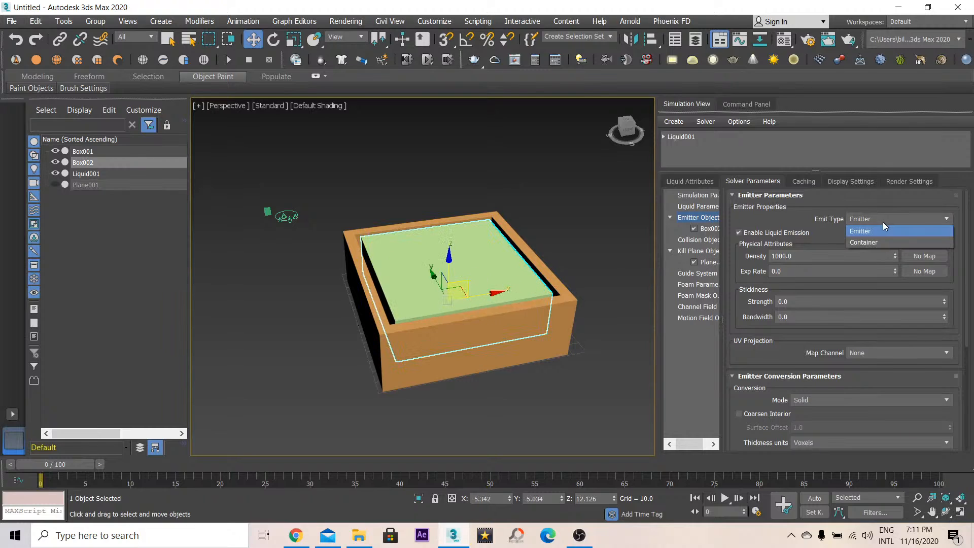
pyautogui.click(856, 243)
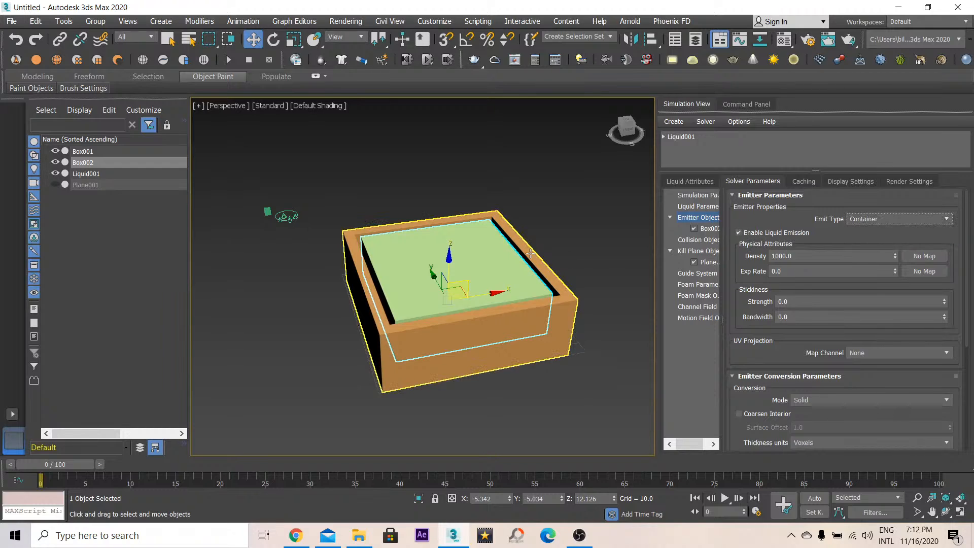
pyautogui.click(55, 163)
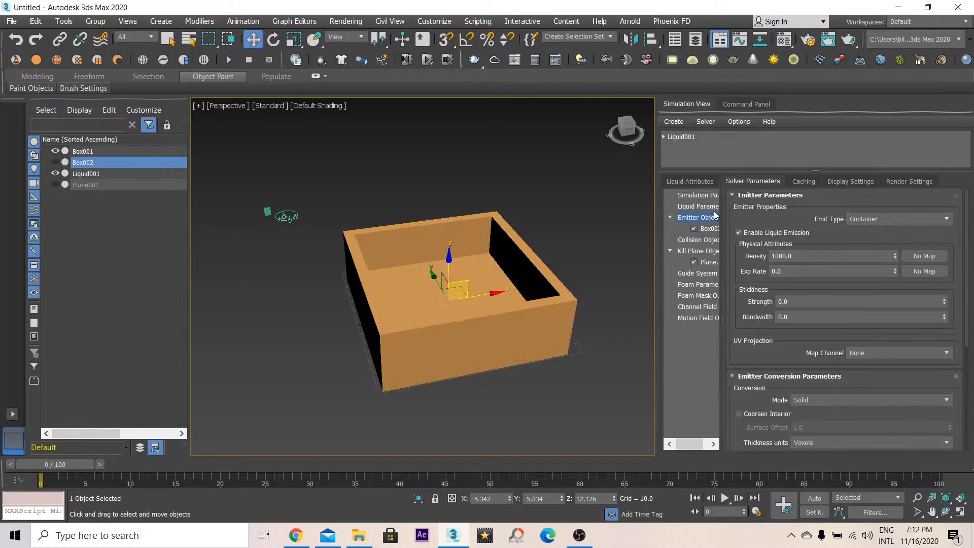
# - Set the simulation's Master Voxel Size to 0.1
pyautogui.click(699, 196)
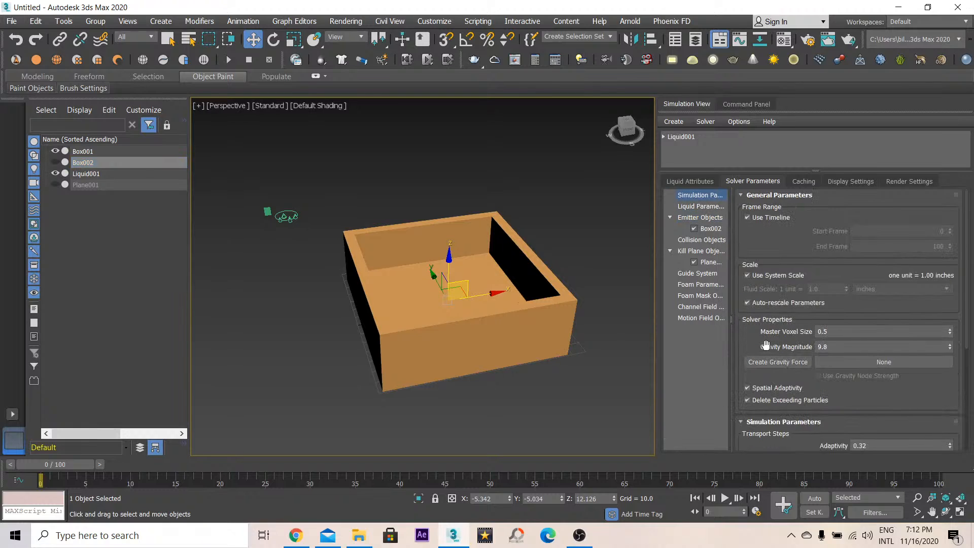
pyautogui.moveTo(766, 346); pyautogui.dragTo(881, 294)
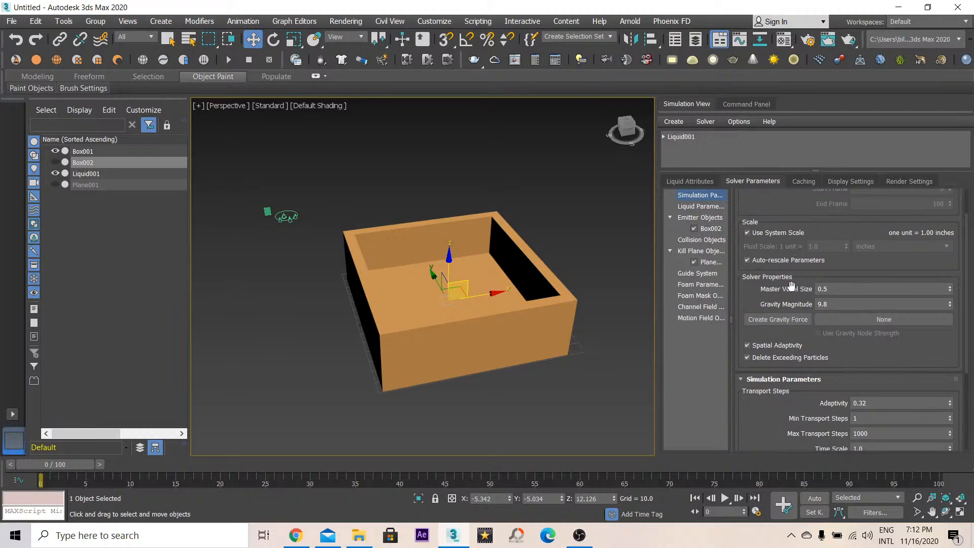
pyautogui.moveTo(829, 290); pyautogui.dragTo(818, 289)
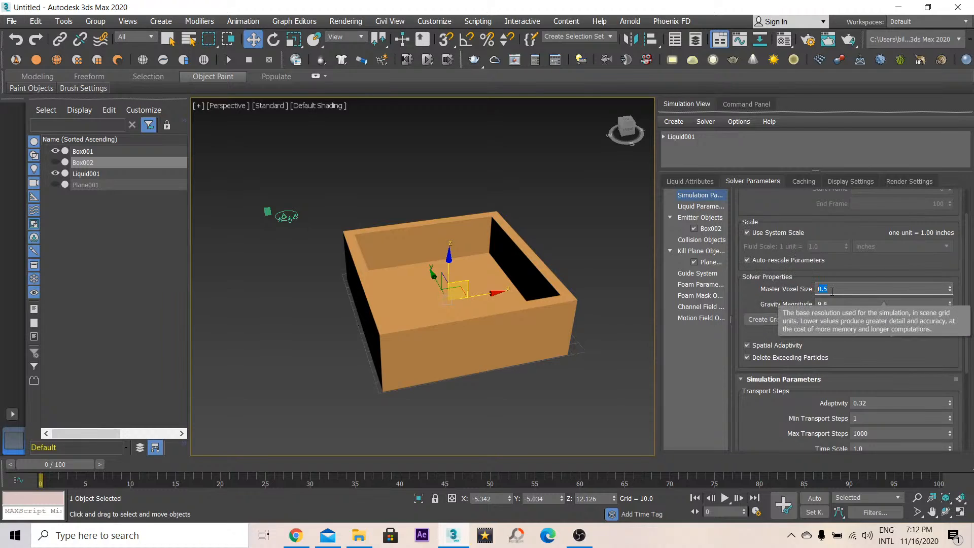
pyautogui.click(826, 289)
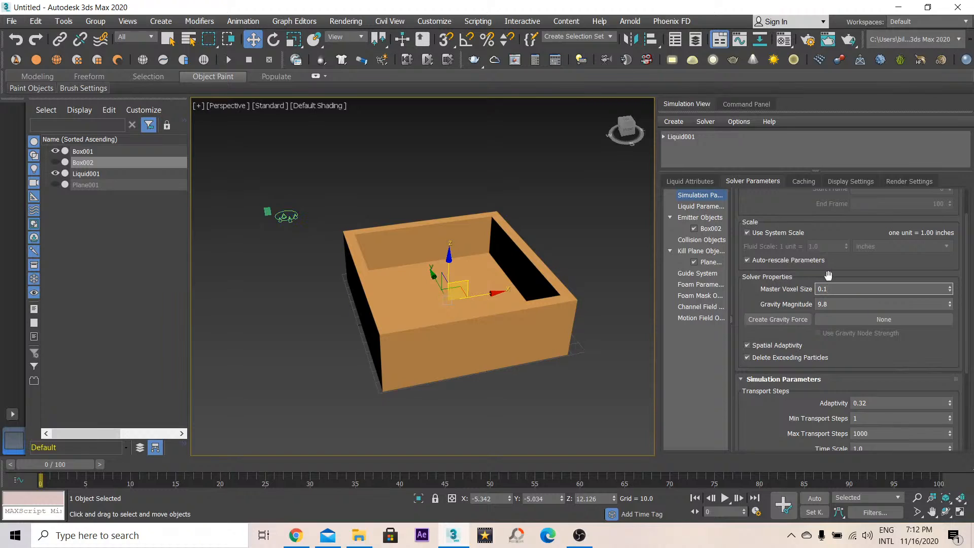
# - Set the simulation's Master Voxel Size to 0.5
pyautogui.click(831, 306)
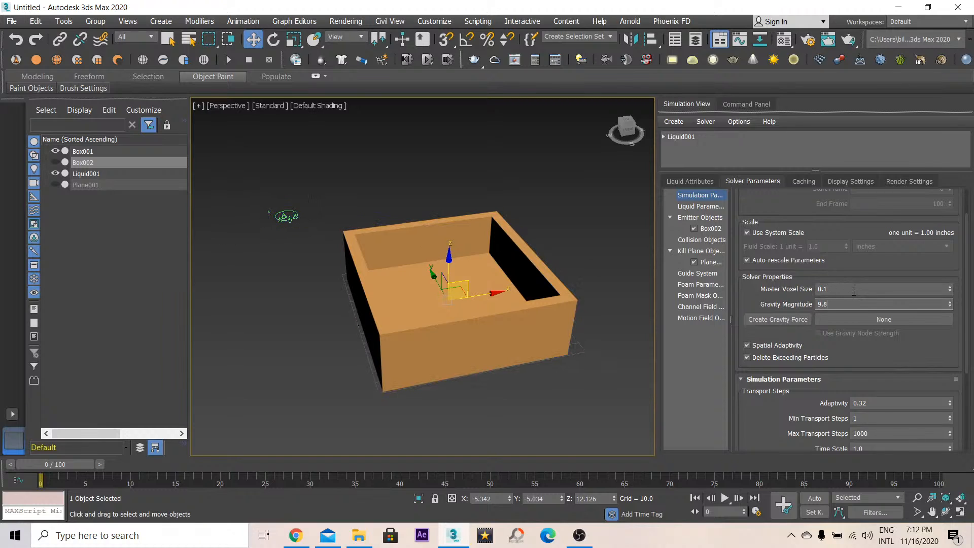
pyautogui.click(825, 288)
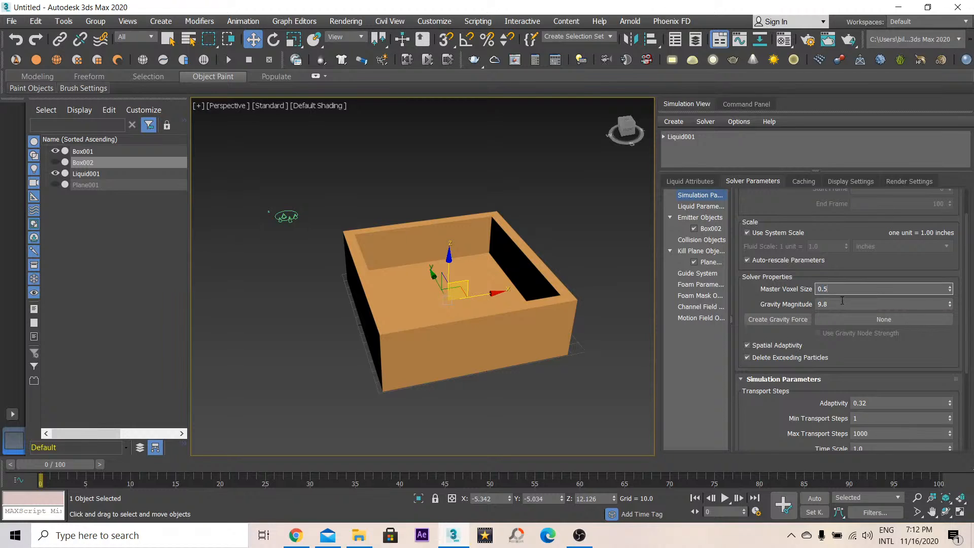
pyautogui.click(842, 301)
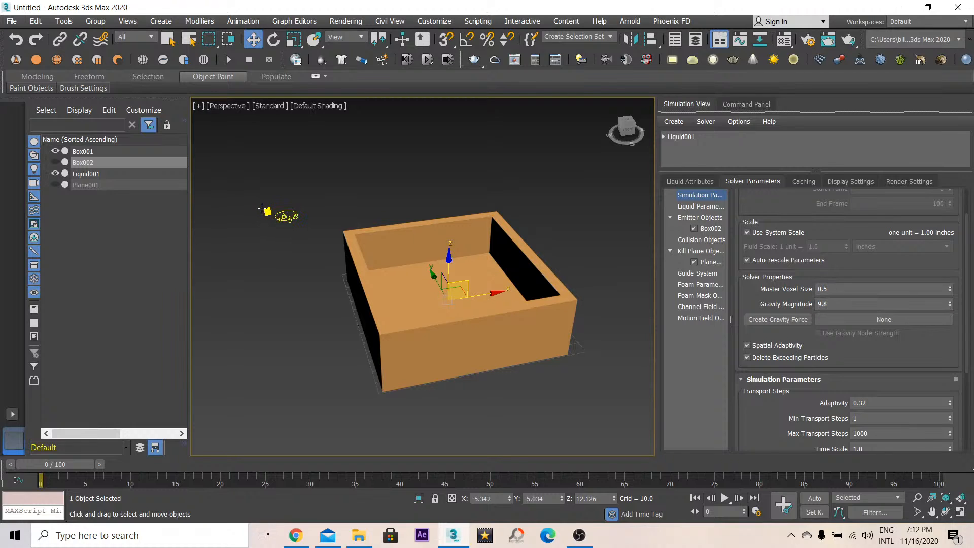
# - Set the simulation's Master Voxel Size to 2
pyautogui.scroll(5, 262, 209)
pyautogui.scroll(4, 270, 220)
pyautogui.scroll(-1, 272, 220)
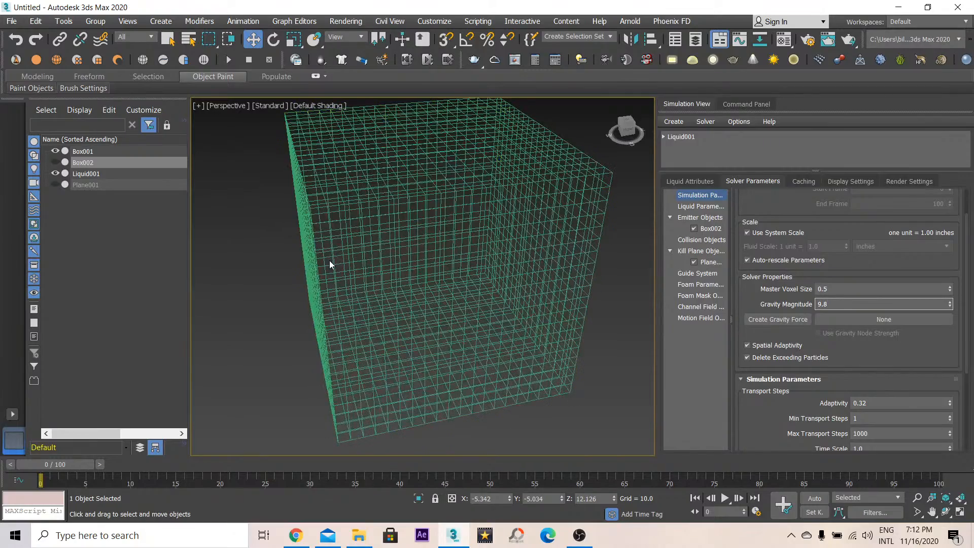
pyautogui.scroll(-5, 404, 306)
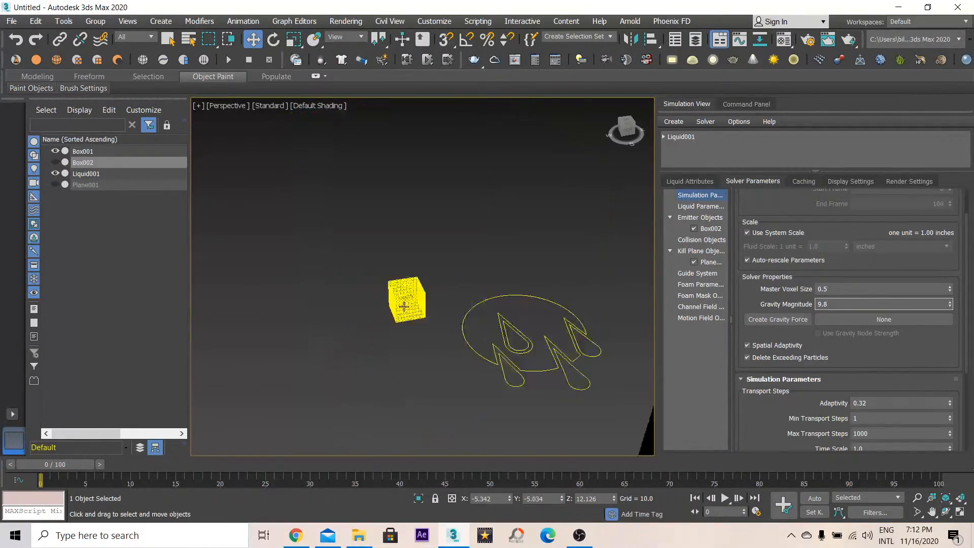
pyautogui.scroll(-4, 404, 306)
pyautogui.moveTo(533, 338); pyautogui.dragTo(359, 257, button='middle')
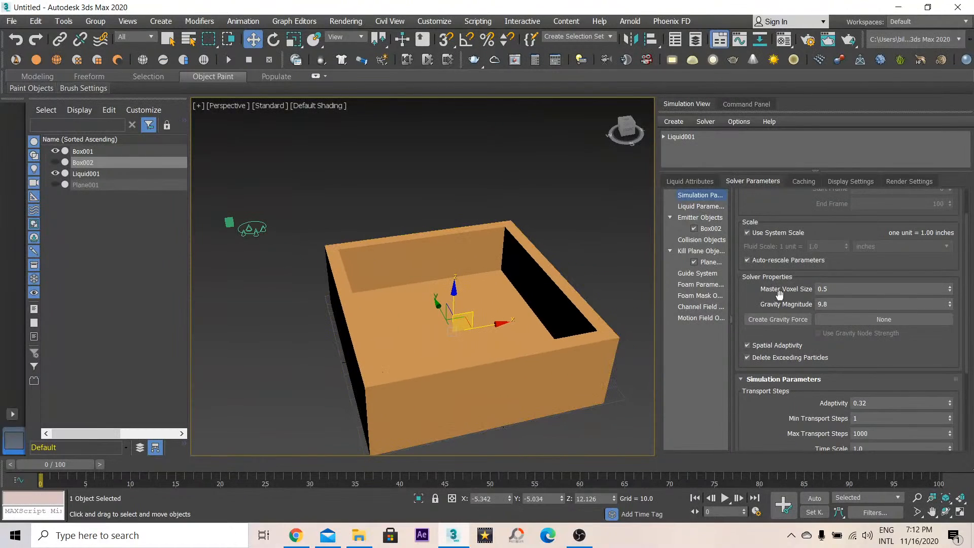
pyautogui.doubleClick(820, 289)
pyautogui.write('2')
pyautogui.click(847, 304)
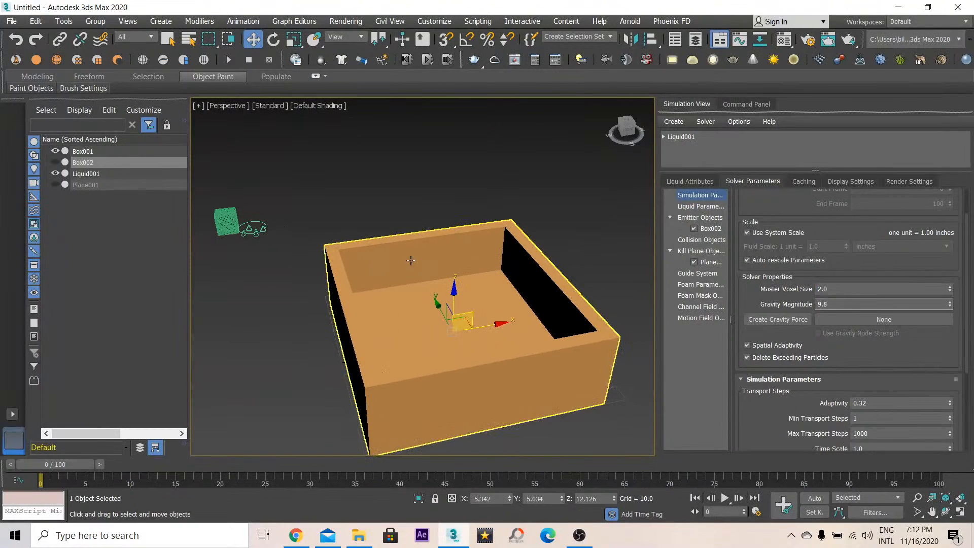
# - Set the Time Steps Adaptivity to 0.2 and Max Time Steps to 6
pyautogui.scroll(-2, 747, 333)
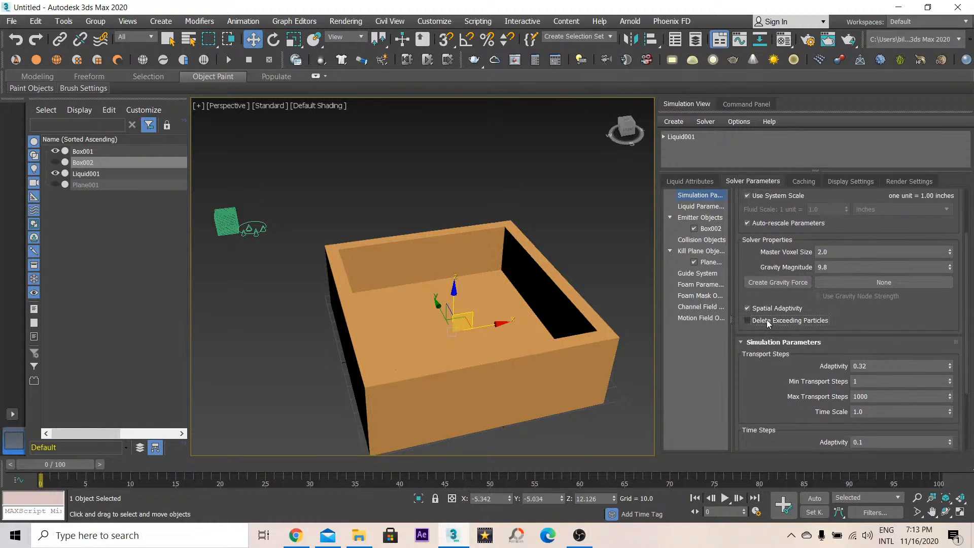
pyautogui.scroll(-4, 769, 317)
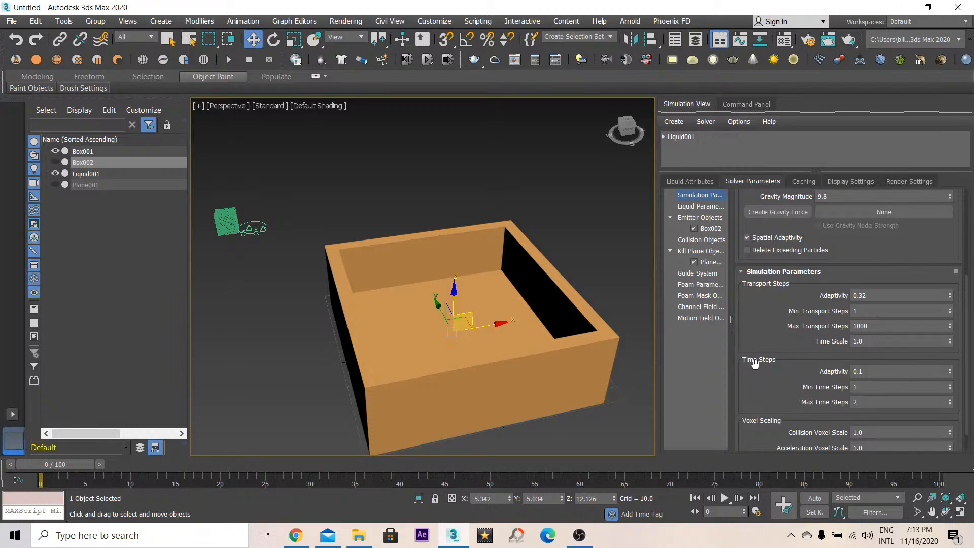
pyautogui.moveTo(398, 321); pyautogui.dragTo(406, 302, button='middle')
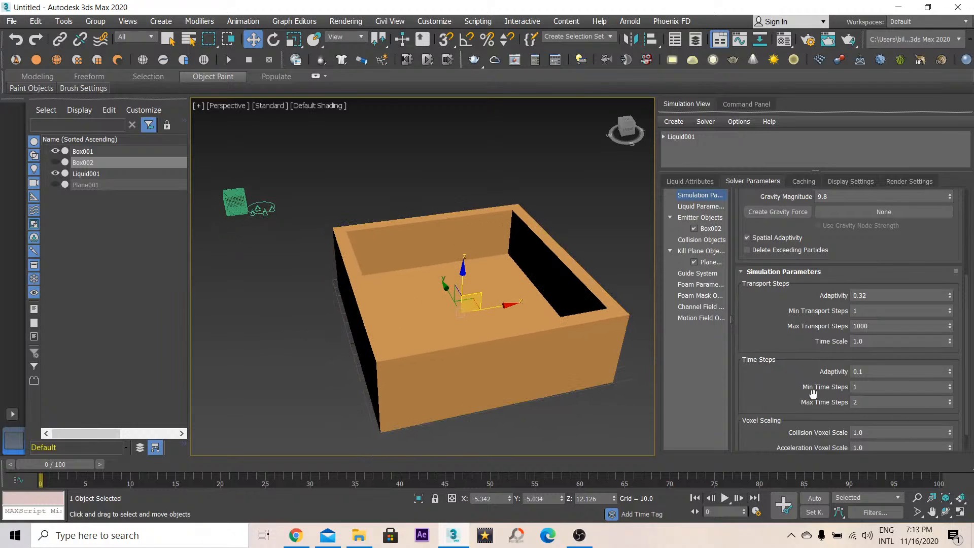
pyautogui.doubleClick(864, 402)
pyautogui.click(795, 399)
pyautogui.doubleClick(860, 370)
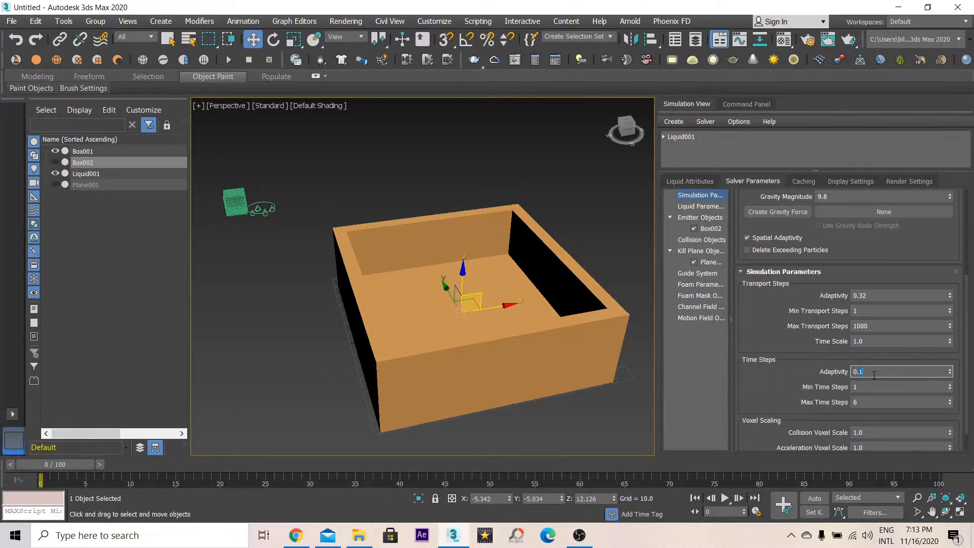
pyautogui.click(806, 384)
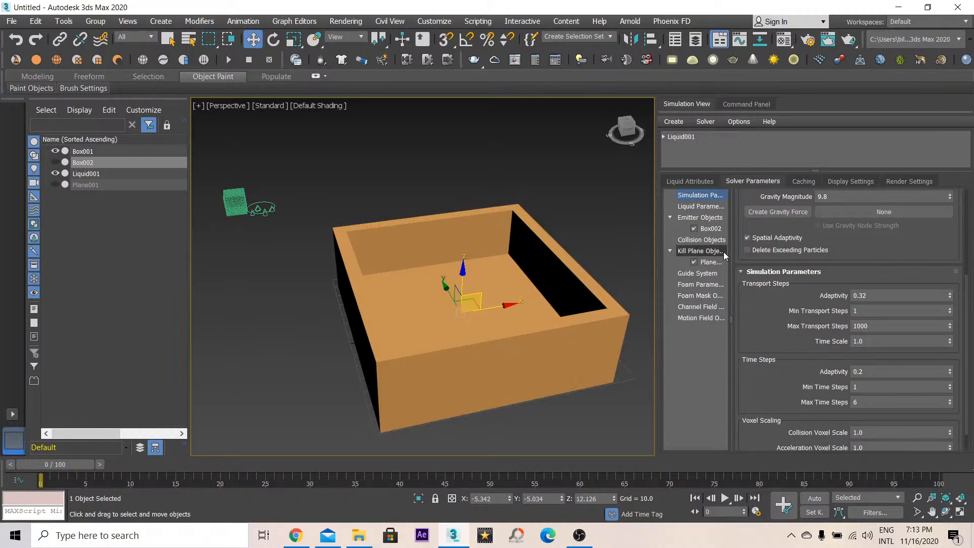
# - Select the outer walled box and orbit around the container to inspect it
pyautogui.click(405, 304)
pyautogui.hotkey('ctrl', 'r')
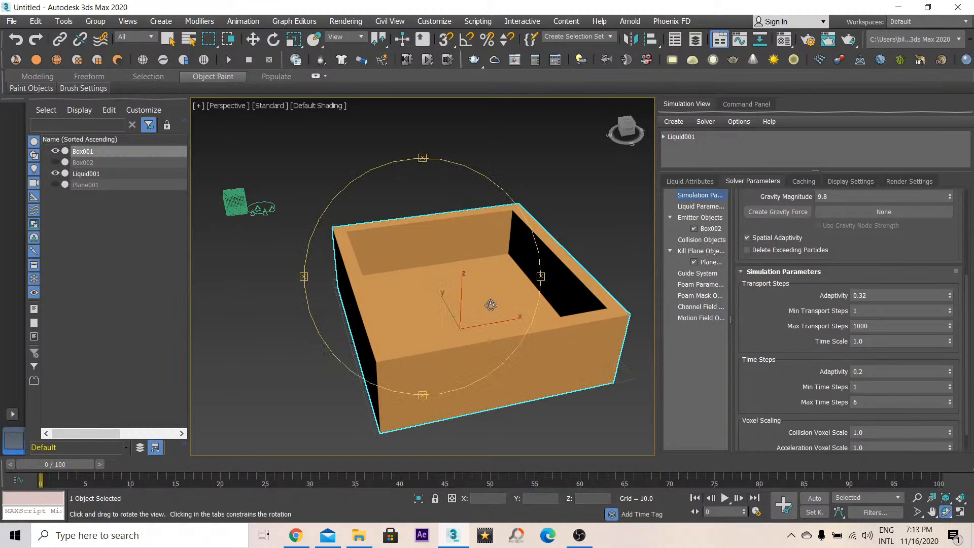
pyautogui.moveTo(491, 305); pyautogui.dragTo(468, 271)
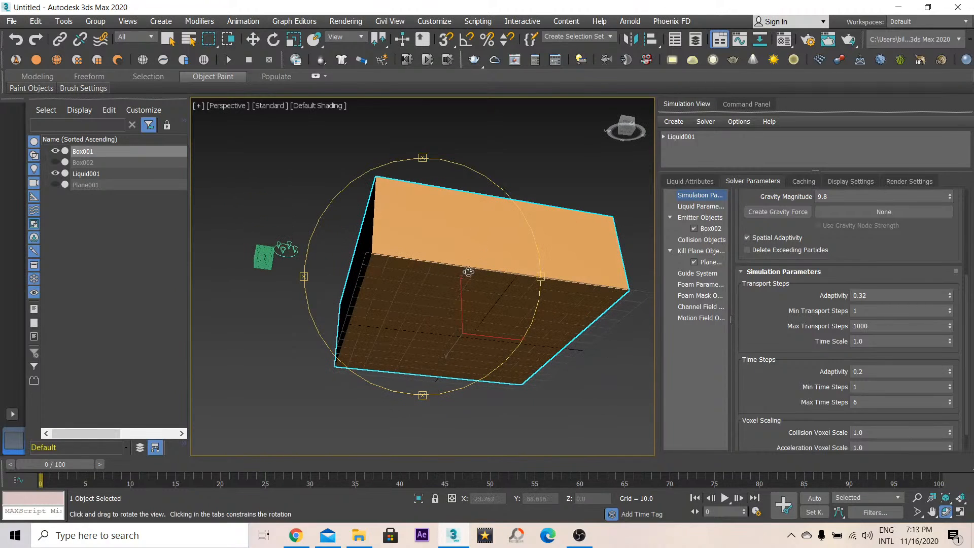
pyautogui.moveTo(440, 350); pyautogui.dragTo(425, 373)
pyautogui.moveTo(457, 317); pyautogui.dragTo(467, 303)
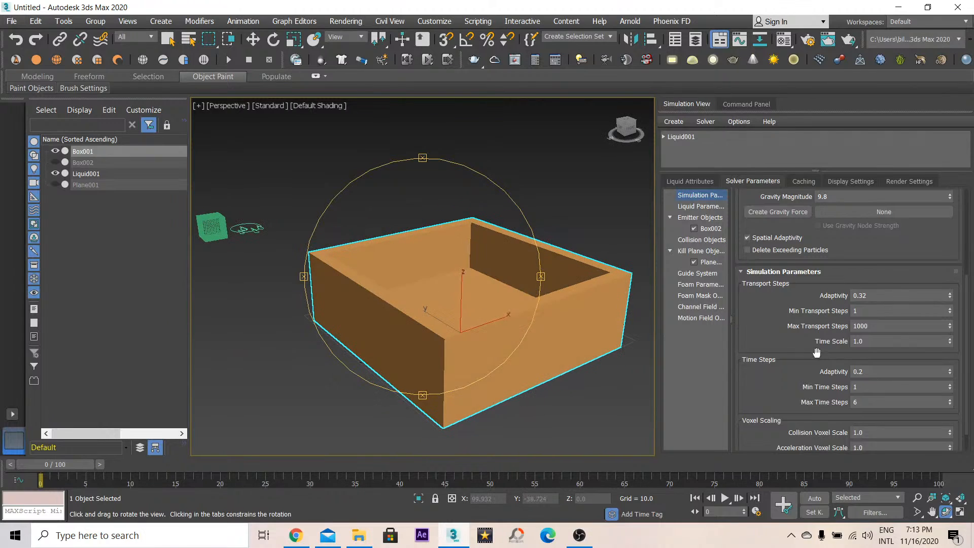
pyautogui.click(853, 402)
pyautogui.moveTo(460, 283)
pyautogui.mouseDown()
pyautogui.moveTo(447, 304)
pyautogui.moveTo(436, 256)
pyautogui.moveTo(449, 292)
pyautogui.mouseUp()
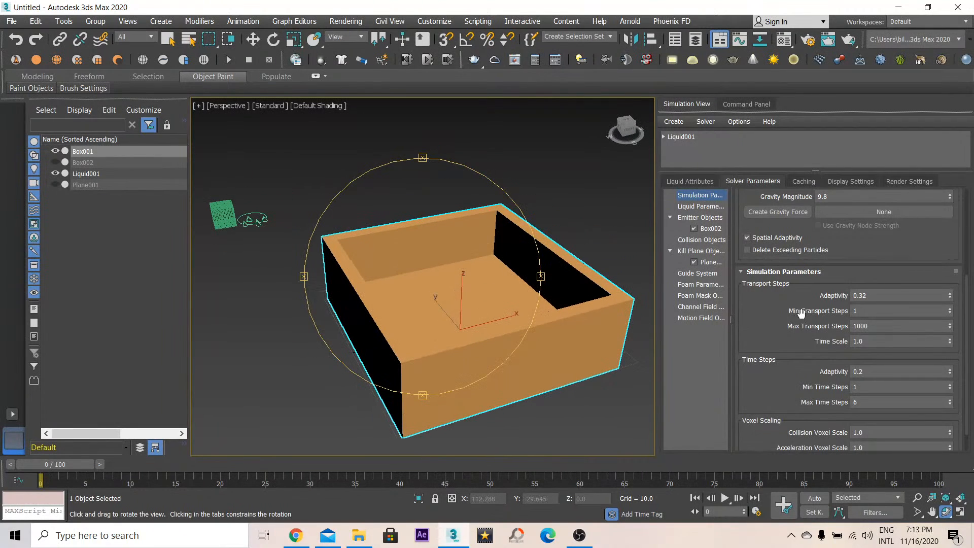
# - Apply the Water preset in the solver's Liquid Parameters
pyautogui.scroll(3, 801, 313)
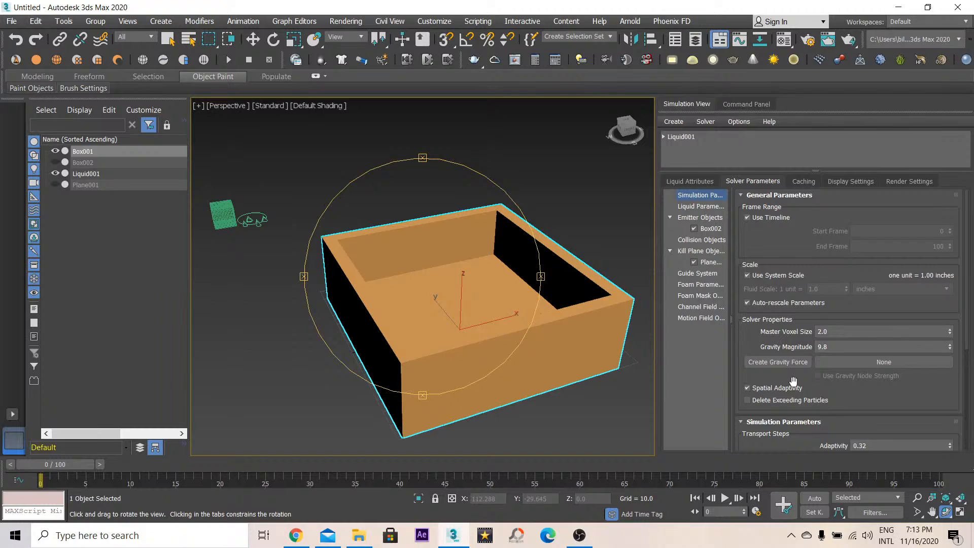
pyautogui.click(705, 208)
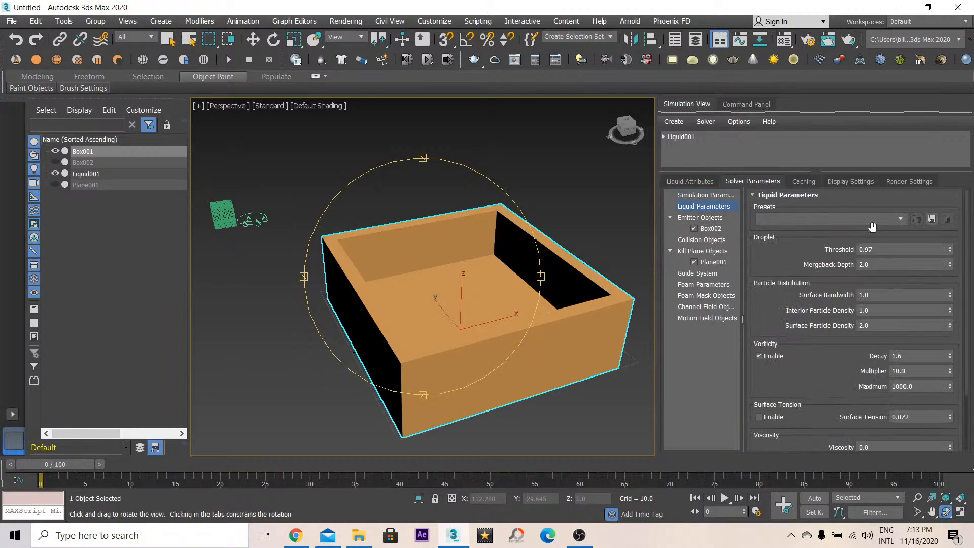
pyautogui.click(896, 217)
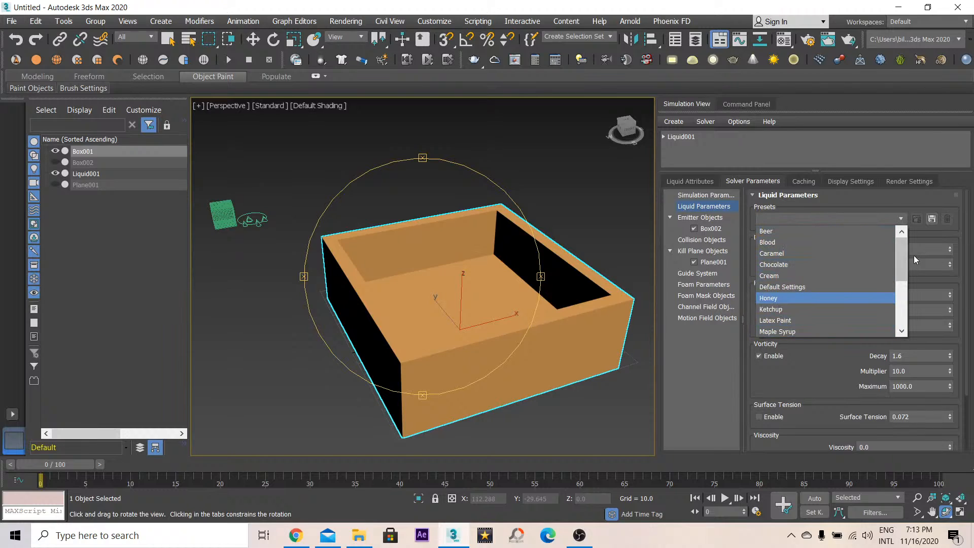
pyautogui.moveTo(904, 252)
pyautogui.mouseDown()
pyautogui.moveTo(903, 304)
pyautogui.moveTo(906, 248)
pyautogui.mouseUp()
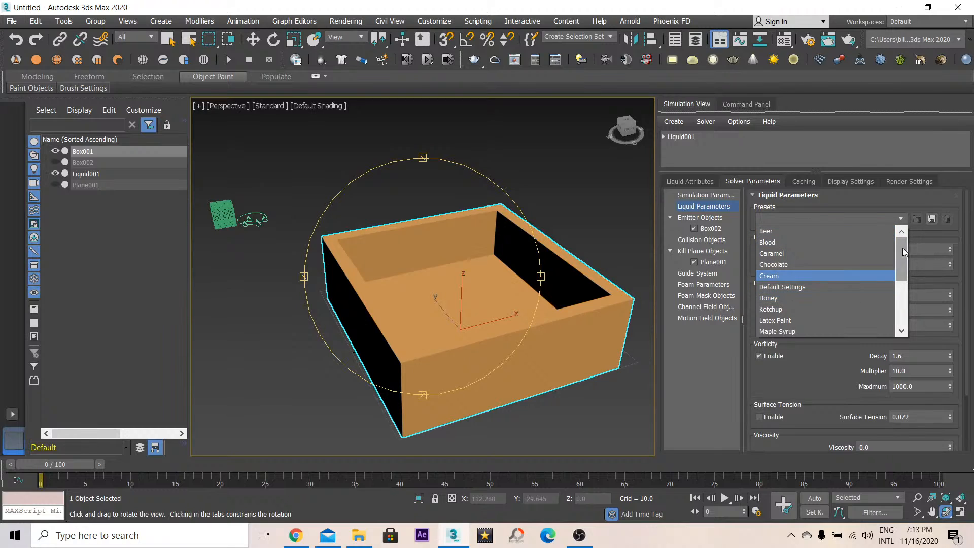
pyautogui.moveTo(902, 247); pyautogui.dragTo(902, 312)
pyautogui.click(771, 329)
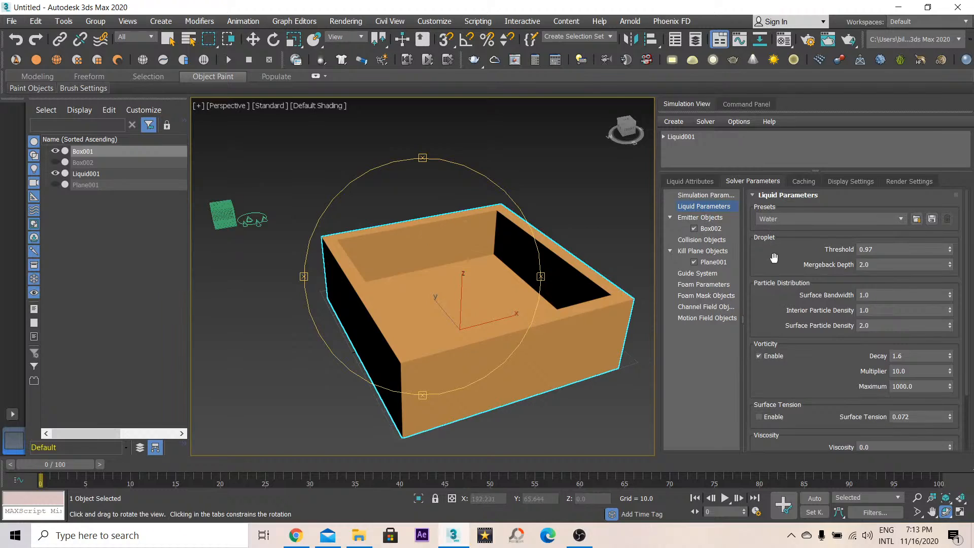
# - Expand the liquid simulator's solver and start the simulation
pyautogui.click(678, 137)
pyautogui.click(663, 136)
pyautogui.click(693, 151)
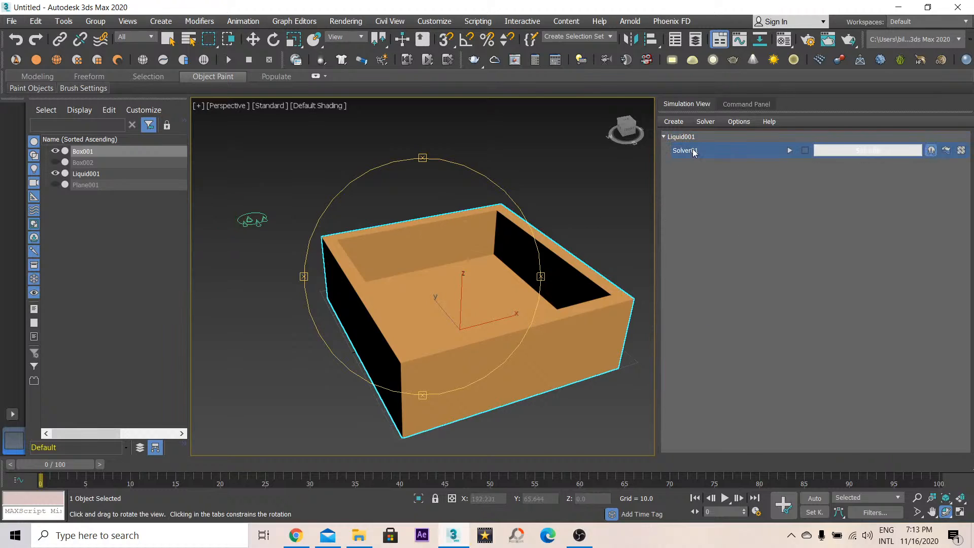
pyautogui.click(691, 151)
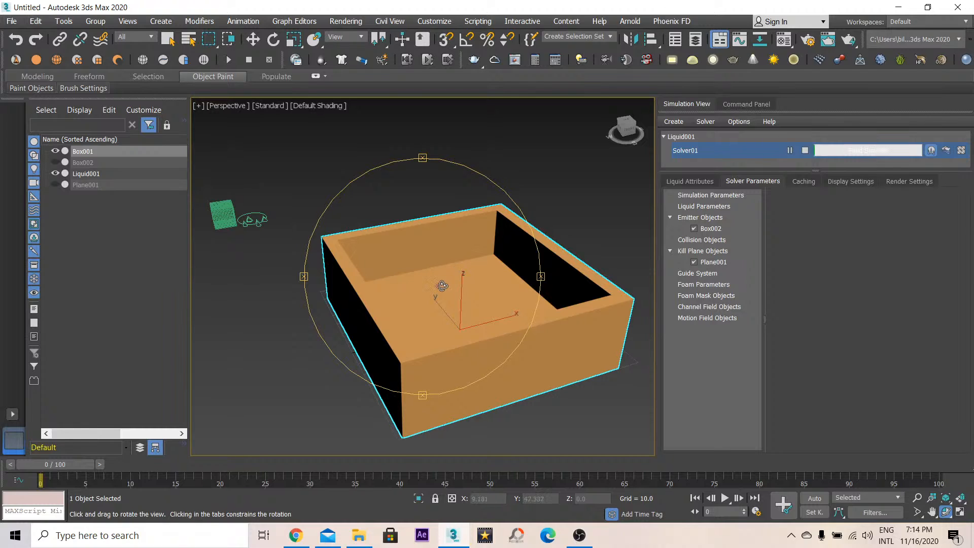
pyautogui.moveTo(453, 280); pyautogui.dragTo(439, 279, button='middle')
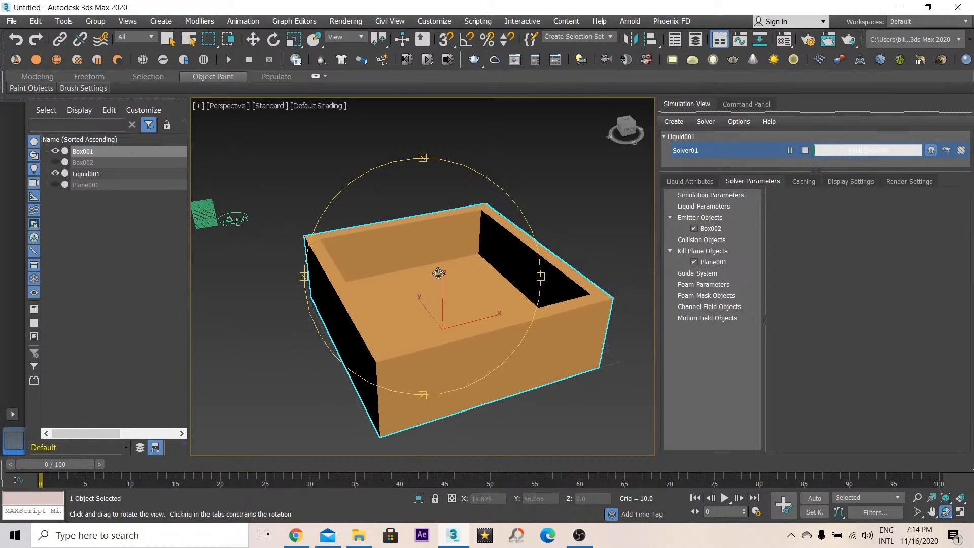
pyautogui.moveTo(438, 273)
pyautogui.mouseDown()
pyautogui.moveTo(458, 296)
pyautogui.moveTo(439, 282)
pyautogui.moveTo(450, 221)
pyautogui.moveTo(446, 260)
pyautogui.mouseUp()
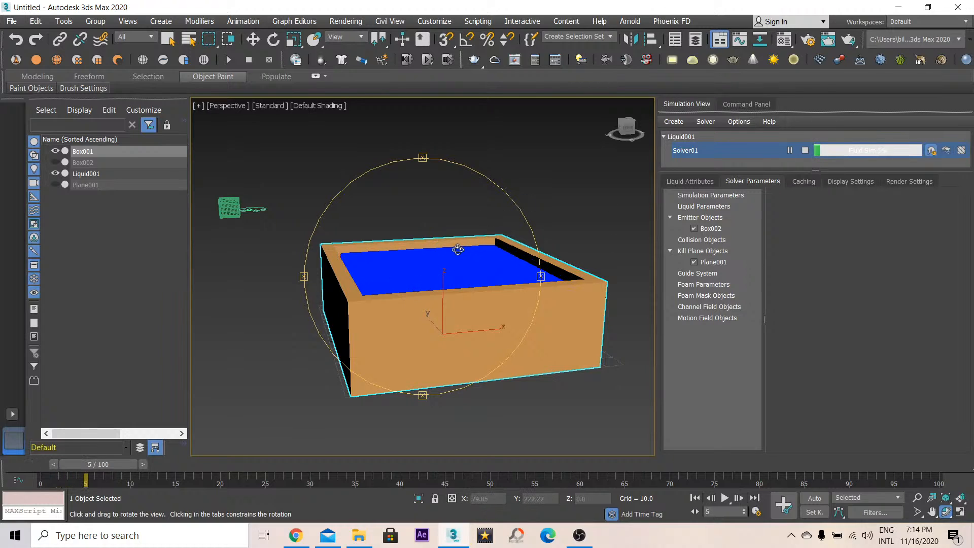
pyautogui.moveTo(458, 250)
pyautogui.mouseDown()
pyautogui.moveTo(441, 263)
pyautogui.moveTo(452, 302)
pyautogui.moveTo(456, 269)
pyautogui.mouseUp()
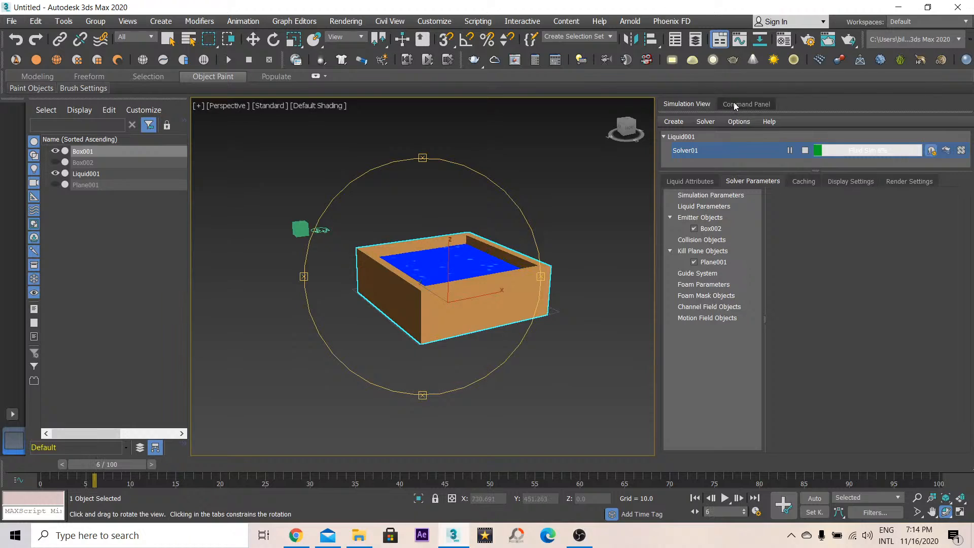
pyautogui.click(746, 104)
pyautogui.click(691, 197)
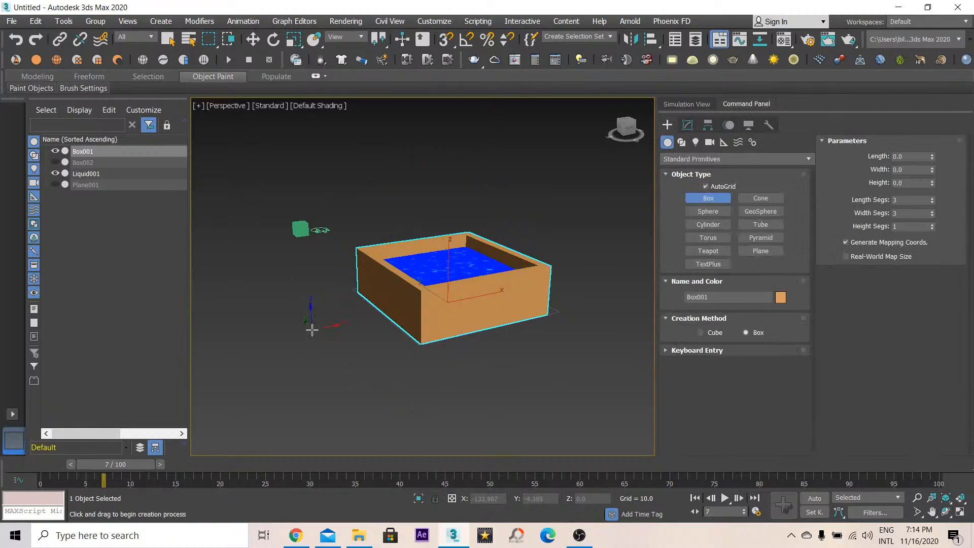
pyautogui.press('F3')
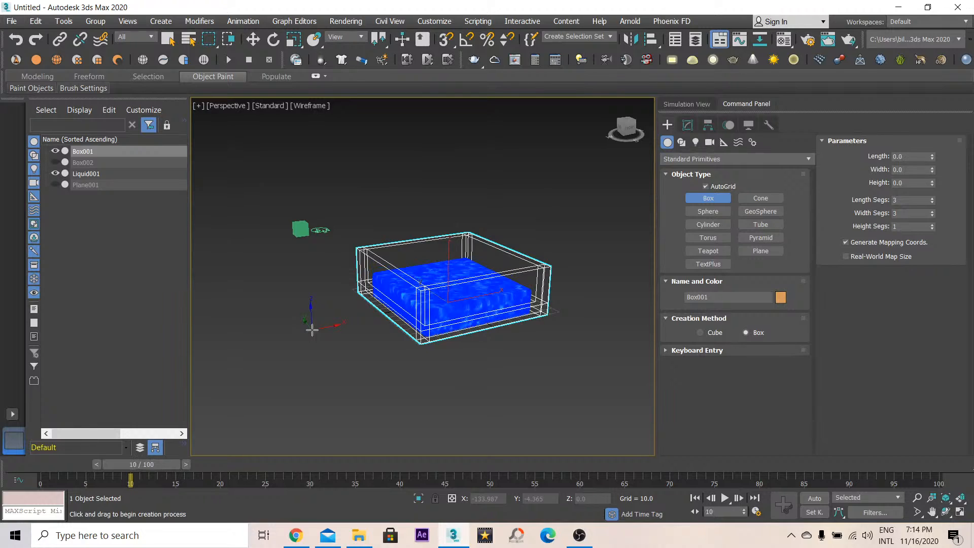
pyautogui.press('F3')
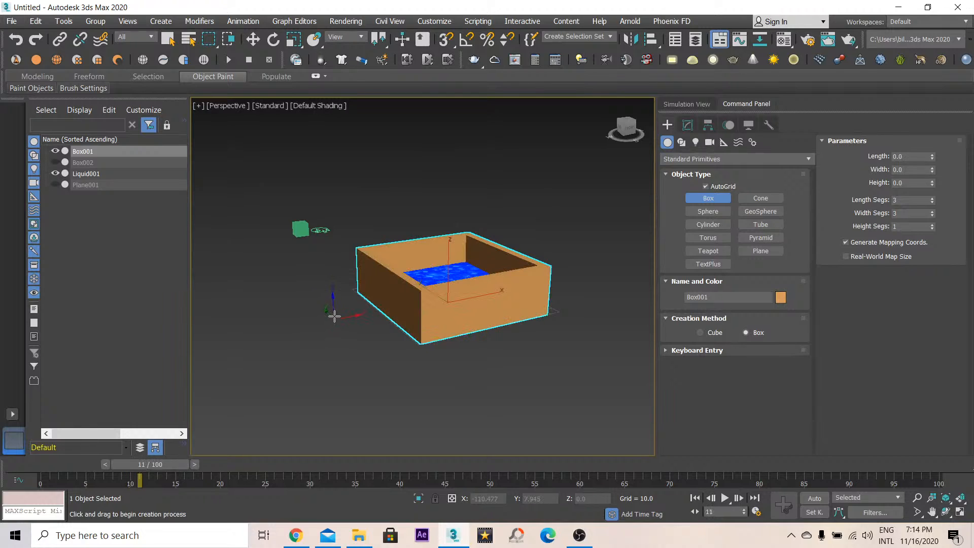
pyautogui.moveTo(314, 304); pyautogui.dragTo(299, 399)
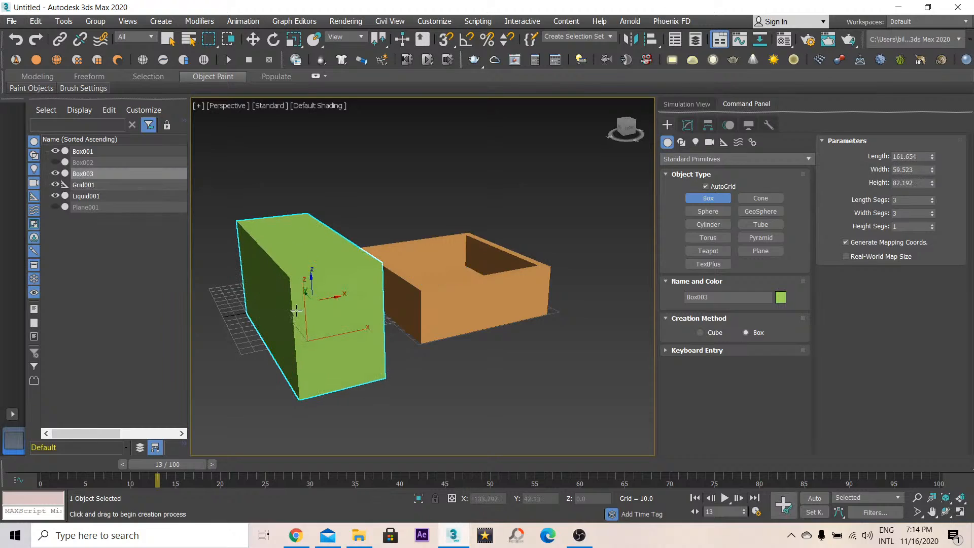
pyautogui.click(297, 279)
pyautogui.press('w')
pyautogui.press('Delete')
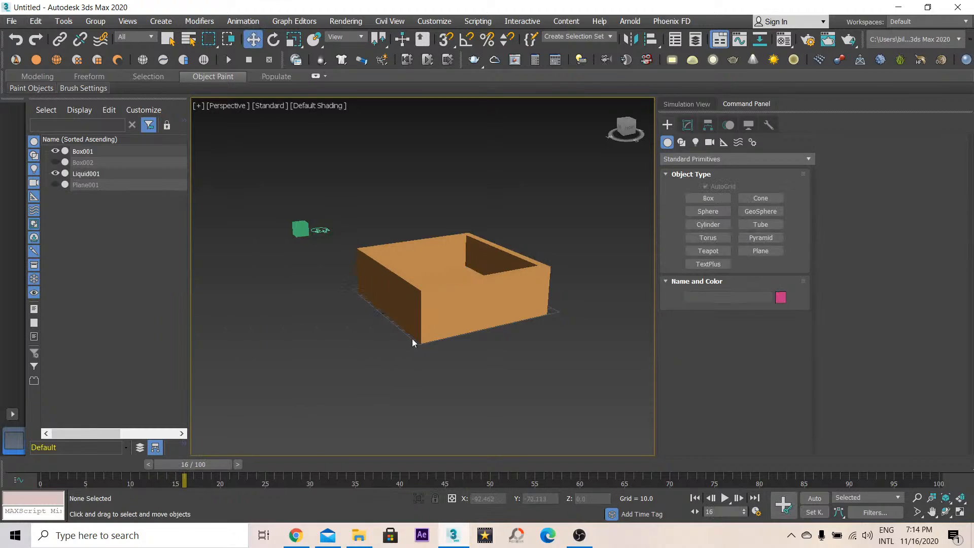
# - Select the liquid simulator, stop the simulation and return the timeline to frame 0
pyautogui.click(300, 228)
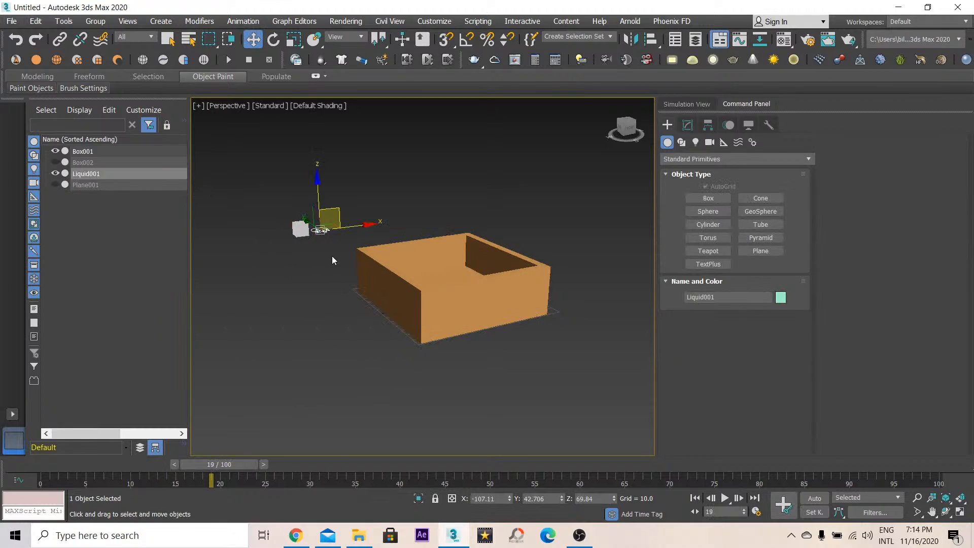
pyautogui.click(694, 105)
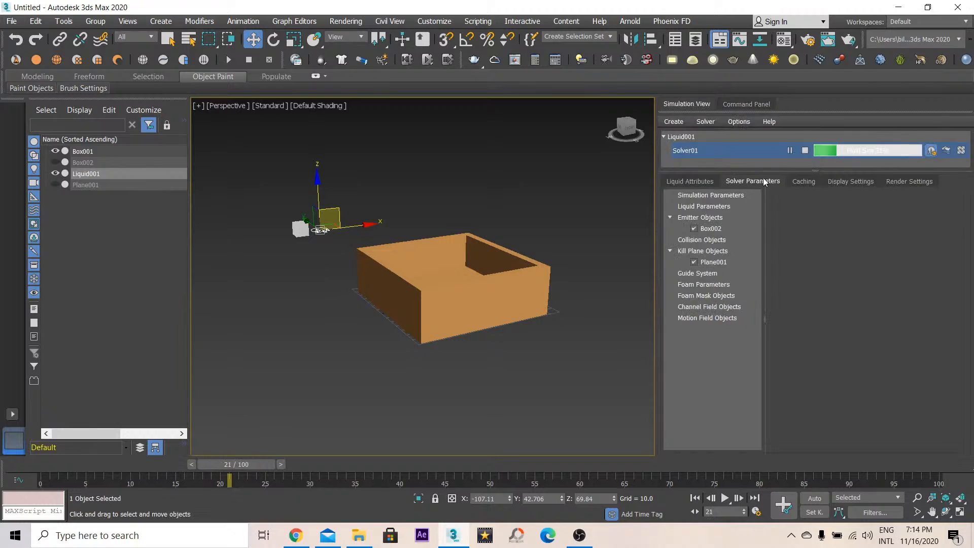
pyautogui.click(805, 150)
pyautogui.moveTo(245, 465); pyautogui.dragTo(43, 472)
# - Switch to wireframe and orbit around the container to inspect the simulated liquid
pyautogui.press('w')
pyautogui.press('F3')
pyautogui.scroll(2, 437, 300)
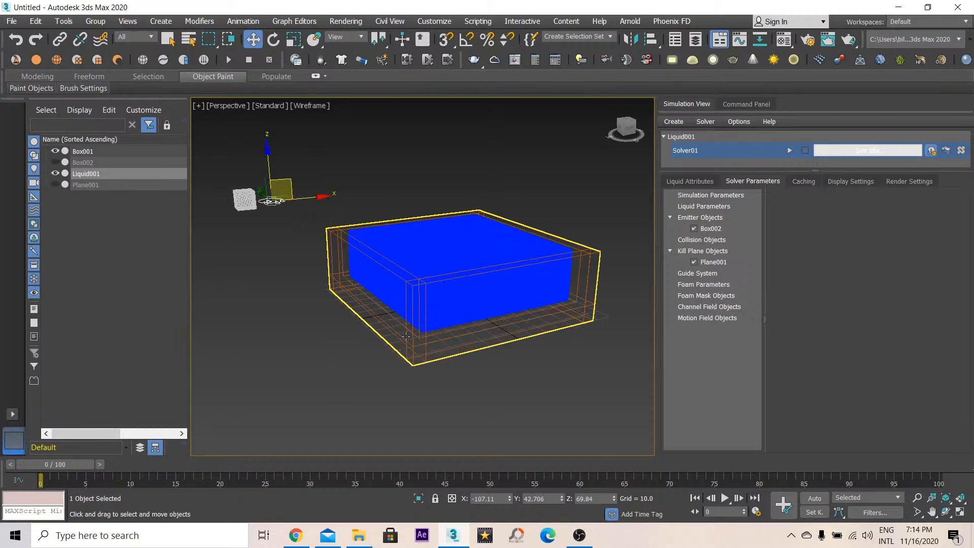
pyautogui.click(412, 337)
pyautogui.hotkey('ctrl', 'r')
pyautogui.moveTo(446, 305)
pyautogui.mouseDown()
pyautogui.moveTo(386, 300)
pyautogui.moveTo(366, 332)
pyautogui.mouseUp()
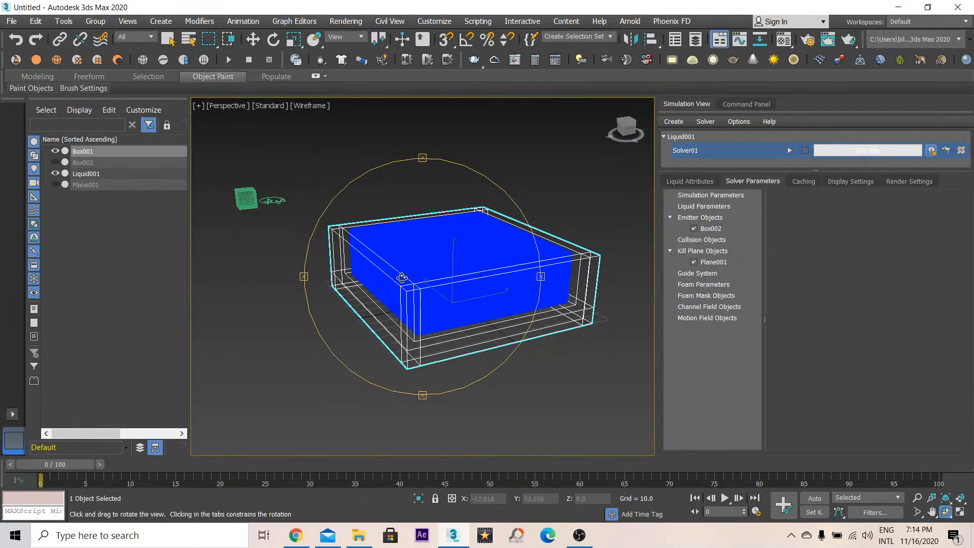
pyautogui.press('F3')
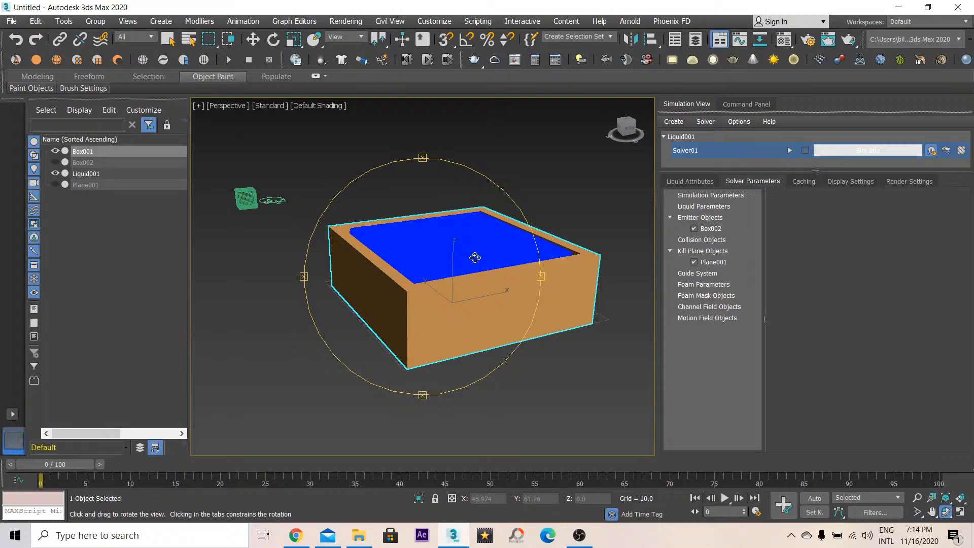
# - Add the outer walled box as a collider in the liquid simulator's Colliders/Kill Planes list
pyautogui.click(714, 206)
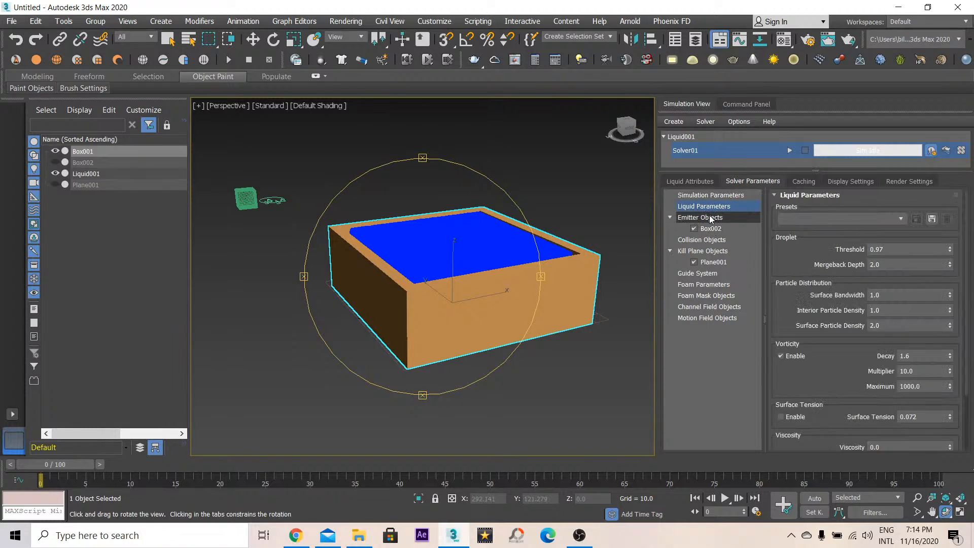
pyautogui.click(702, 181)
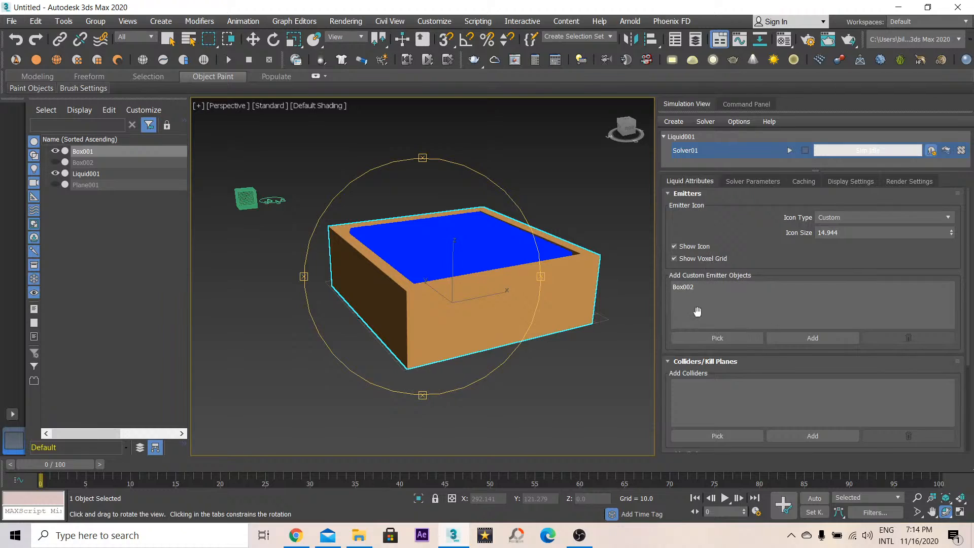
pyautogui.click(682, 435)
pyautogui.click(590, 275)
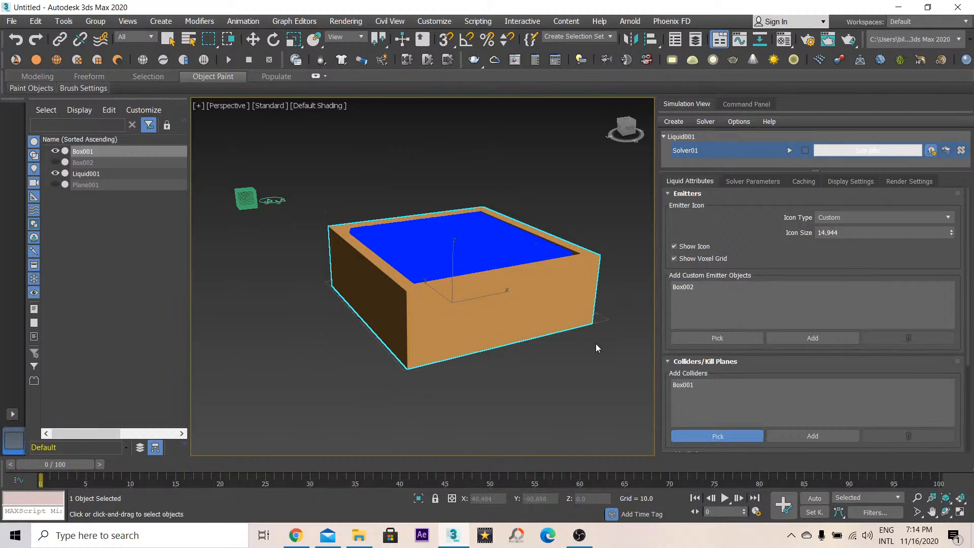
pyautogui.click(697, 386)
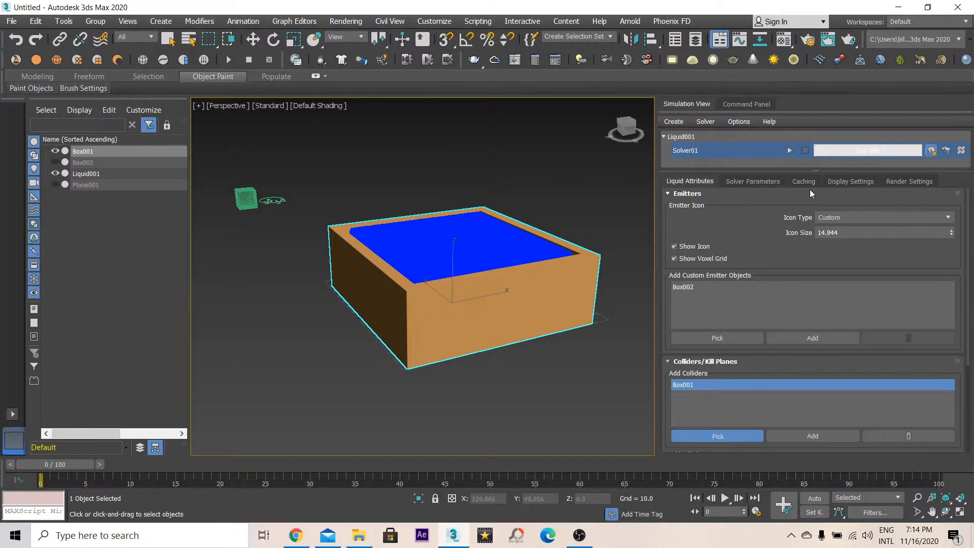
# - Restart the liquid simulation from the beginning
pyautogui.click(787, 149)
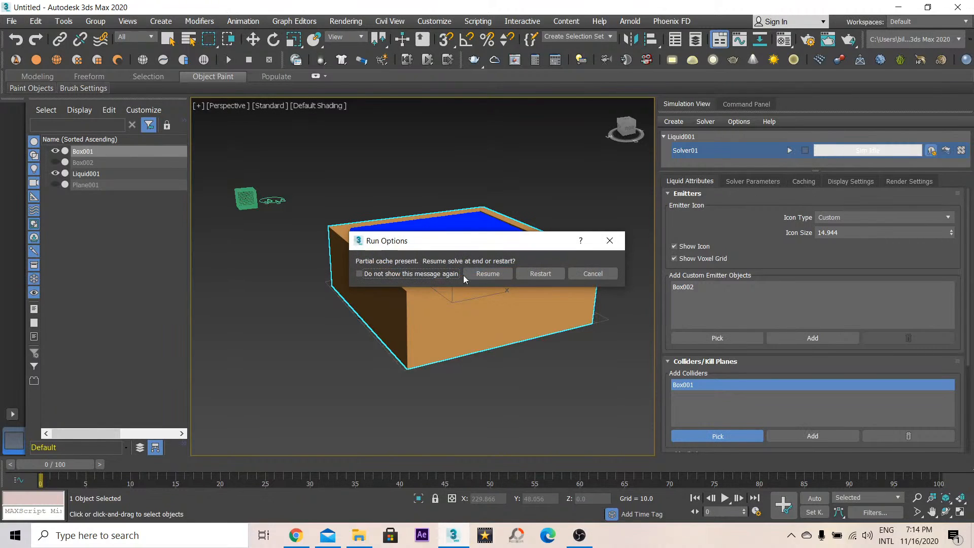
pyautogui.click(546, 277)
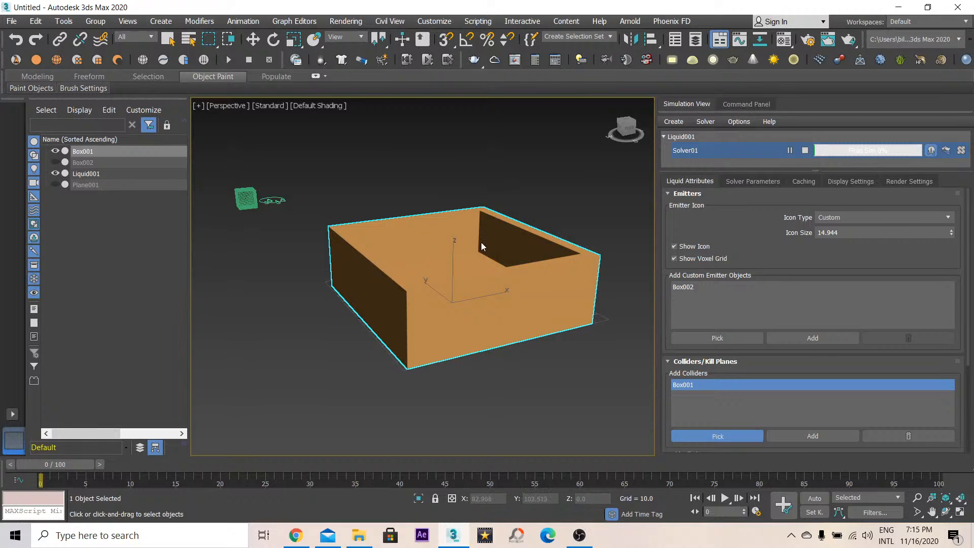
pyautogui.moveTo(482, 246); pyautogui.dragTo(468, 246, button='middle')
# - Orbit, zoom and toggle wireframe and edged-face shading to inspect the liquid inside the container
pyautogui.click(946, 512)
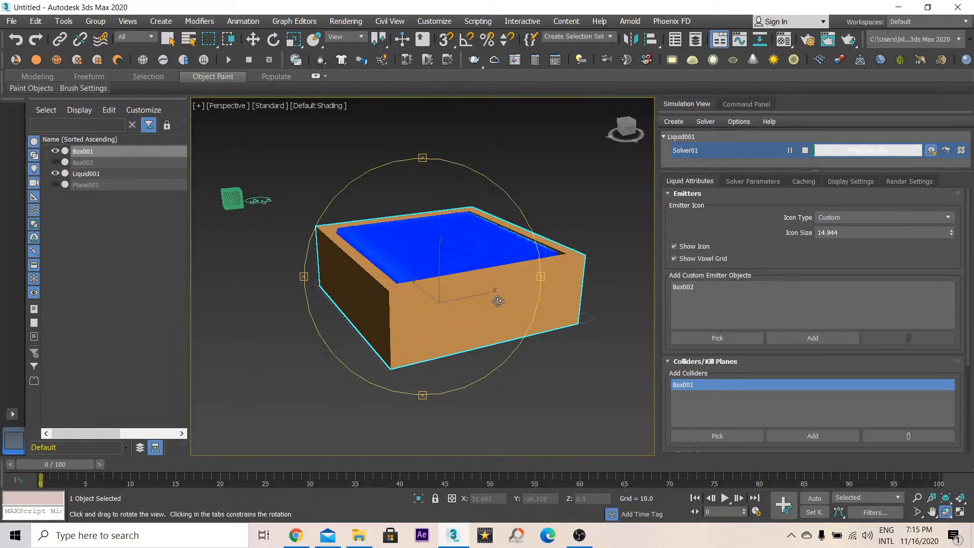
pyautogui.moveTo(457, 299); pyautogui.dragTo(464, 321)
pyautogui.moveTo(462, 331); pyautogui.dragTo(479, 288)
pyautogui.press('F3')
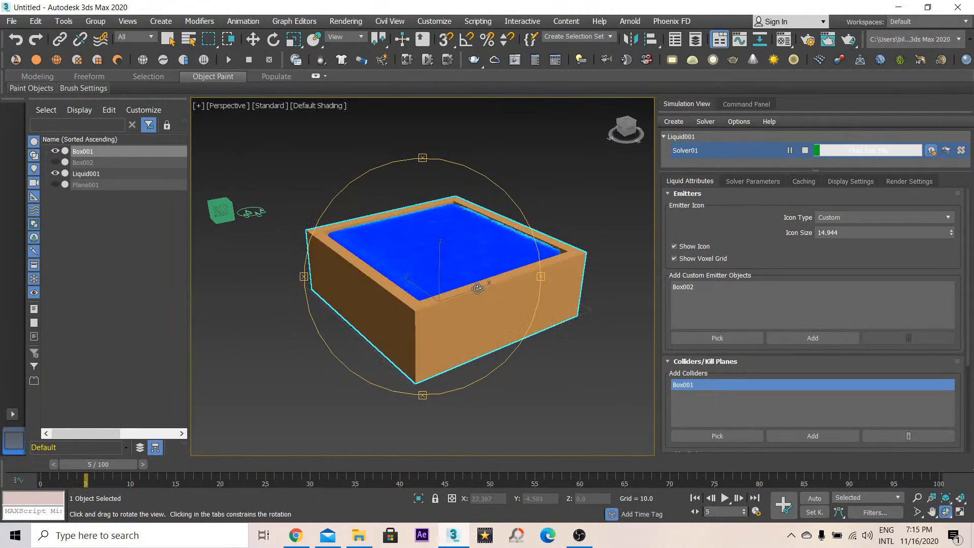
pyautogui.scroll(3, 477, 273)
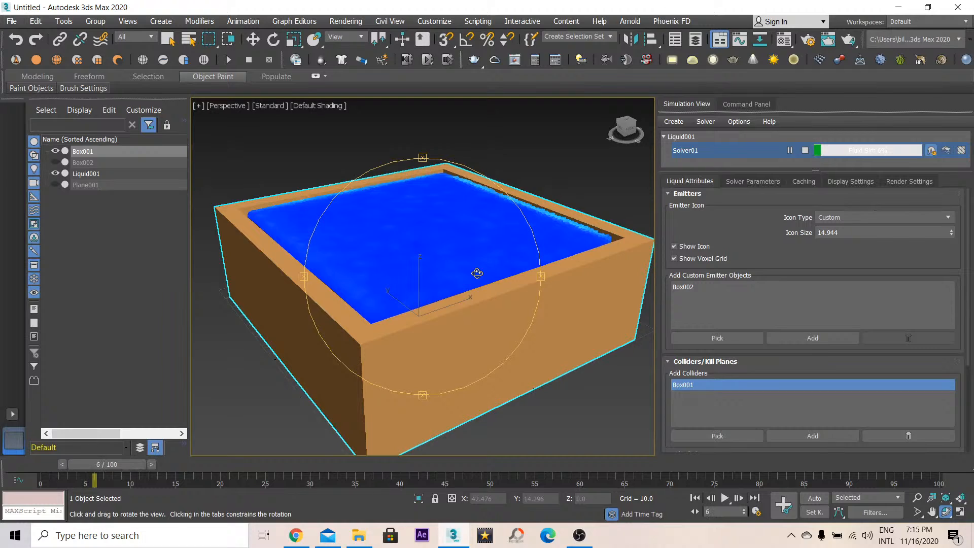
pyautogui.press('F4')
pyautogui.moveTo(477, 273)
pyautogui.mouseDown()
pyautogui.moveTo(473, 337)
pyautogui.moveTo(428, 264)
pyautogui.moveTo(396, 260)
pyautogui.moveTo(421, 286)
pyautogui.moveTo(477, 292)
pyautogui.mouseUp()
pyautogui.press('w')
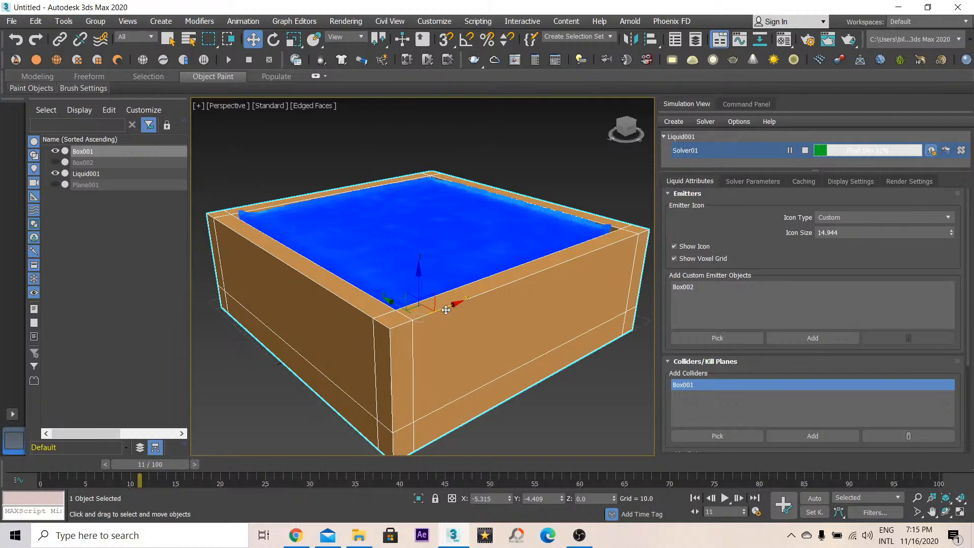
pyautogui.moveTo(444, 309); pyautogui.dragTo(486, 302)
pyautogui.press('F3')
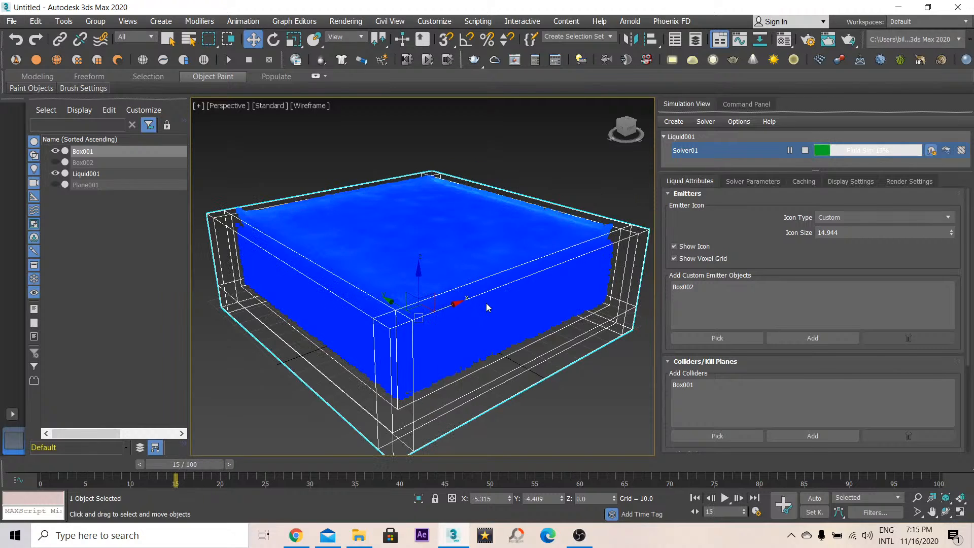
pyautogui.press('F3')
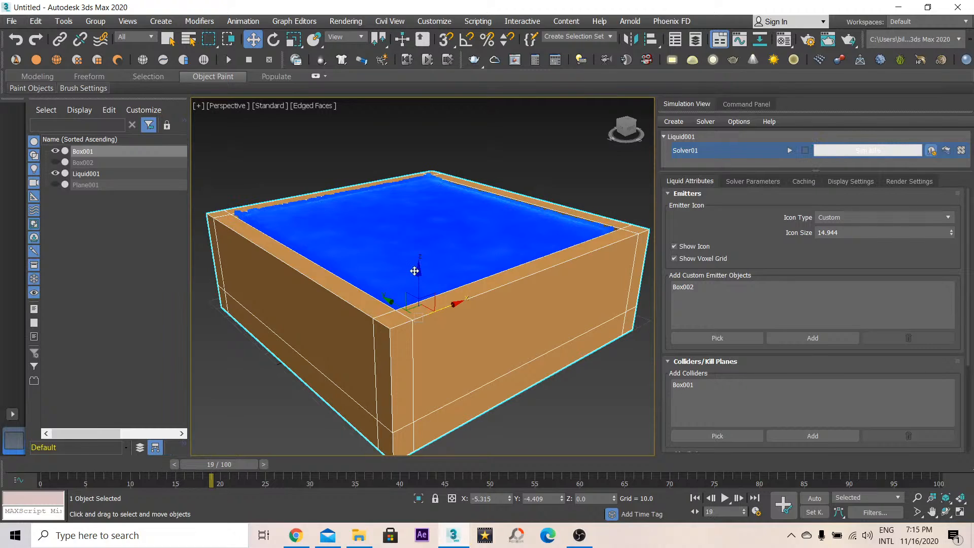
# - Play back the simulated liquid and return the timeline to frame 0
pyautogui.moveTo(220, 464); pyautogui.dragTo(51, 465)
pyautogui.click(724, 498)
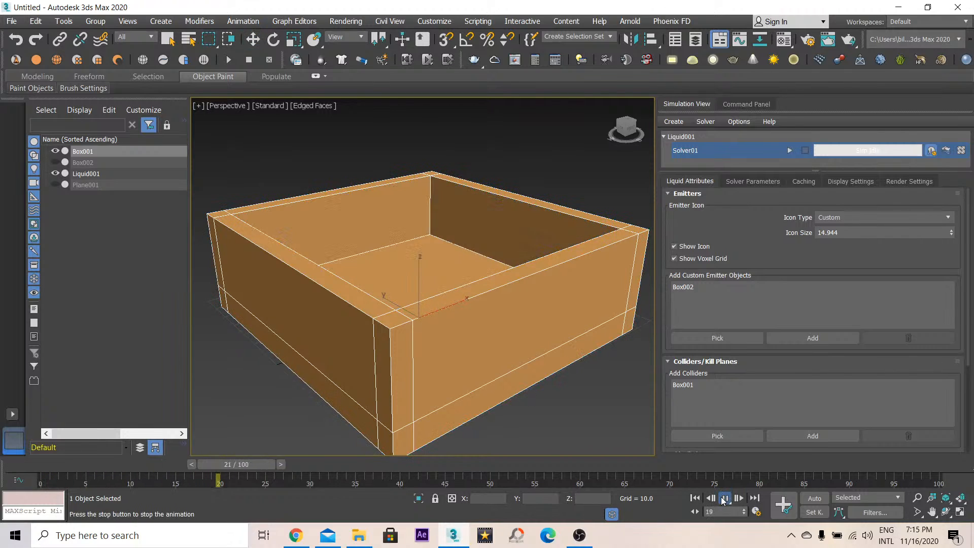
pyautogui.click(240, 467)
pyautogui.moveTo(239, 467); pyautogui.dragTo(10, 453)
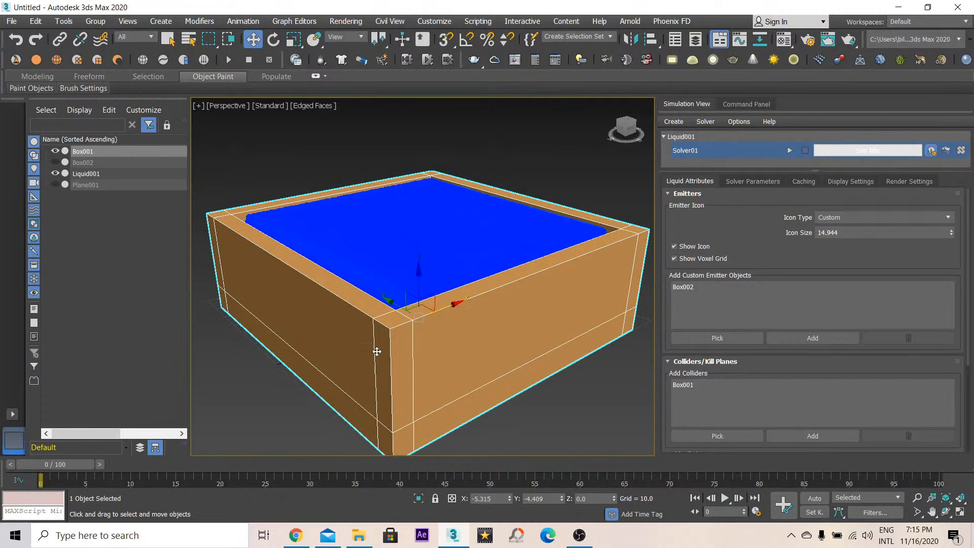
pyautogui.scroll(-2, 377, 352)
pyautogui.click(426, 416)
pyautogui.click(418, 400)
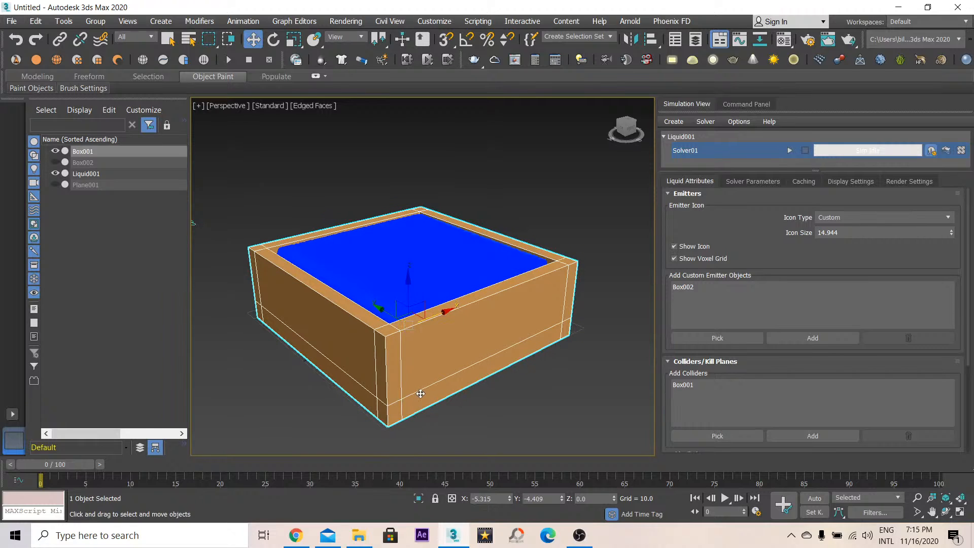
# - With Auto Key on, rotate the container about 54° around Z at frame 100
pyautogui.click(814, 498)
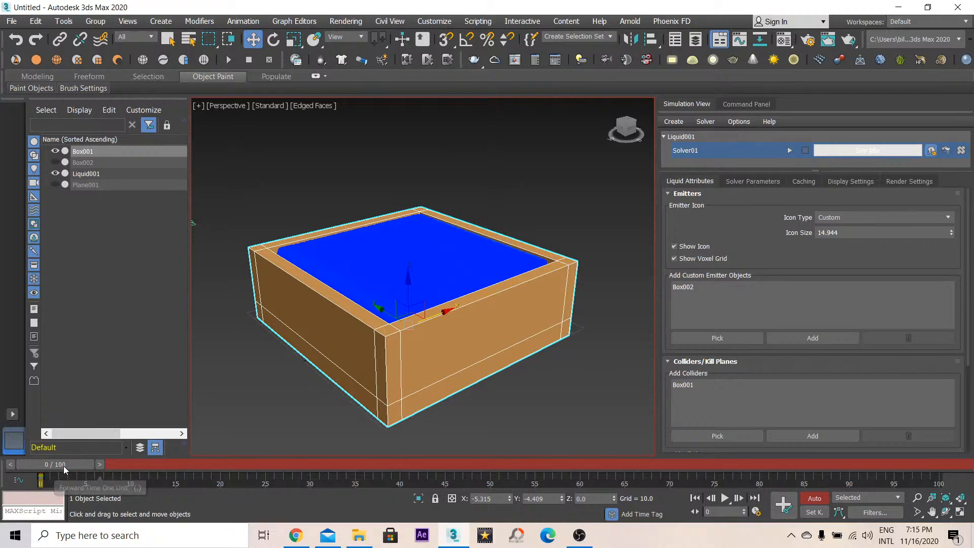
pyautogui.moveTo(63, 466); pyautogui.dragTo(918, 464)
pyautogui.click(273, 41)
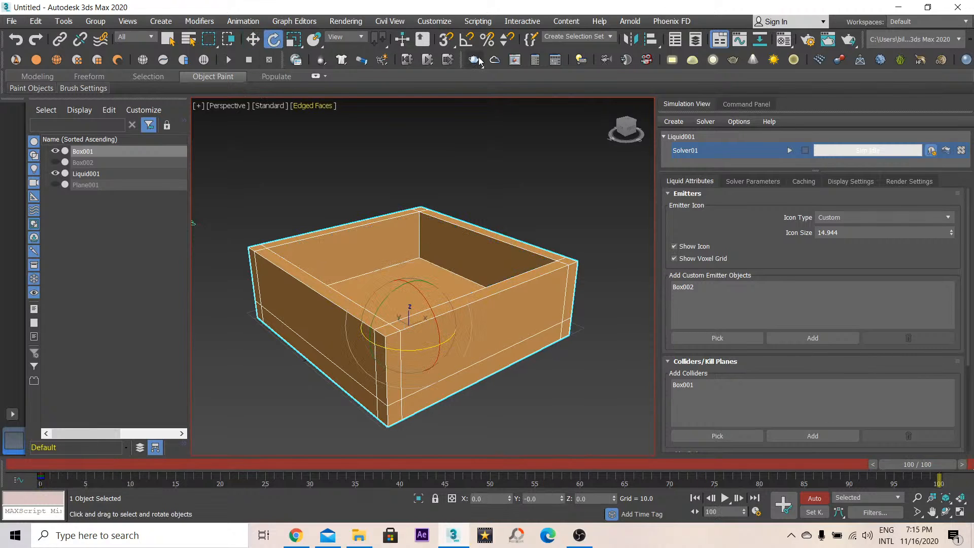
pyautogui.moveTo(387, 346); pyautogui.dragTo(428, 351)
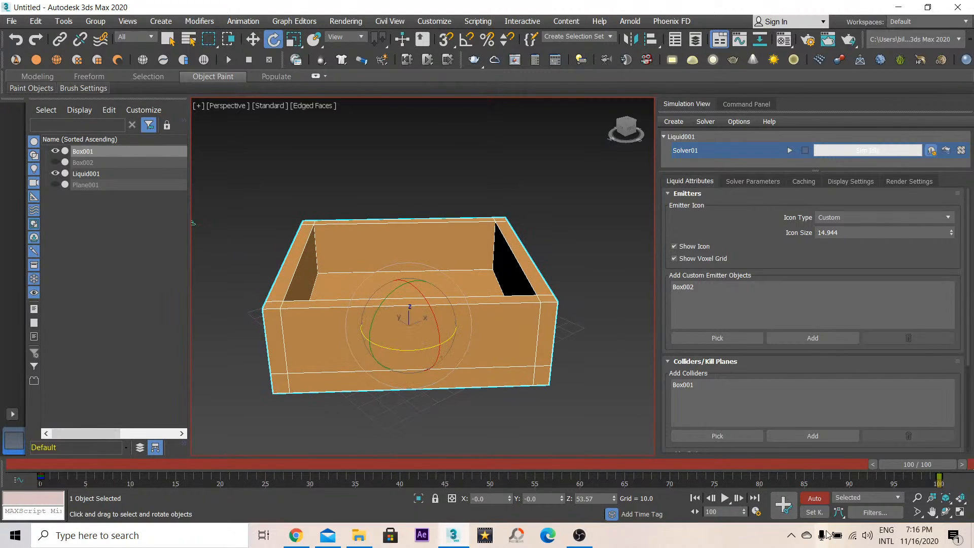
pyautogui.click(814, 498)
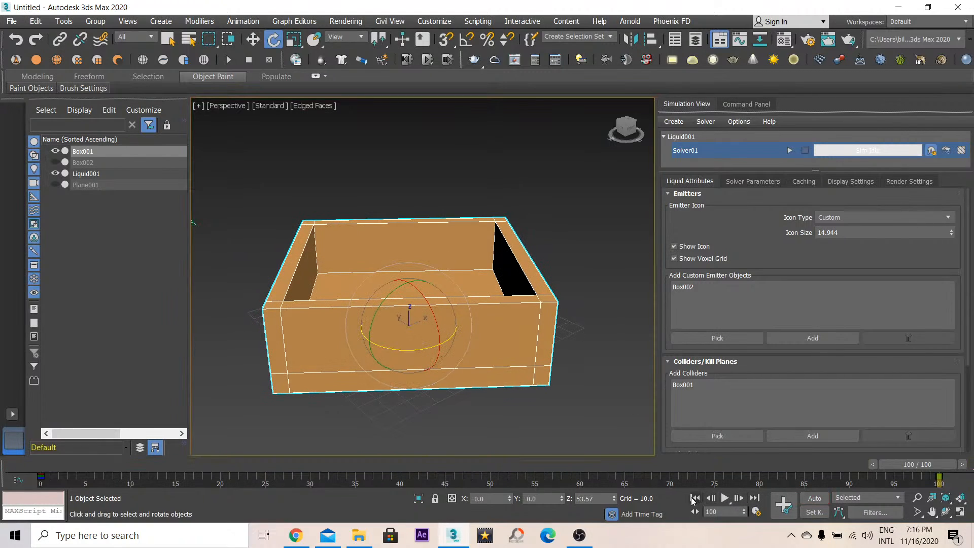
# - Play the container's rotation animation and return the timeline to frame 0
pyautogui.click(694, 498)
pyautogui.click(725, 500)
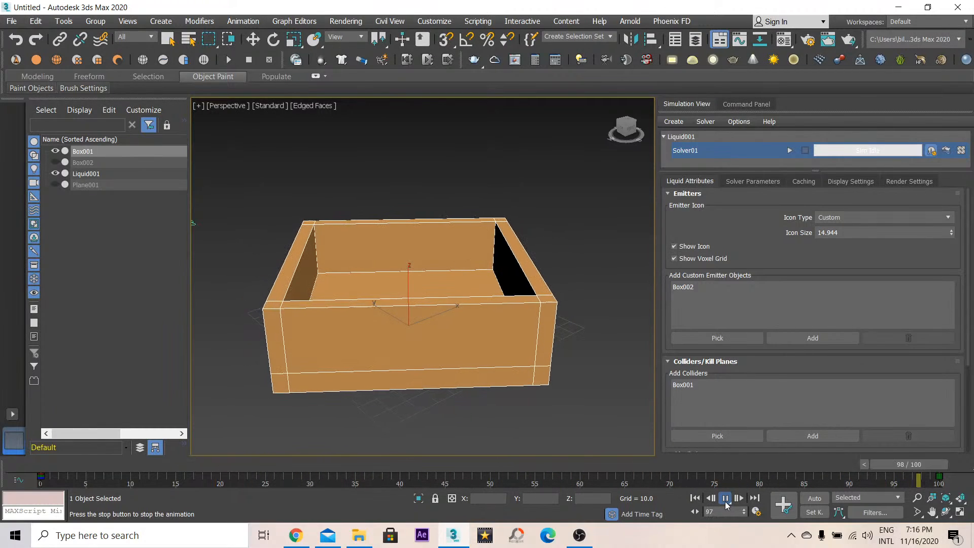
pyautogui.click(725, 500)
pyautogui.moveTo(41, 476)
pyautogui.keyDown('shift'); pyautogui.mouseDown()
pyautogui.moveTo(208, 484)
pyautogui.moveTo(36, 464)
pyautogui.mouseUp(); pyautogui.keyUp('shift')
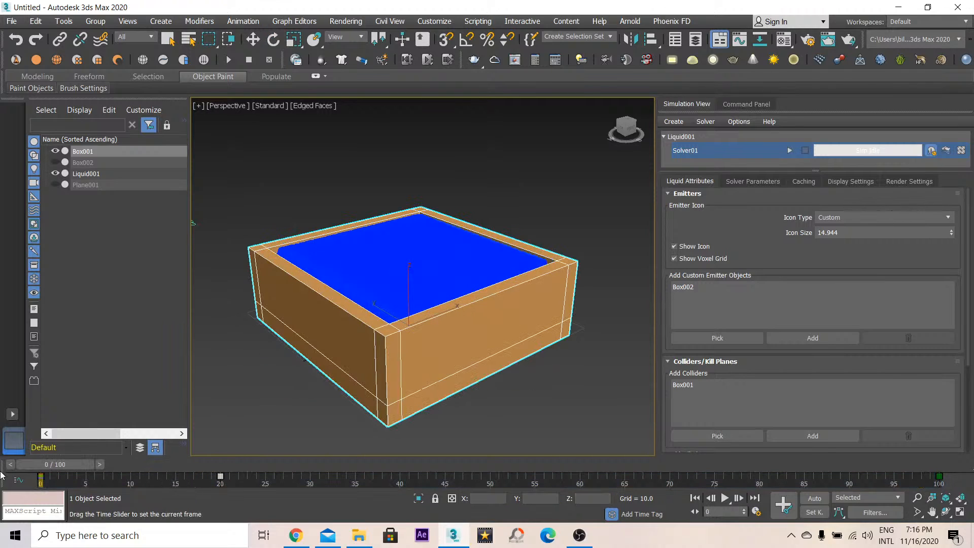
# - Restart the liquid simulation with the rotating container
pyautogui.click(789, 150)
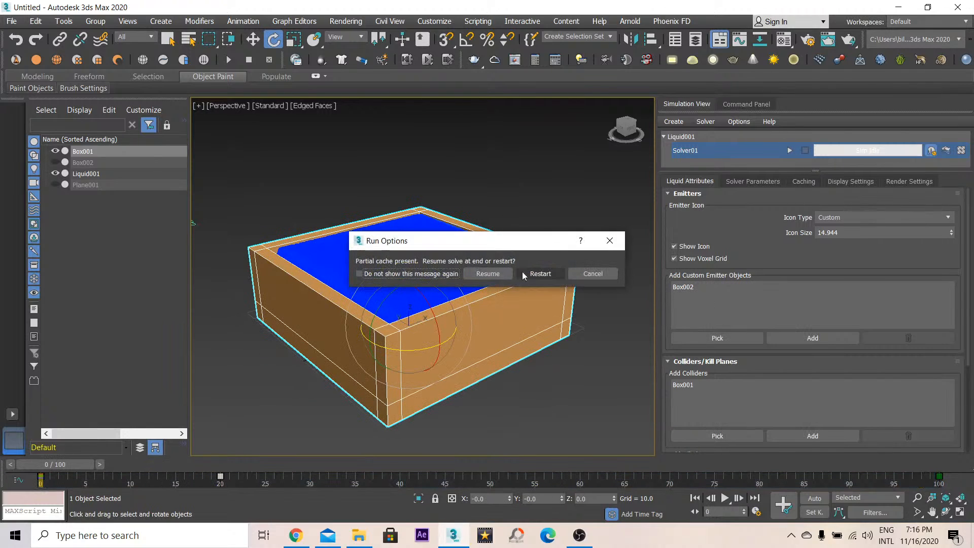
pyautogui.click(541, 274)
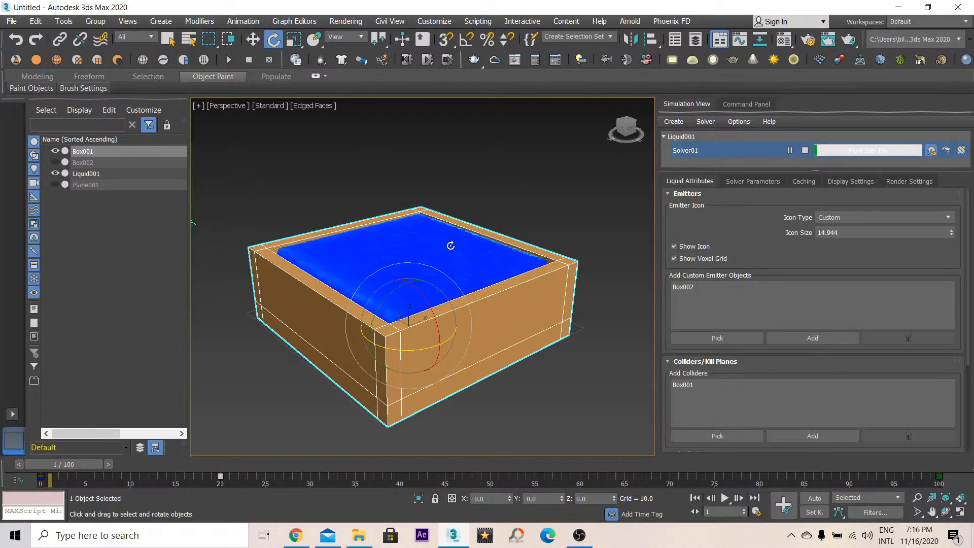
pyautogui.click(946, 511)
# - Orbit around the container to watch the liquid during the simulation
pyautogui.moveTo(500, 250); pyautogui.dragTo(335, 288)
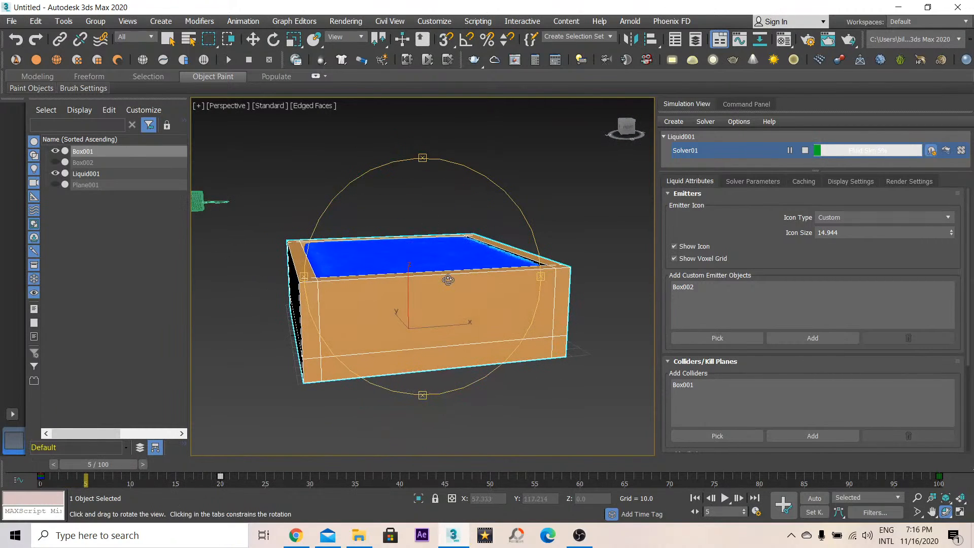
pyautogui.moveTo(446, 279); pyautogui.dragTo(468, 287)
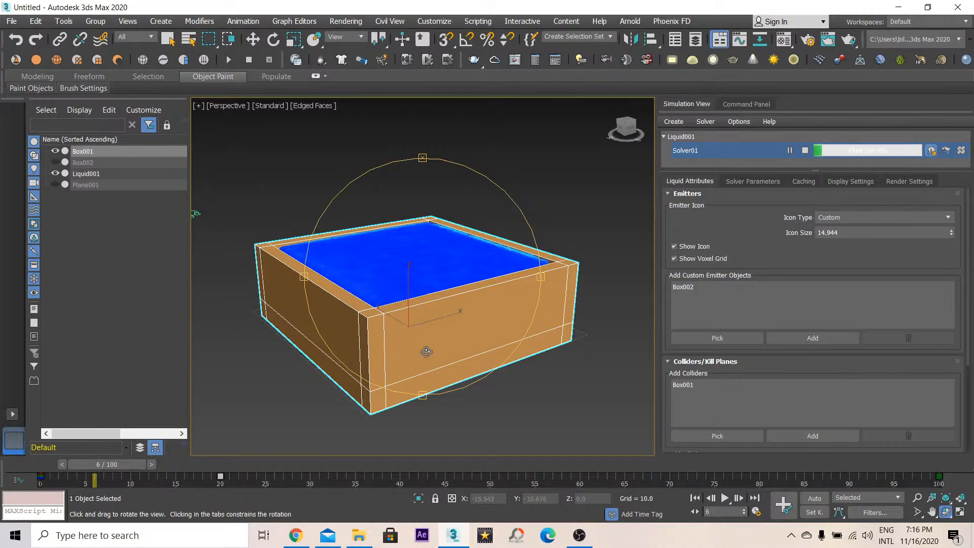
pyautogui.moveTo(407, 326); pyautogui.dragTo(458, 302)
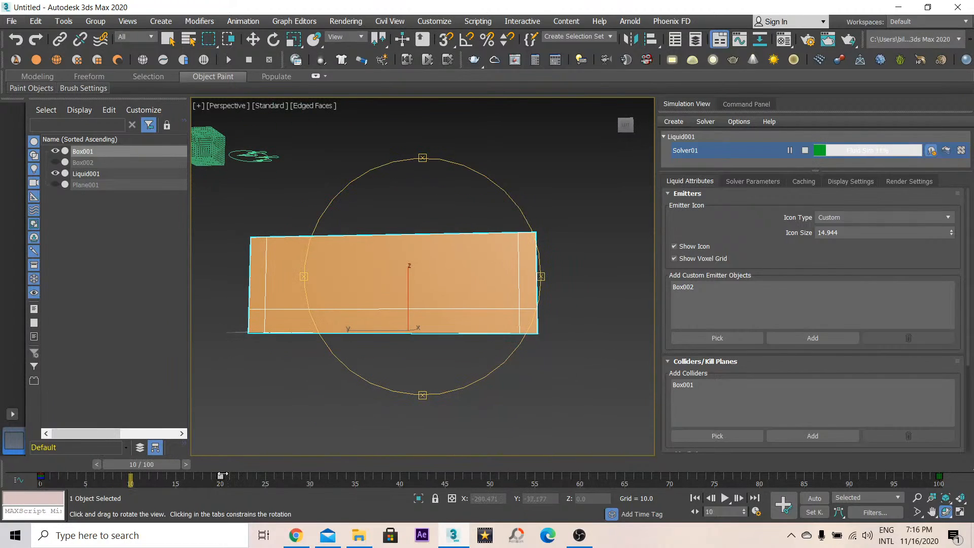
pyautogui.moveTo(428, 274); pyautogui.dragTo(345, 308)
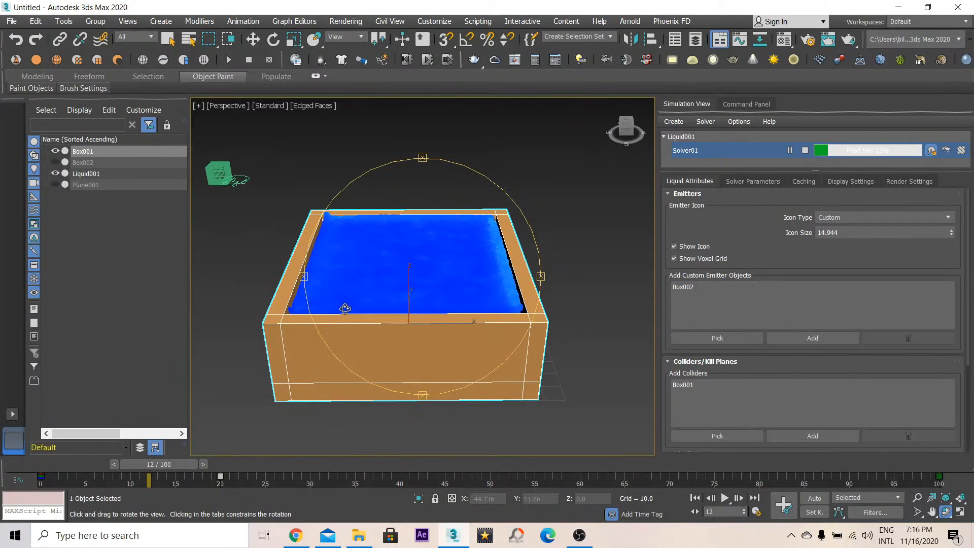
# - Open the solver's Simulation Parameters and zoom and orbit to examine the liquid surface in wireframe
pyautogui.click(748, 180)
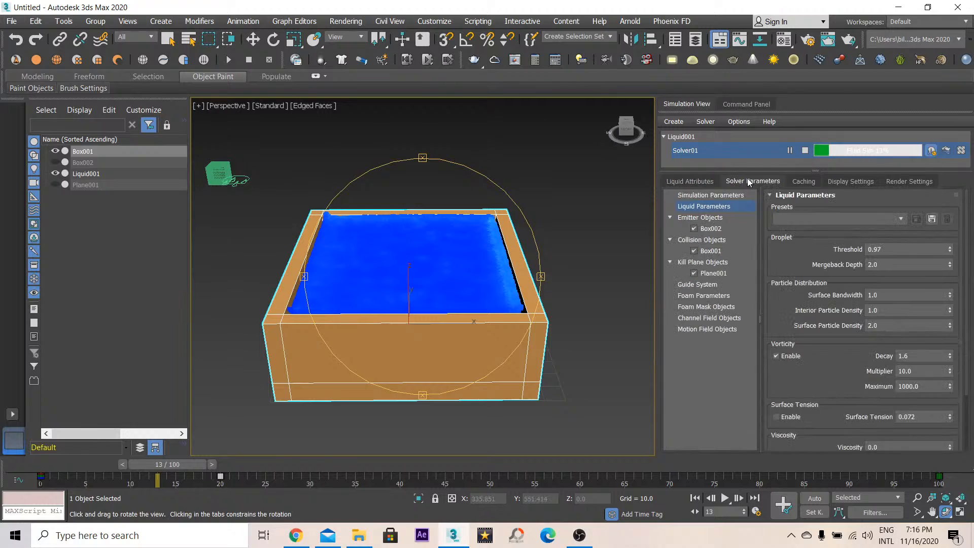
pyautogui.click(707, 194)
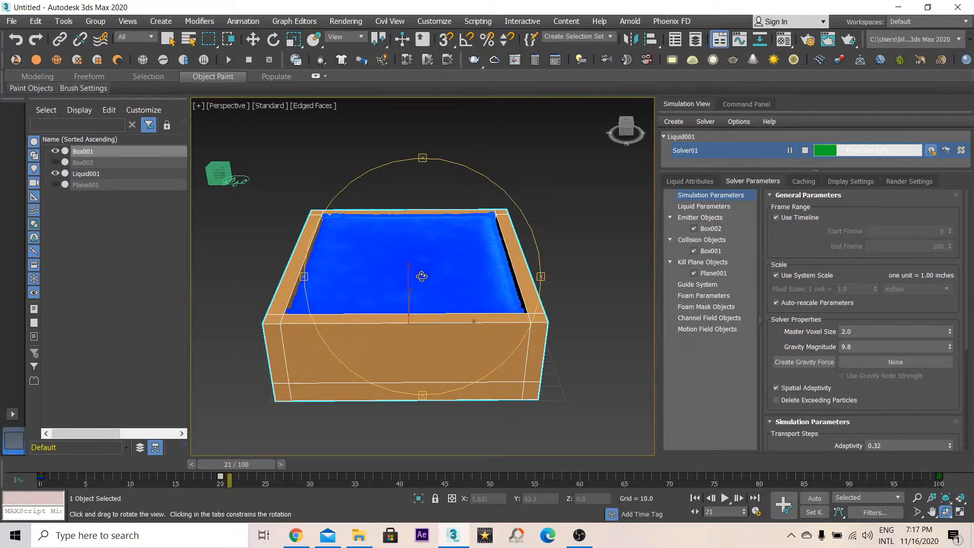
pyautogui.scroll(-6, 419, 278)
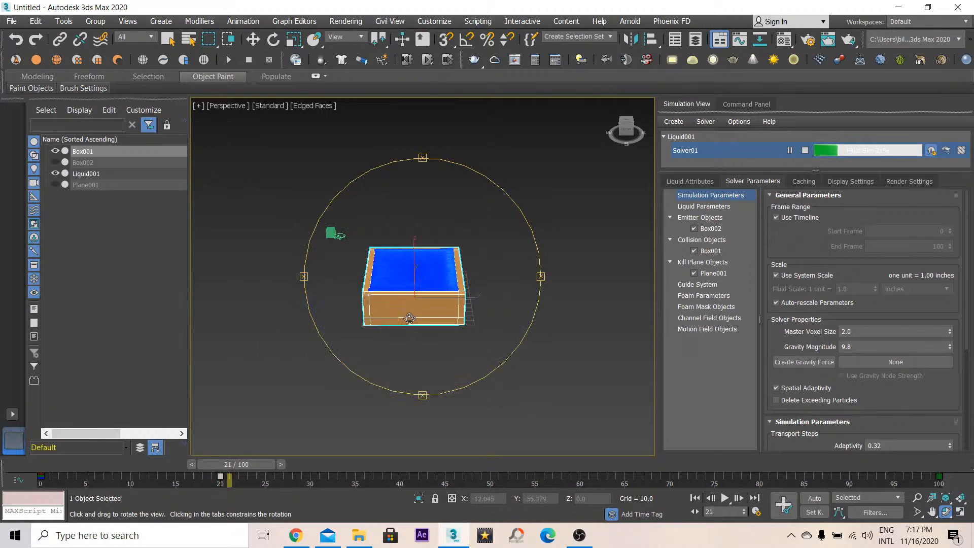
pyautogui.scroll(10, 411, 280)
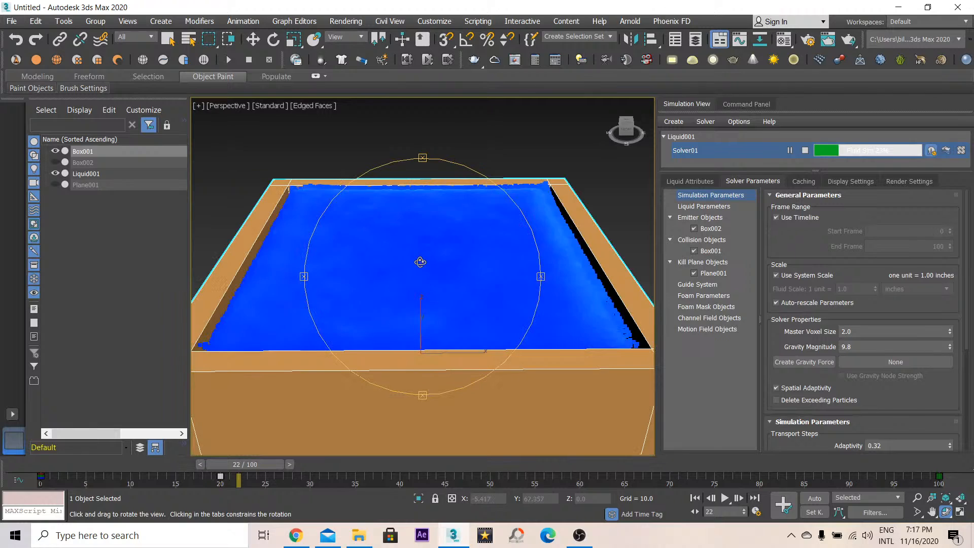
pyautogui.scroll(-4, 420, 262)
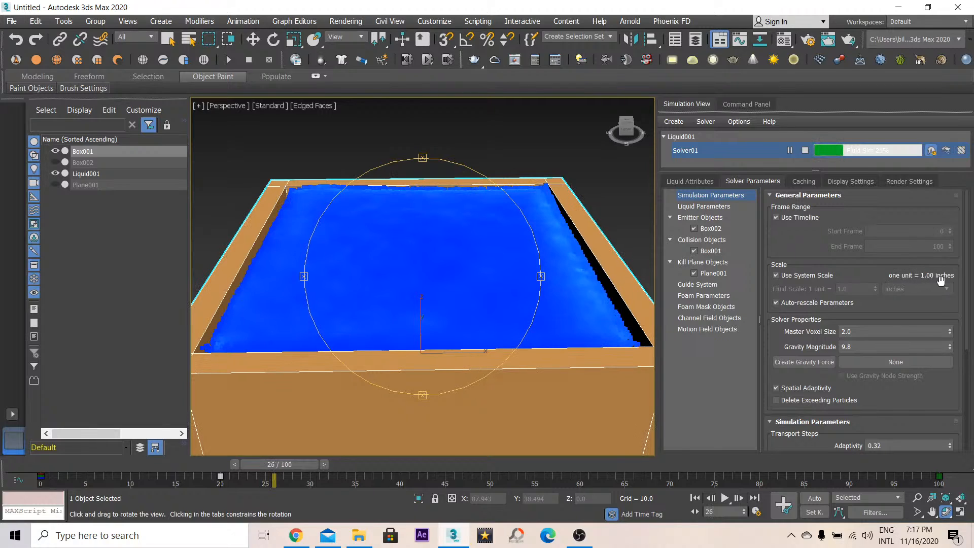
pyautogui.moveTo(451, 276); pyautogui.dragTo(520, 327)
pyautogui.press('F3')
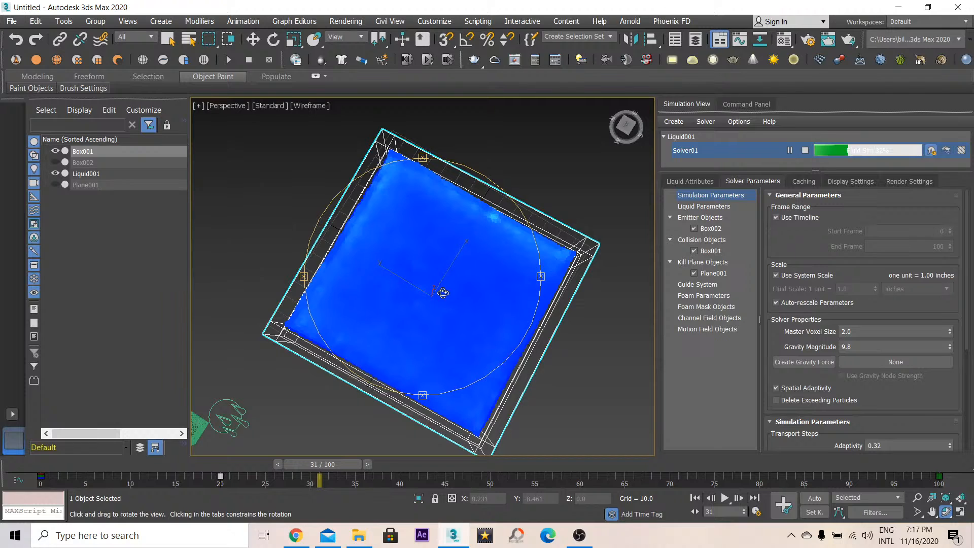
pyautogui.click(301, 537)
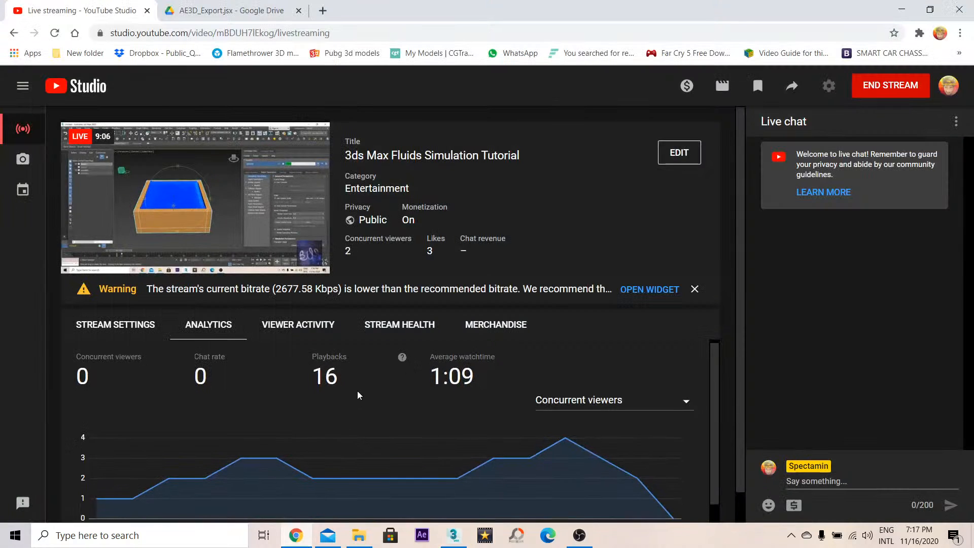
pyautogui.scroll(-1, 358, 395)
pyautogui.scroll(1, 359, 396)
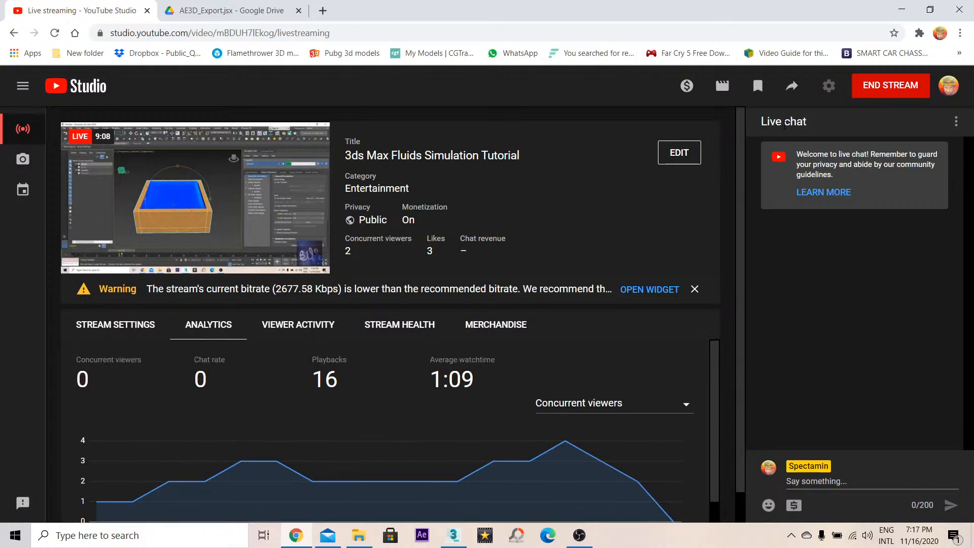
# - Return to 3ds Max and orbit around the container while browsing the solver's Liquid and Simulation Parameters
pyautogui.click(901, 9)
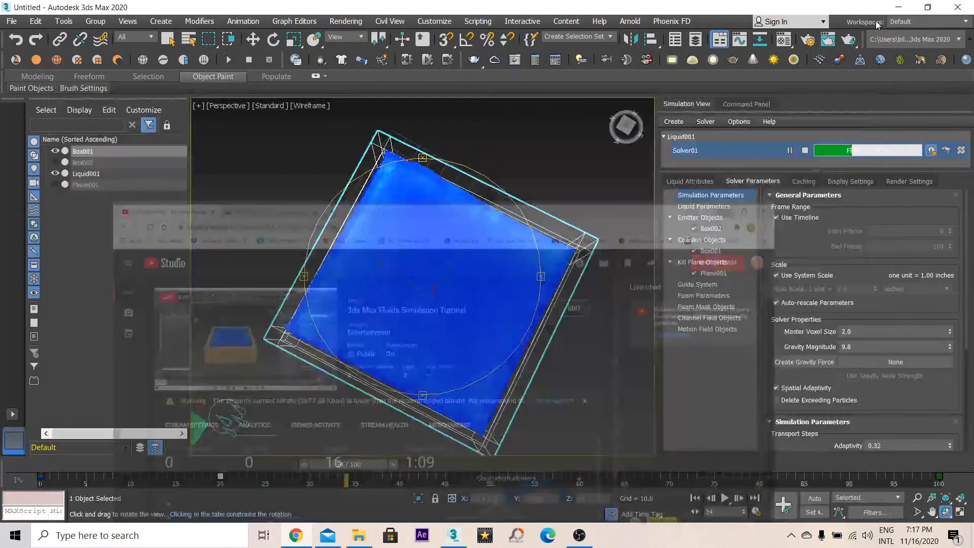
pyautogui.moveTo(443, 245); pyautogui.dragTo(275, 203)
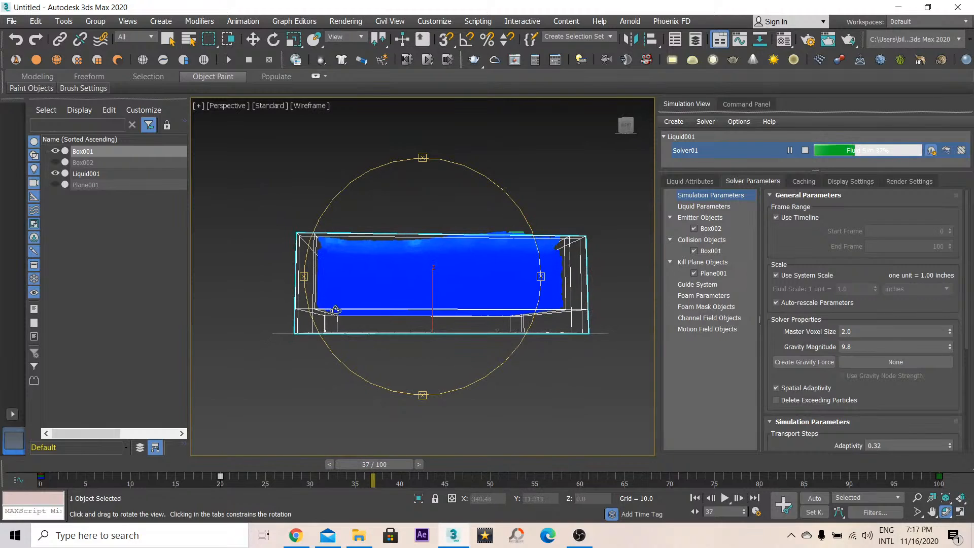
pyautogui.moveTo(370, 326); pyautogui.dragTo(394, 326)
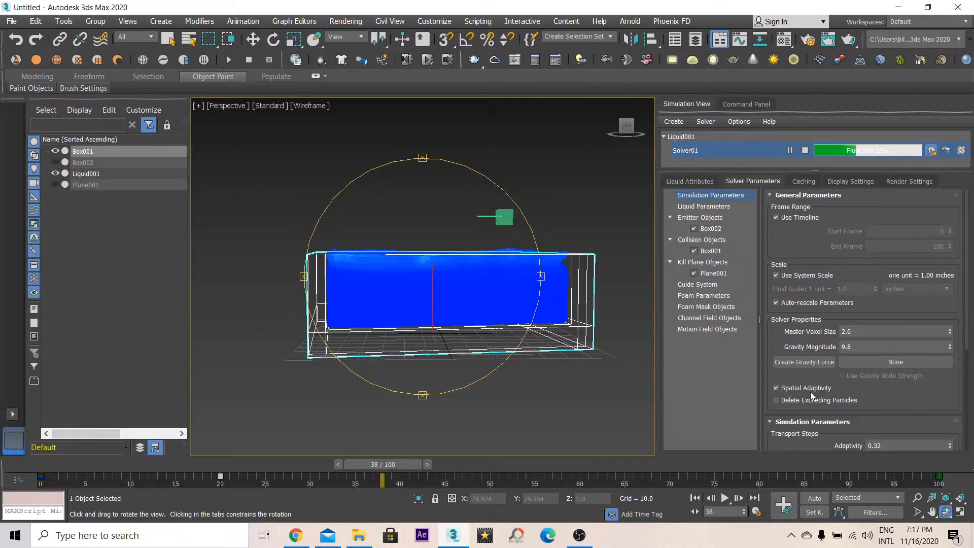
pyautogui.click(704, 207)
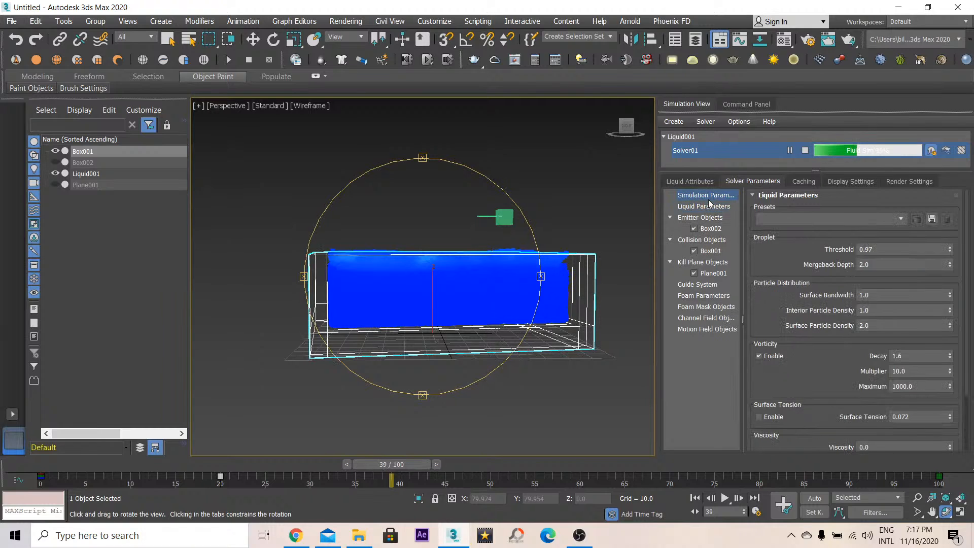
pyautogui.click(705, 196)
pyautogui.scroll(-5, 785, 330)
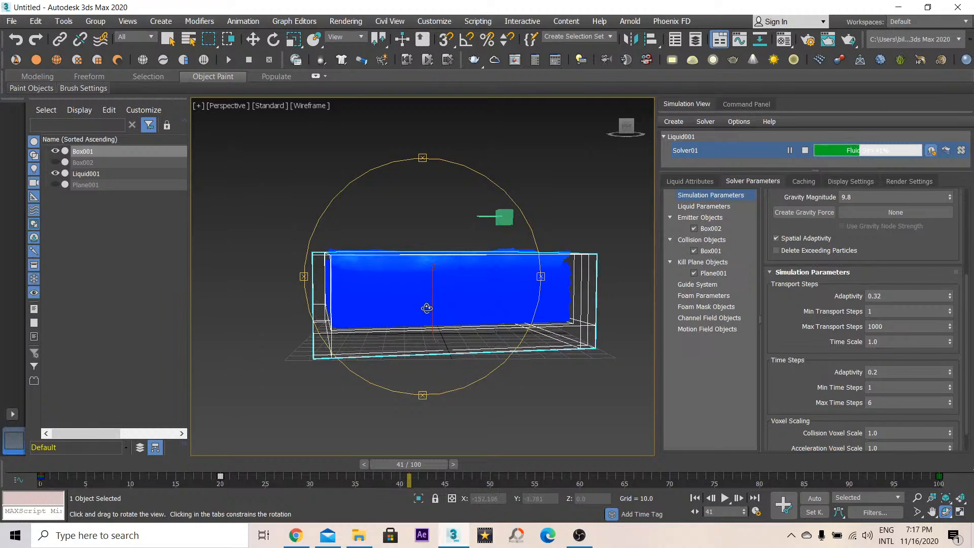
pyautogui.moveTo(424, 304); pyautogui.dragTo(463, 323)
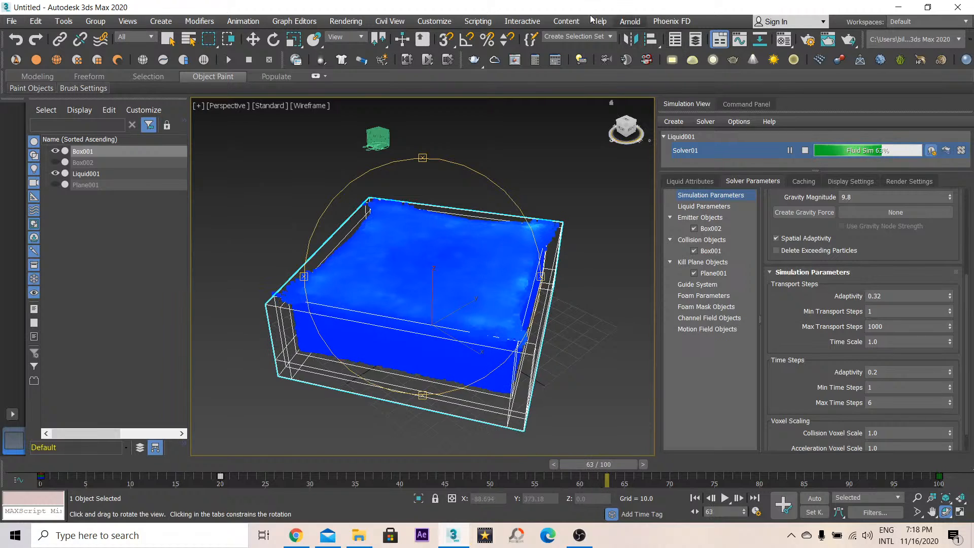
# - Switch the viewport to shaded edged-faces display and open the solver's Display Settings for the liquid particles
pyautogui.press('F3')
pyautogui.moveTo(427, 256); pyautogui.dragTo(497, 254)
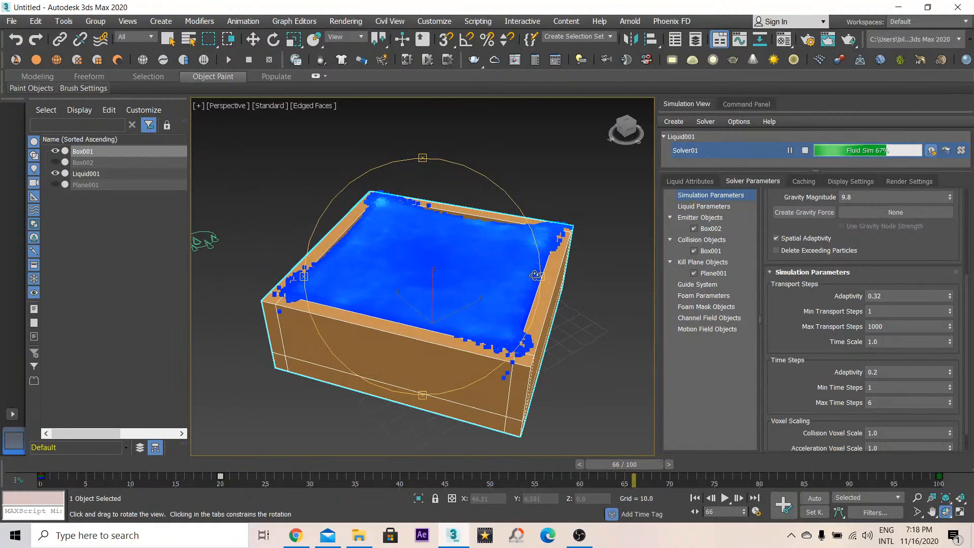
pyautogui.click(845, 180)
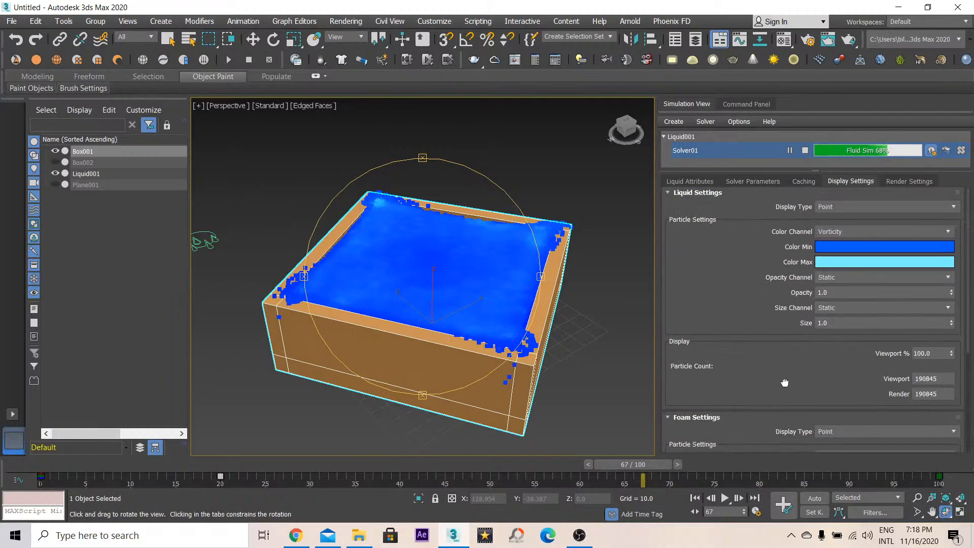
pyautogui.scroll(-2, 963, 353)
pyautogui.moveTo(945, 346); pyautogui.dragTo(913, 344)
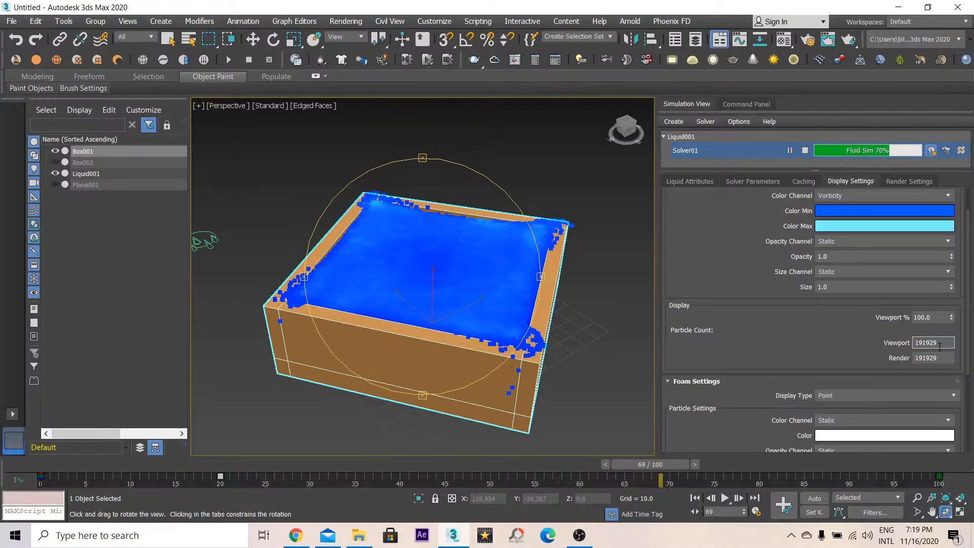
pyautogui.moveTo(930, 346); pyautogui.dragTo(940, 345)
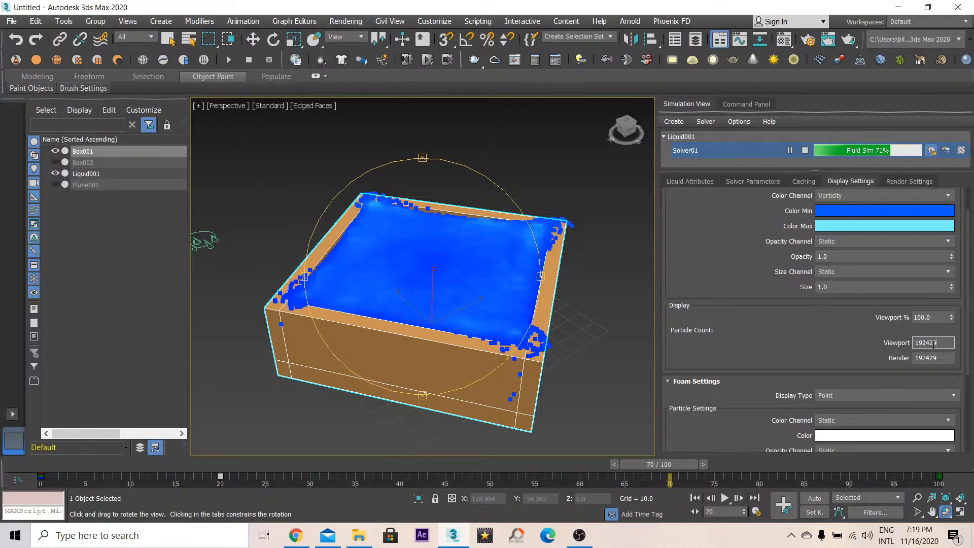
# - Orbit around the container, toggling between wireframe and shaded display to examine the simulated liquid
pyautogui.moveTo(372, 292); pyautogui.dragTo(475, 319)
pyautogui.press('F3')
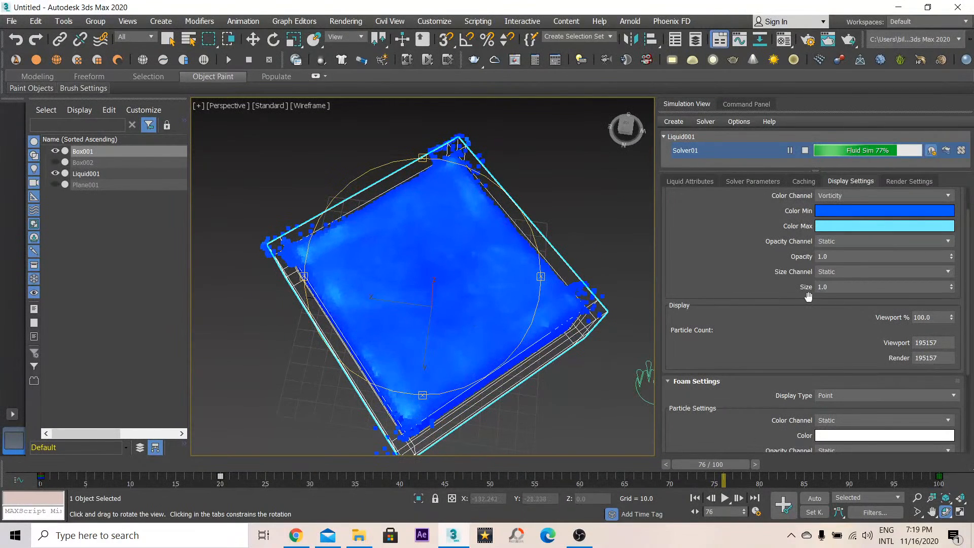
pyautogui.moveTo(430, 276); pyautogui.dragTo(498, 238)
pyautogui.press('F3')
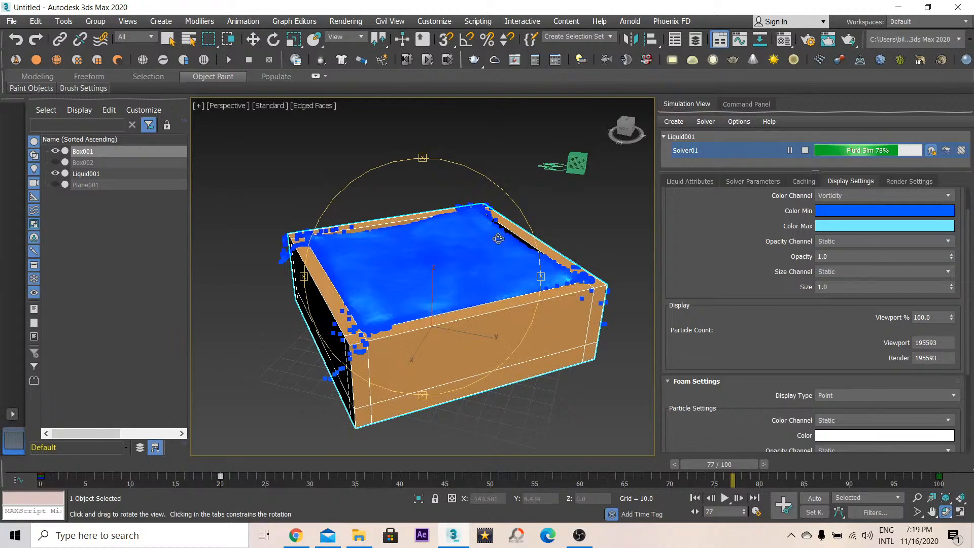
pyautogui.moveTo(404, 278); pyautogui.dragTo(425, 270)
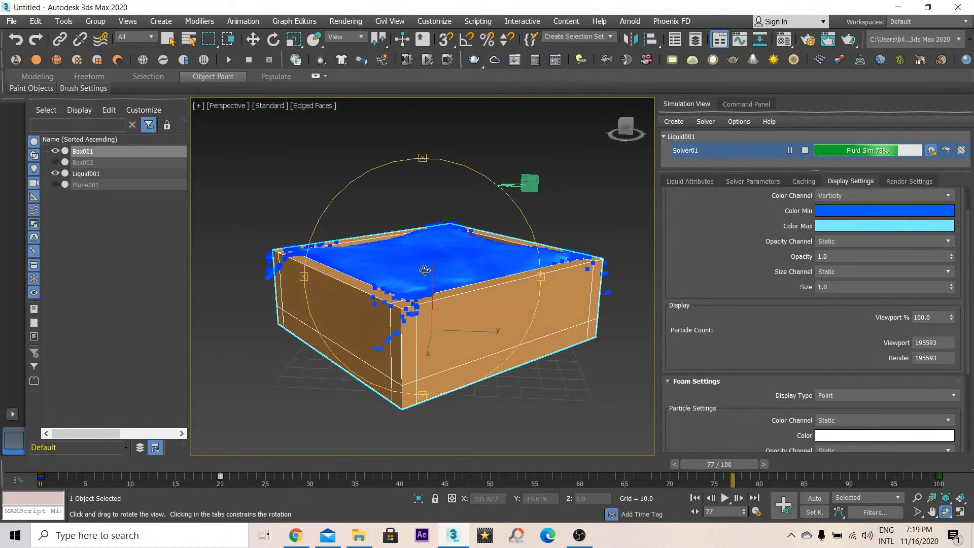
pyautogui.moveTo(538, 273); pyautogui.dragTo(363, 286)
pyautogui.press('F3')
pyautogui.press('F3')
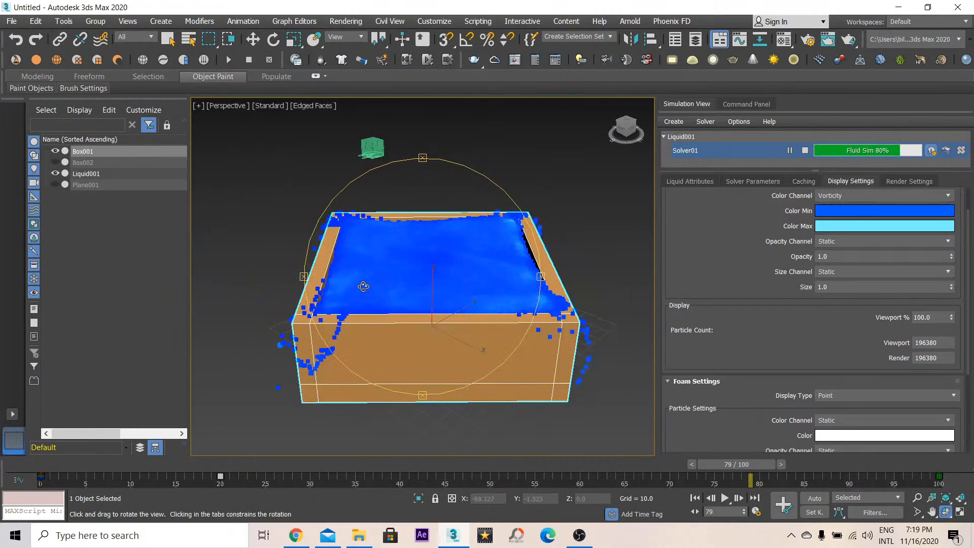
# - Check the live-stream page in the browser, then return and orbit to view the liquid from above
pyautogui.click(295, 537)
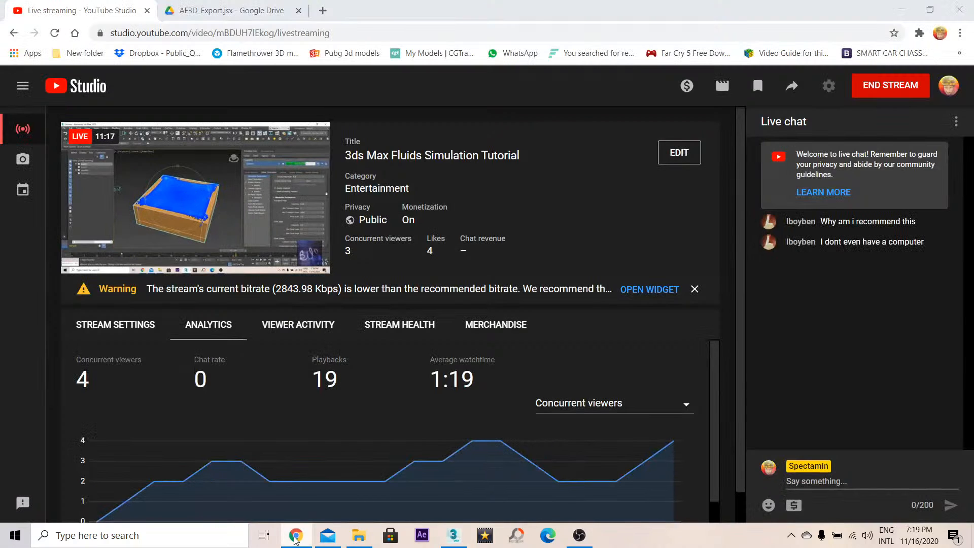
pyautogui.click(296, 536)
pyautogui.moveTo(399, 290); pyautogui.dragTo(444, 291)
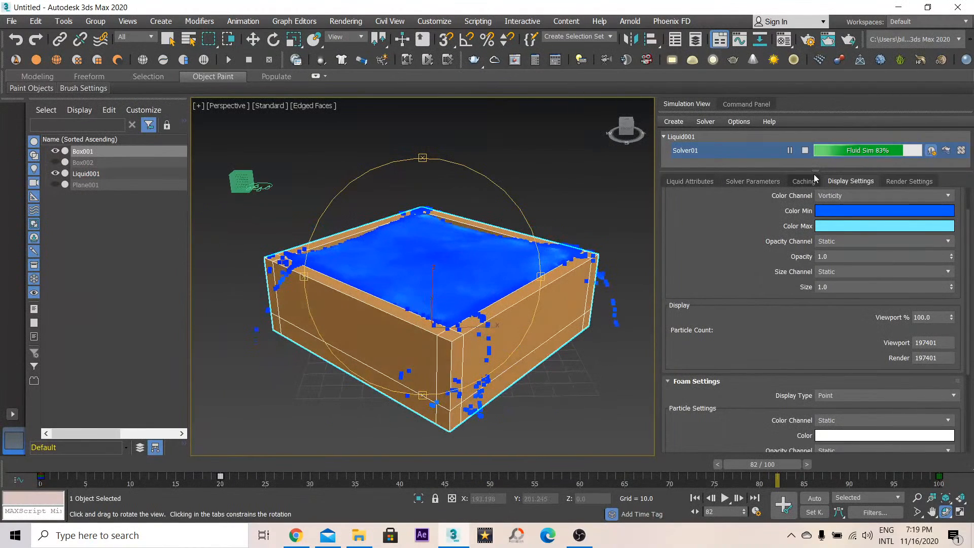
pyautogui.scroll(1, 754, 343)
pyautogui.moveTo(501, 309); pyautogui.dragTo(429, 206)
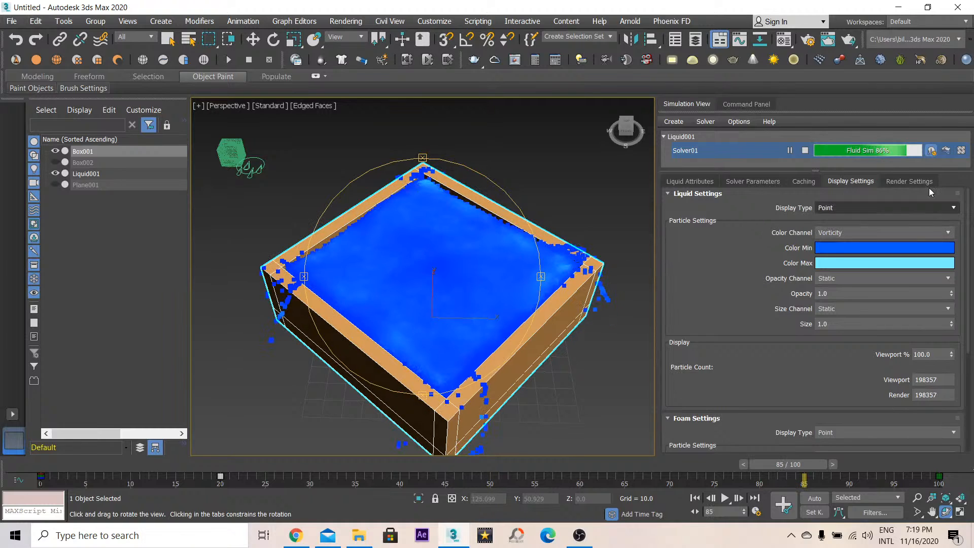
# - Review the available liquid Display Type options
pyautogui.click(862, 208)
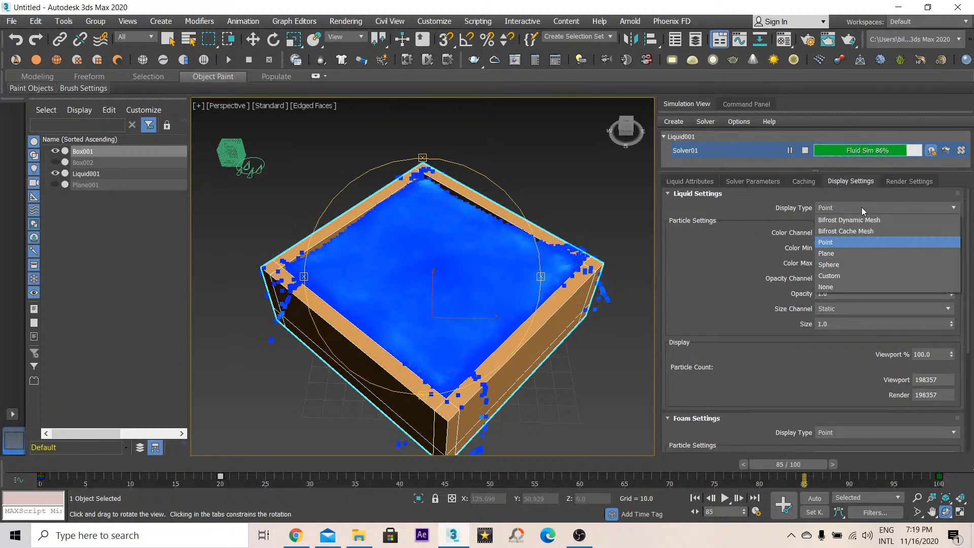
pyautogui.click(600, 297)
pyautogui.scroll(5, 598, 307)
pyautogui.scroll(-5, 599, 287)
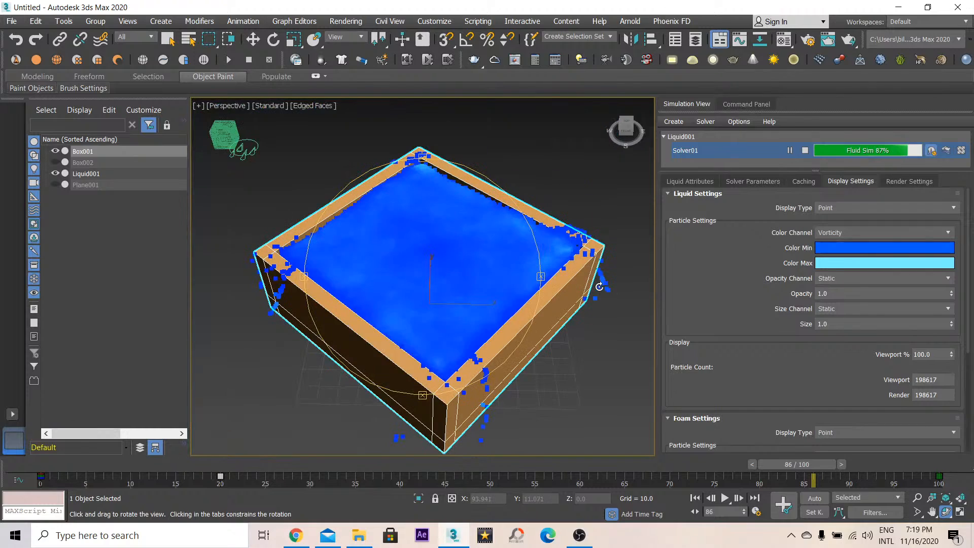
pyautogui.click(877, 205)
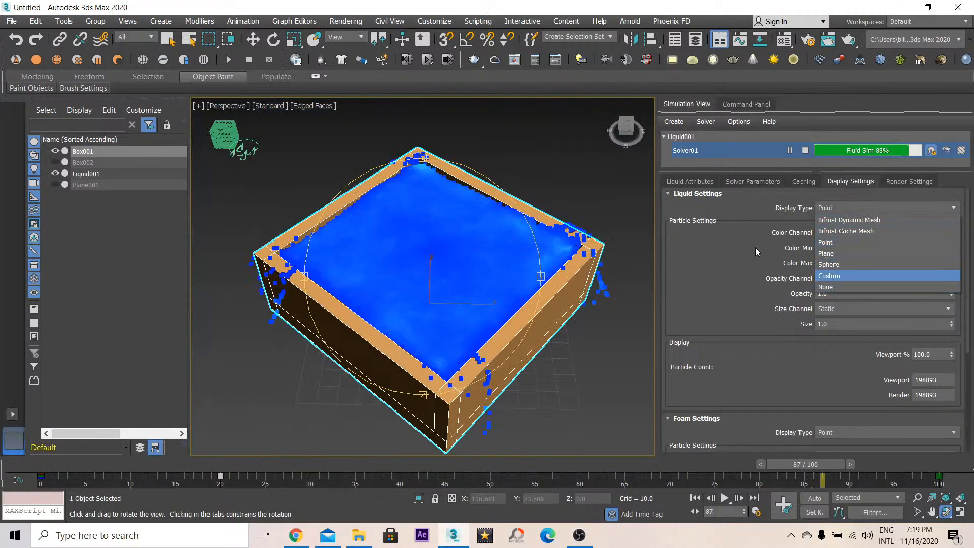
pyautogui.click(913, 198)
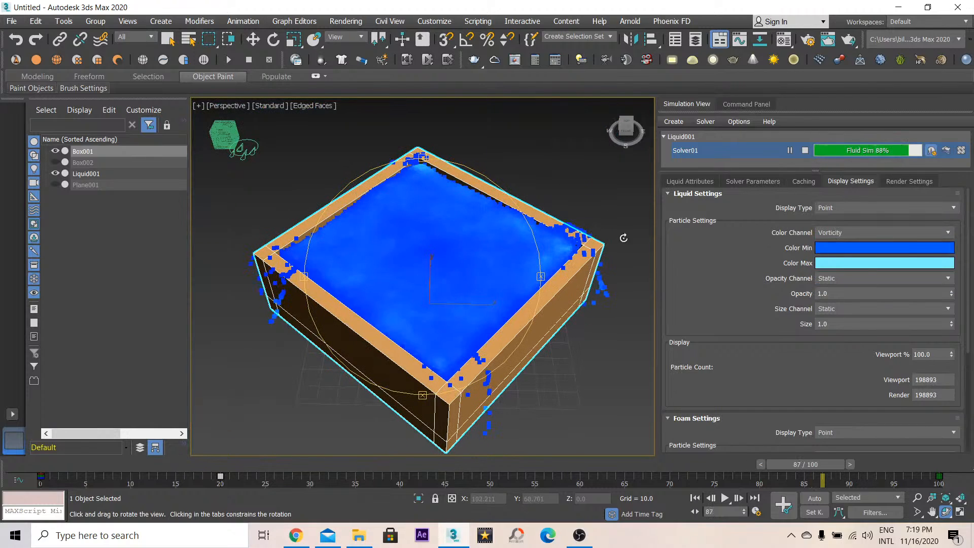
# - Try the Velocity, Density and Position color channels for the liquid particles, orbiting to inspect the coloring
pyautogui.click(863, 231)
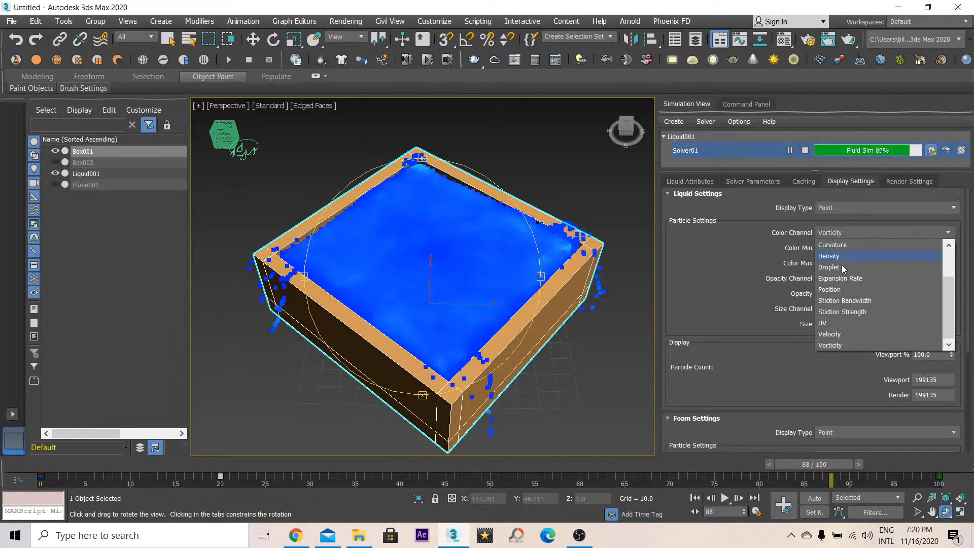
pyautogui.click(845, 334)
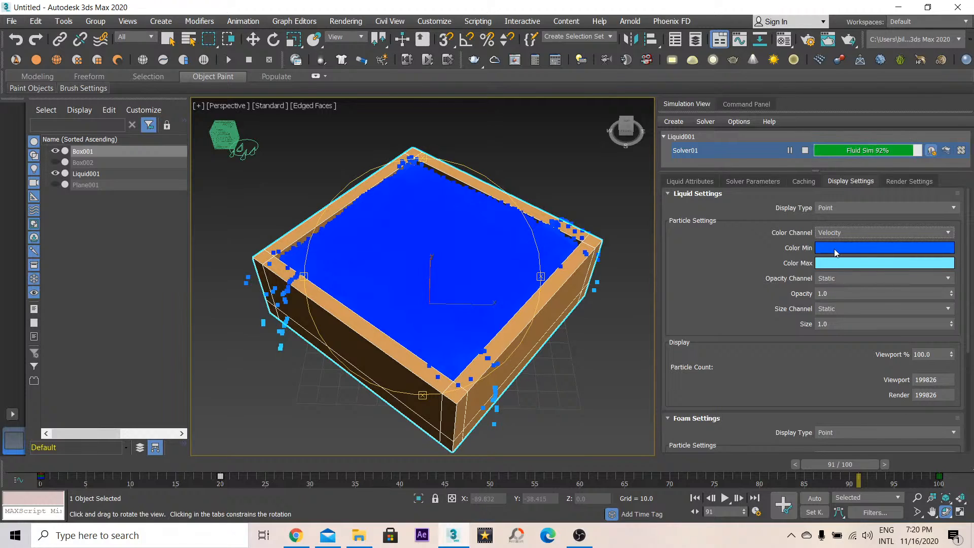
pyautogui.click(845, 232)
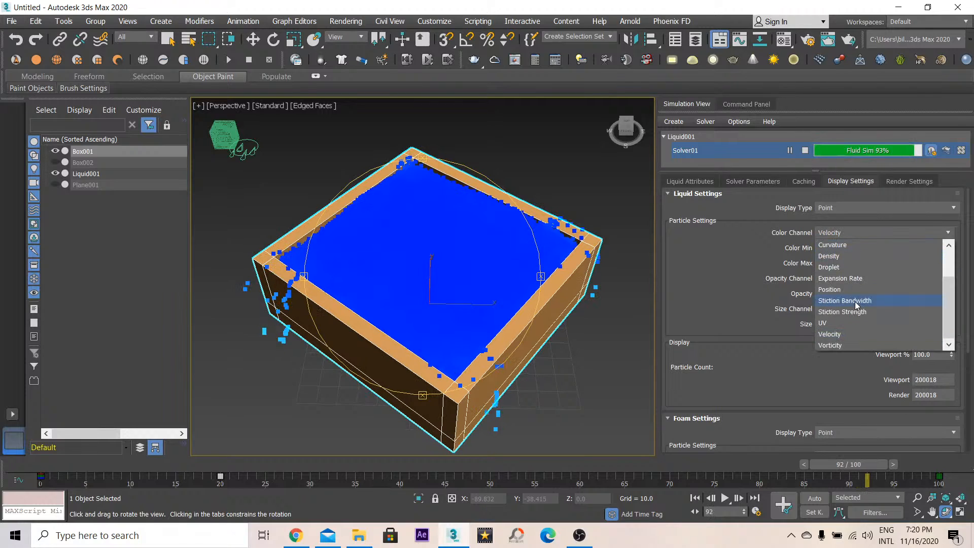
pyautogui.click(836, 255)
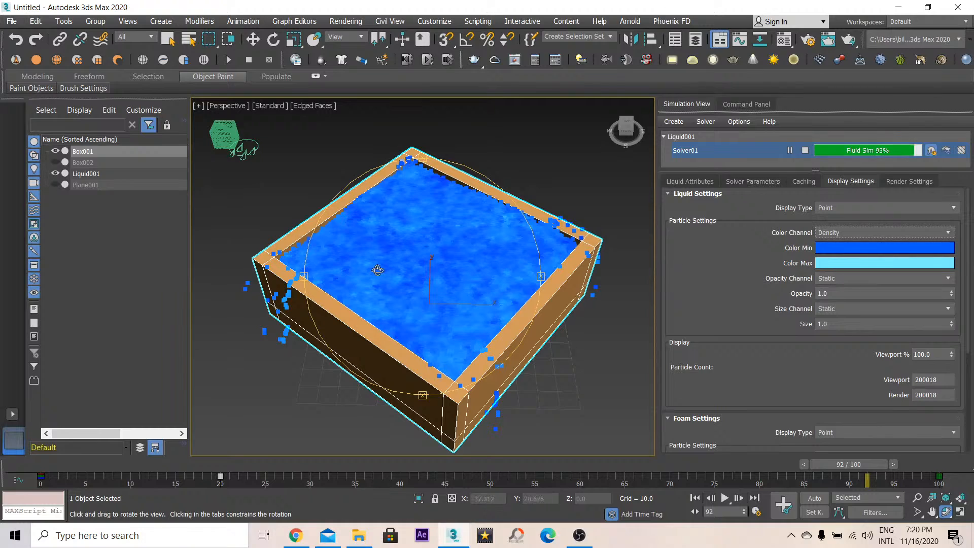
pyautogui.click(848, 232)
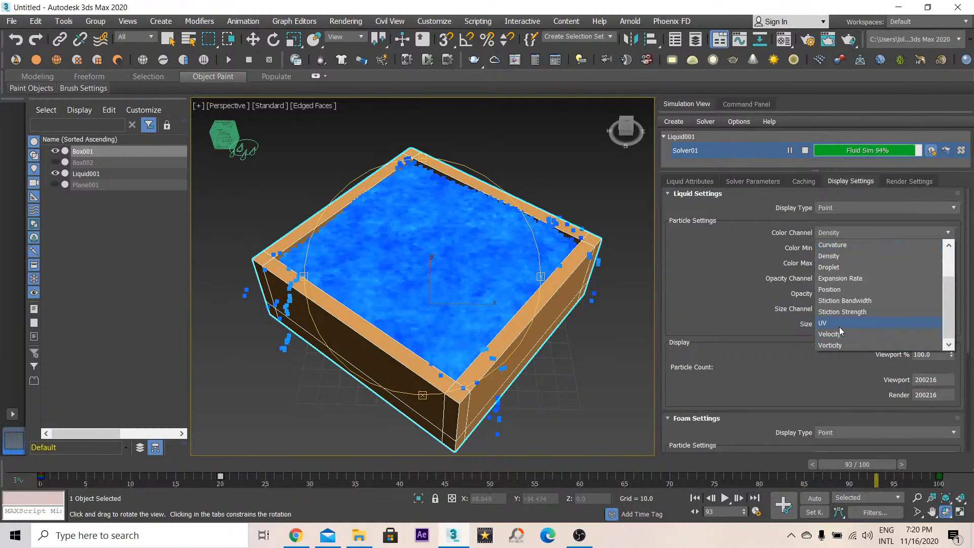
pyautogui.click(857, 289)
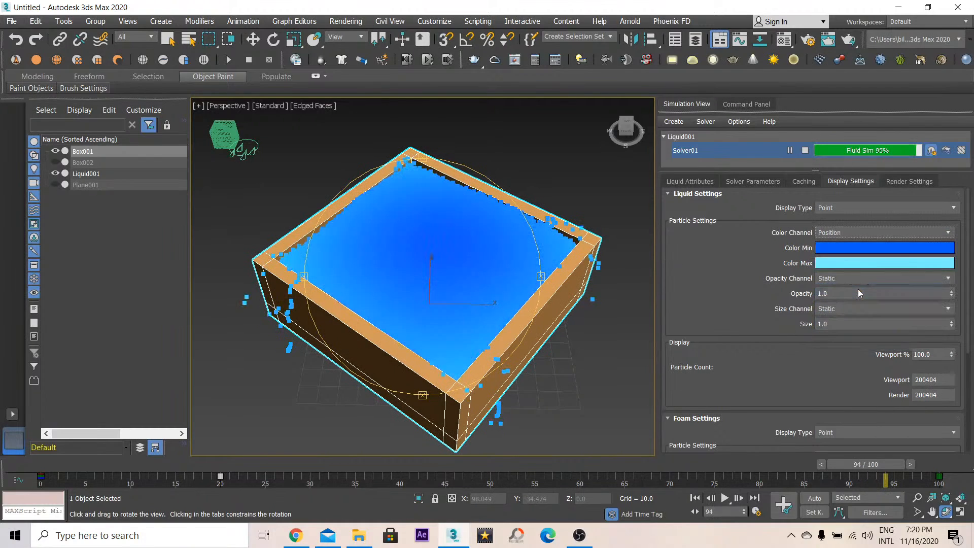
pyautogui.moveTo(431, 238); pyautogui.dragTo(458, 125)
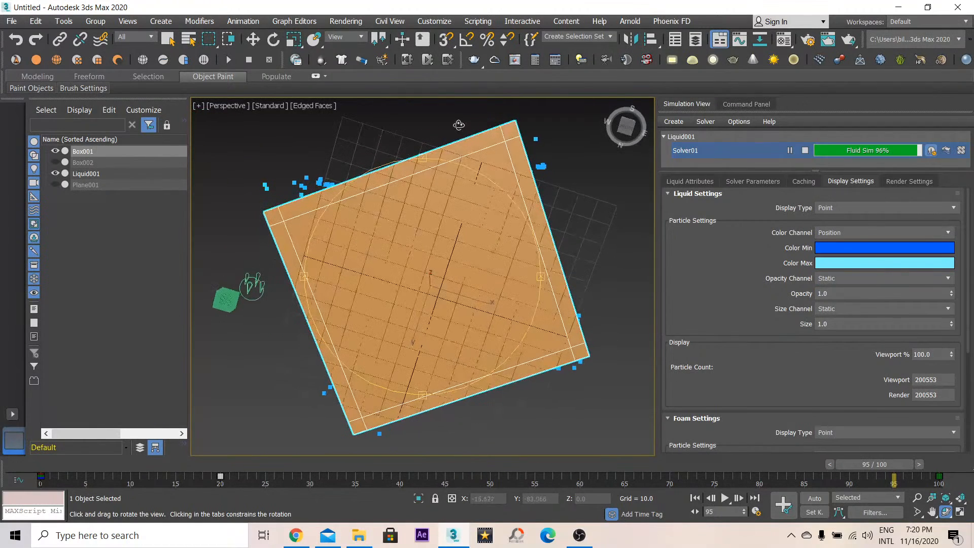
pyautogui.moveTo(425, 309); pyautogui.dragTo(433, 399)
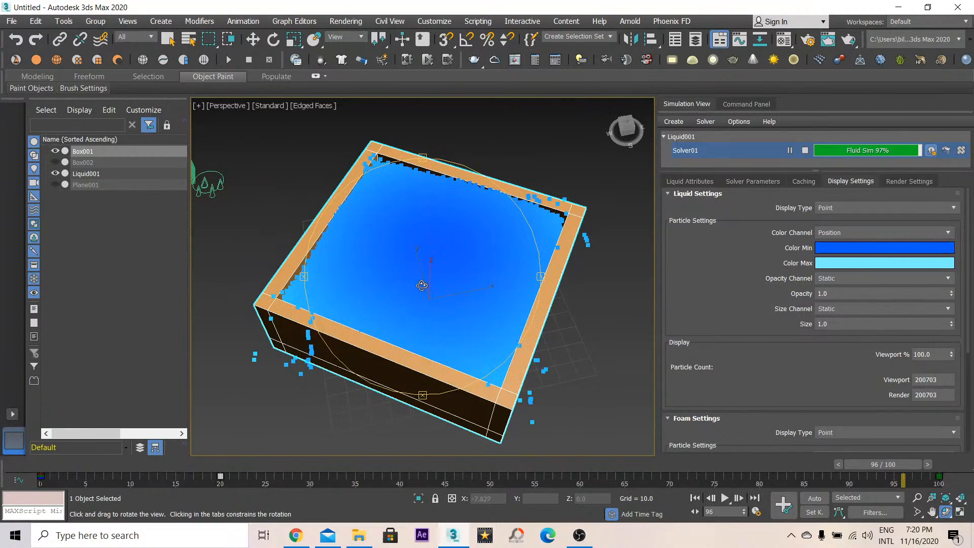
# - Try the Curvature and Expansion Rate color channels, orbiting to compare the liquid's coloring
pyautogui.click(857, 233)
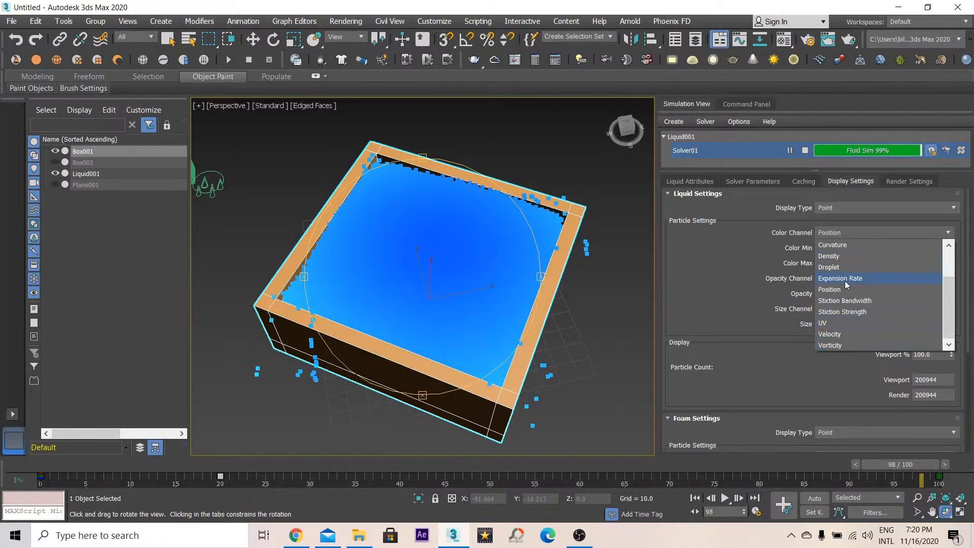
pyautogui.click(833, 245)
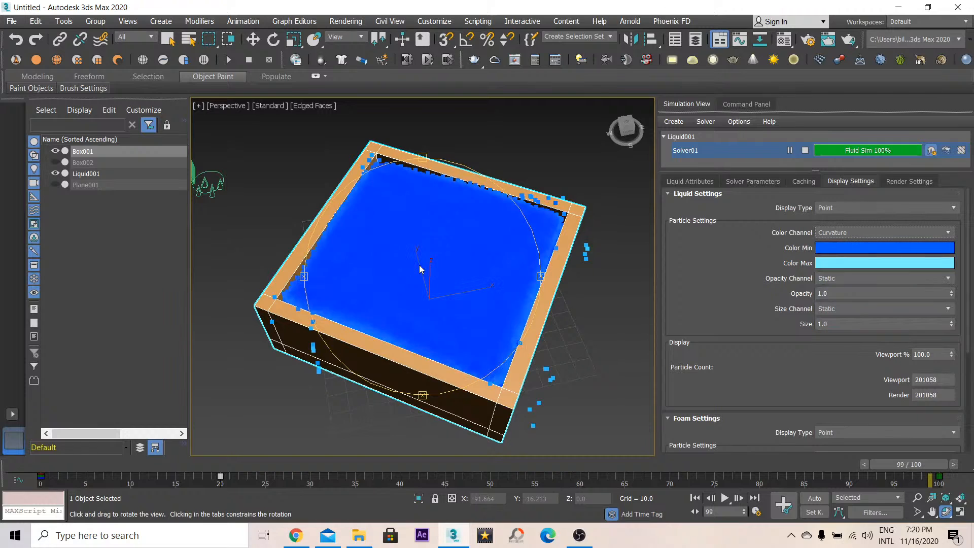
pyautogui.moveTo(420, 267); pyautogui.dragTo(471, 243)
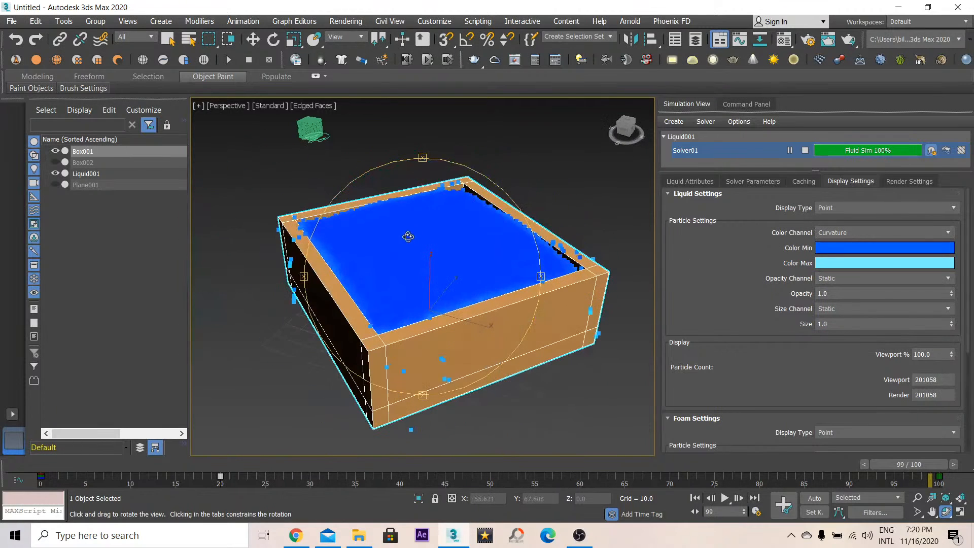
pyautogui.click(852, 232)
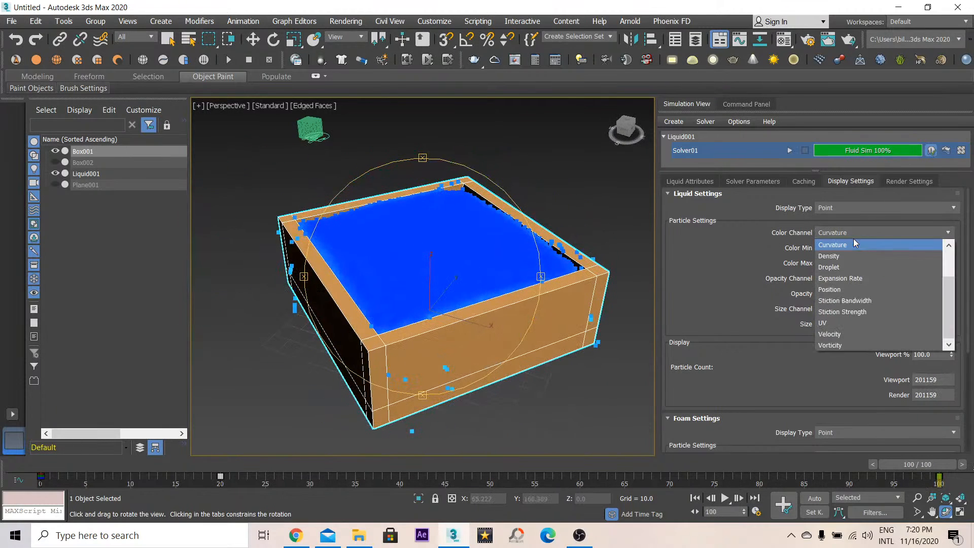
pyautogui.click(861, 279)
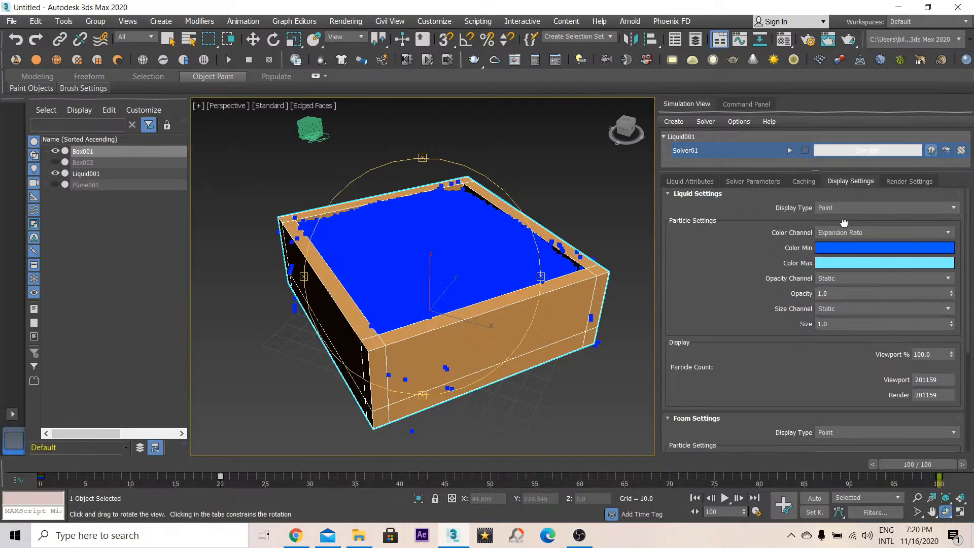
# - Set the liquid particles' Color Channel to Vorticity and orbit to inspect the coloring
pyautogui.click(847, 231)
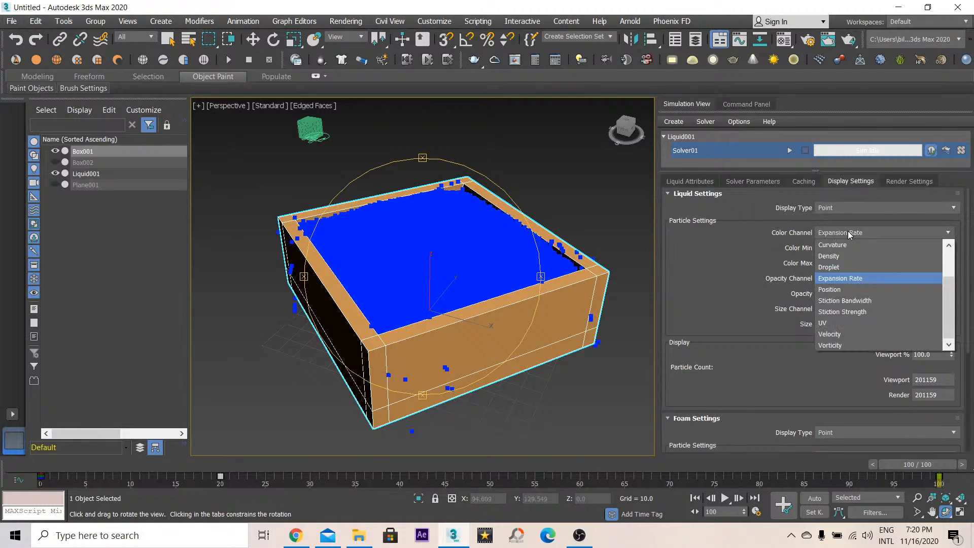
pyautogui.click(843, 345)
pyautogui.moveTo(440, 255); pyautogui.dragTo(460, 322)
pyautogui.moveTo(497, 295); pyautogui.dragTo(496, 277)
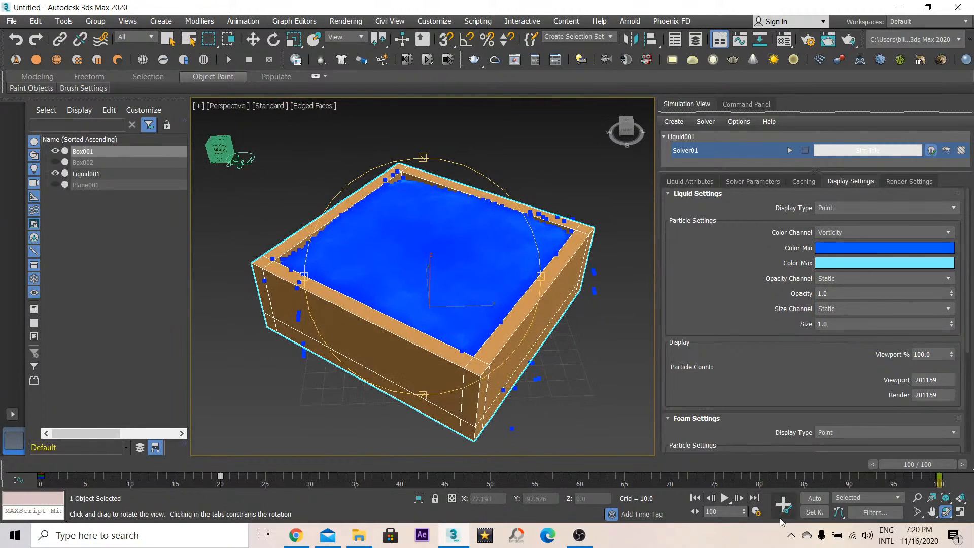
# - Play back the simulation and set the animation End Time to 200 frames
pyautogui.click(726, 498)
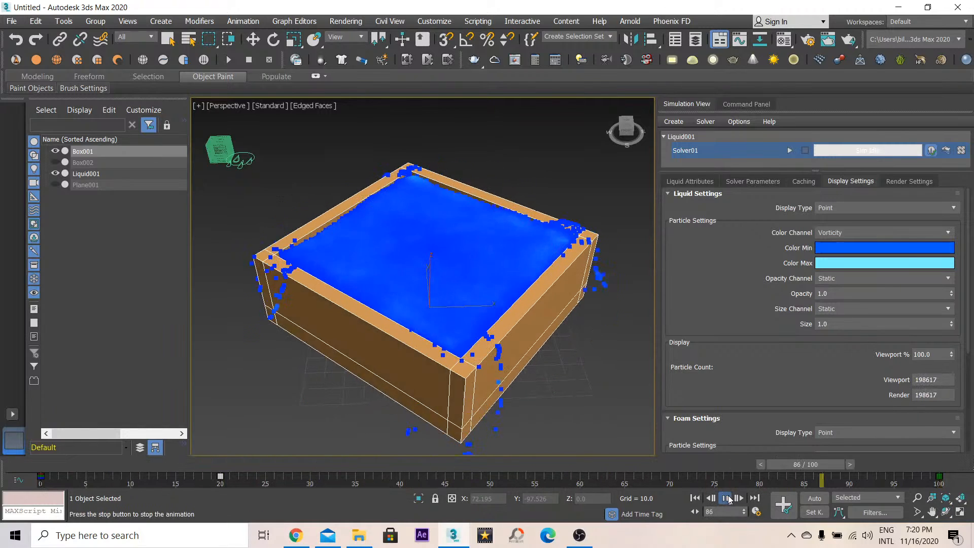
pyautogui.moveTo(345, 464); pyautogui.dragTo(939, 479)
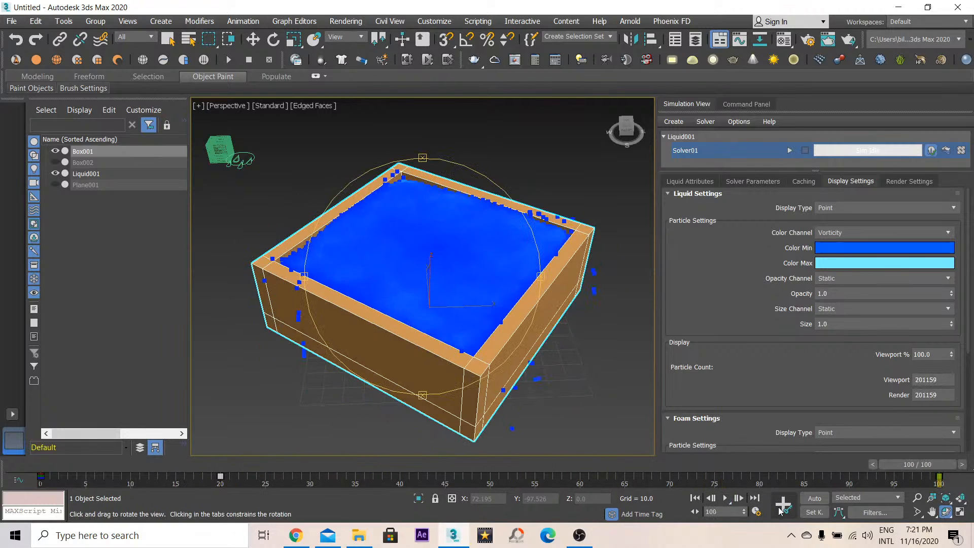
pyautogui.click(756, 511)
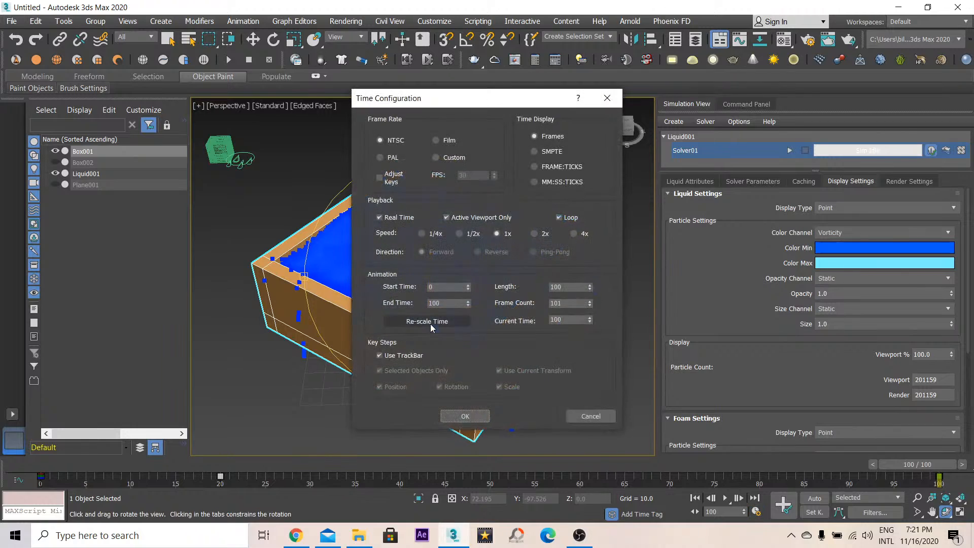
pyautogui.click(467, 415)
# - Resume the cached simulation to continue it over the longer timeline, orbiting to watch the liquid
pyautogui.click(789, 150)
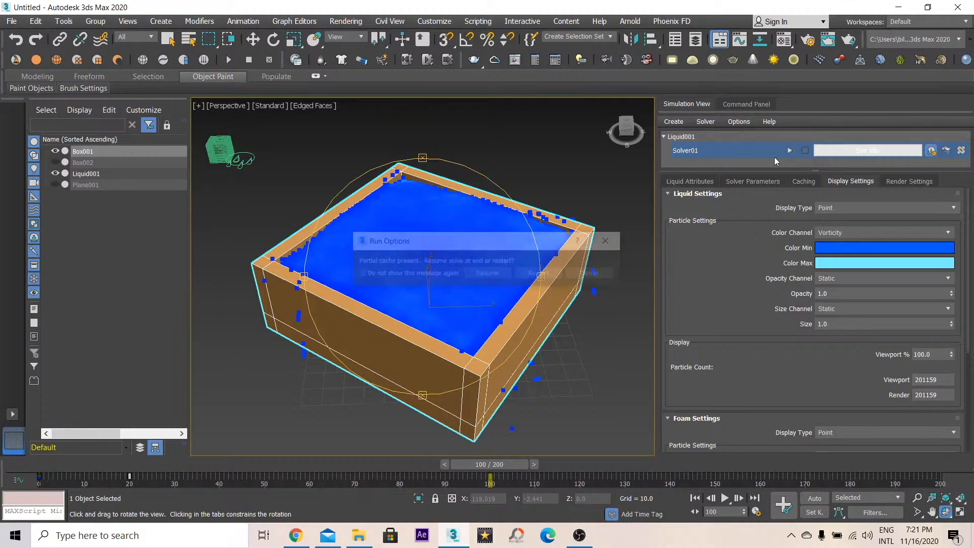
pyautogui.click(488, 274)
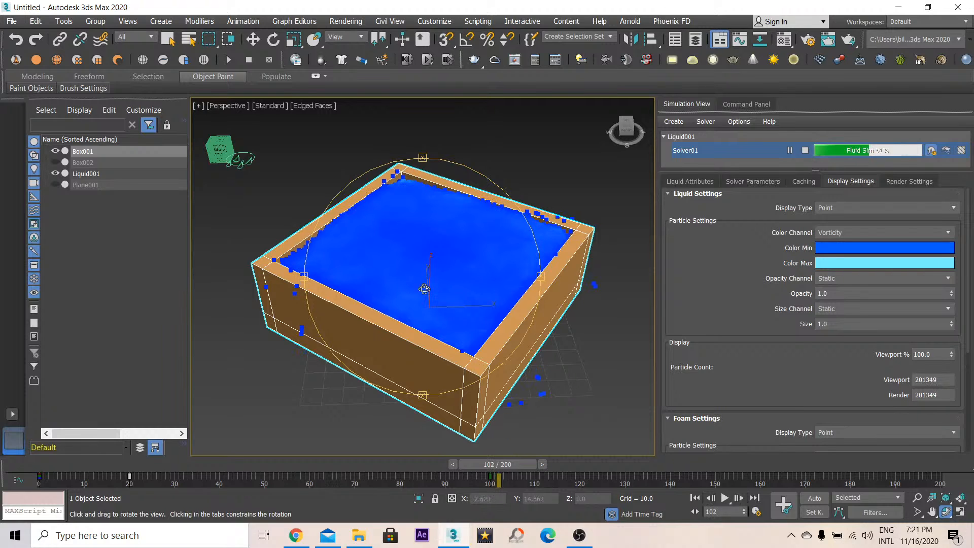
pyautogui.moveTo(424, 288); pyautogui.dragTo(461, 294)
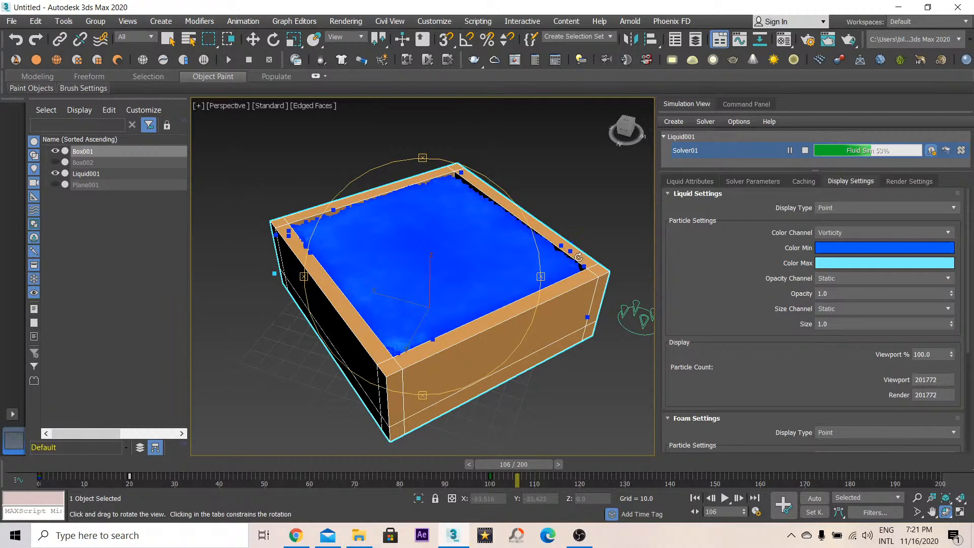
pyautogui.moveTo(469, 298); pyautogui.dragTo(365, 238)
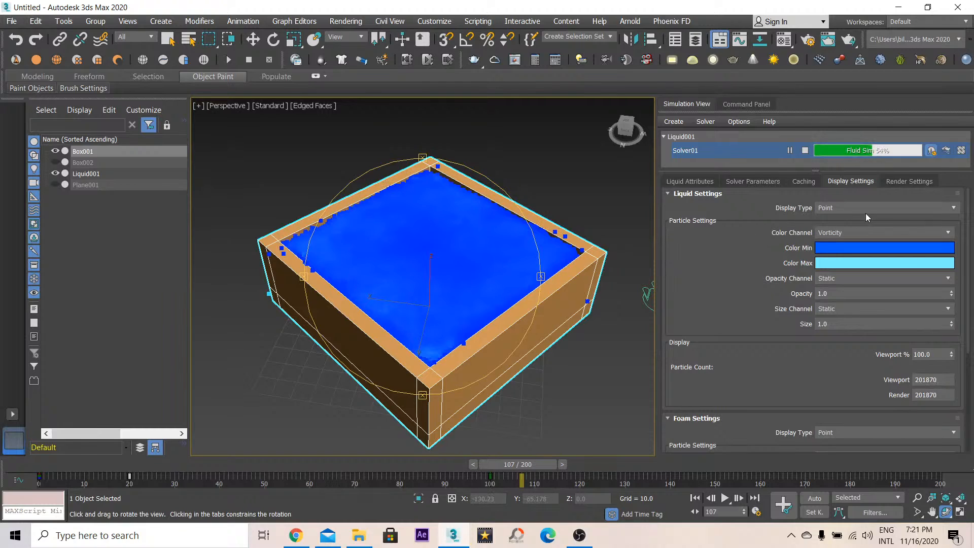
# - Switch the liquid Display Type to Bifrost Dynamic Mesh and zoom and orbit to inspect the meshed surface
pyautogui.click(840, 208)
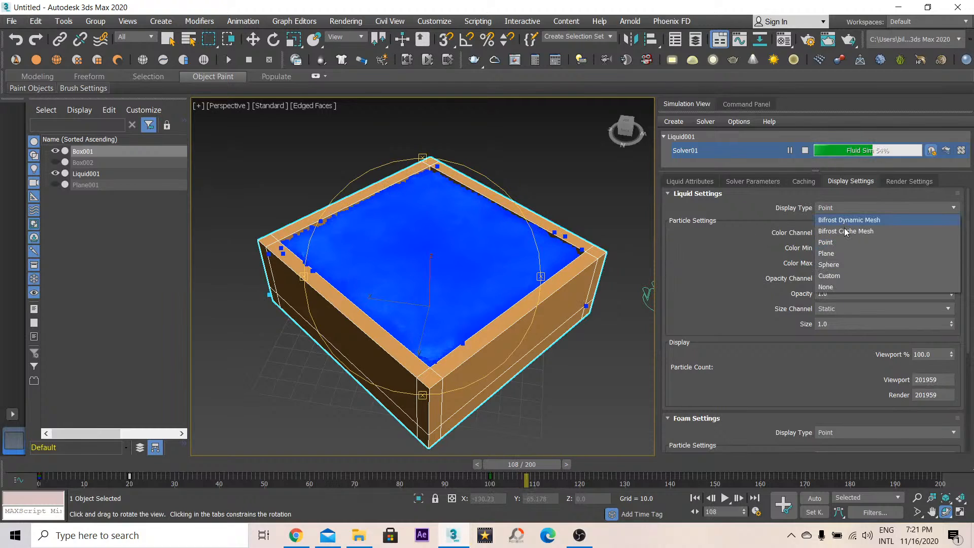
pyautogui.click(847, 221)
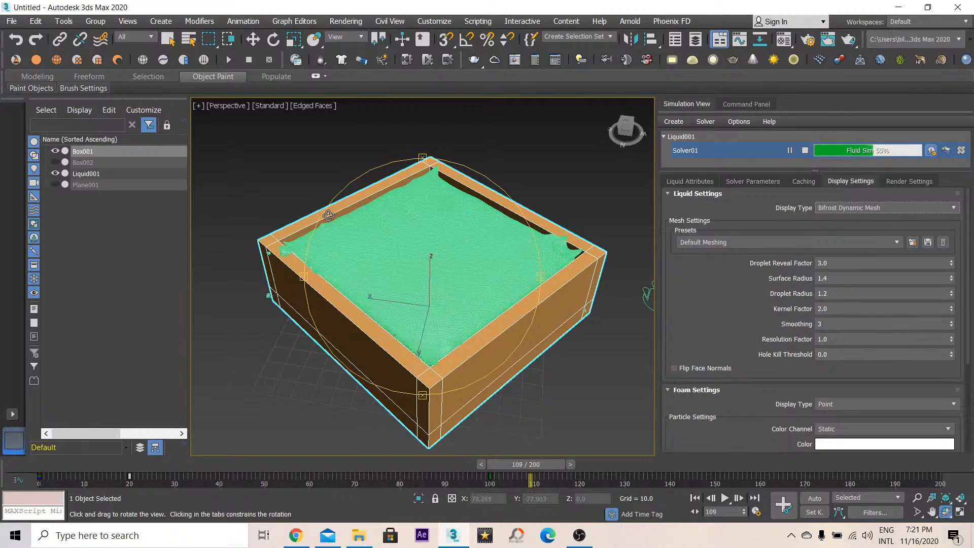
pyautogui.press('F4')
pyautogui.press('F4')
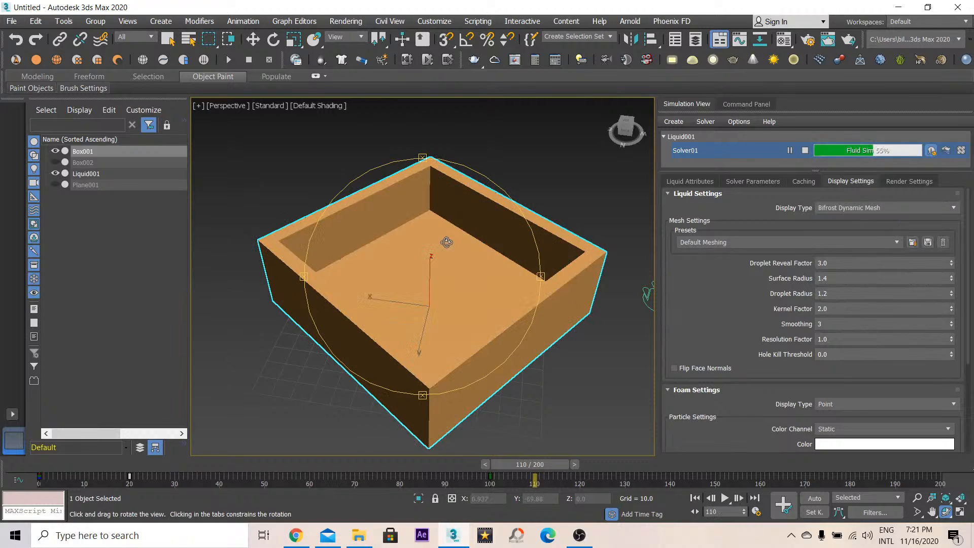
pyautogui.scroll(4, 447, 242)
pyautogui.moveTo(489, 243); pyautogui.dragTo(411, 245)
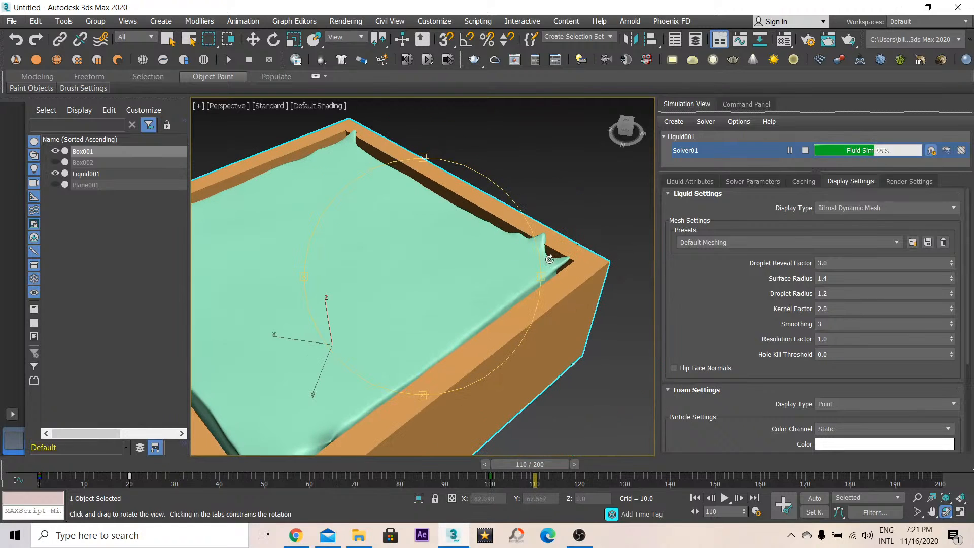
pyautogui.moveTo(504, 256); pyautogui.dragTo(578, 250)
pyautogui.scroll(3, 435, 233)
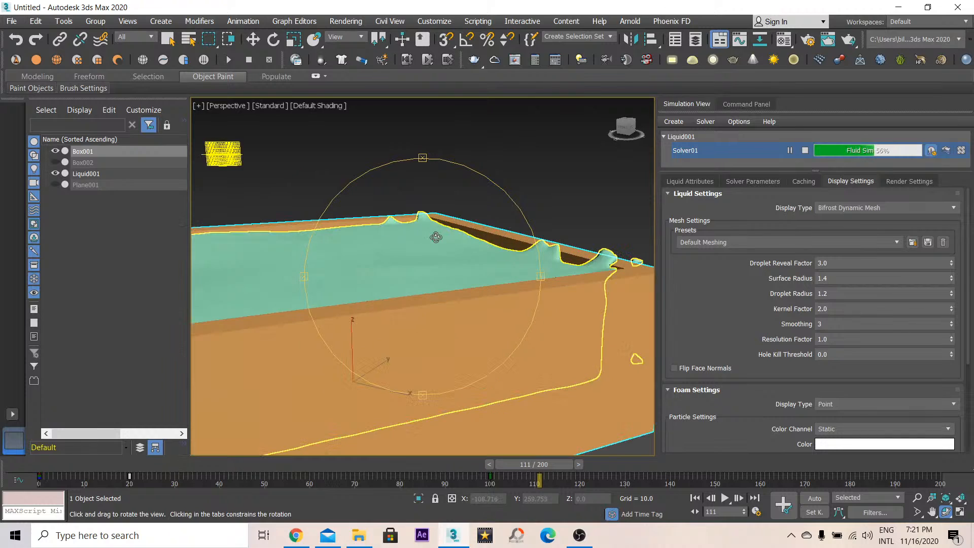
pyautogui.moveTo(435, 236); pyautogui.dragTo(553, 268)
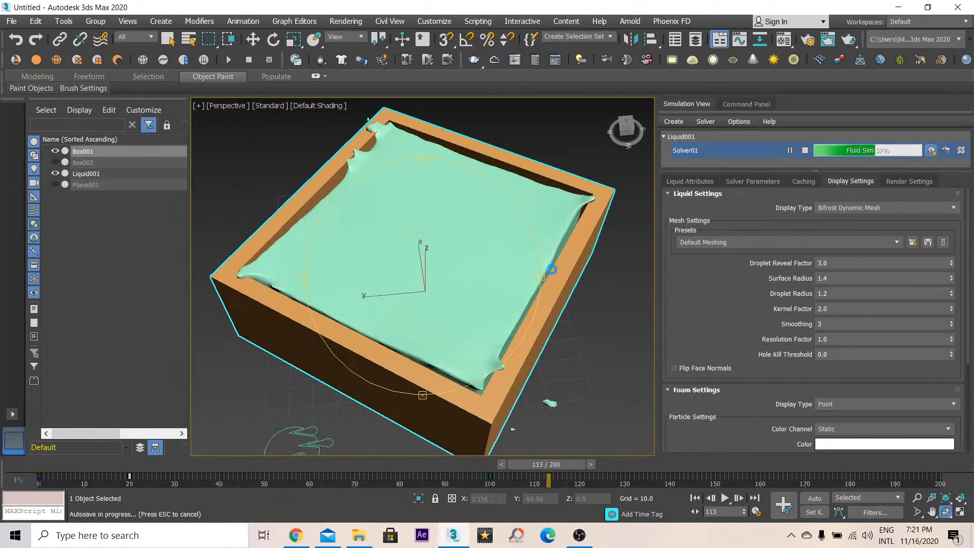
pyautogui.moveTo(491, 267); pyautogui.dragTo(543, 255)
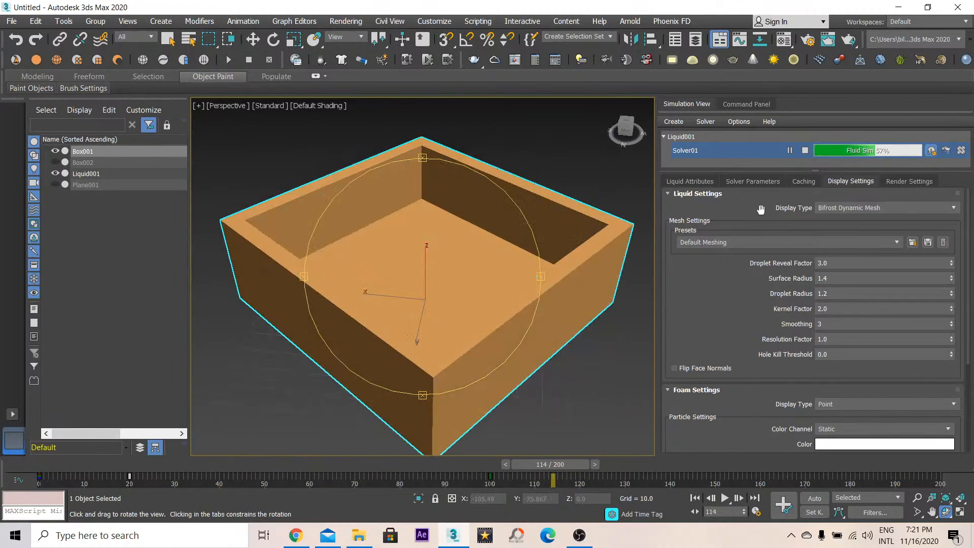
# - Switch the liquid Display Type back to Point and zoom out to view the whole container
pyautogui.click(831, 208)
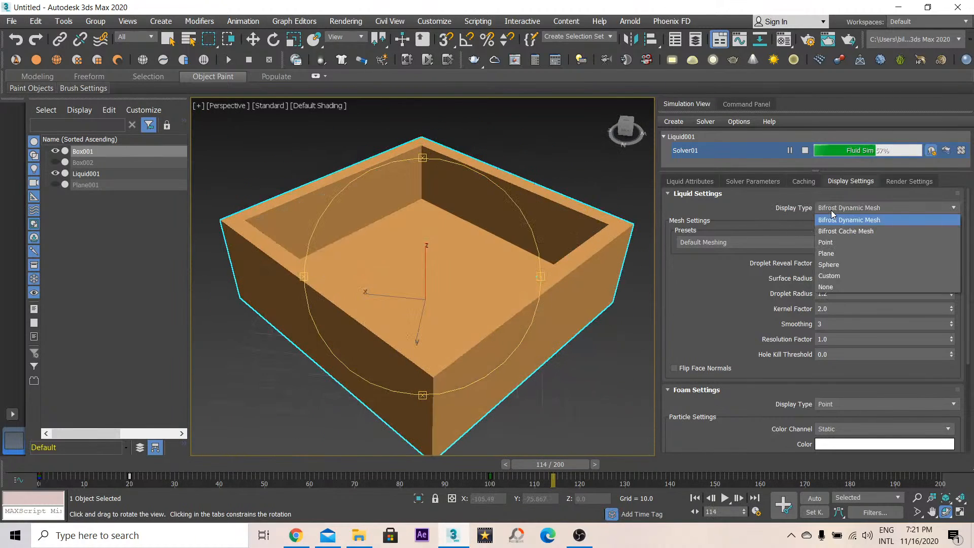
pyautogui.click(826, 243)
pyautogui.moveTo(389, 232); pyautogui.dragTo(418, 234)
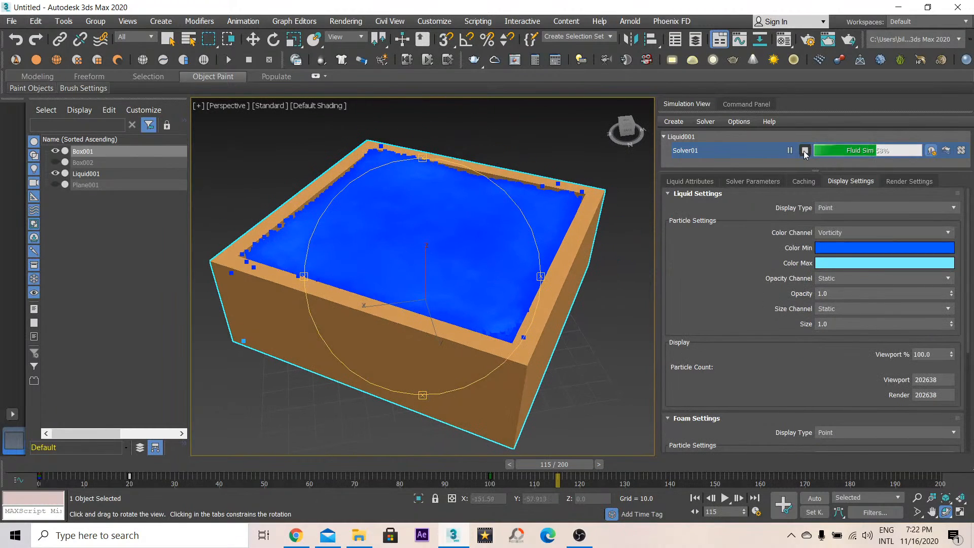
pyautogui.scroll(-3, 421, 305)
pyautogui.moveTo(421, 305); pyautogui.dragTo(446, 326, button='middle')
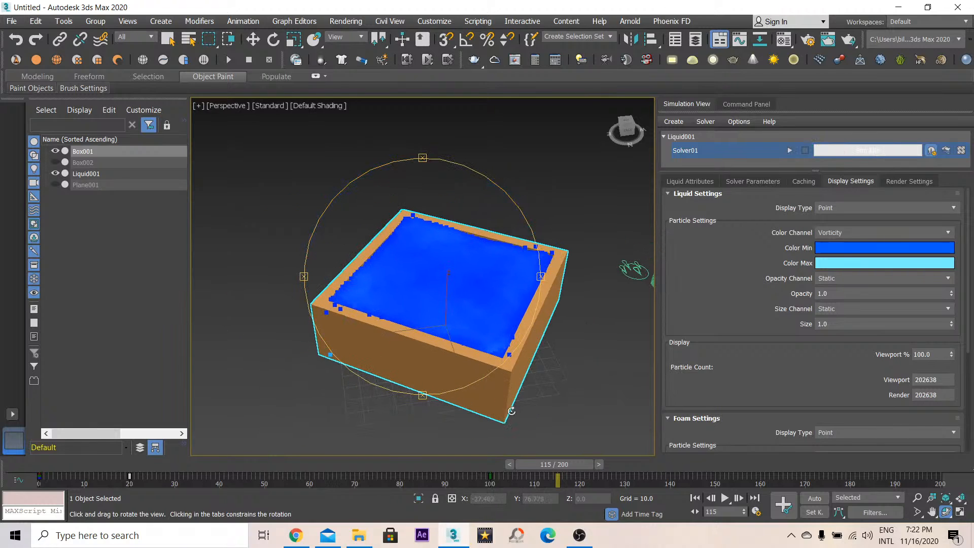
# - Play back the cached simulation and return to frame 0
pyautogui.moveTo(570, 466); pyautogui.dragTo(264, 468)
pyautogui.click(724, 498)
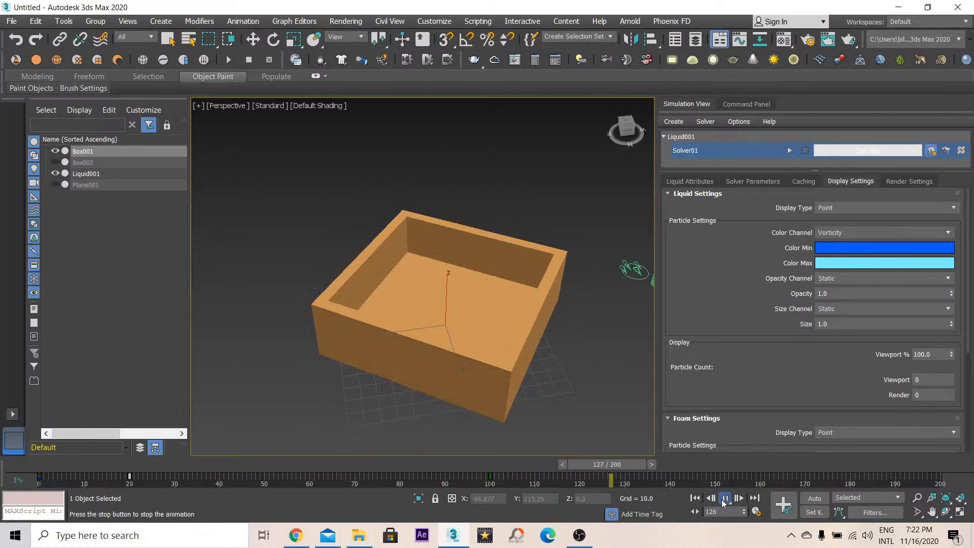
pyautogui.click(723, 499)
pyautogui.moveTo(451, 466); pyautogui.dragTo(6, 469)
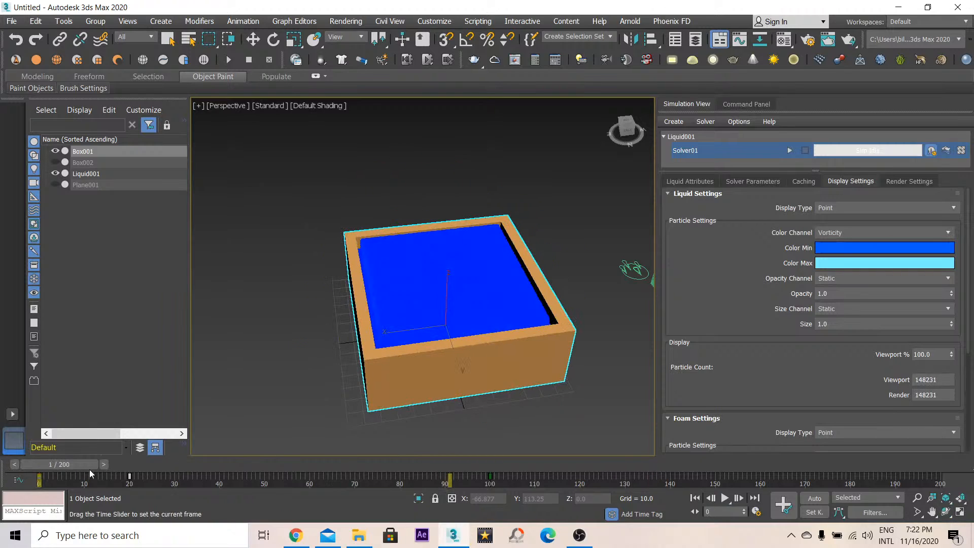
pyautogui.moveTo(91, 474); pyautogui.dragTo(2, 439)
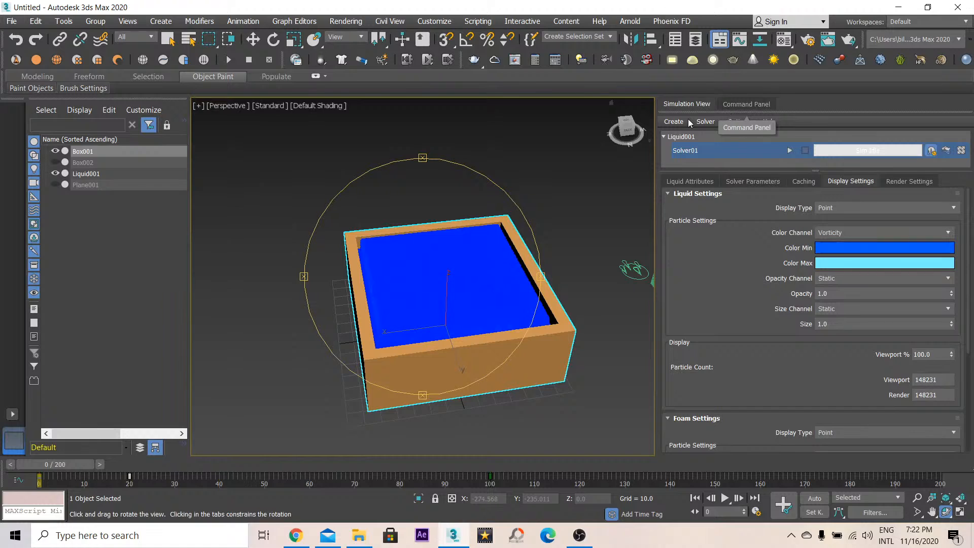
# - Create a tall box beside the container
pyautogui.click(732, 103)
pyautogui.click(708, 197)
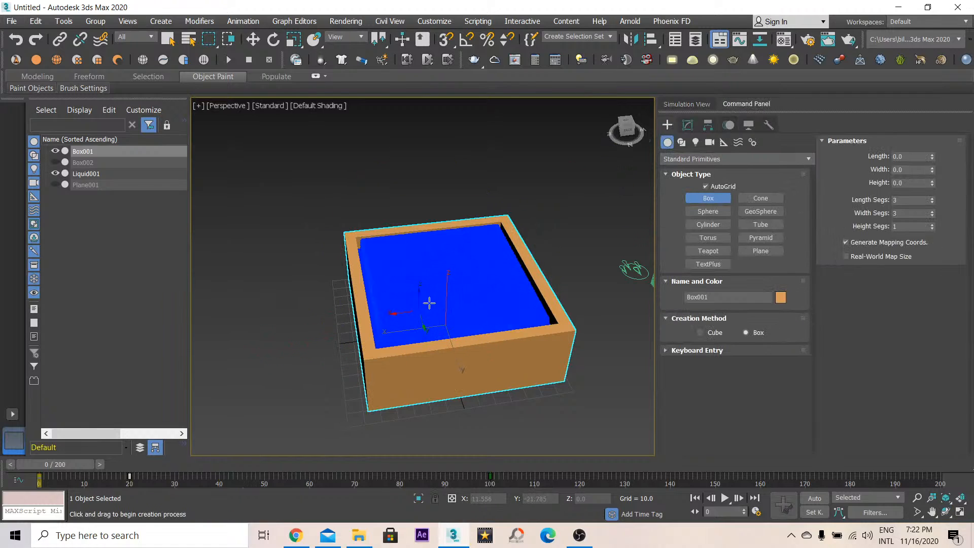
pyautogui.keyDown('alt'); pyautogui.moveTo(299, 334); pyautogui.dragTo(310, 341); pyautogui.keyUp('alt')
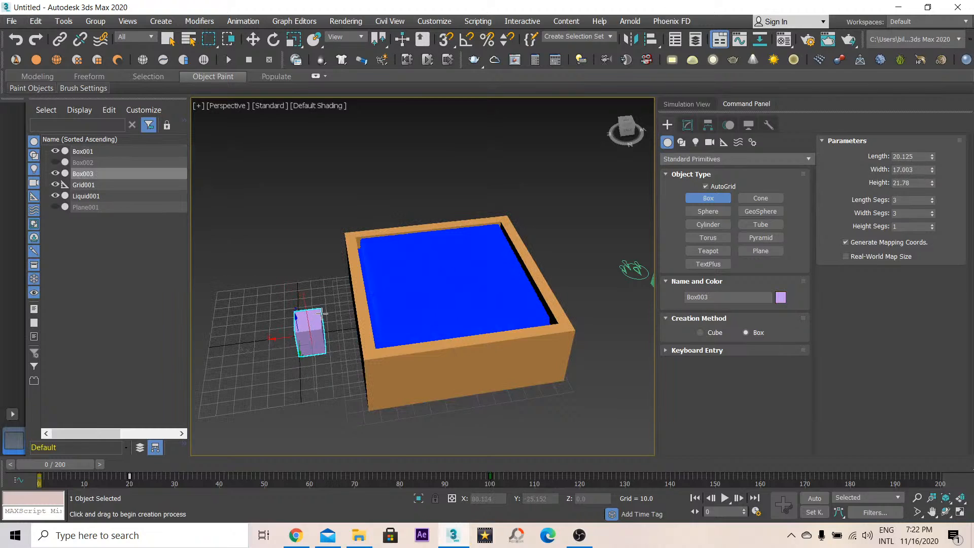
pyautogui.click(311, 211)
# - Rotate the box about -91.5 degrees to lie horizontally and move it into the container
pyautogui.rightClick(318, 278)
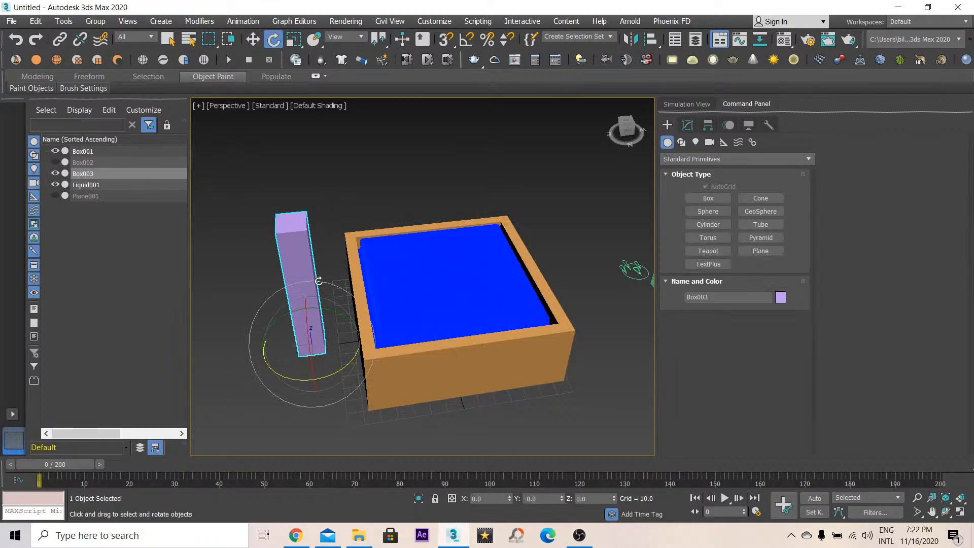
pyautogui.rightClick(315, 329)
pyautogui.click(317, 332)
pyautogui.moveTo(293, 330); pyautogui.dragTo(437, 304)
pyautogui.hotkey('ctrl', 'r')
pyautogui.moveTo(502, 292); pyautogui.dragTo(467, 186)
pyautogui.press('w')
pyautogui.click(273, 39)
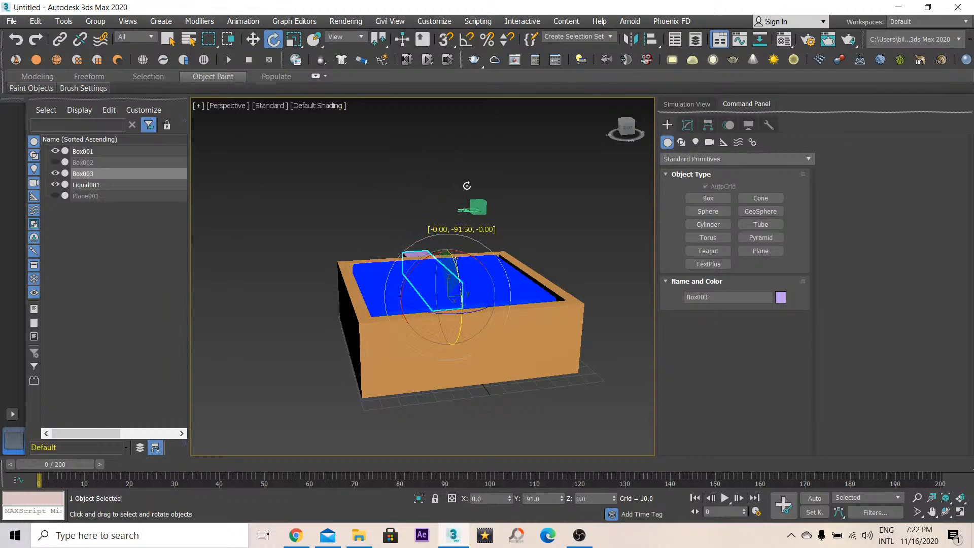
pyautogui.keyDown('alt'); pyautogui.moveTo(455, 298); pyautogui.dragTo(524, 303, button='middle'); pyautogui.keyUp('alt')
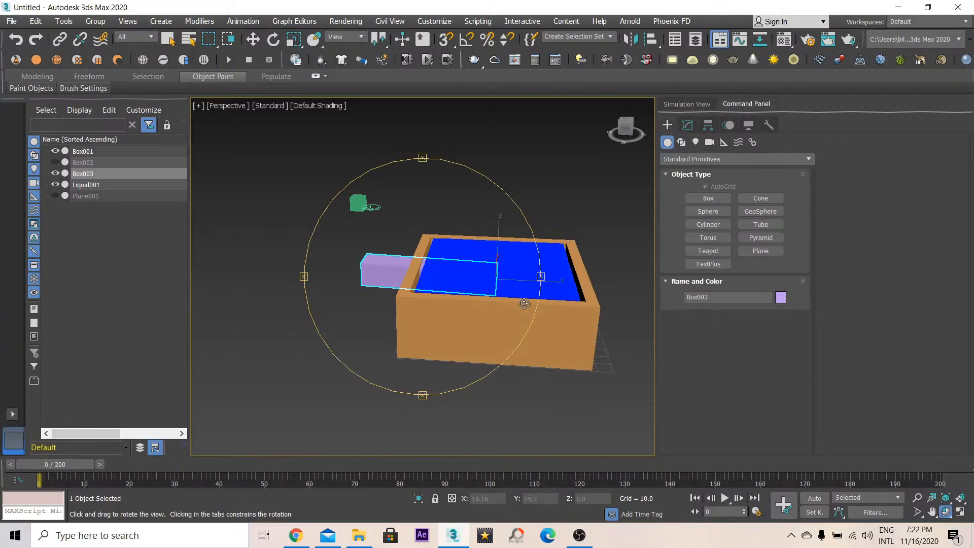
# - Raise the box above the container and scale it shorter
pyautogui.rightClick(473, 265)
pyautogui.click(500, 278)
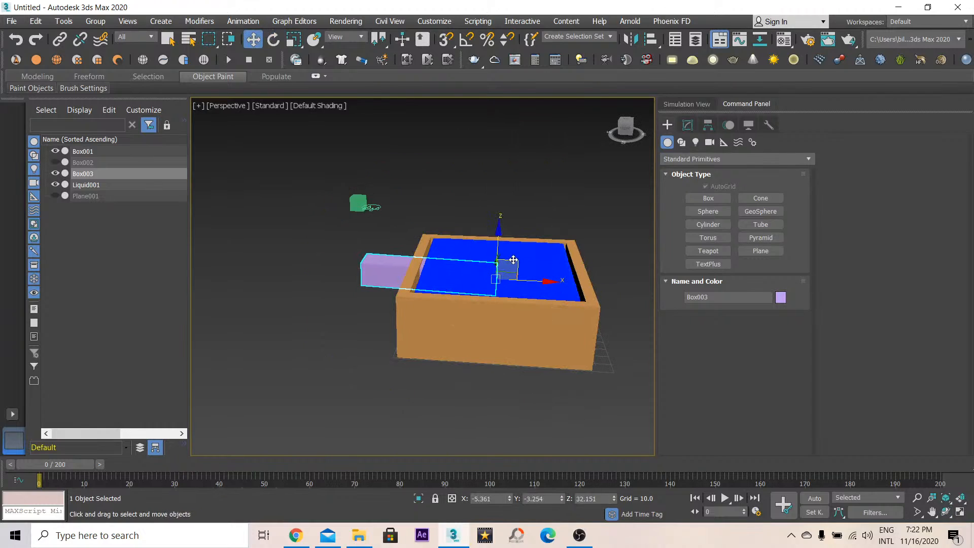
pyautogui.moveTo(517, 256); pyautogui.dragTo(547, 168)
pyautogui.click(294, 40)
pyautogui.rightClick(559, 192)
pyautogui.click(570, 209)
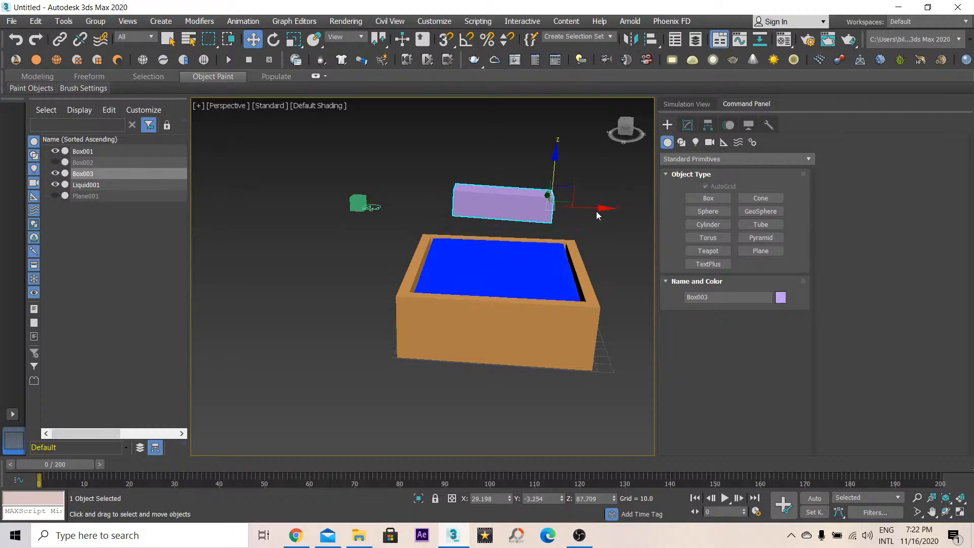
pyautogui.moveTo(597, 212); pyautogui.dragTo(572, 209)
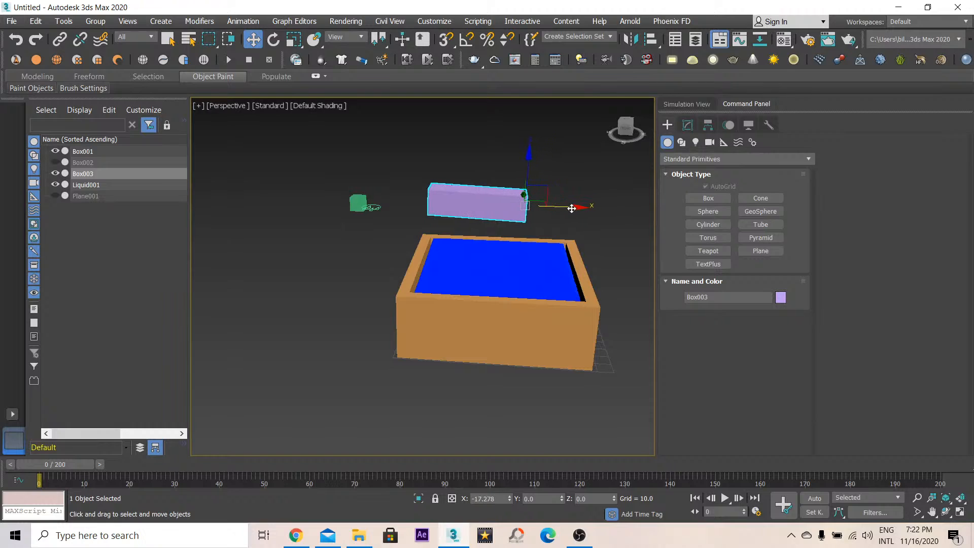
# - With Auto Key on, go to frame 30 and try rotating the box
pyautogui.click(273, 40)
pyautogui.click(814, 498)
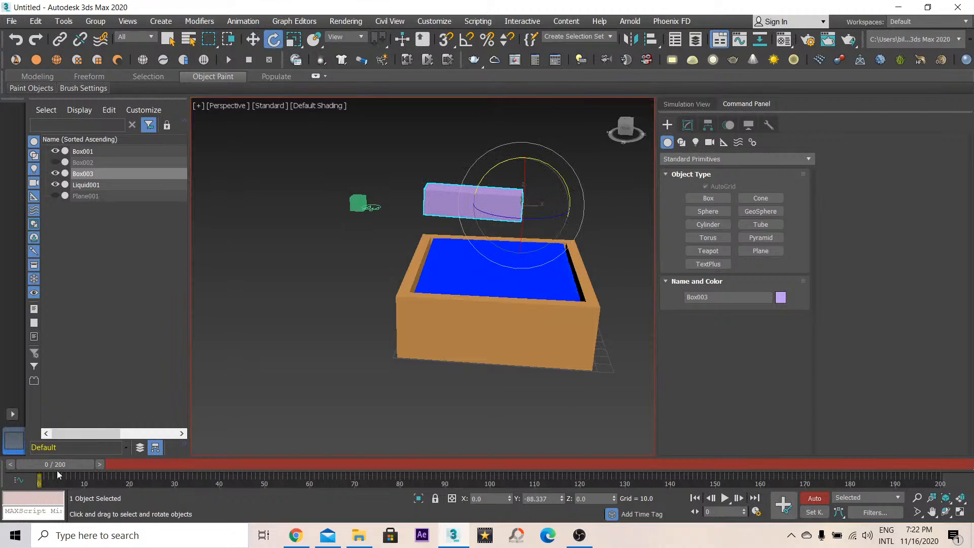
pyautogui.moveTo(57, 475); pyautogui.dragTo(184, 483)
pyautogui.press('e')
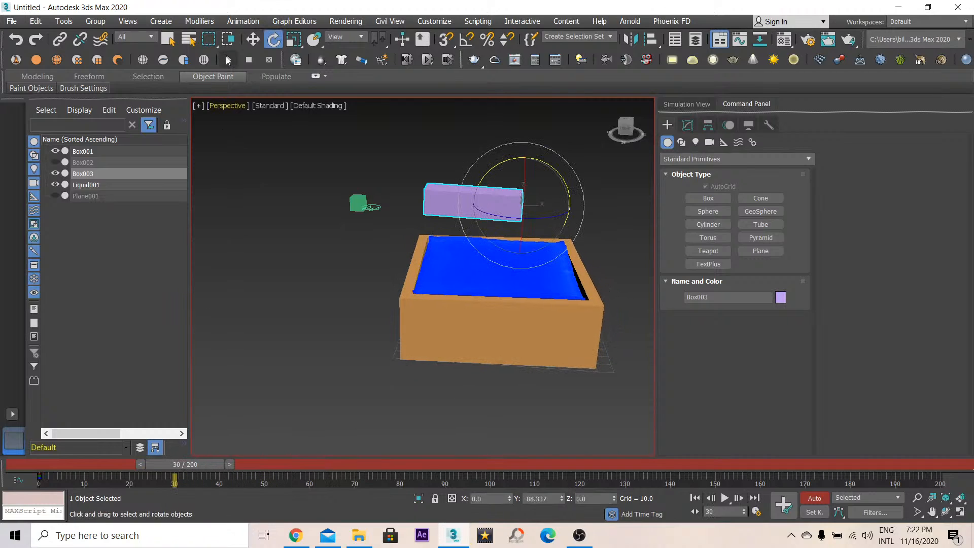
pyautogui.moveTo(502, 164); pyautogui.dragTo(562, 207)
# - Delete the box and turn Auto Key off
pyautogui.press('Delete')
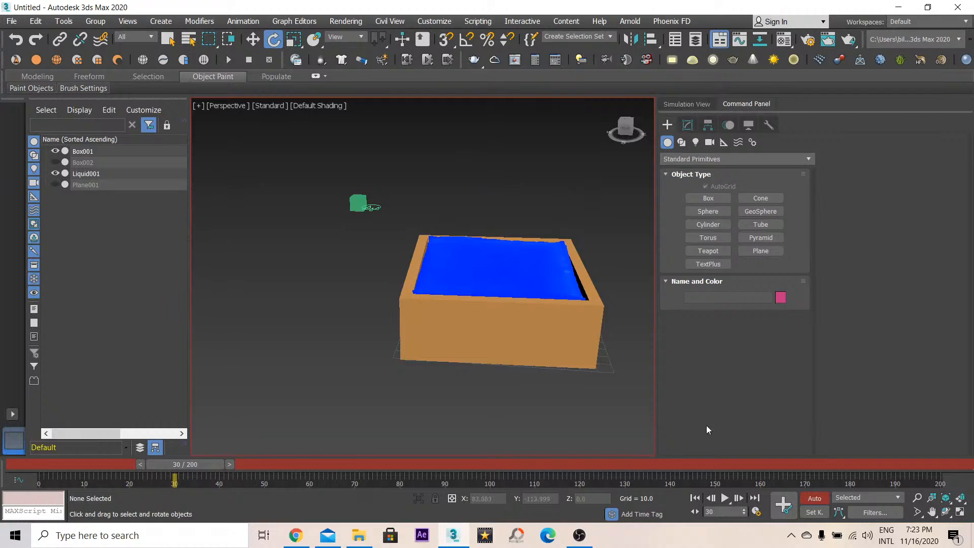
pyautogui.click(832, 500)
pyautogui.click(814, 498)
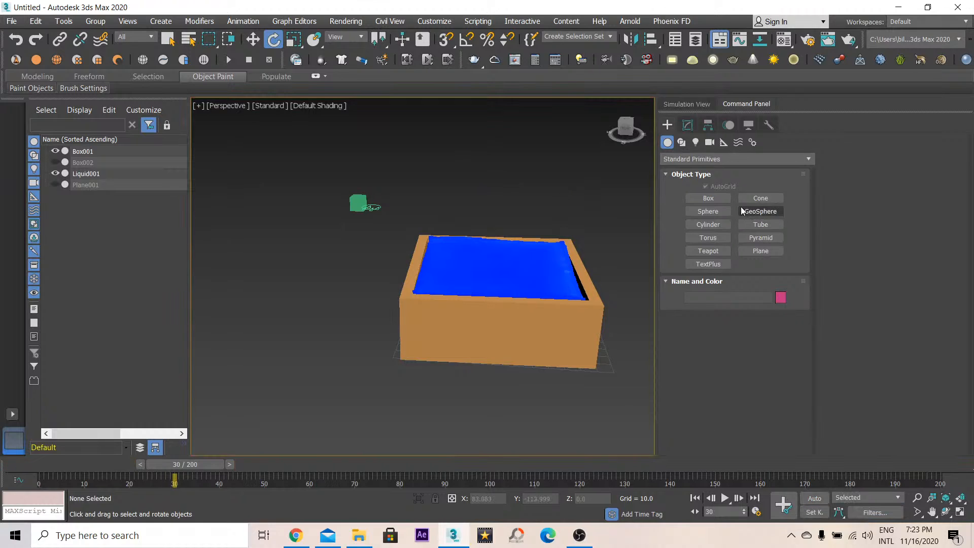
# - Create a thin box about 52 by 10 units beside the container and rotate it to lie flat
pyautogui.click(708, 198)
pyautogui.moveTo(517, 385); pyautogui.dragTo(509, 437)
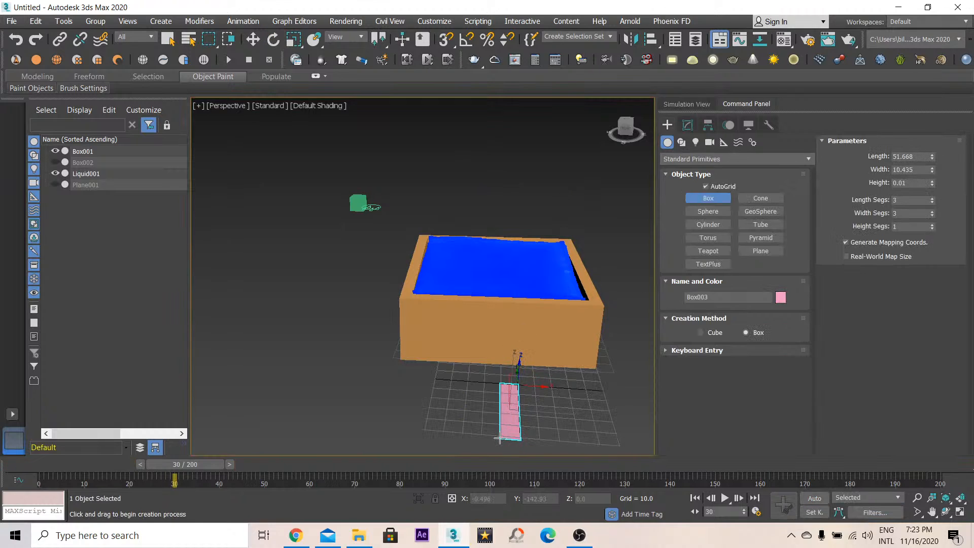
pyautogui.click(499, 423)
pyautogui.press('e')
pyautogui.keyDown('alt'); pyautogui.moveTo(446, 307); pyautogui.dragTo(378, 301, button='middle'); pyautogui.keyUp('alt')
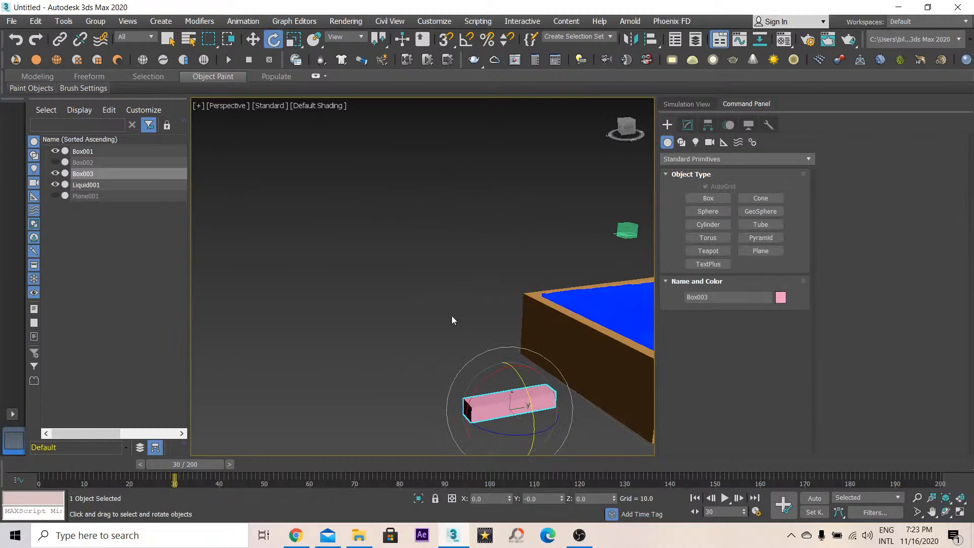
# - Scale the box non-uniformly into a tall narrow bar and raise it above the container
pyautogui.click(298, 46)
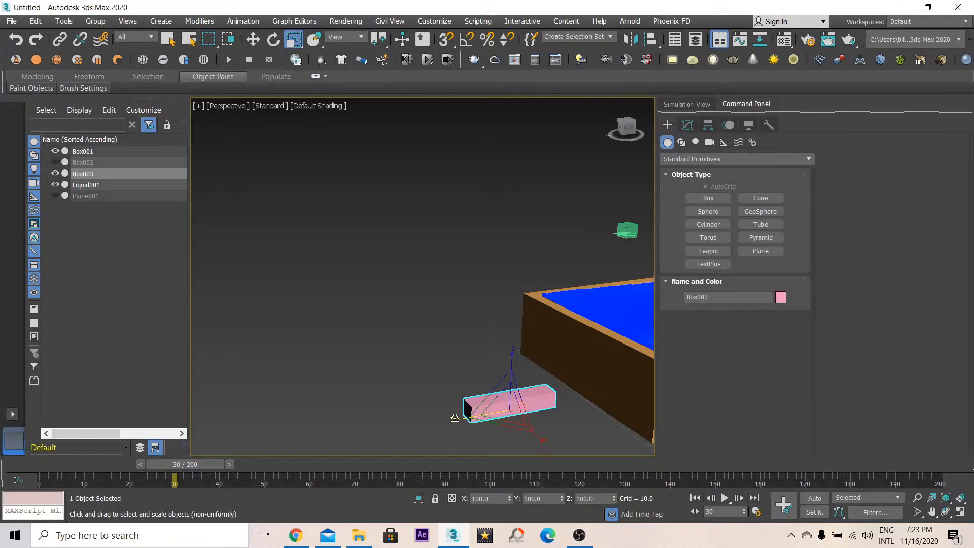
pyautogui.moveTo(469, 419); pyautogui.dragTo(512, 409)
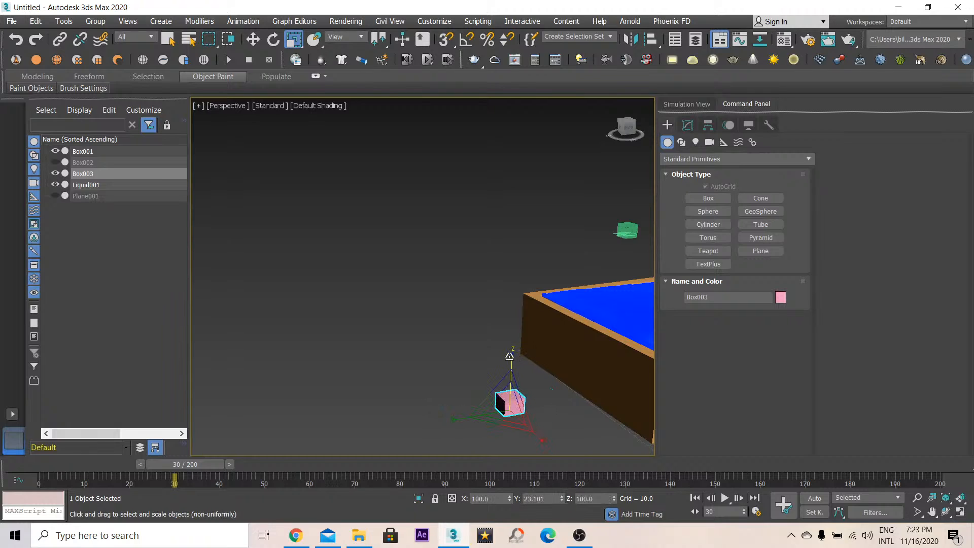
pyautogui.moveTo(515, 357); pyautogui.dragTo(536, 132)
pyautogui.press('w')
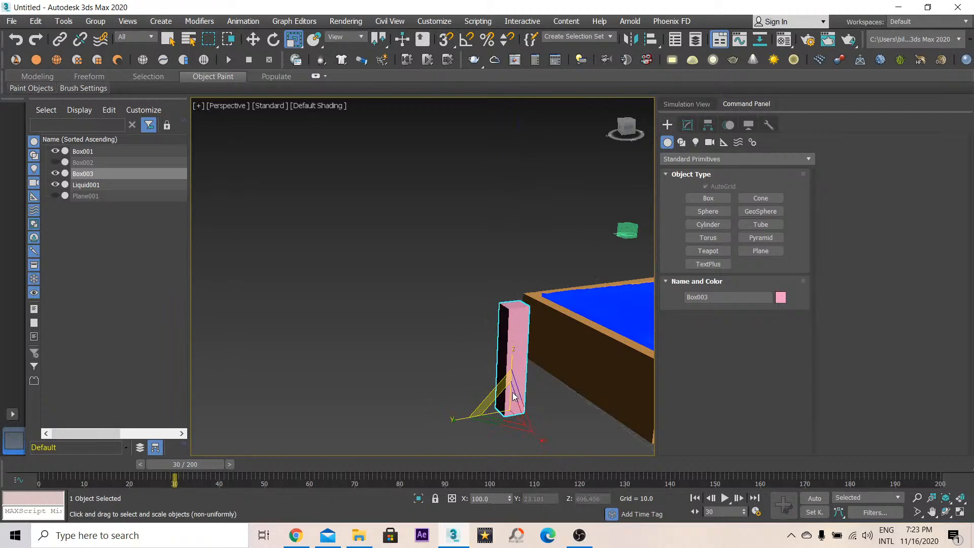
pyautogui.moveTo(524, 398); pyautogui.dragTo(531, 265)
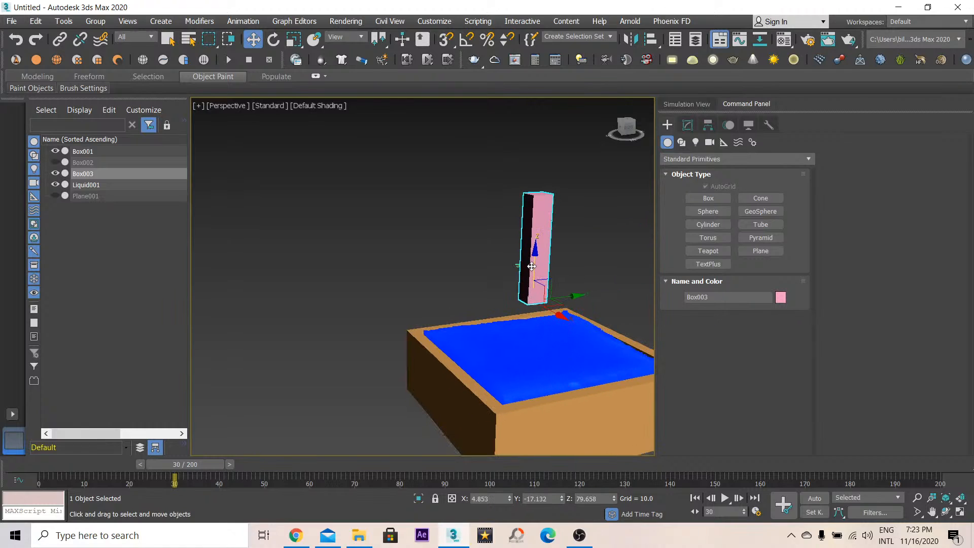
# - Turn Auto Key on, go to frame 0, and tilt the bar over the container's edge
pyautogui.click(810, 498)
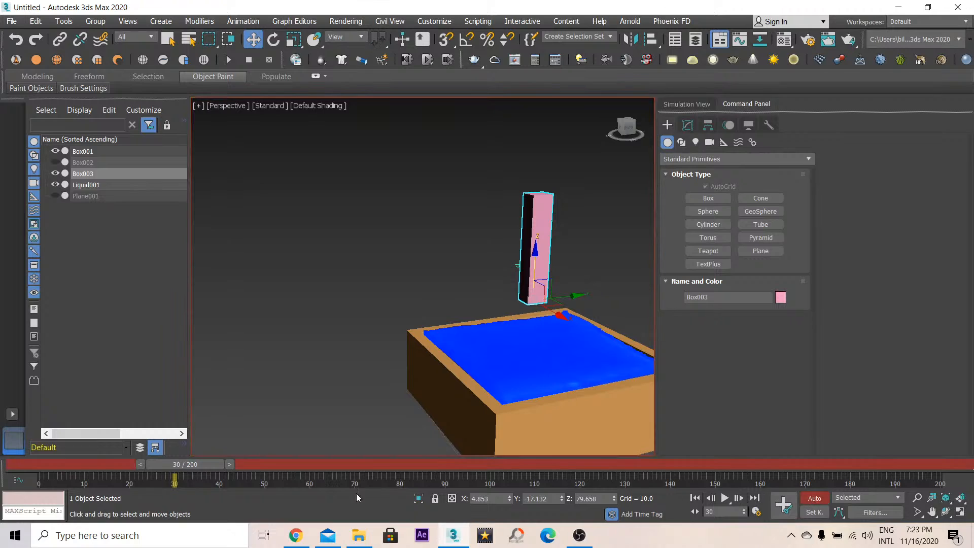
pyautogui.moveTo(193, 466); pyautogui.dragTo(59, 467)
pyautogui.click(790, 507)
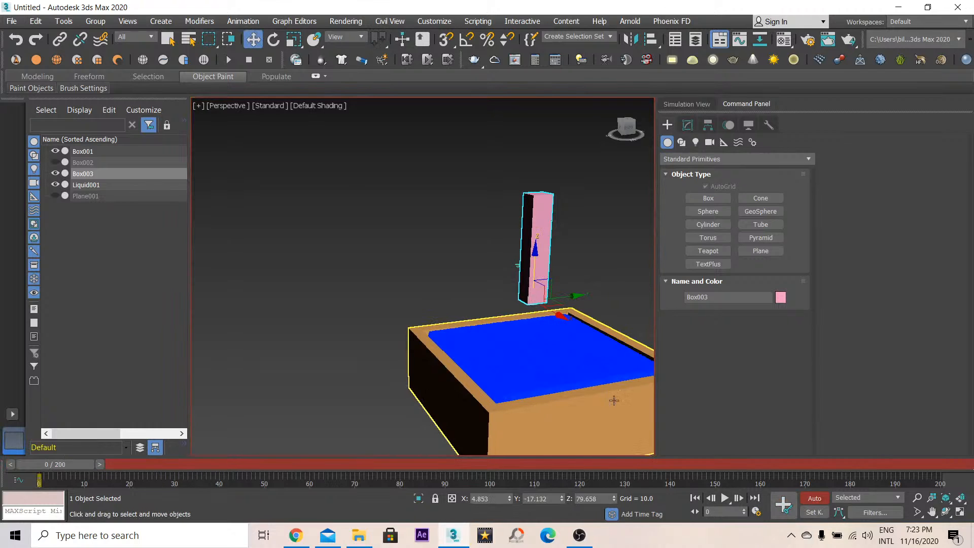
pyautogui.keyDown('alt'); pyautogui.moveTo(366, 267); pyautogui.dragTo(353, 57, button='middle'); pyautogui.keyUp('alt')
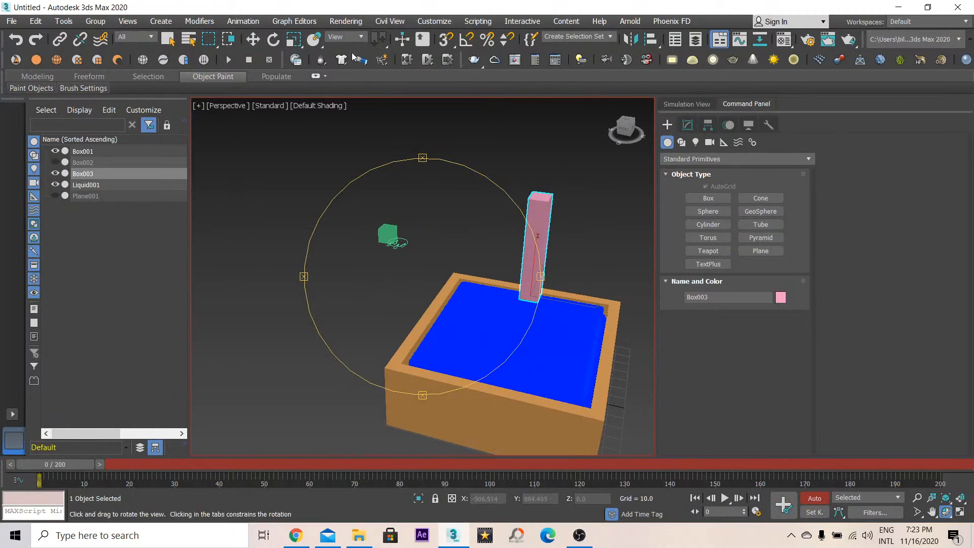
pyautogui.click(273, 40)
pyautogui.moveTo(523, 253); pyautogui.dragTo(459, 245)
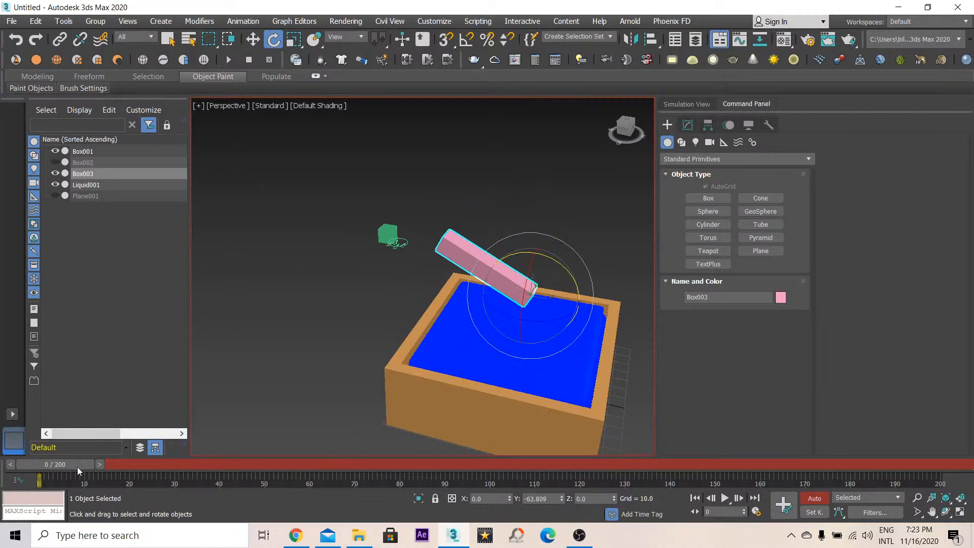
# - At frame 30, rotate and move the bar down into the liquid
pyautogui.moveTo(77, 466); pyautogui.dragTo(195, 472)
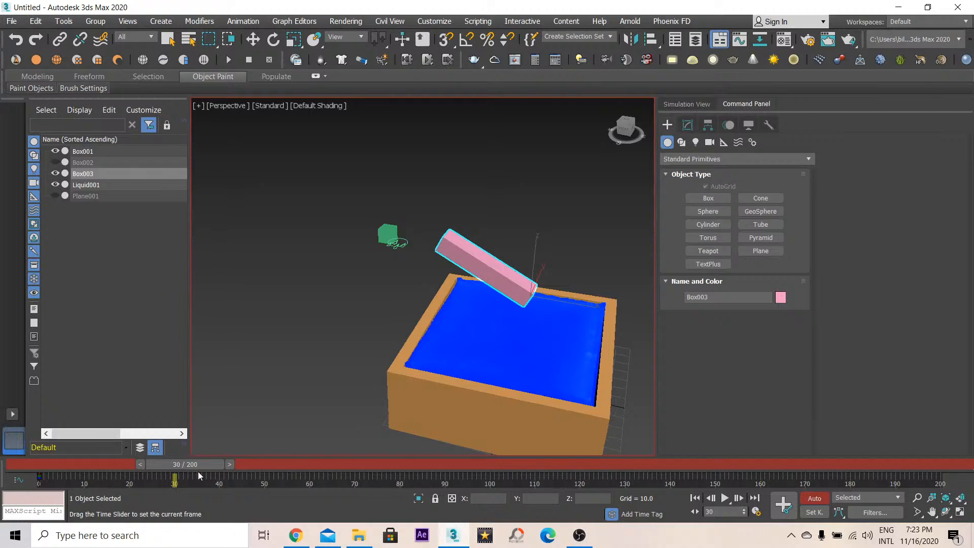
pyautogui.moveTo(523, 253); pyautogui.dragTo(428, 246)
pyautogui.rightClick(505, 297)
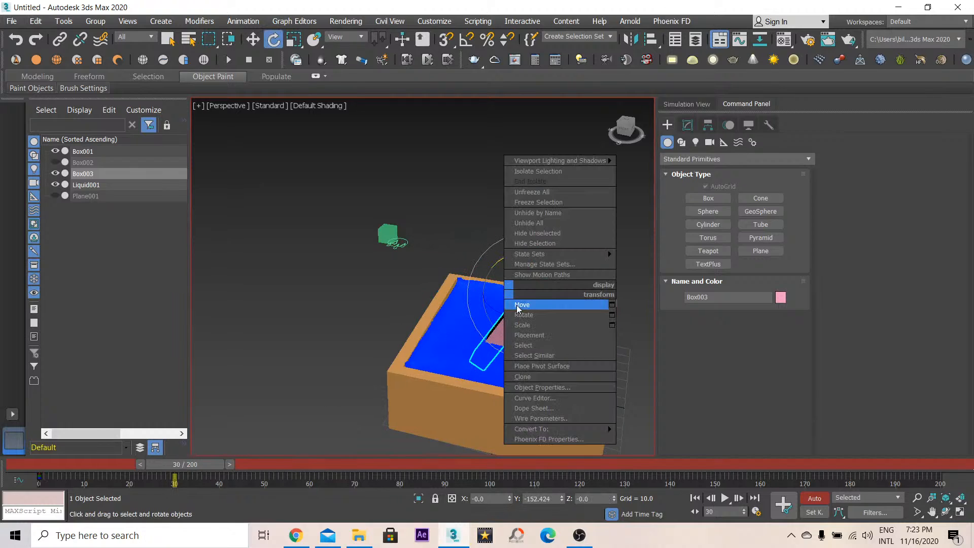
pyautogui.hotkey('ctrl', 'r')
pyautogui.moveTo(504, 296)
pyautogui.mouseDown()
pyautogui.moveTo(526, 241)
pyautogui.moveTo(581, 261)
pyautogui.moveTo(565, 251)
pyautogui.mouseUp()
pyautogui.press('F3')
pyautogui.press('w')
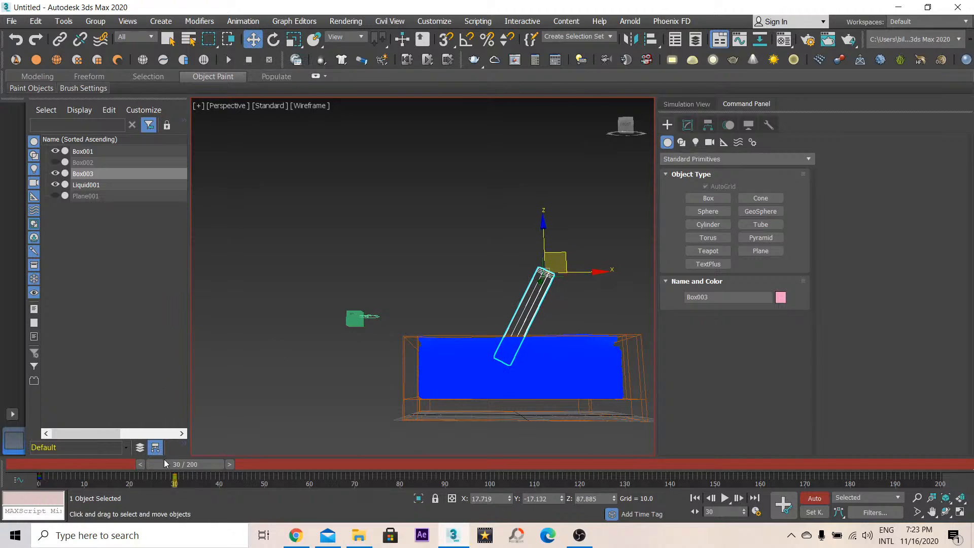
# - At frame 50, move the bar and rotate it upright in the liquid
pyautogui.moveTo(166, 462); pyautogui.dragTo(254, 485)
pyautogui.press('w')
pyautogui.keyDown('alt'); pyautogui.moveTo(504, 250); pyautogui.dragTo(441, 233, button='middle'); pyautogui.keyUp('alt')
pyautogui.click(275, 41)
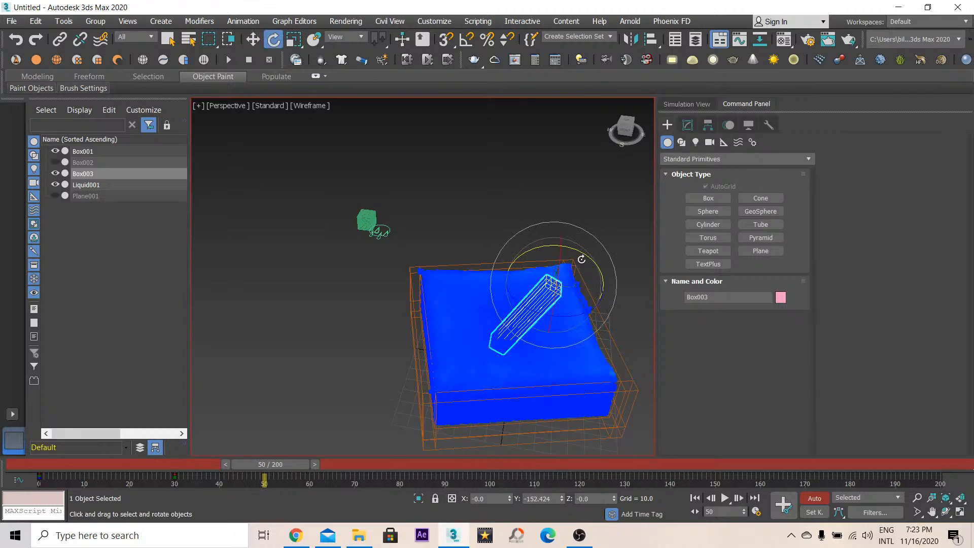
pyautogui.moveTo(545, 246)
pyautogui.mouseDown()
pyautogui.moveTo(585, 337)
pyautogui.moveTo(550, 304)
pyautogui.moveTo(560, 291)
pyautogui.mouseUp()
pyautogui.press('F3')
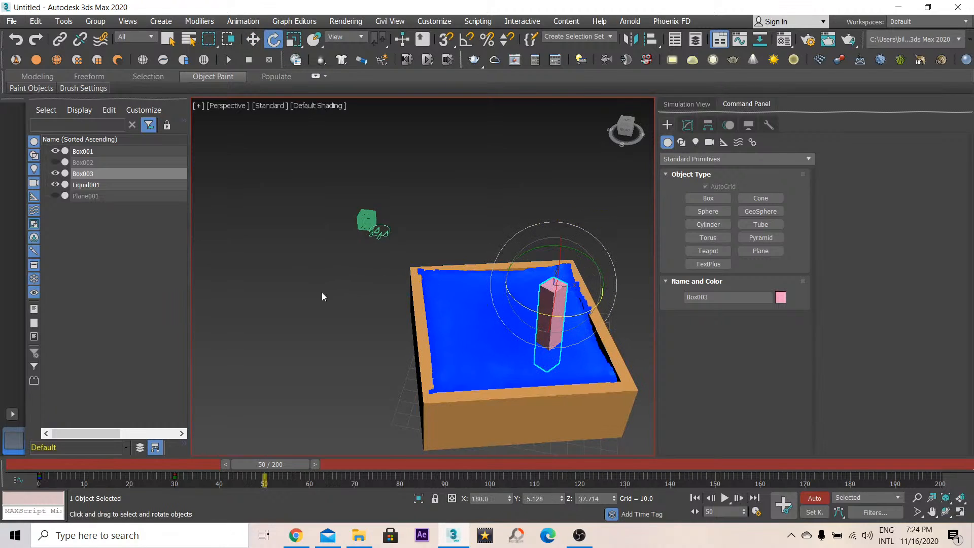
# - Keyframe the bar lying horizontal at frame 100, then return to frame 0 and turn Auto Key off
pyautogui.moveTo(273, 474); pyautogui.dragTo(234, 464)
pyautogui.moveTo(257, 497); pyautogui.dragTo(498, 486)
pyautogui.press('e')
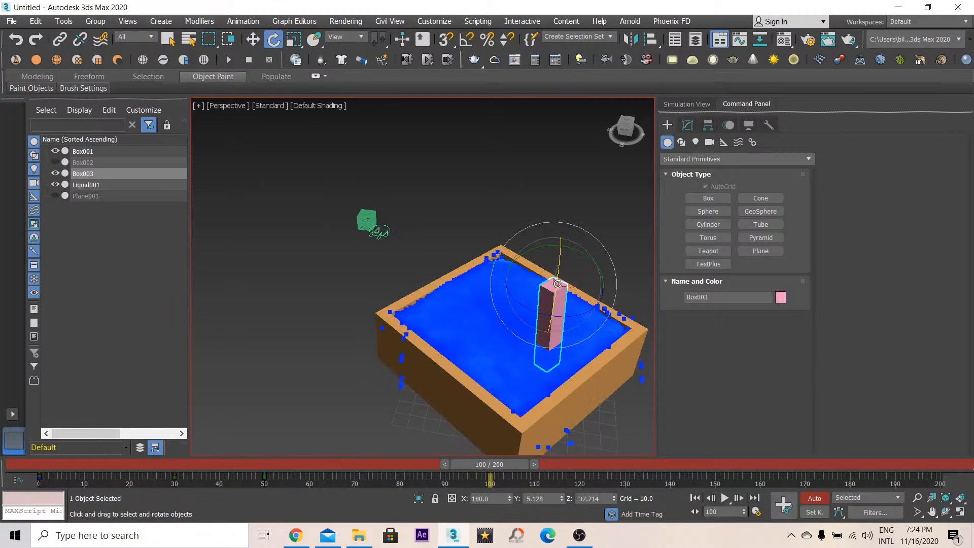
pyautogui.moveTo(534, 247); pyautogui.dragTo(633, 260)
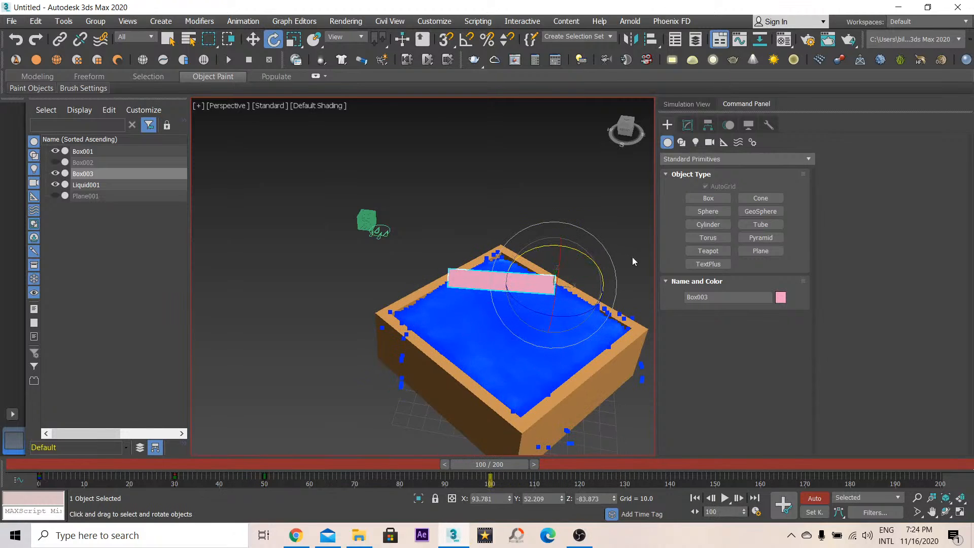
pyautogui.moveTo(489, 464); pyautogui.dragTo(61, 457)
pyautogui.click(818, 500)
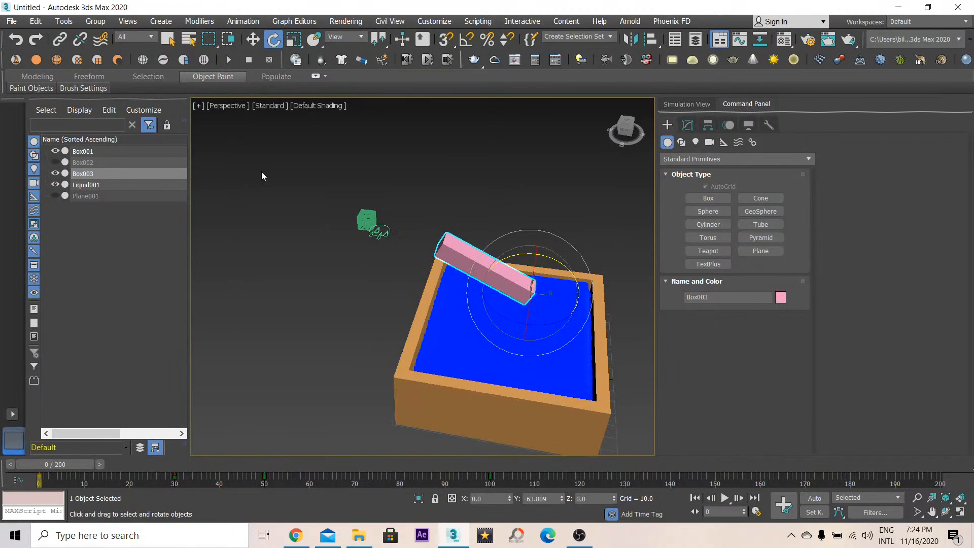
# - Select the liquid simulator and restart its simulation from the beginning
pyautogui.click(376, 231)
pyautogui.click(694, 104)
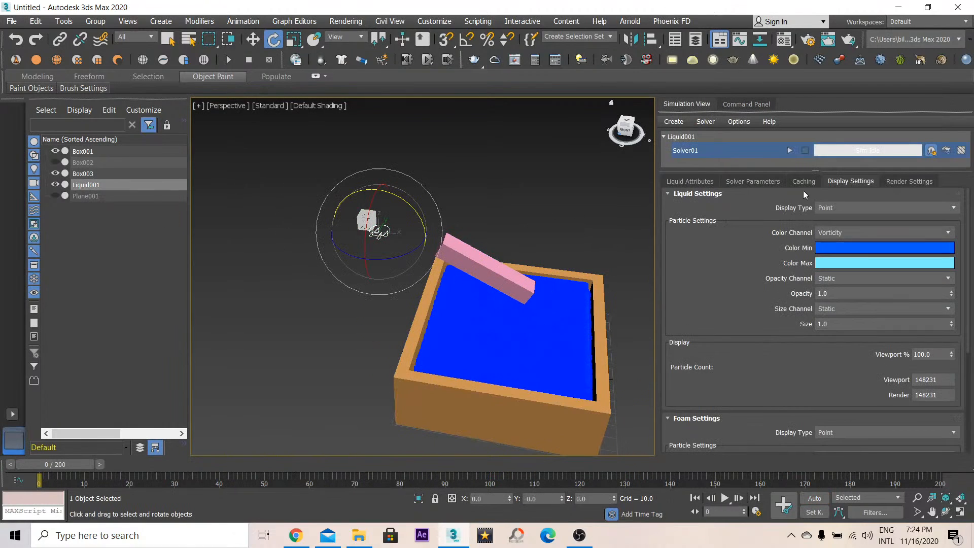
pyautogui.click(788, 151)
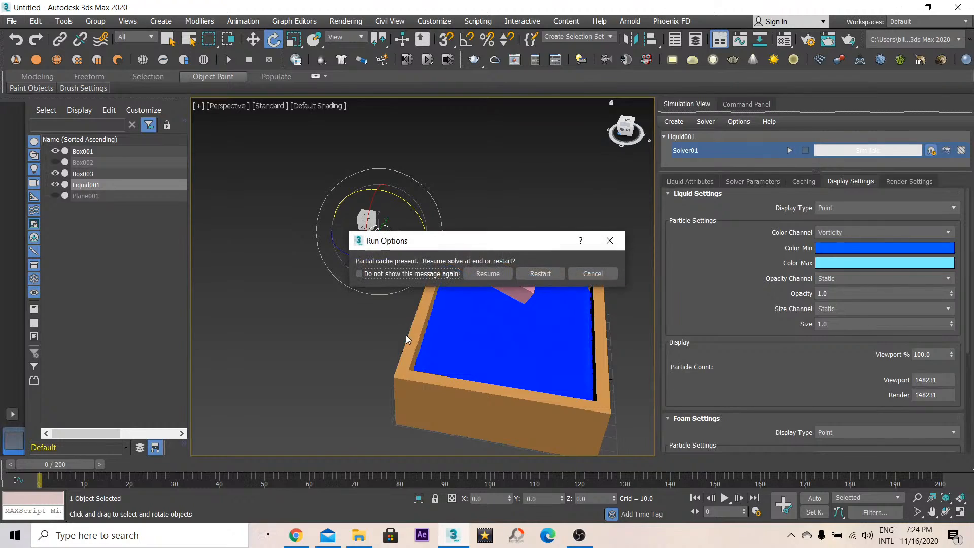
pyautogui.click(525, 277)
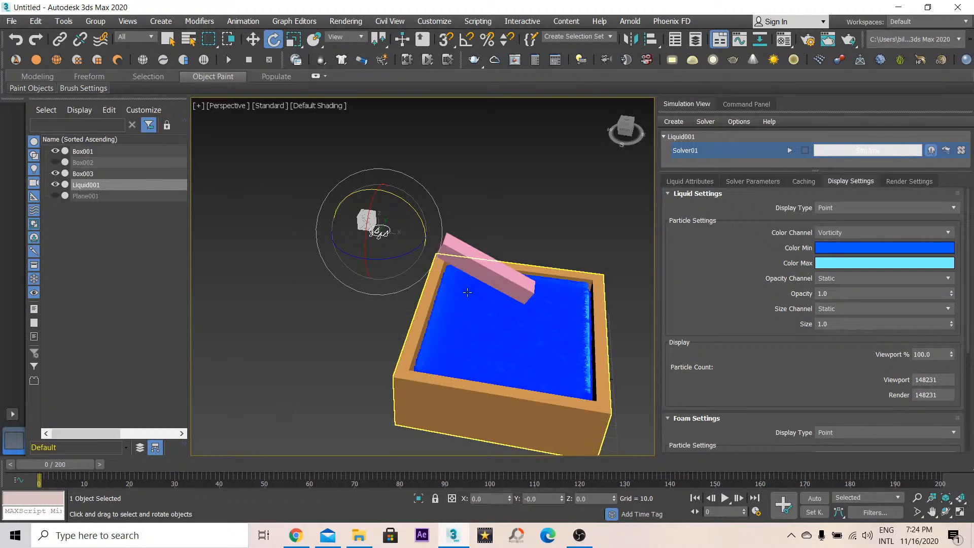
# - Add the animated bar to the liquid's colliders list
pyautogui.click(688, 181)
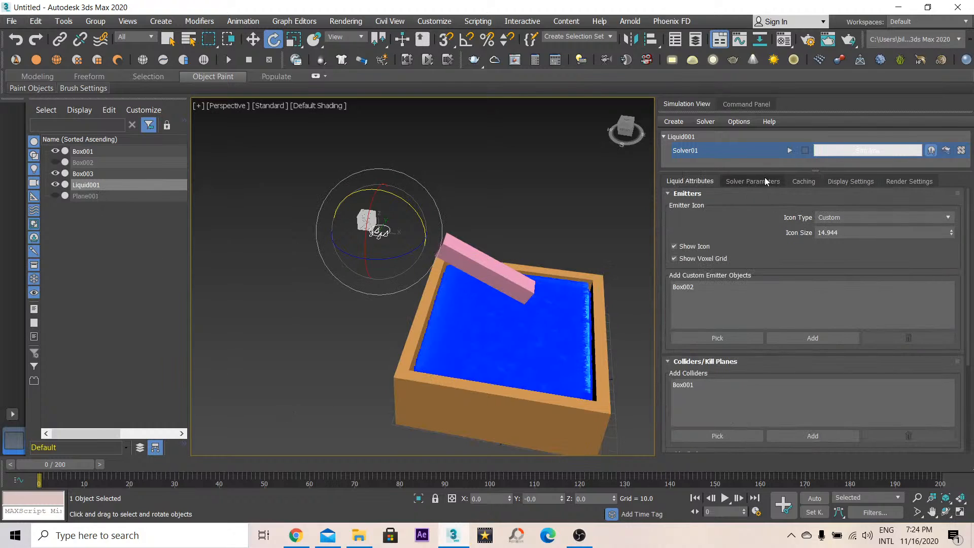
pyautogui.scroll(-2, 697, 357)
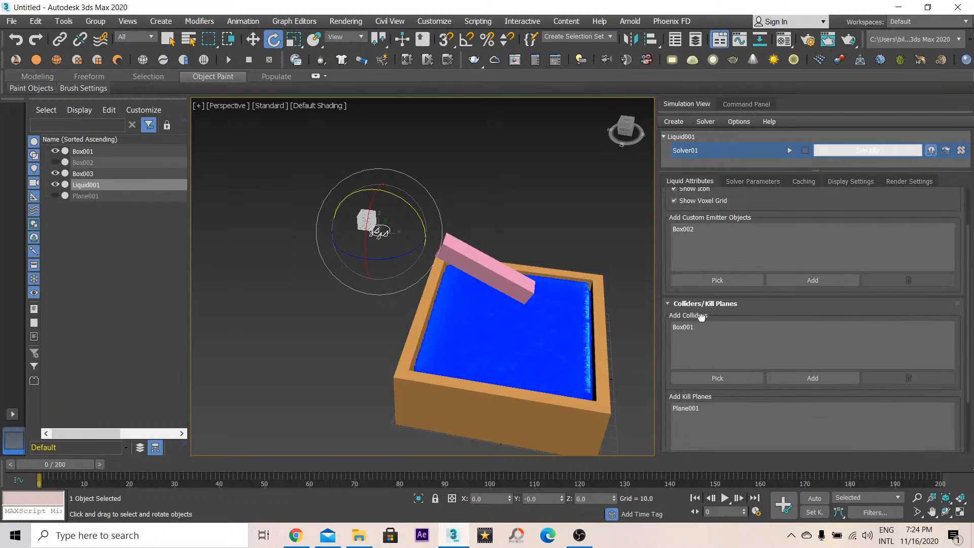
pyautogui.click(702, 375)
pyautogui.click(446, 250)
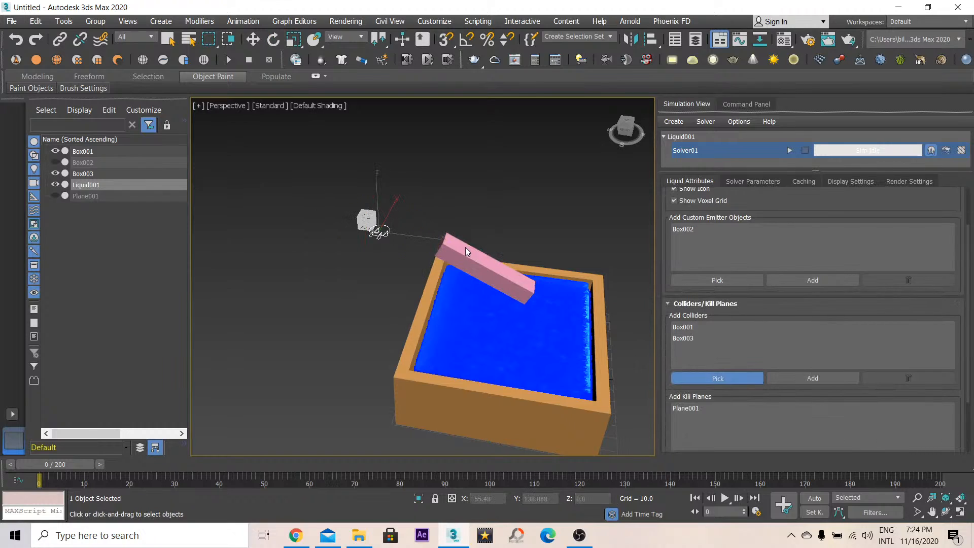
# - Restart the simulation so it includes the new bar collider
pyautogui.click(789, 150)
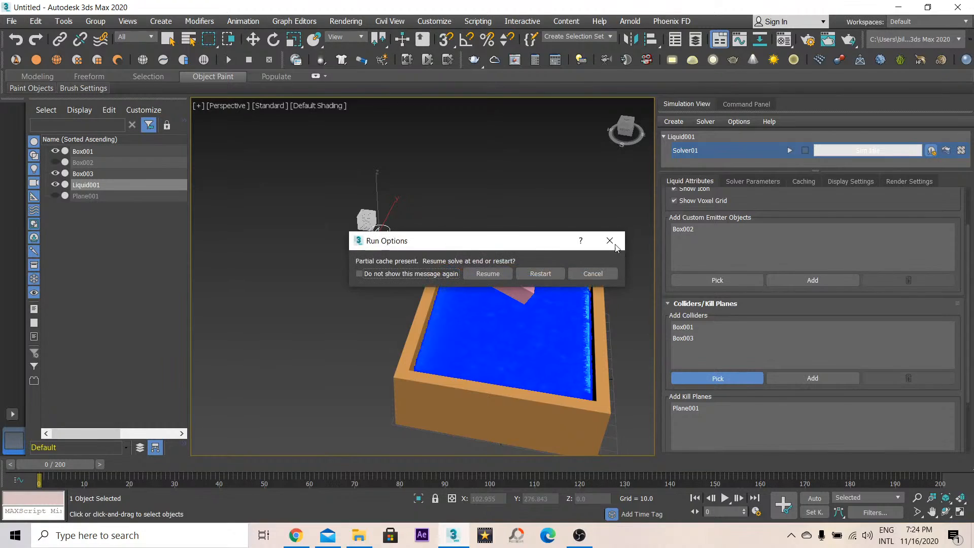
pyautogui.click(532, 274)
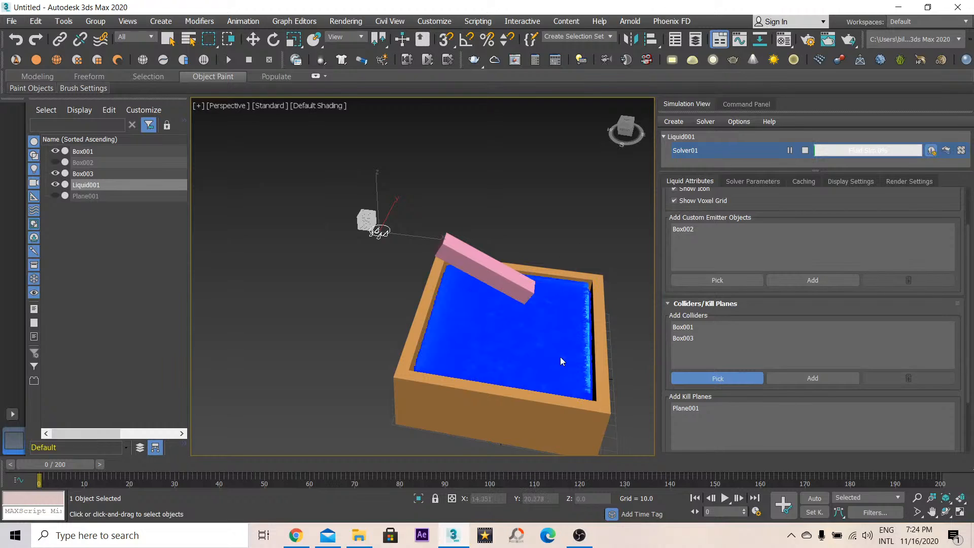
pyautogui.click(700, 379)
pyautogui.moveTo(538, 309); pyautogui.dragTo(500, 282, button='middle')
pyautogui.scroll(3, 499, 282)
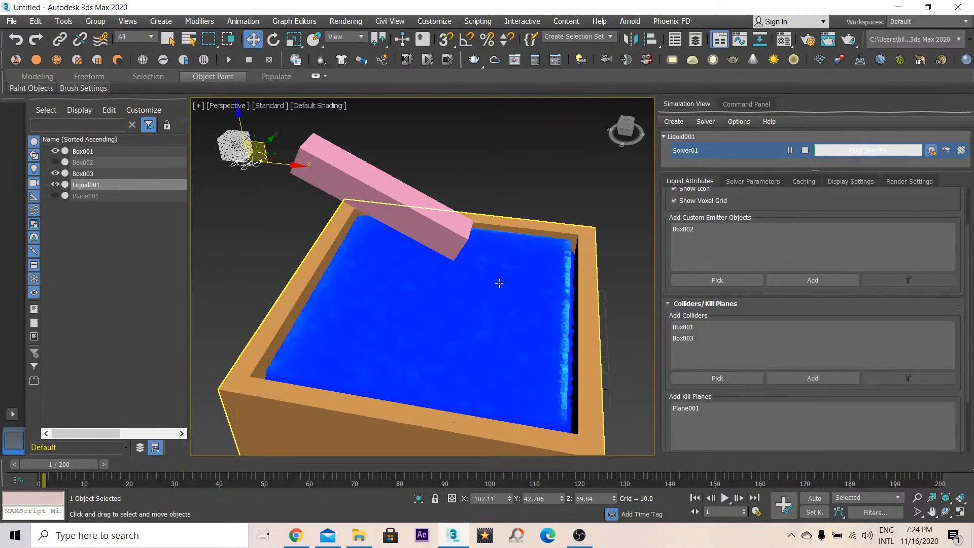
pyautogui.click(461, 336)
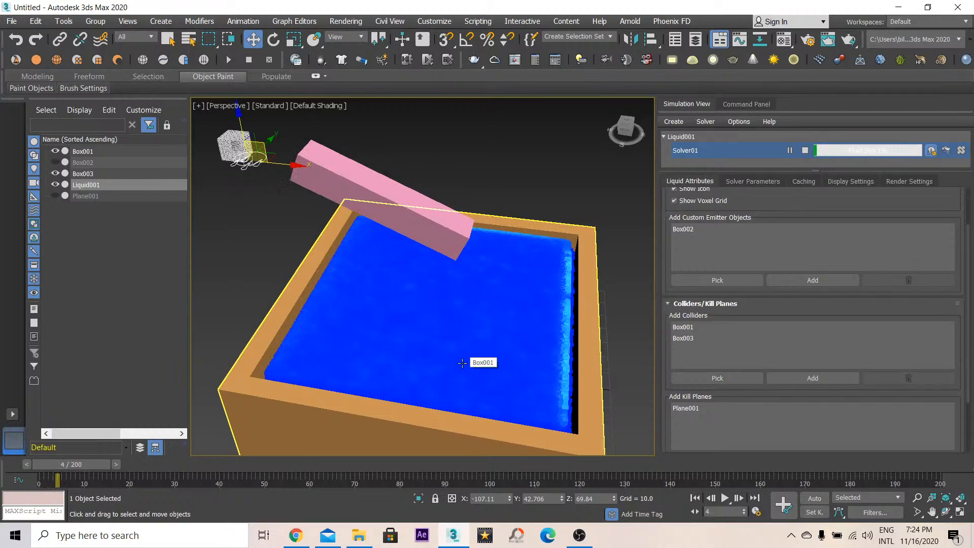
pyautogui.click(946, 512)
pyautogui.moveTo(470, 319); pyautogui.dragTo(460, 296)
pyautogui.moveTo(474, 300); pyautogui.dragTo(426, 446)
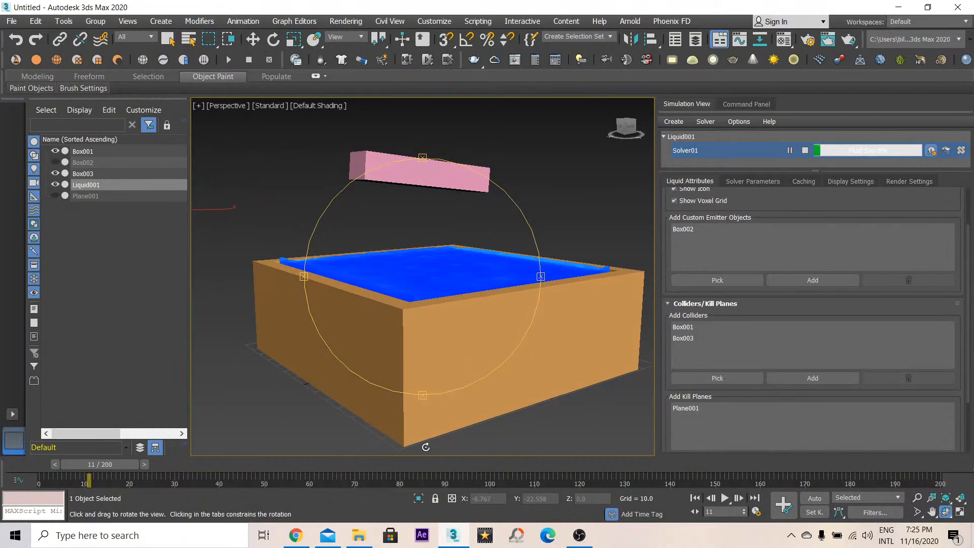
pyautogui.click(301, 539)
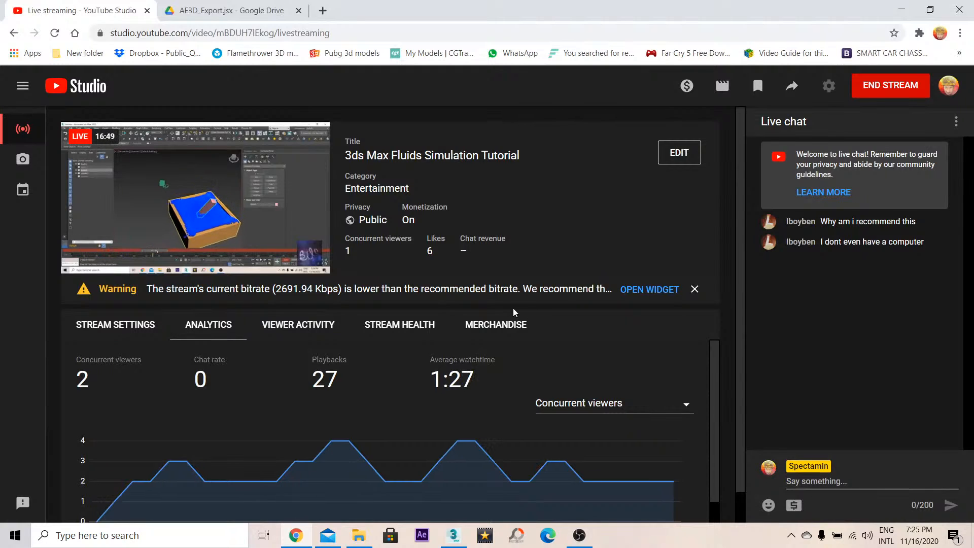
pyautogui.scroll(-1, 513, 311)
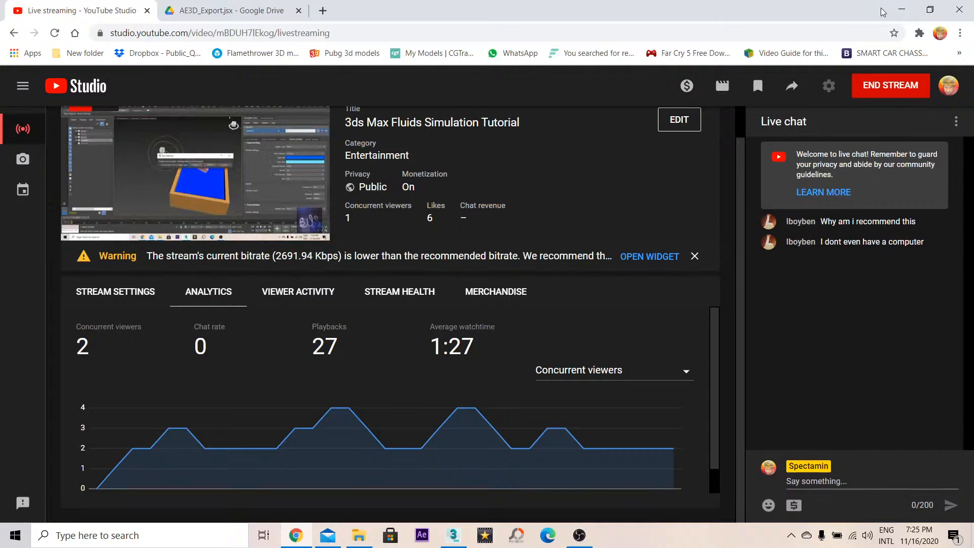
pyautogui.click(899, 14)
# - Set the liquid display's particle color channel to Density
pyautogui.moveTo(456, 275); pyautogui.dragTo(416, 275)
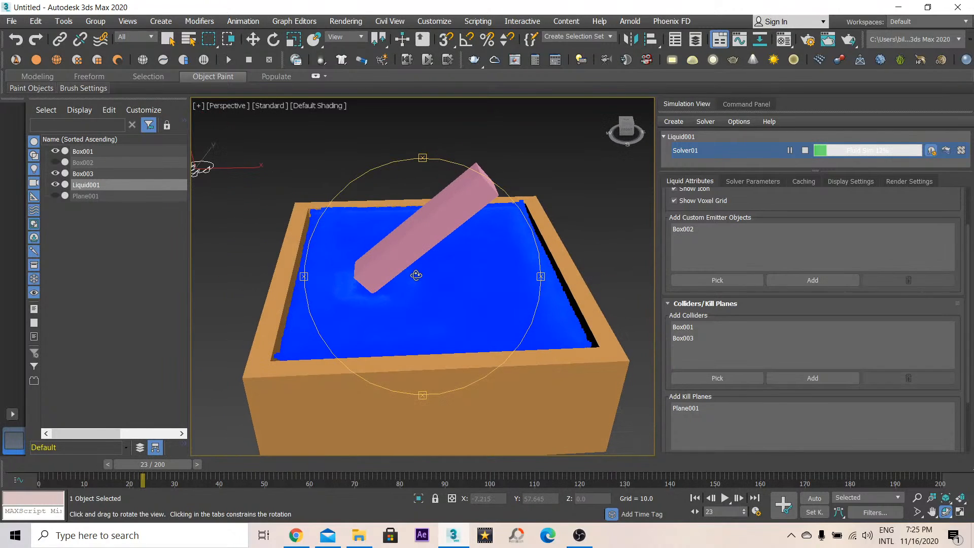
pyautogui.click(852, 181)
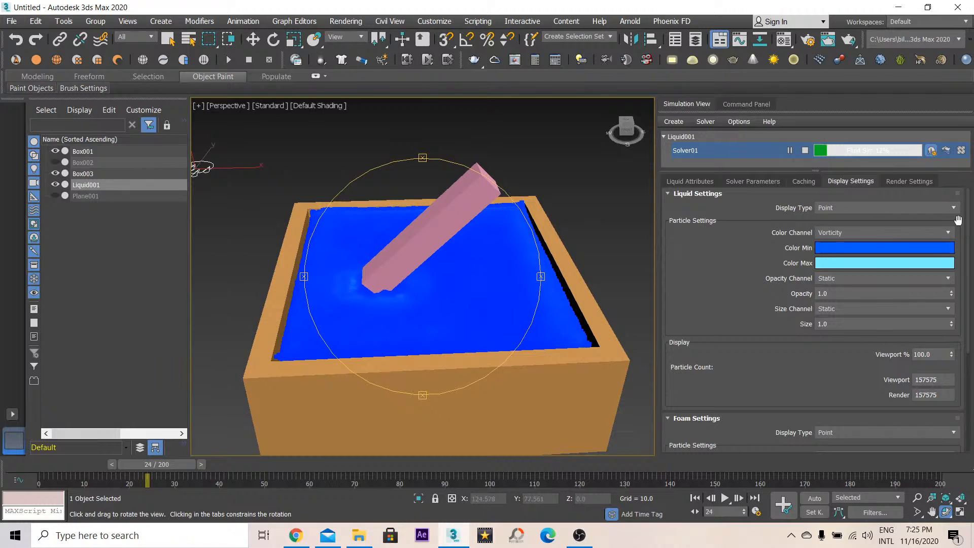
pyautogui.click(928, 233)
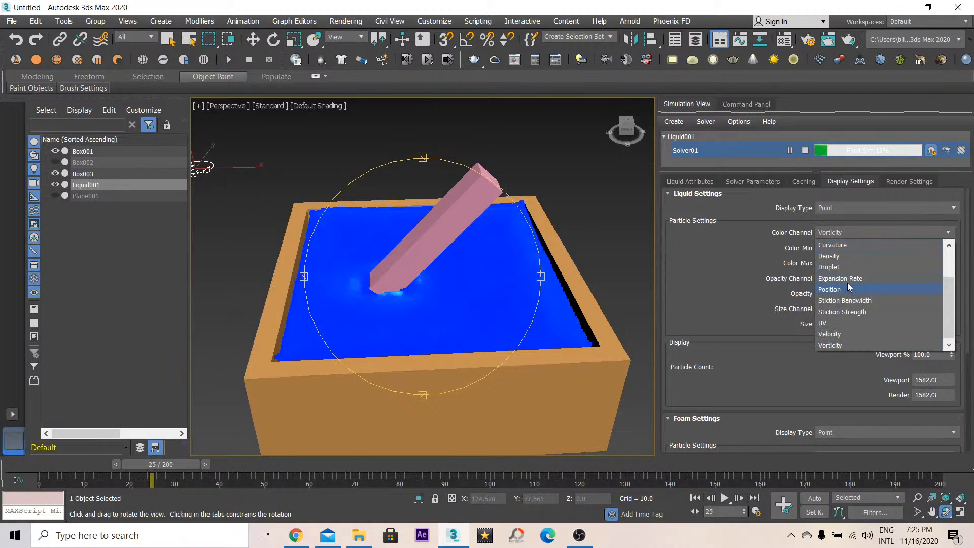
pyautogui.click(844, 255)
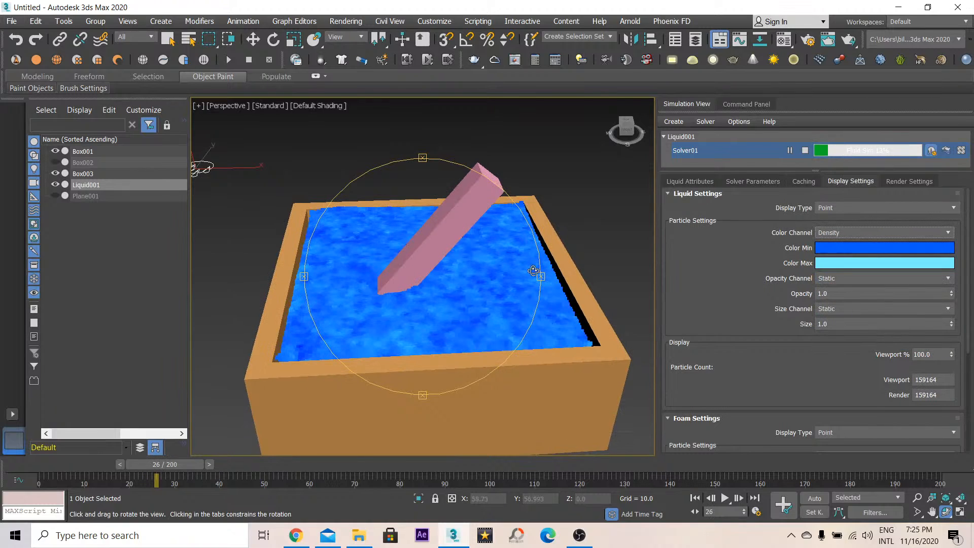
# - Set the liquid display's particle color channel to Velocity
pyautogui.click(921, 208)
pyautogui.click(921, 208)
pyautogui.click(893, 233)
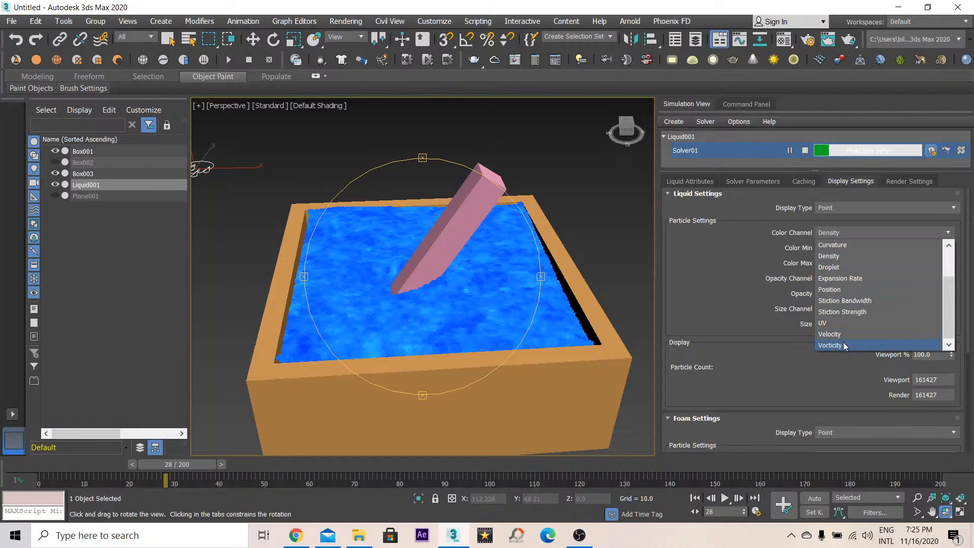
pyautogui.click(842, 333)
# - Orbit around the container to inspect the water being stirred by the bar as the simulation runs
pyautogui.moveTo(369, 288); pyautogui.dragTo(366, 250)
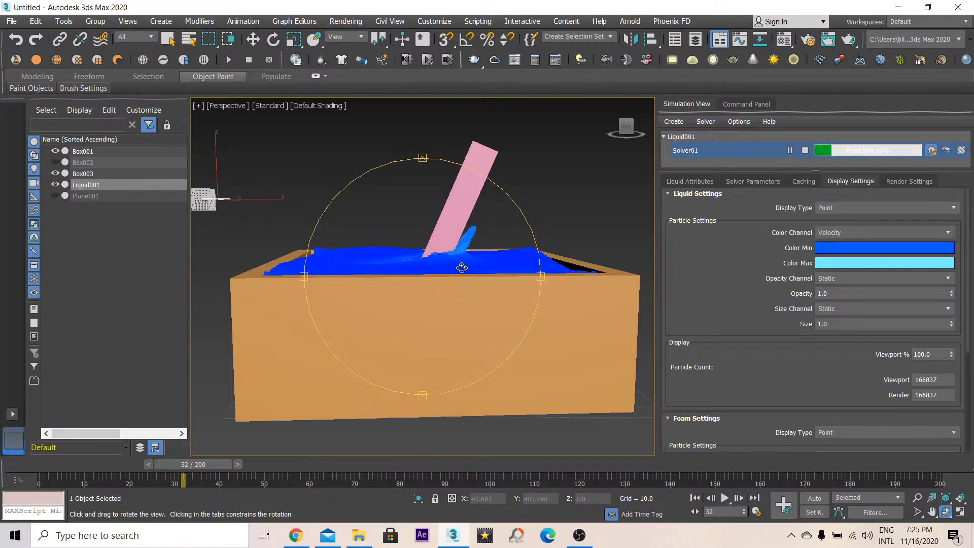
pyautogui.moveTo(462, 267); pyautogui.dragTo(460, 278)
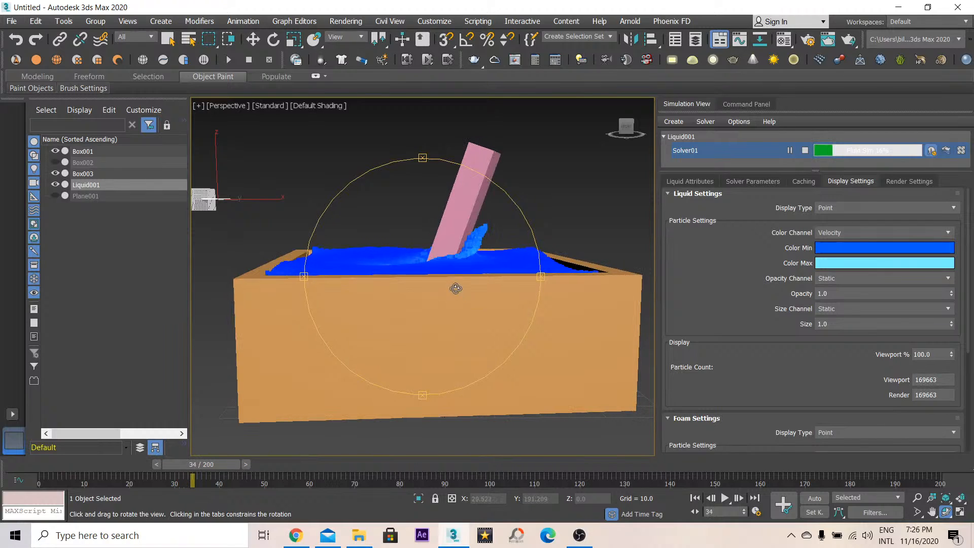
pyautogui.moveTo(456, 288); pyautogui.dragTo(516, 299)
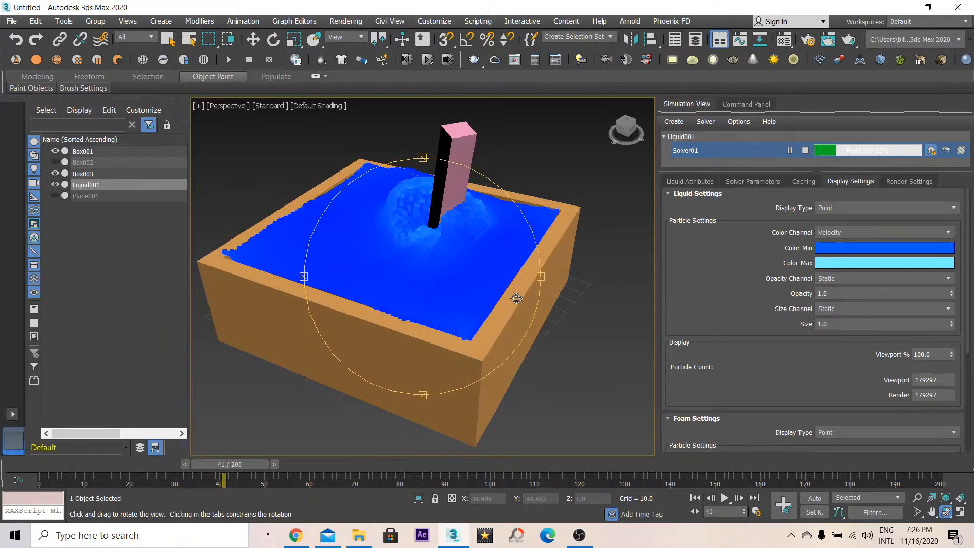
pyautogui.moveTo(517, 298); pyautogui.dragTo(485, 309)
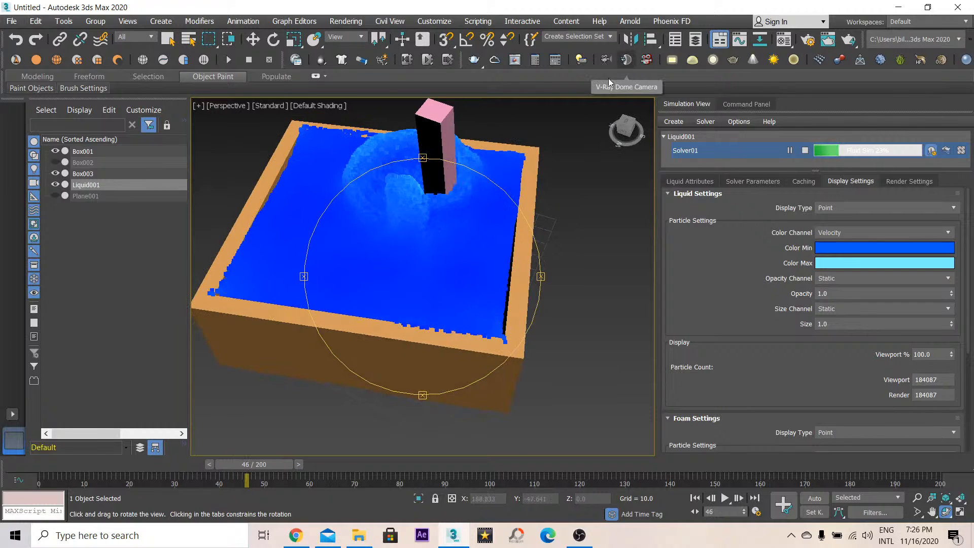
pyautogui.moveTo(431, 203); pyautogui.dragTo(483, 257)
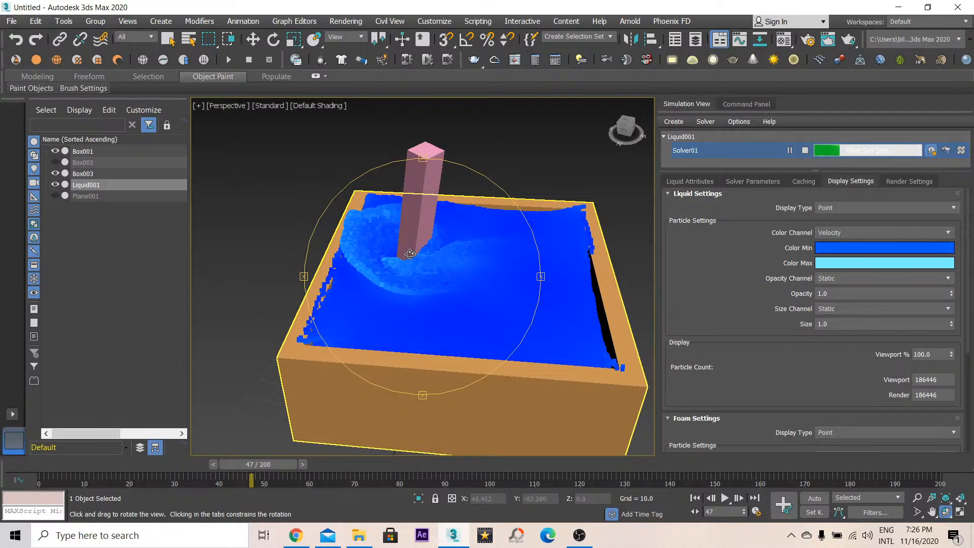
pyautogui.moveTo(410, 253); pyautogui.dragTo(463, 316)
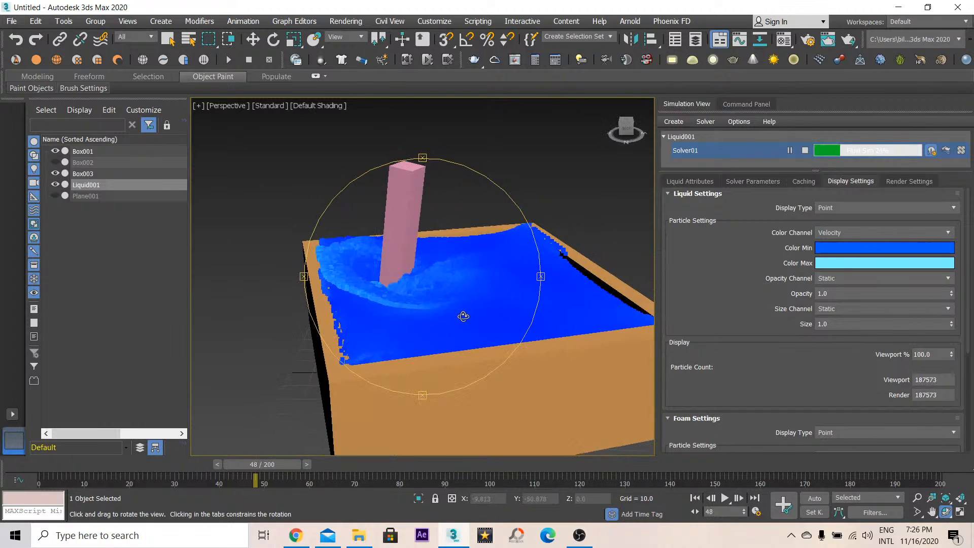
pyautogui.moveTo(419, 263); pyautogui.dragTo(392, 274)
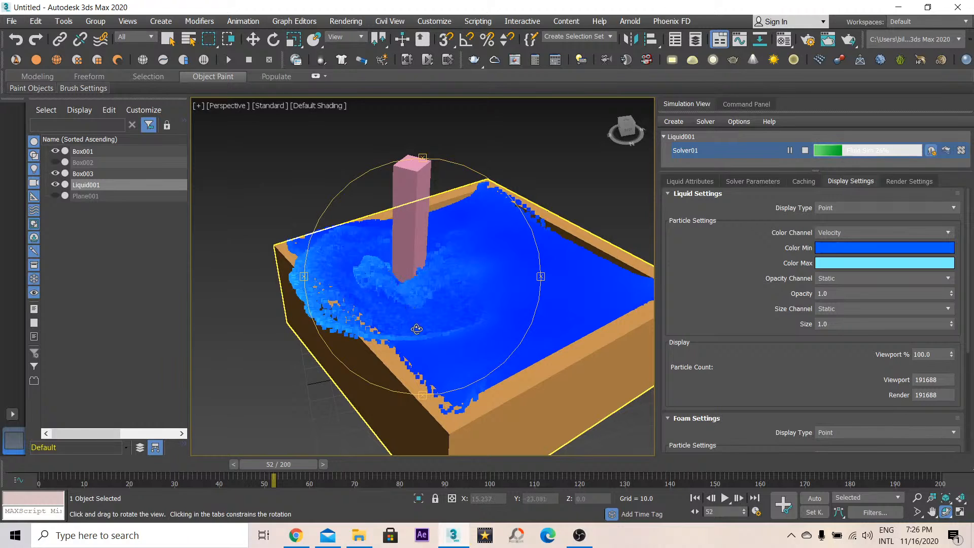
pyautogui.moveTo(417, 328); pyautogui.dragTo(351, 300)
pyautogui.moveTo(314, 252); pyautogui.dragTo(369, 294)
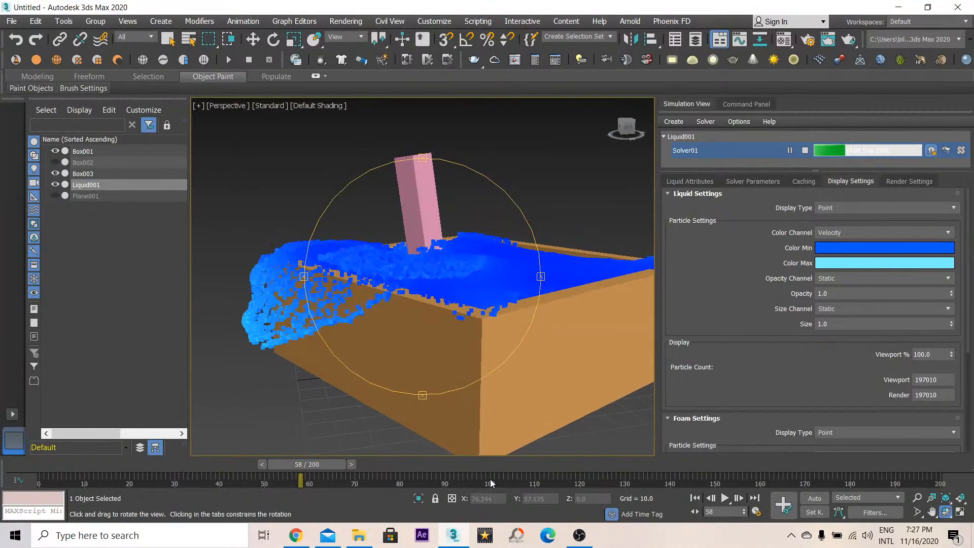
# - Switch to the browser to check the YouTube Studio live stream page and chat
pyautogui.click(299, 537)
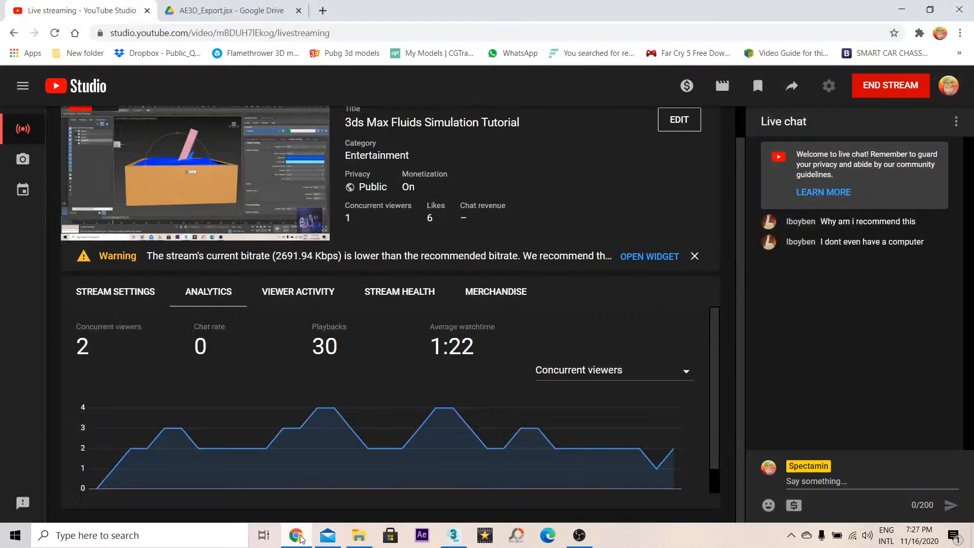
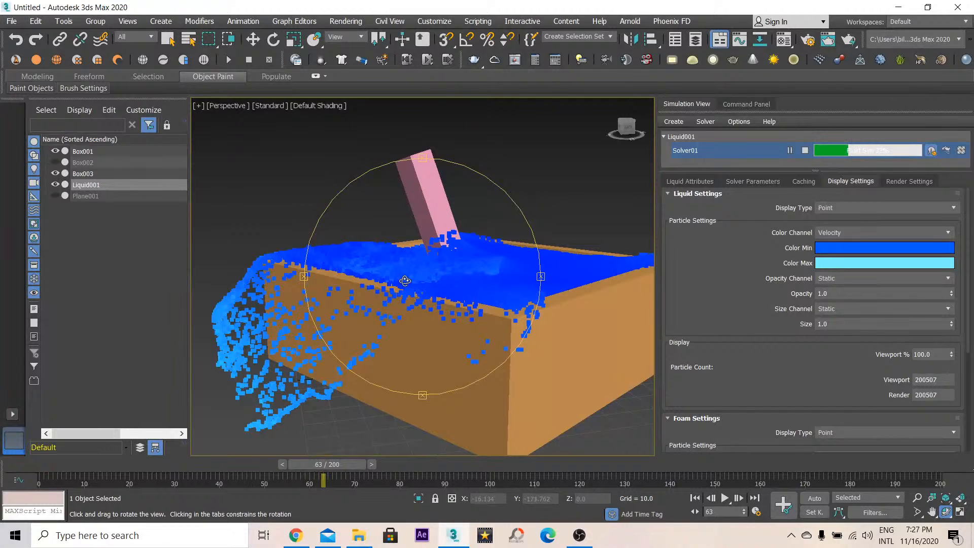
# - Select Liquid001 and orbit around the container to inspect the water being stirred as the simulation runs
pyautogui.moveTo(405, 280); pyautogui.dragTo(407, 258)
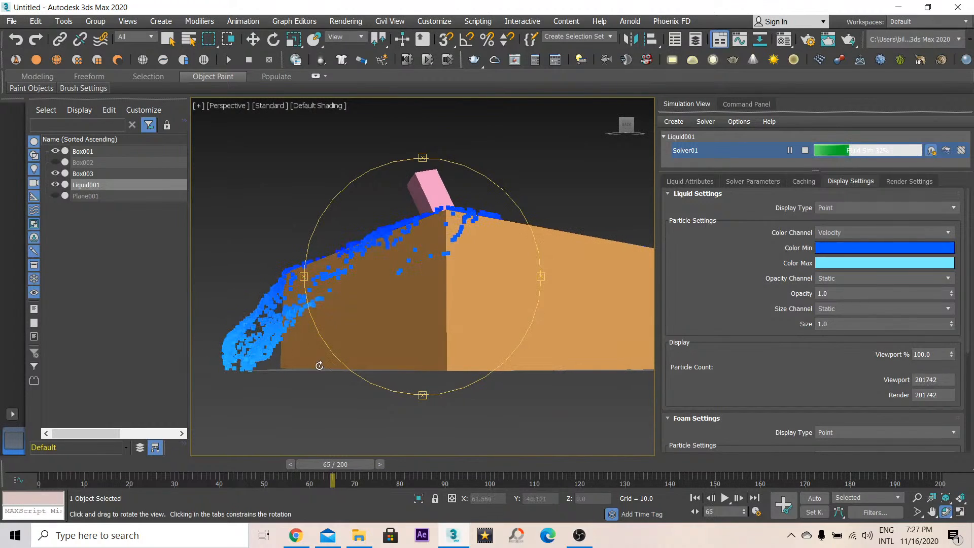
pyautogui.click(55, 195)
pyautogui.click(56, 195)
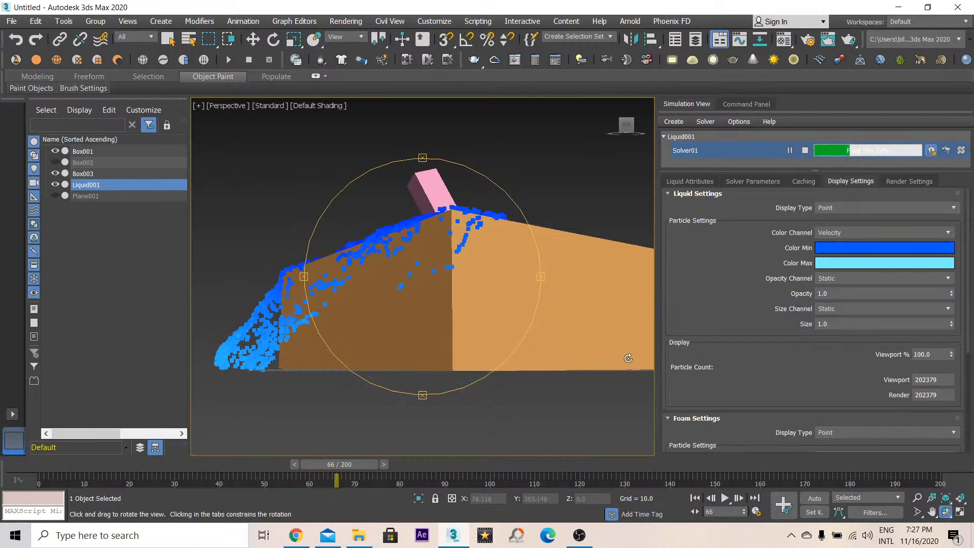
pyautogui.moveTo(342, 374); pyautogui.dragTo(250, 375)
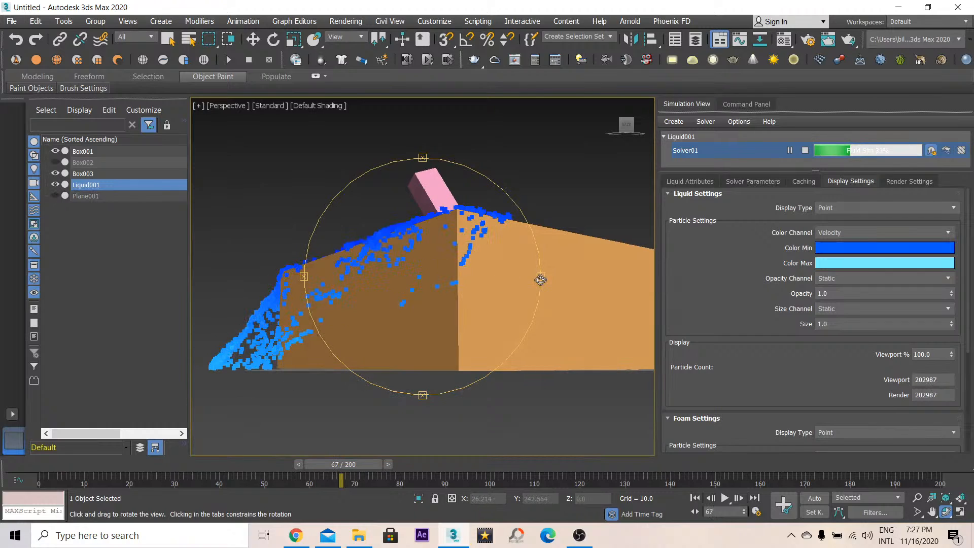
pyautogui.moveTo(543, 276)
pyautogui.mouseDown()
pyautogui.moveTo(522, 279)
pyautogui.moveTo(531, 279)
pyautogui.mouseUp()
pyautogui.moveTo(377, 328); pyautogui.dragTo(429, 329, button='middle')
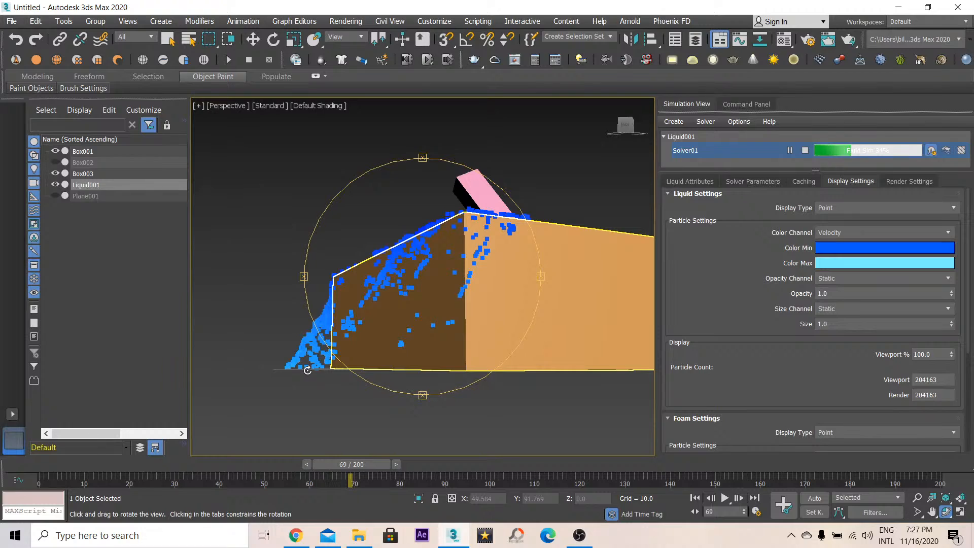
pyautogui.moveTo(354, 343); pyautogui.dragTo(492, 280)
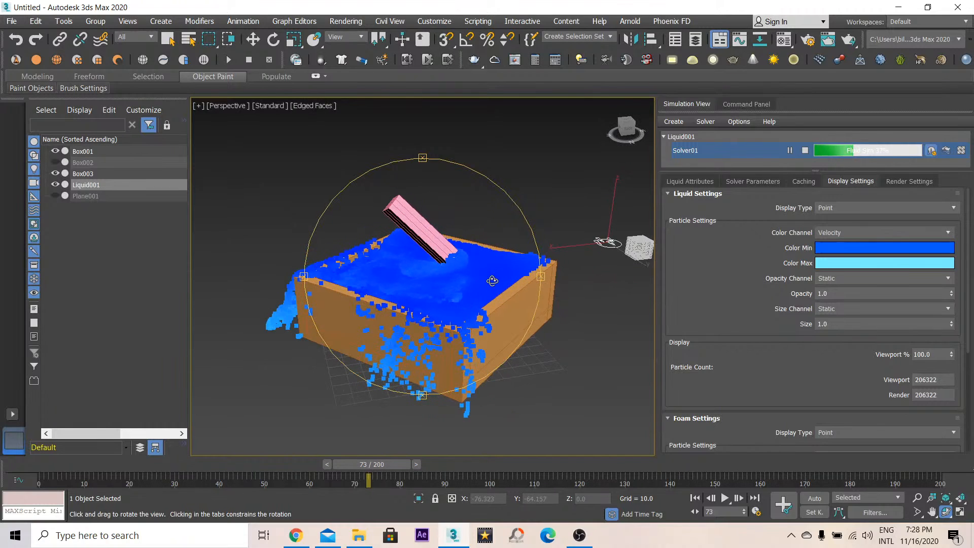
pyautogui.moveTo(420, 239); pyautogui.dragTo(468, 280)
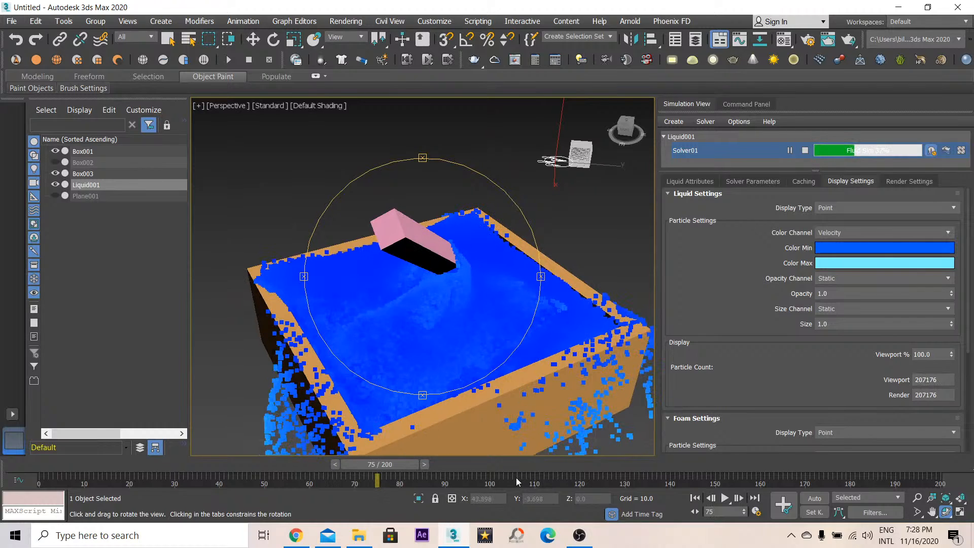
pyautogui.moveTo(417, 299); pyautogui.dragTo(452, 277)
pyautogui.moveTo(455, 277); pyautogui.dragTo(496, 285)
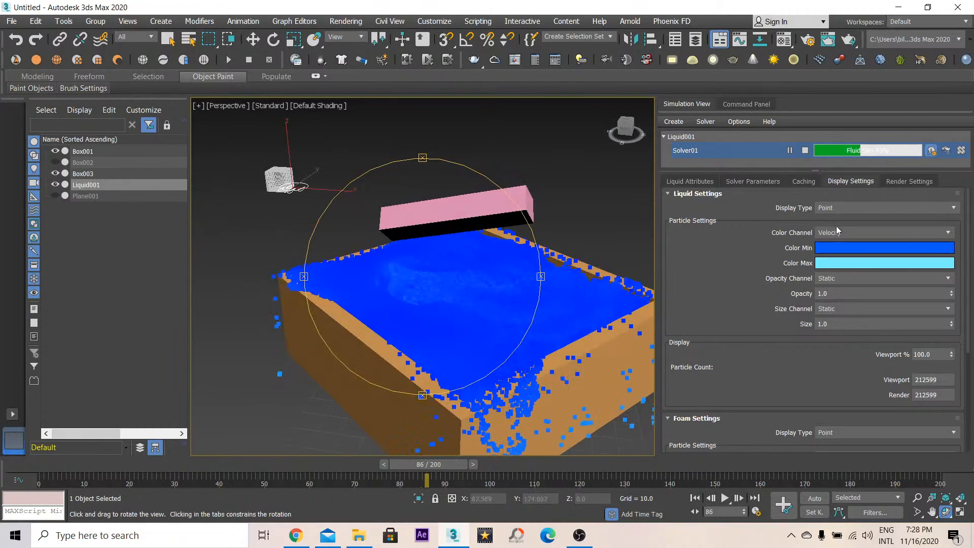
# - Set the liquid display's particle color channel to Droplet
pyautogui.click(837, 232)
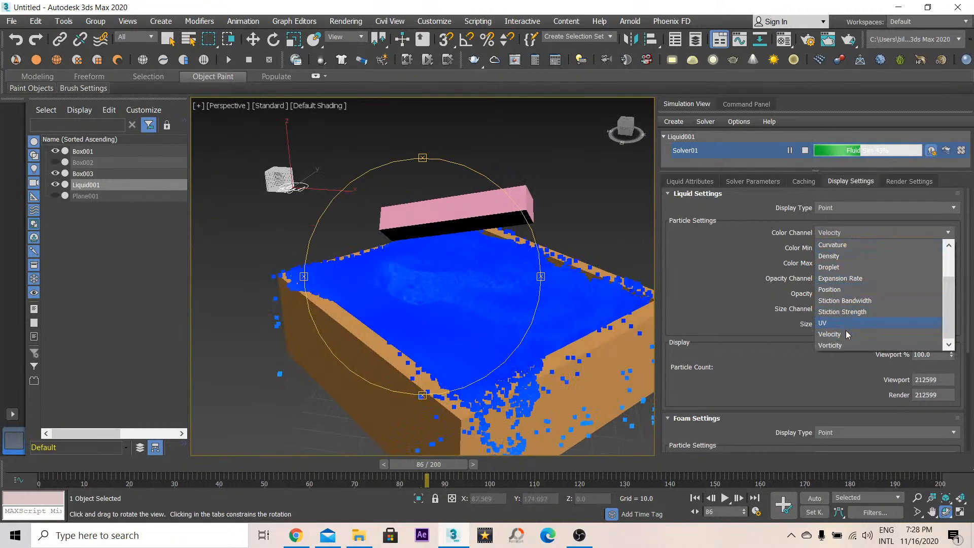
pyautogui.click(852, 266)
pyautogui.moveTo(583, 284); pyautogui.dragTo(479, 298)
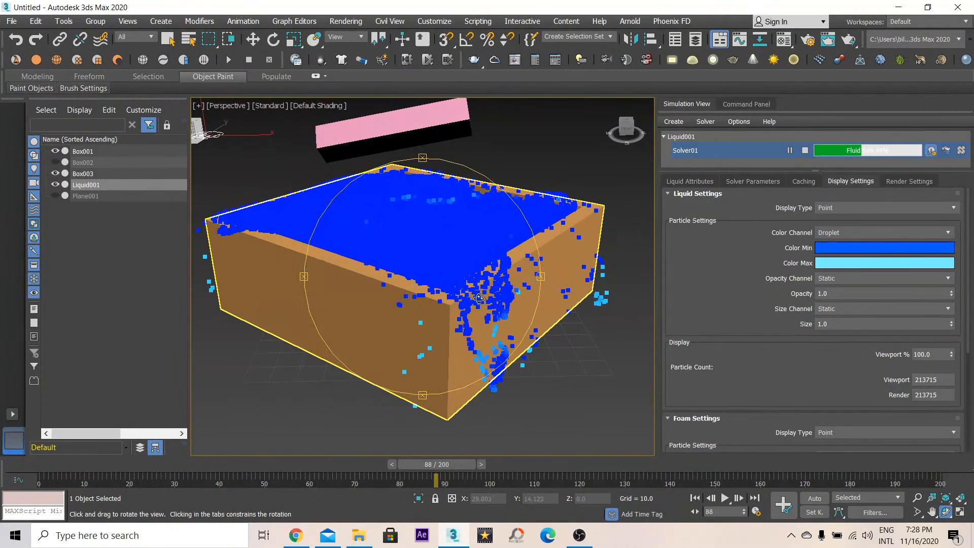
pyautogui.moveTo(617, 294); pyautogui.dragTo(629, 292)
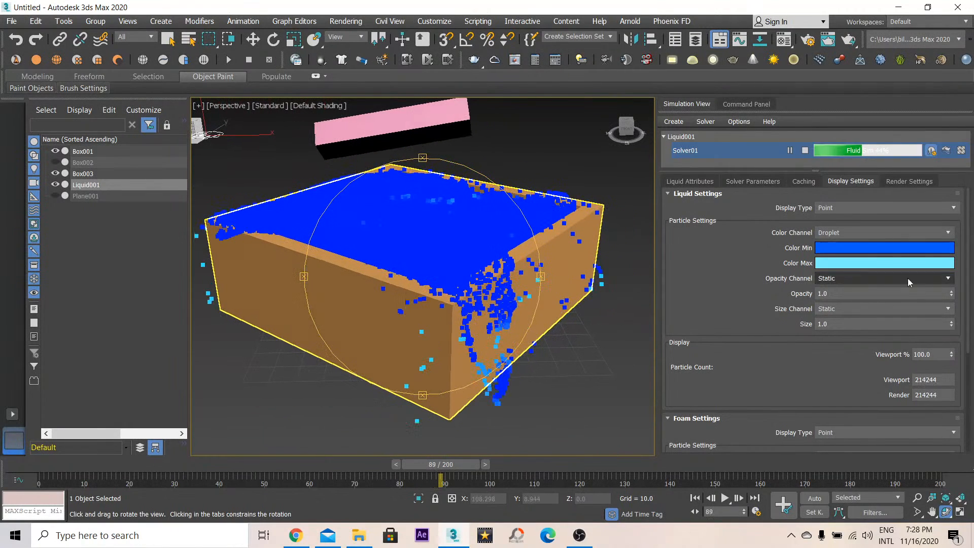
# - Set the liquid display's particle color channel to Age
pyautogui.click(850, 231)
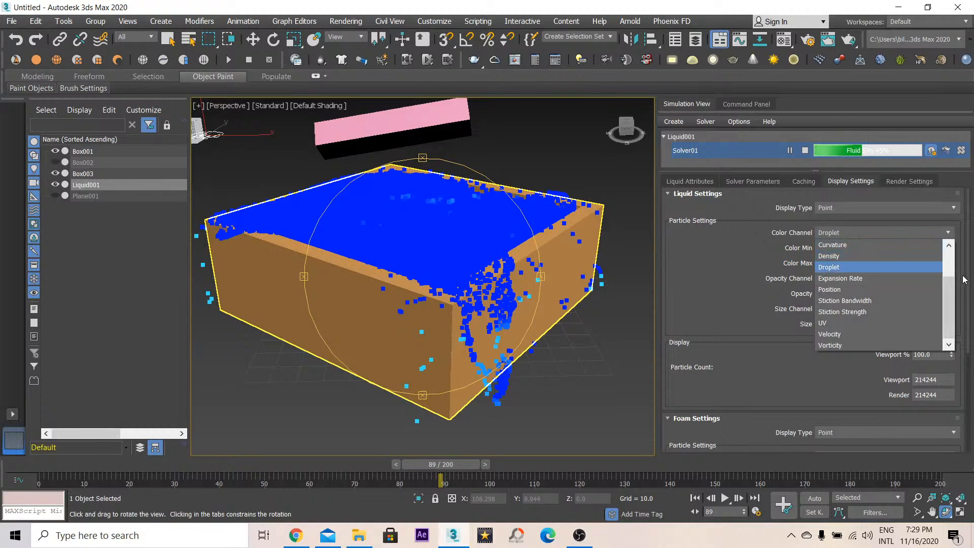
pyautogui.moveTo(953, 288); pyautogui.dragTo(951, 243)
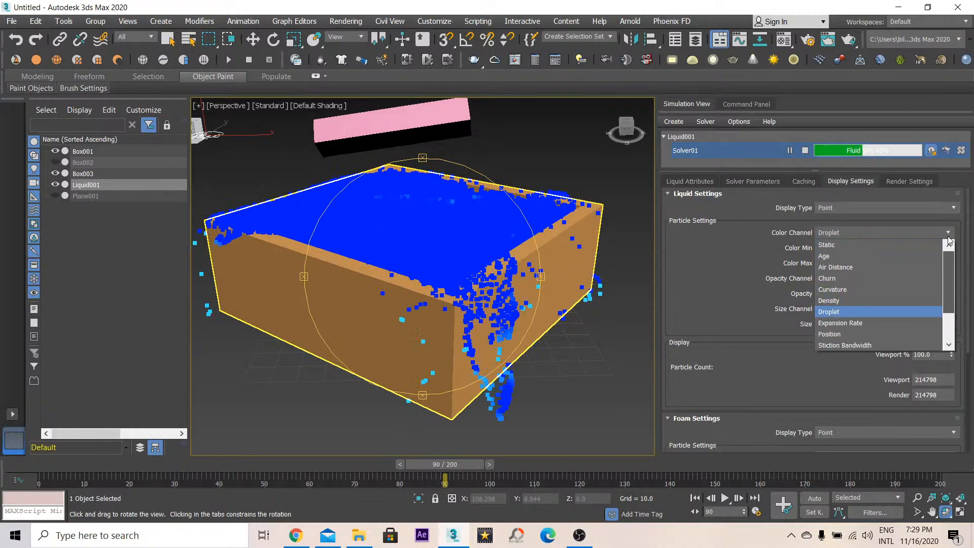
pyautogui.click(832, 257)
pyautogui.moveTo(441, 274); pyautogui.dragTo(461, 304)
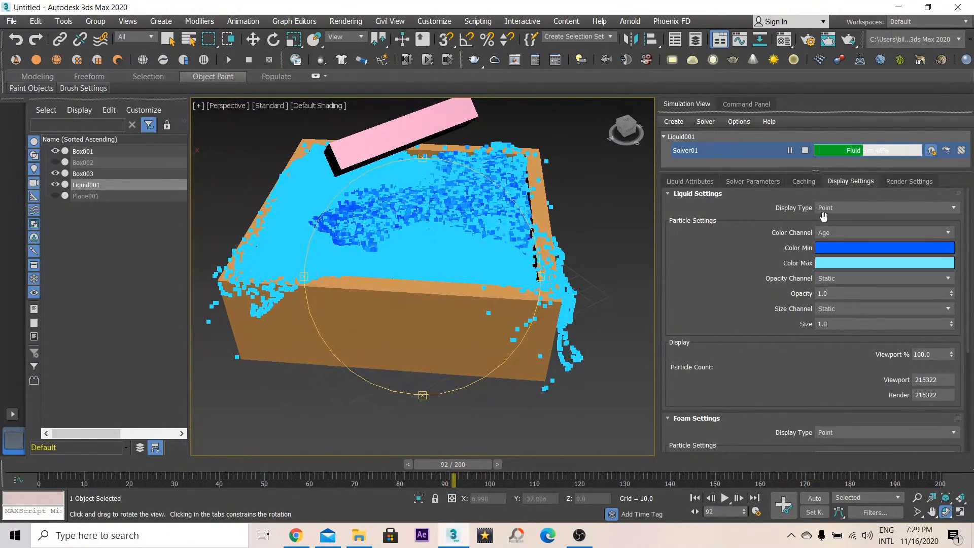
# - Set the liquid display's particle color channel to Air Distance
pyautogui.click(846, 234)
pyautogui.click(846, 266)
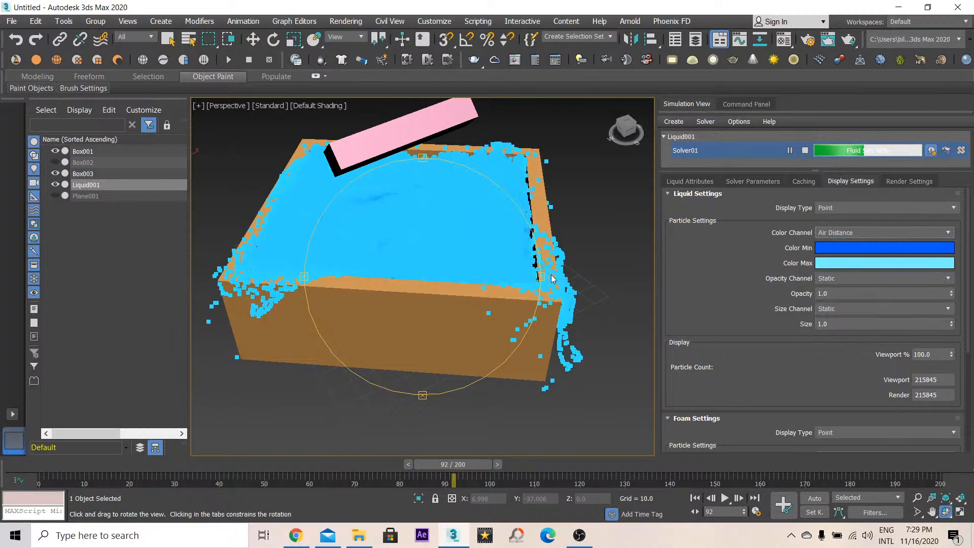
pyautogui.moveTo(552, 278); pyautogui.dragTo(461, 276)
# - Switch the particle color channel to Churn and then to Curvature
pyautogui.click(902, 232)
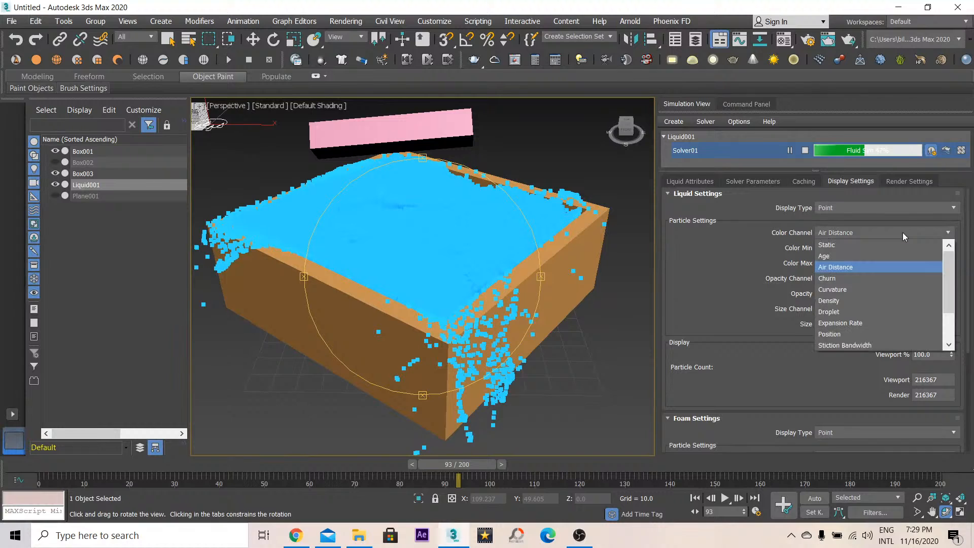
pyautogui.click(840, 279)
pyautogui.click(862, 233)
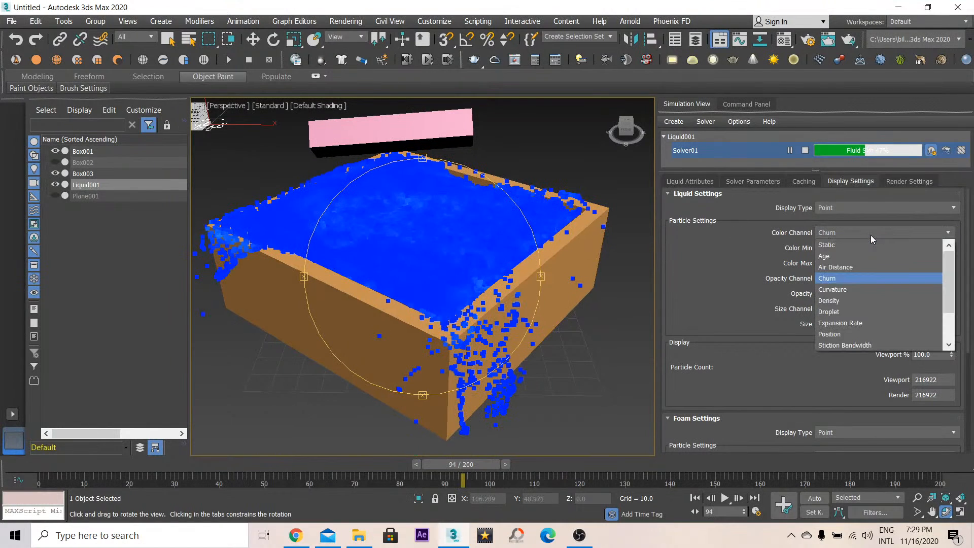
pyautogui.click(857, 289)
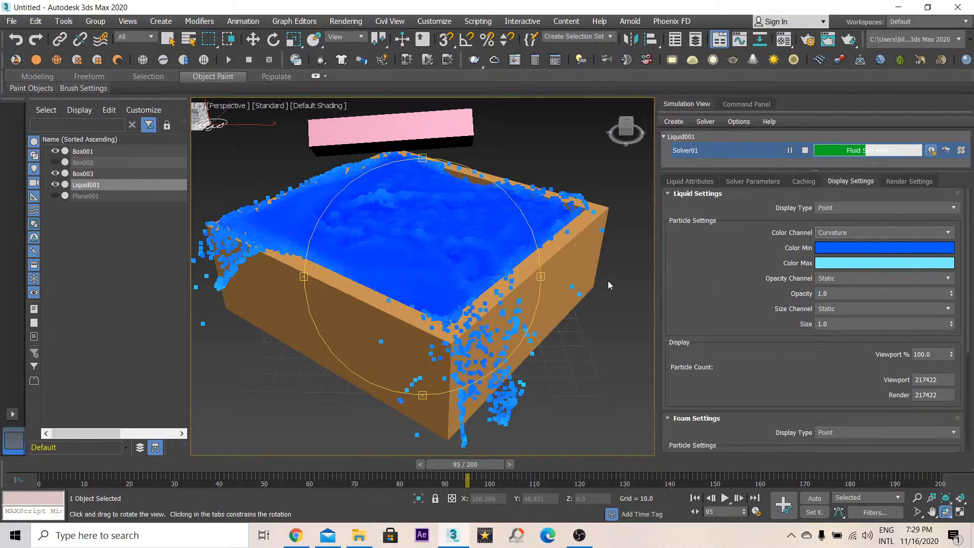
# - Set the liquid display's particle color channel to Density
pyautogui.moveTo(379, 263); pyautogui.dragTo(423, 260)
pyautogui.click(857, 232)
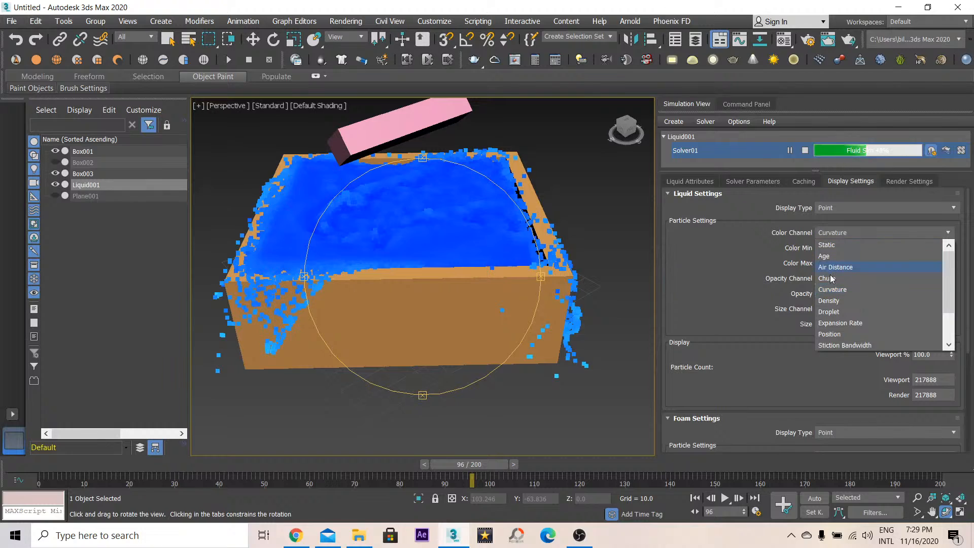
pyautogui.click(840, 301)
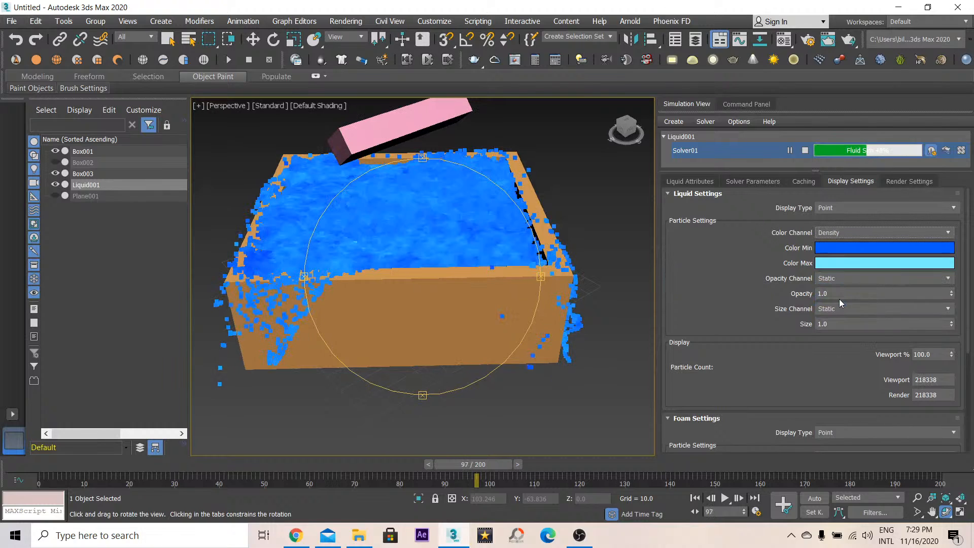
# - Set the liquid display's particle color channel to Stiction Strength
pyautogui.click(857, 233)
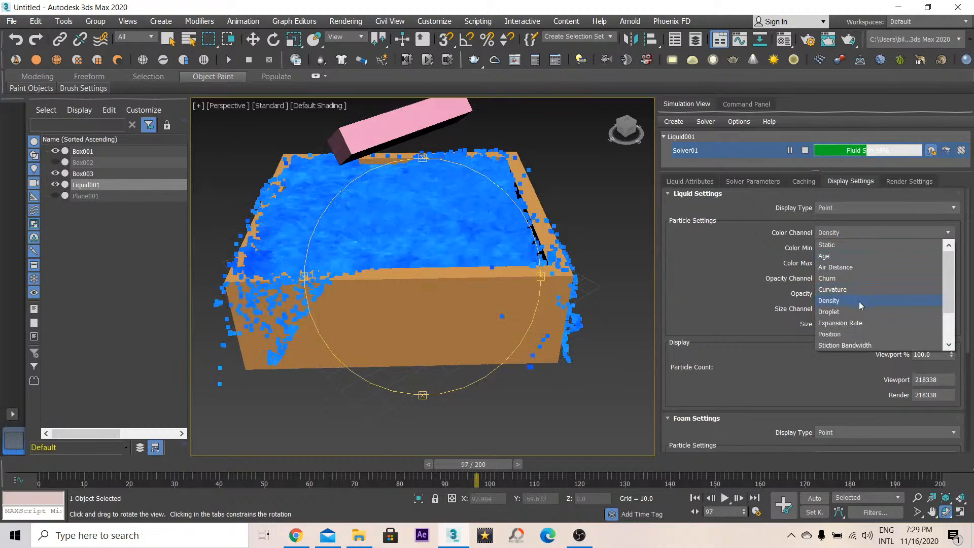
pyautogui.moveTo(950, 307); pyautogui.dragTo(948, 334)
pyautogui.click(834, 312)
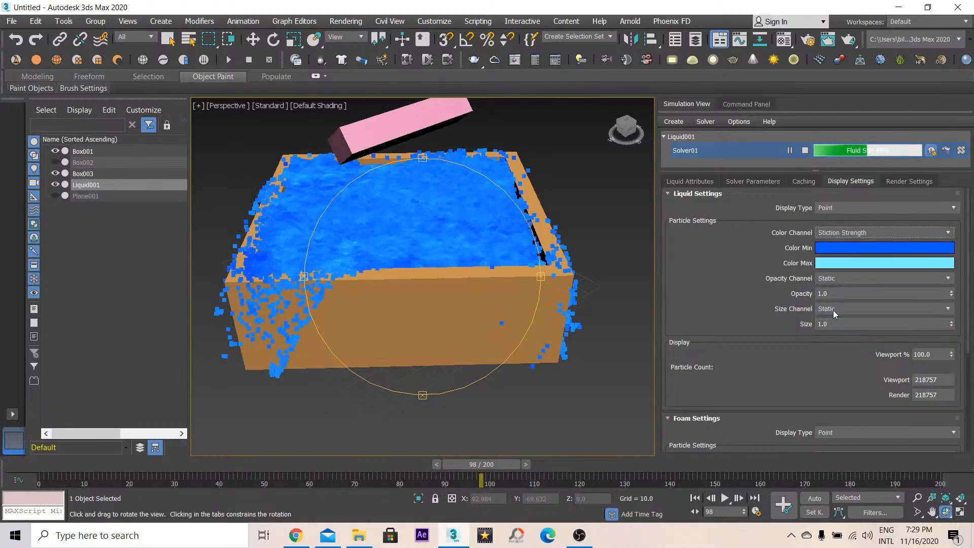
# - Set the liquid display's particle color channel to Vorticity
pyautogui.click(858, 234)
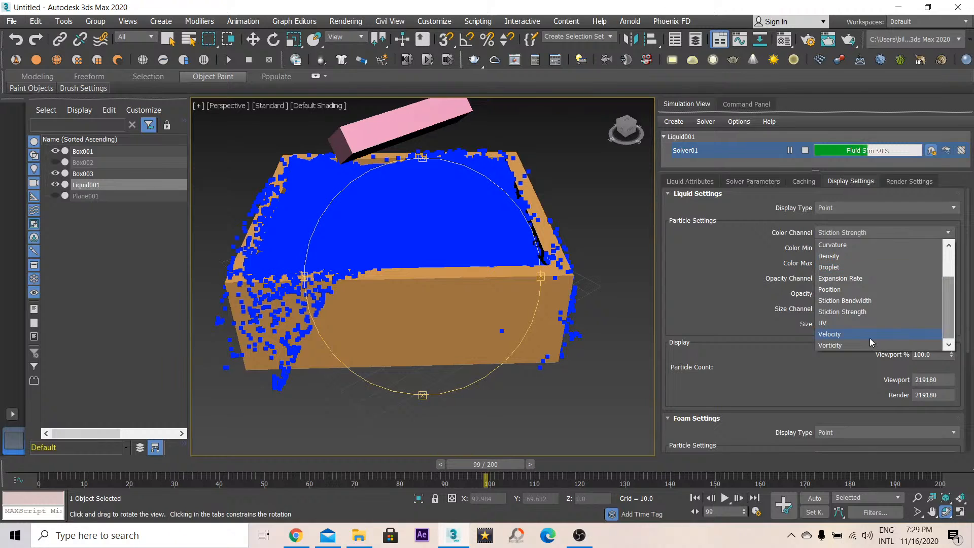
pyautogui.click(851, 344)
pyautogui.moveTo(386, 214); pyautogui.dragTo(428, 229)
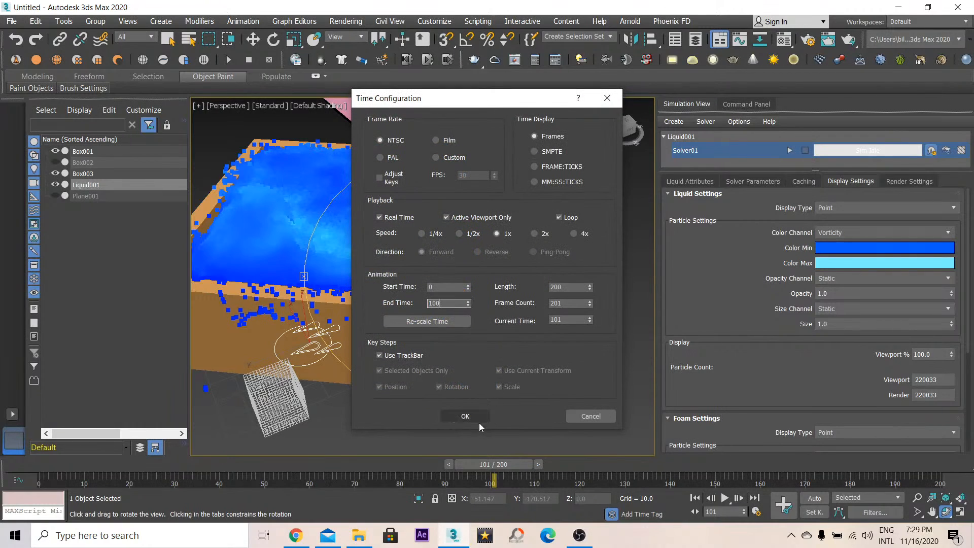
# - Set the animation end time to 100 frames and play the animation from the start
pyautogui.click(478, 420)
pyautogui.moveTo(679, 466); pyautogui.dragTo(52, 380)
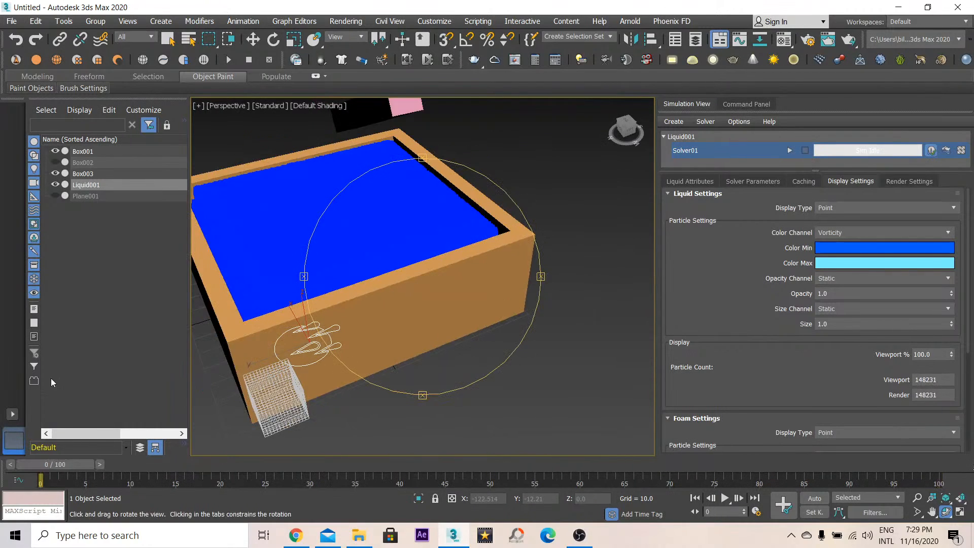
pyautogui.moveTo(451, 298); pyautogui.dragTo(577, 315)
pyautogui.click(725, 498)
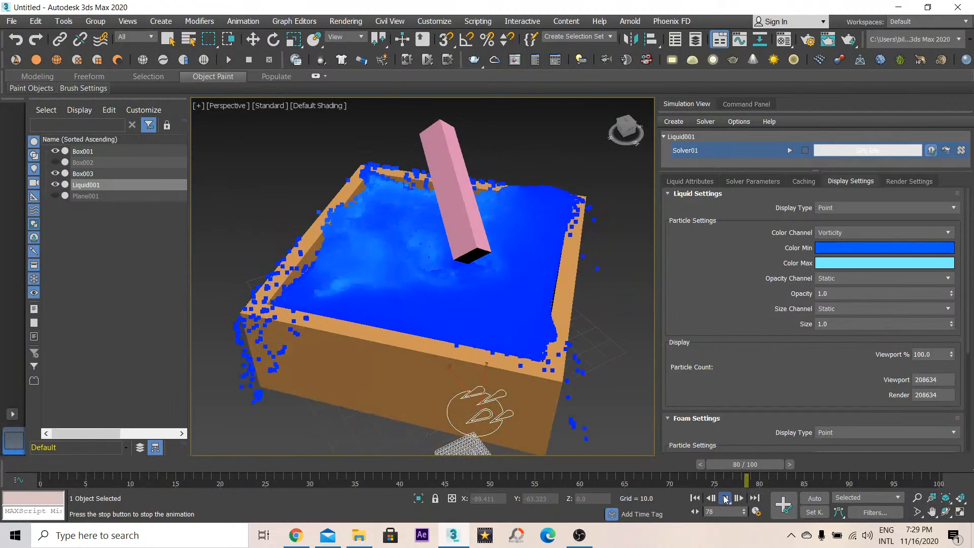
# - Set the liquid display's particle color channel to Density while viewing the whole container
pyautogui.scroll(-5, 397, 282)
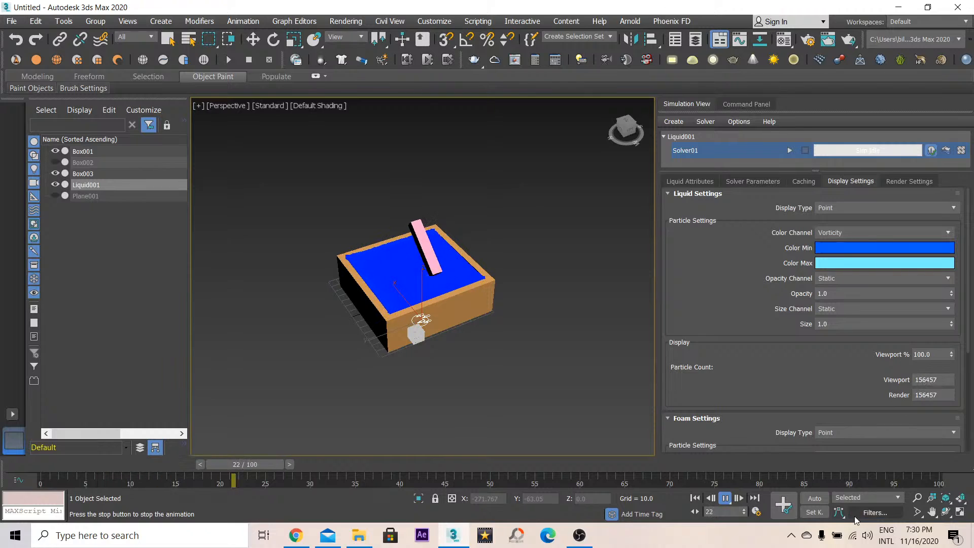
pyautogui.click(945, 512)
pyautogui.moveTo(373, 315); pyautogui.dragTo(479, 338)
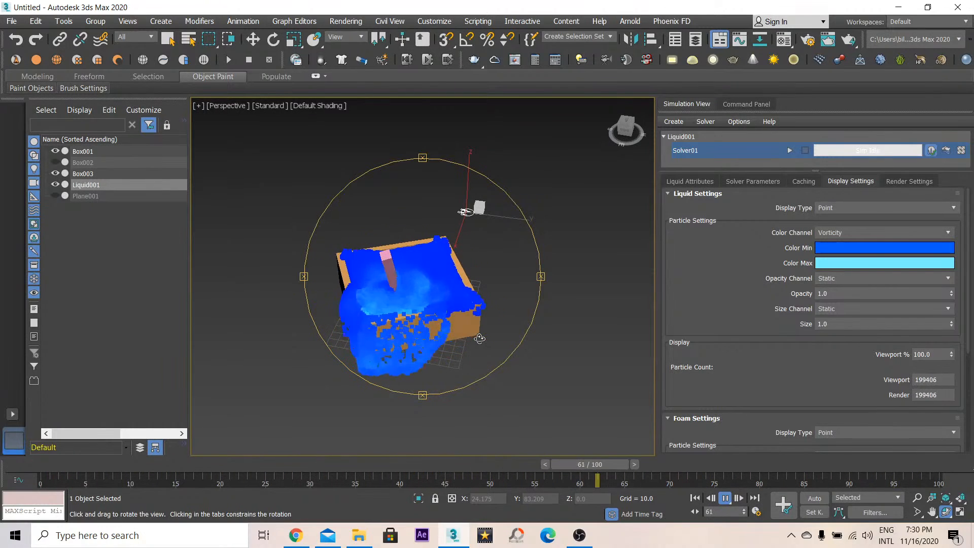
pyautogui.click(856, 233)
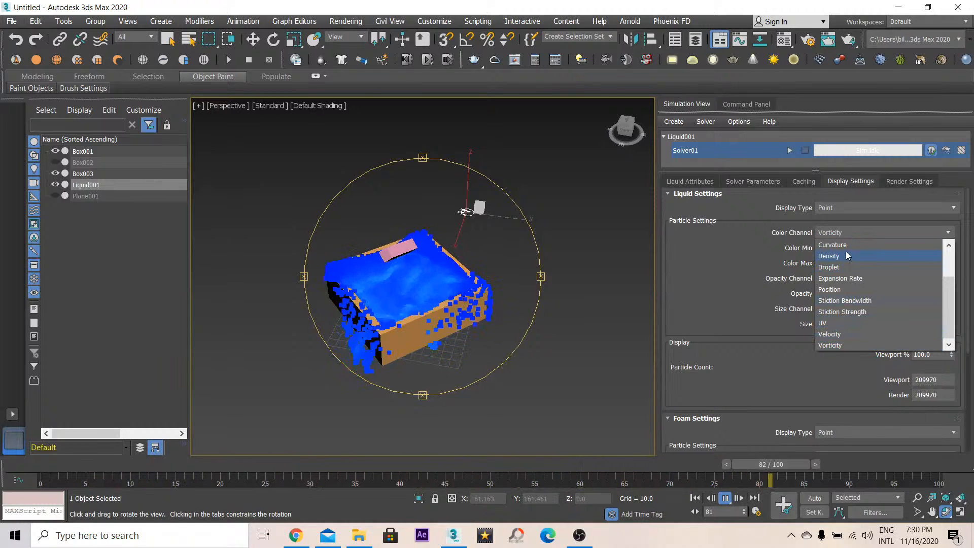
pyautogui.click(845, 253)
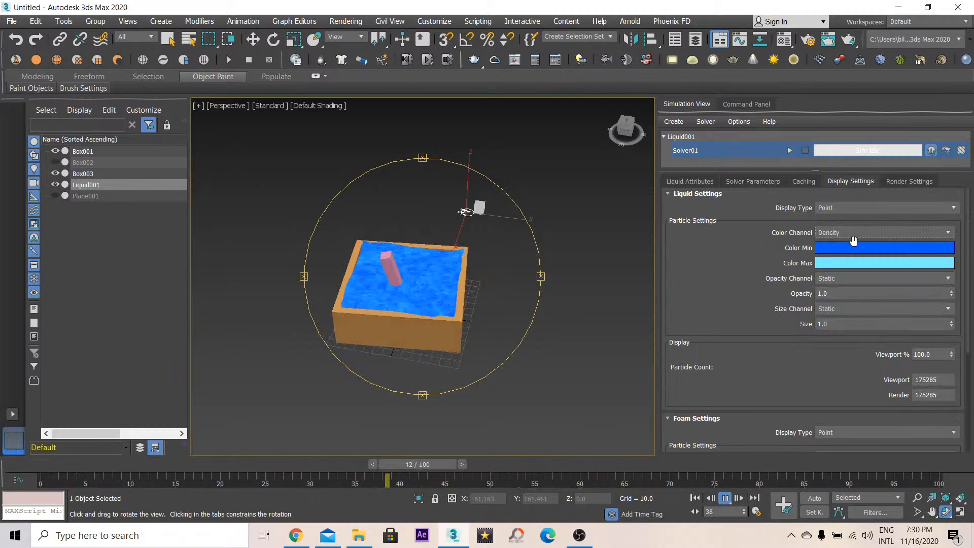
# - Set the liquid display's particle color channel to Age
pyautogui.click(916, 232)
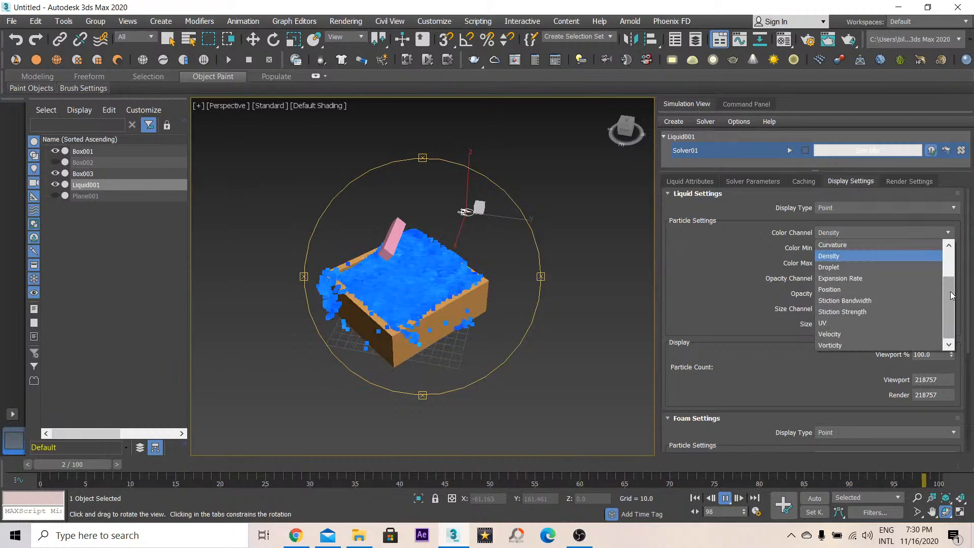
pyautogui.moveTo(949, 291); pyautogui.dragTo(949, 267)
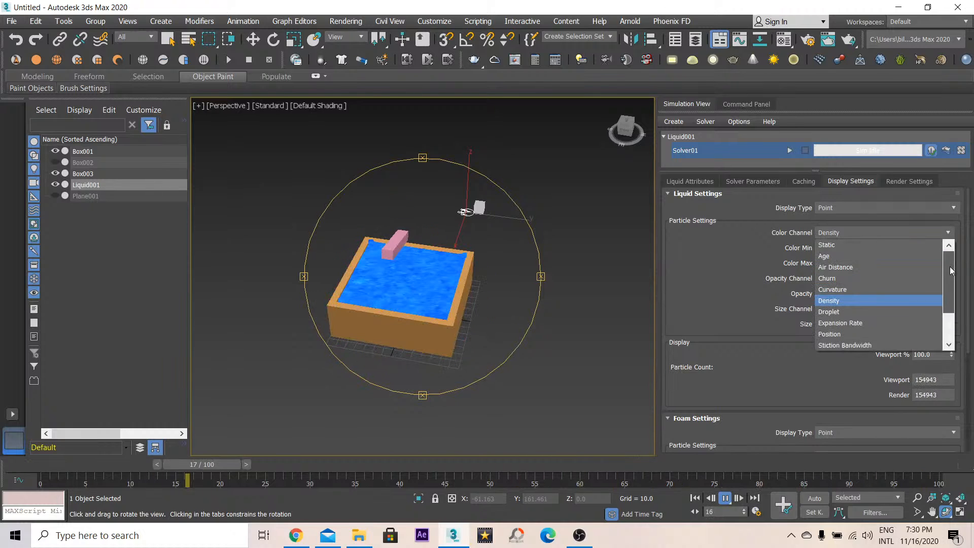
pyautogui.click(845, 257)
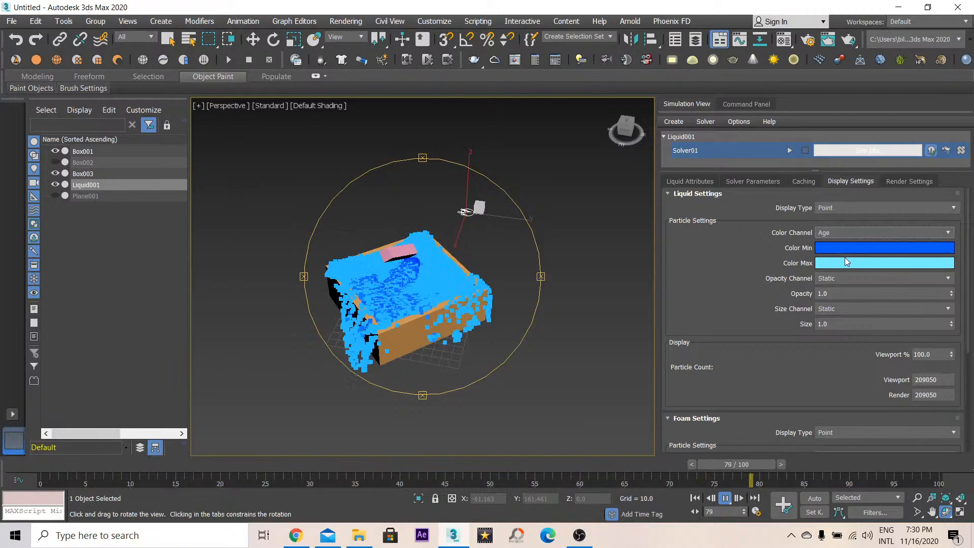
# - Set the liquid display's particle color channel to Expansion Rate
pyautogui.click(857, 233)
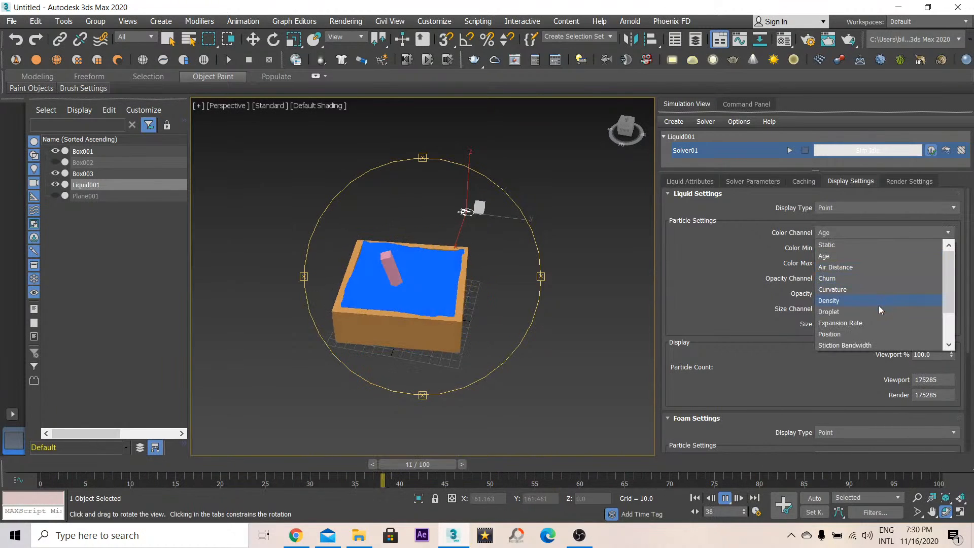
pyautogui.click(912, 323)
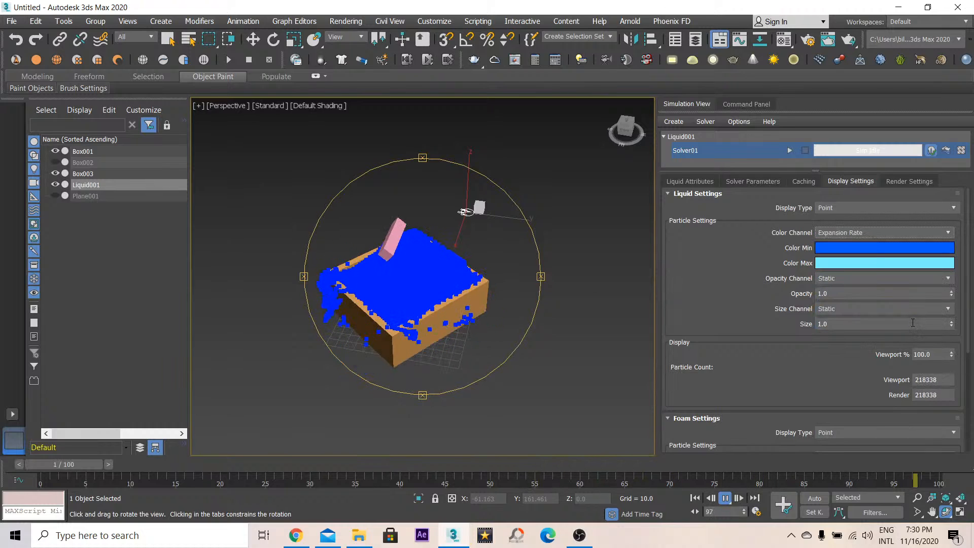
# - Set the liquid display's particle color channel to Velocity
pyautogui.click(904, 232)
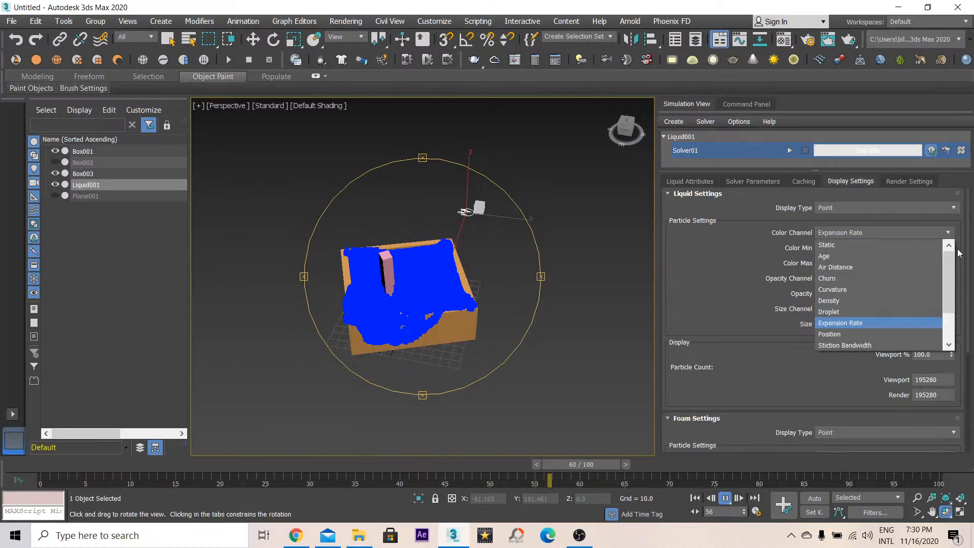
pyautogui.moveTo(948, 278); pyautogui.dragTo(948, 332)
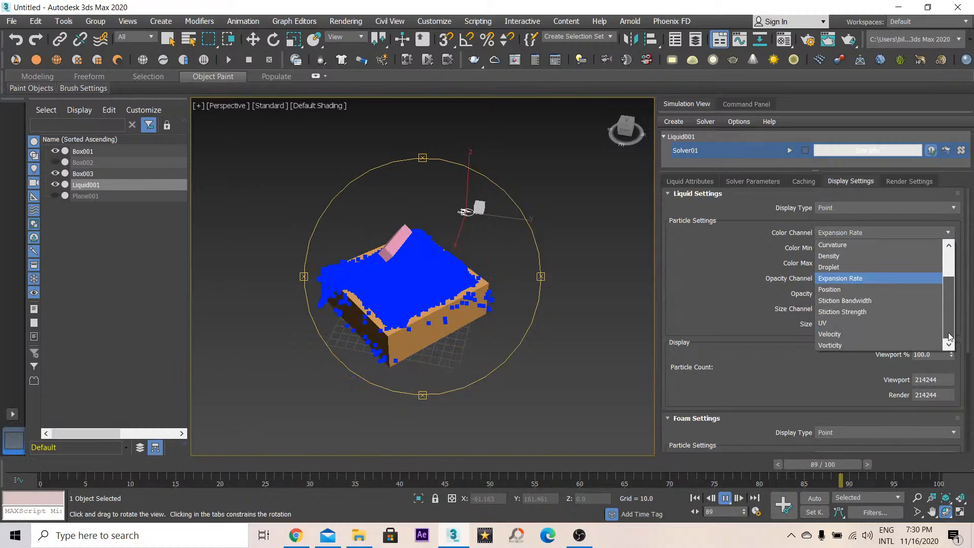
pyautogui.click(845, 334)
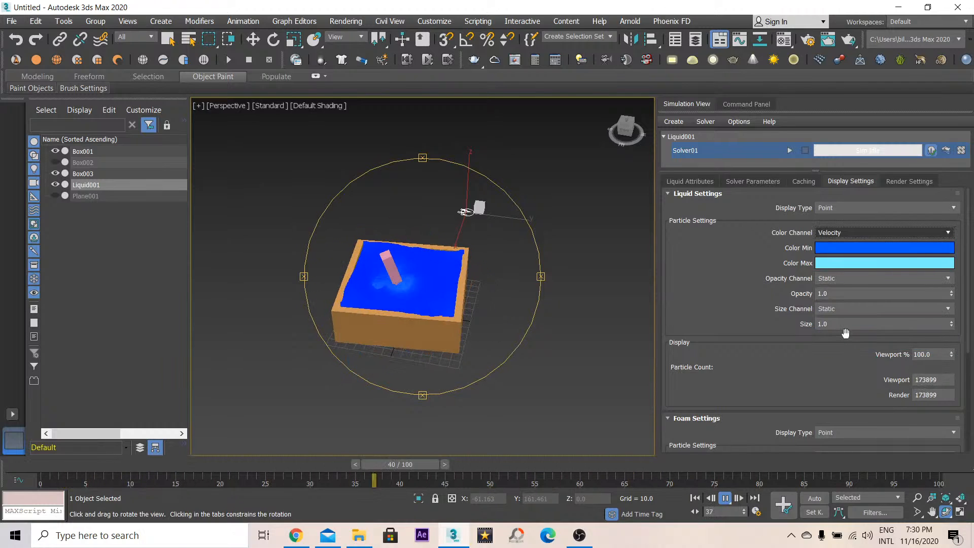
# - Set the liquid display's particle color channel to Vorticity and scrub through the animation
pyautogui.click(913, 233)
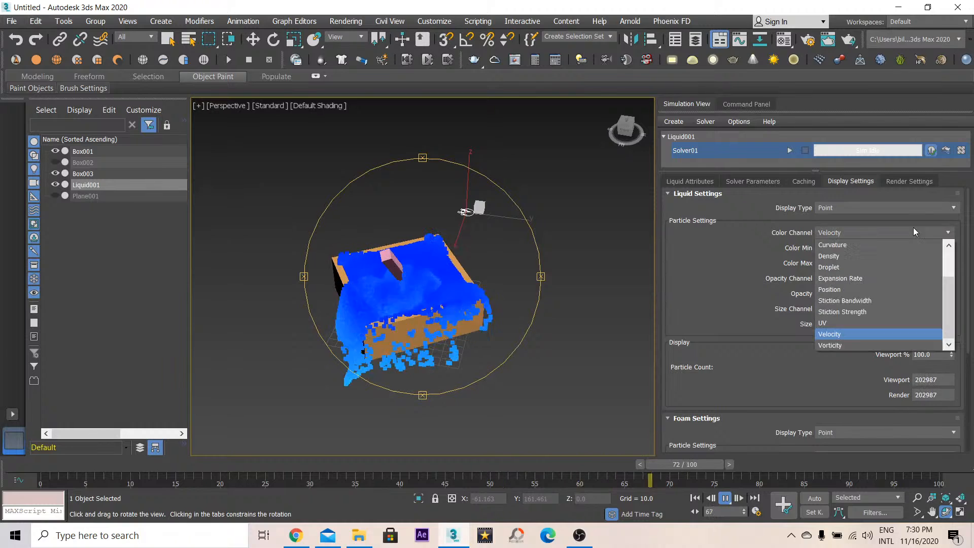
pyautogui.click(853, 344)
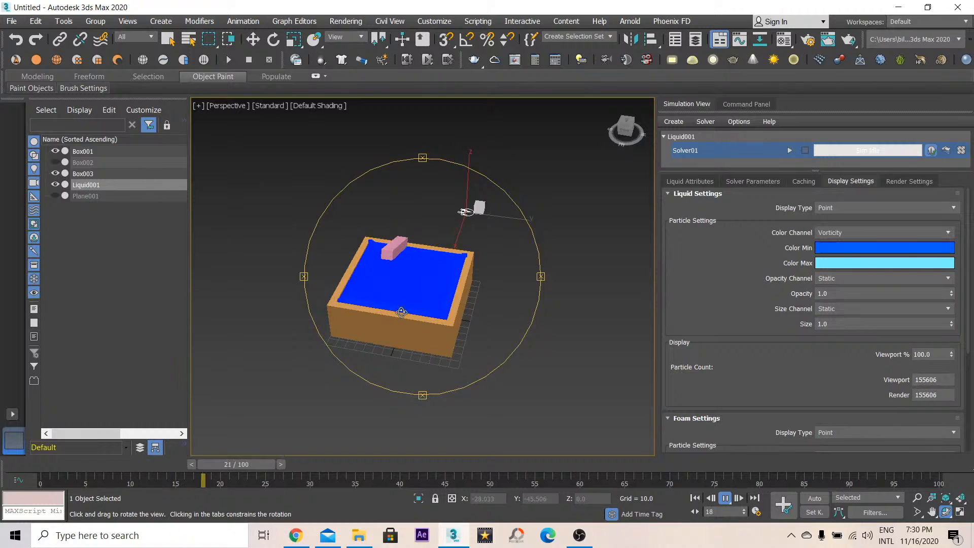
pyautogui.scroll(3, 396, 306)
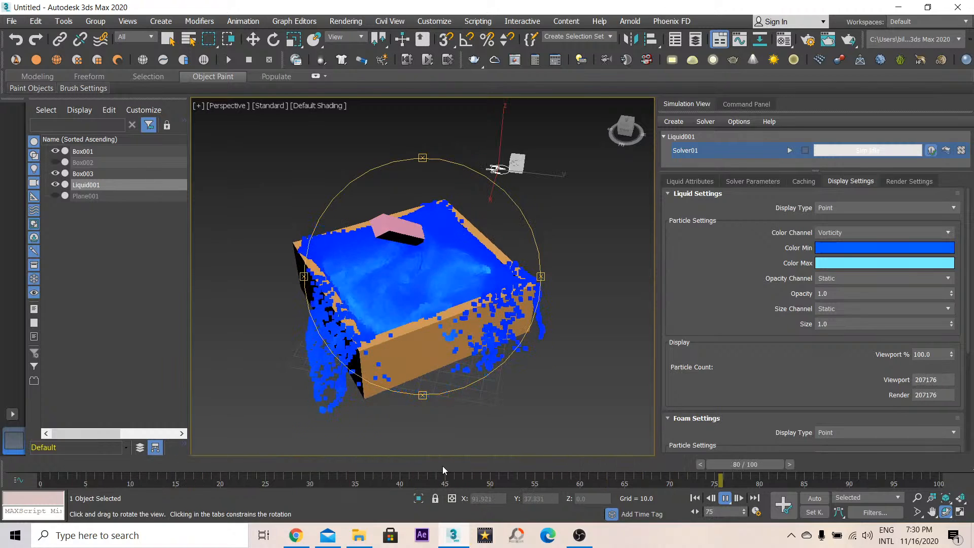
pyautogui.moveTo(442, 465); pyautogui.dragTo(968, 472)
# - Switch the liquid display type to Bifrost Dynamic Mesh
pyautogui.click(857, 232)
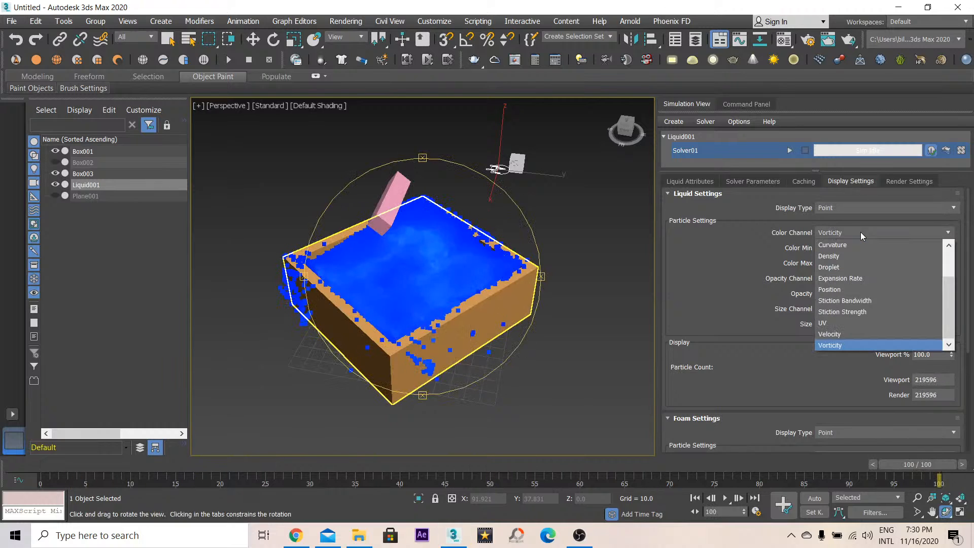
pyautogui.click(802, 220)
pyautogui.moveTo(433, 280)
pyautogui.mouseDown()
pyautogui.moveTo(451, 278)
pyautogui.moveTo(437, 269)
pyautogui.moveTo(448, 272)
pyautogui.mouseUp()
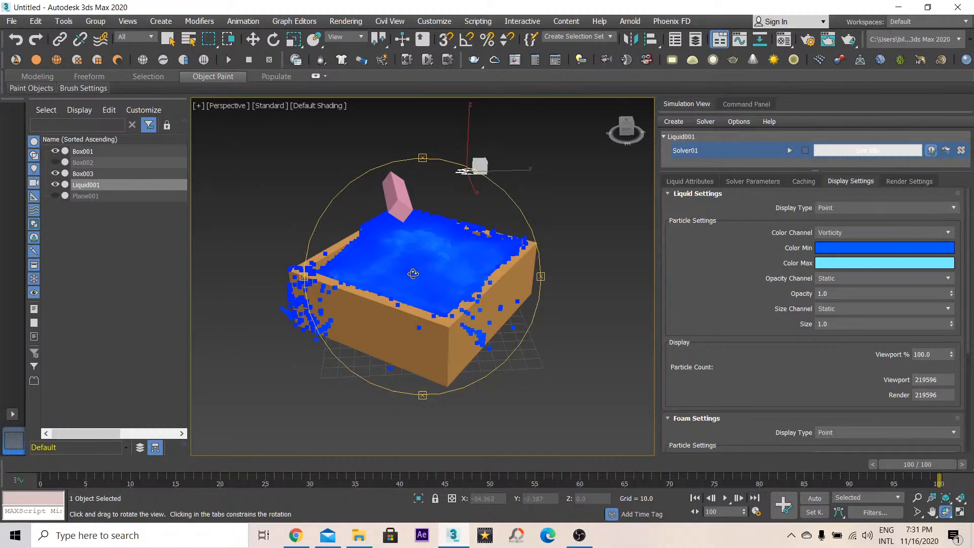
pyautogui.moveTo(427, 252); pyautogui.dragTo(447, 268)
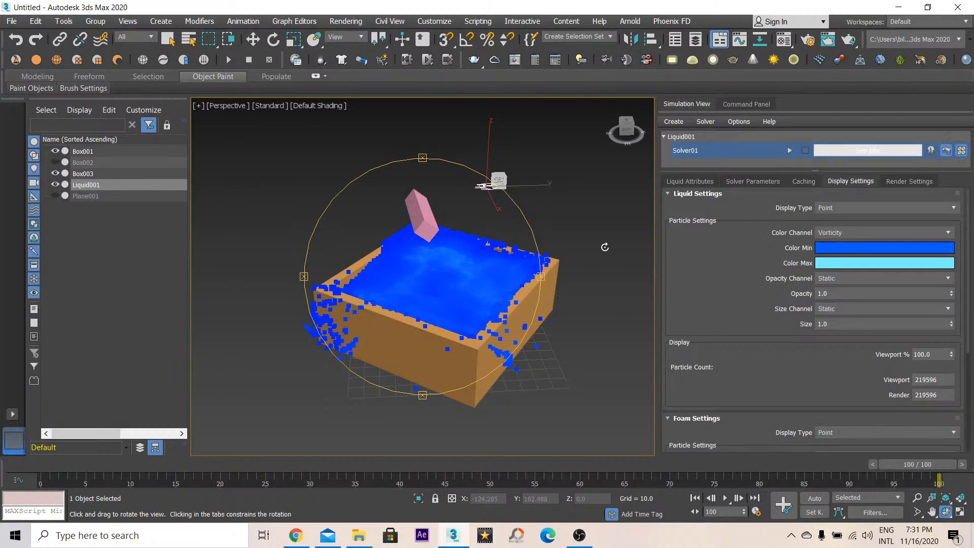
pyautogui.click(891, 208)
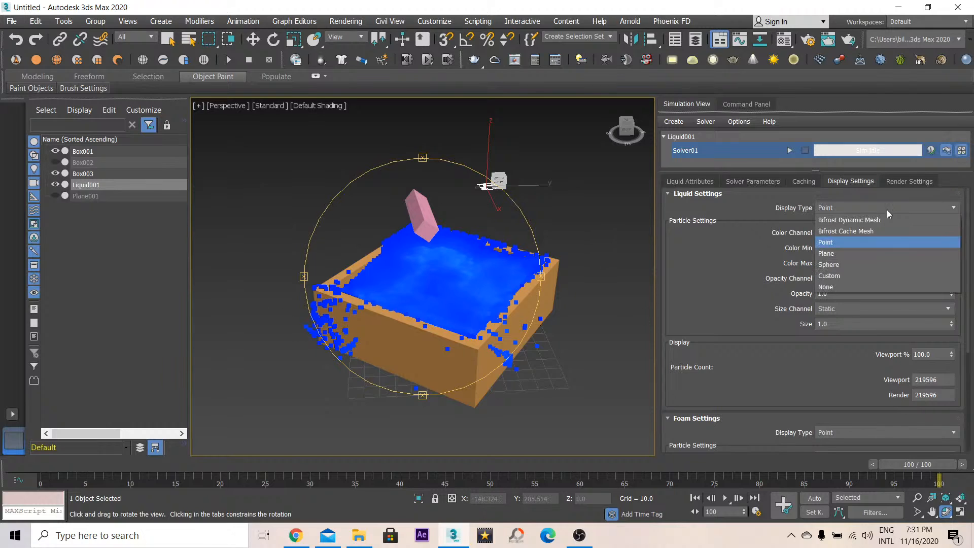
pyautogui.click(860, 220)
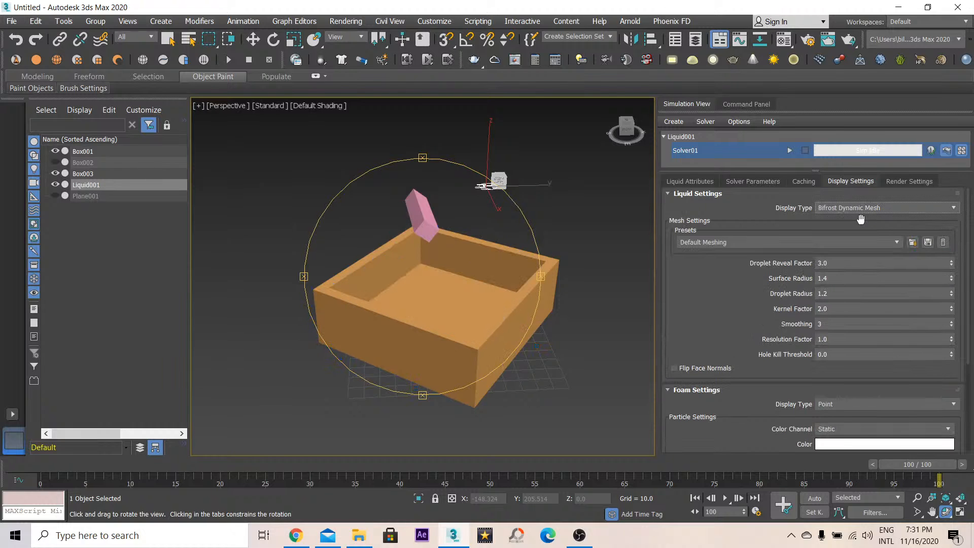
# - Scrub the timeline and orbit around the container to inspect the dynamic liquid mesh over the animation
pyautogui.moveTo(372, 316); pyautogui.dragTo(270, 423)
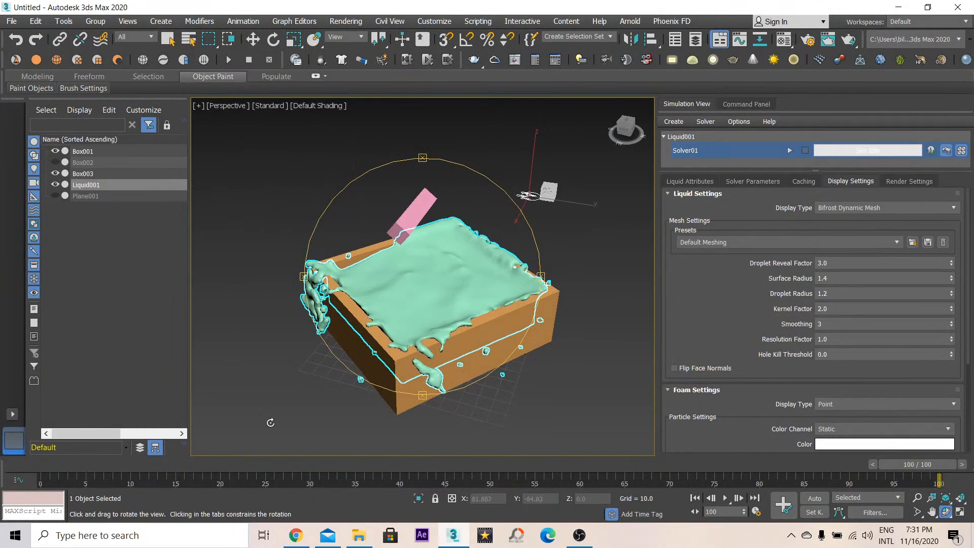
pyautogui.click(232, 465)
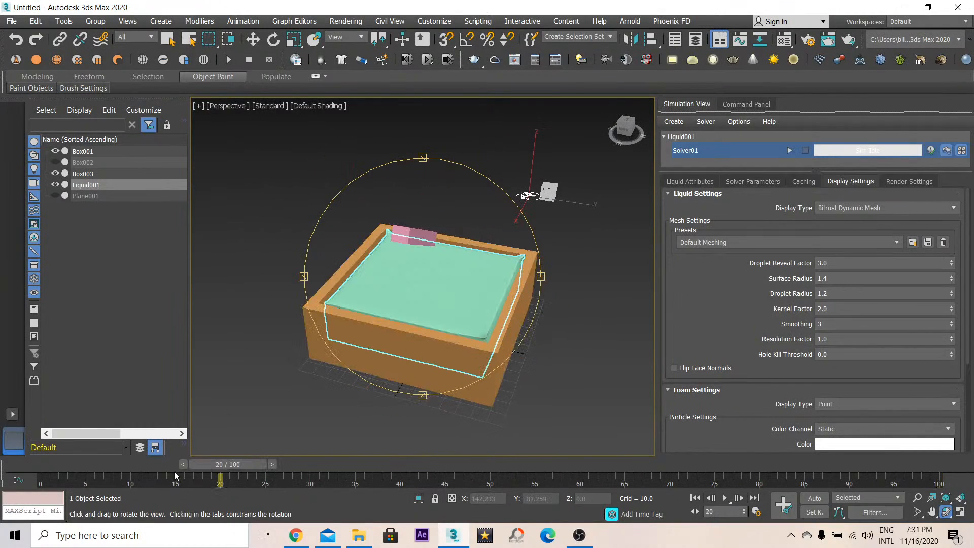
pyautogui.moveTo(227, 470); pyautogui.dragTo(463, 468)
pyautogui.hotkey('ctrl', 'r')
pyautogui.moveTo(371, 306); pyautogui.dragTo(518, 310)
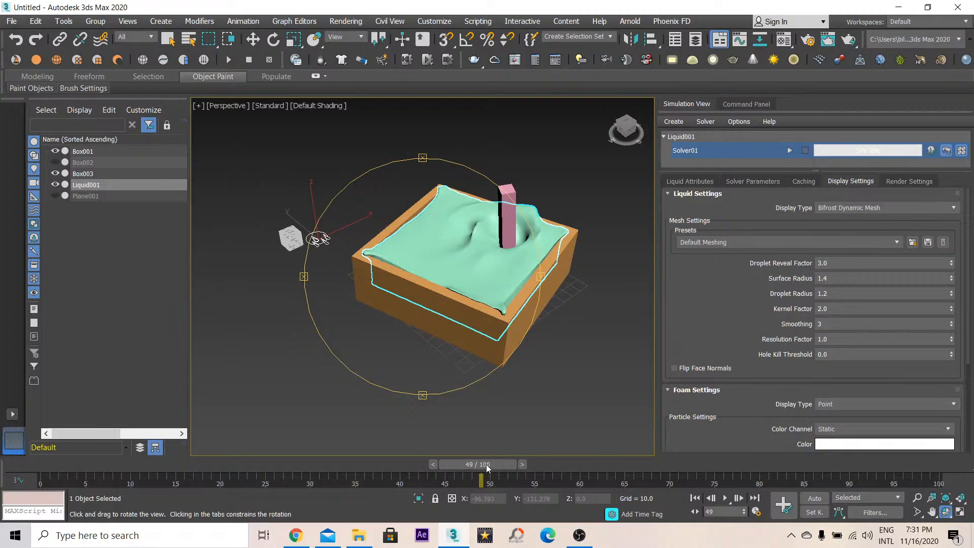
pyautogui.moveTo(486, 467); pyautogui.dragTo(660, 465)
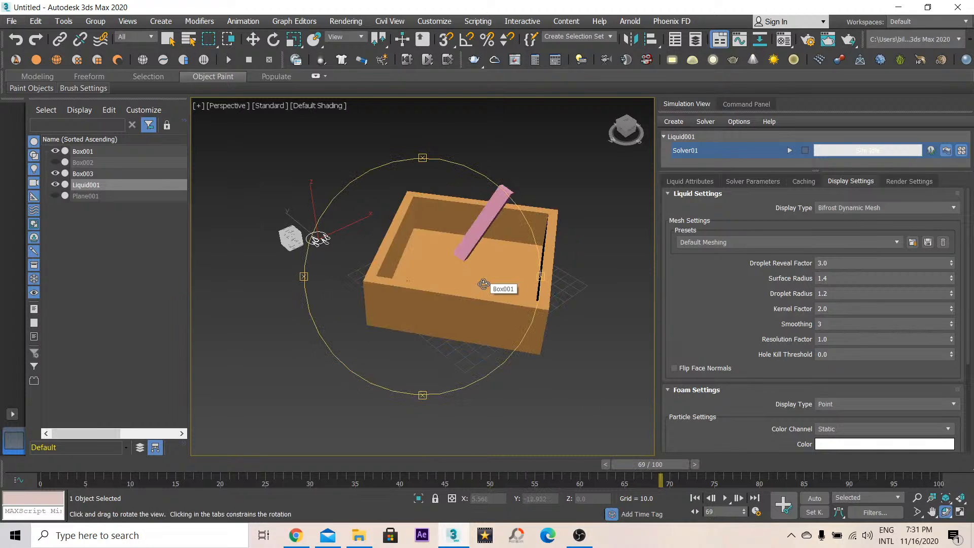
pyautogui.moveTo(506, 238)
pyautogui.mouseDown()
pyautogui.moveTo(486, 266)
pyautogui.moveTo(598, 402)
pyautogui.moveTo(369, 238)
pyautogui.moveTo(318, 257)
pyautogui.moveTo(423, 289)
pyautogui.mouseUp()
# - Examine the liquid mesh's wireframe up close with edged faces shown, and hide edged faces again
pyautogui.press('F4')
pyautogui.scroll(8, 423, 289)
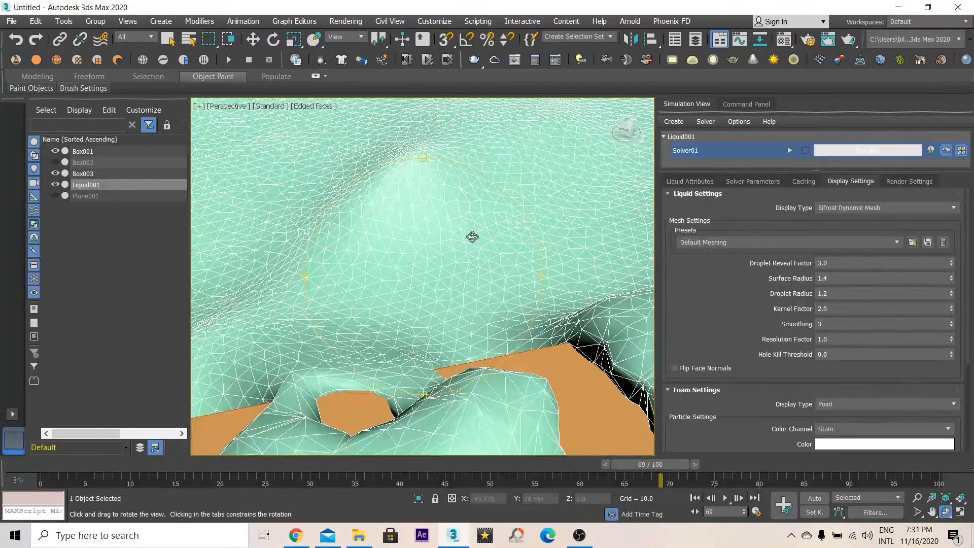
pyautogui.scroll(-4, 473, 237)
pyautogui.press('F4')
# - Move to frame 80 and orbit around the liquid mesh to examine the splashes over the container walls
pyautogui.moveTo(481, 262); pyautogui.dragTo(456, 279)
pyautogui.moveTo(686, 466); pyautogui.dragTo(743, 467)
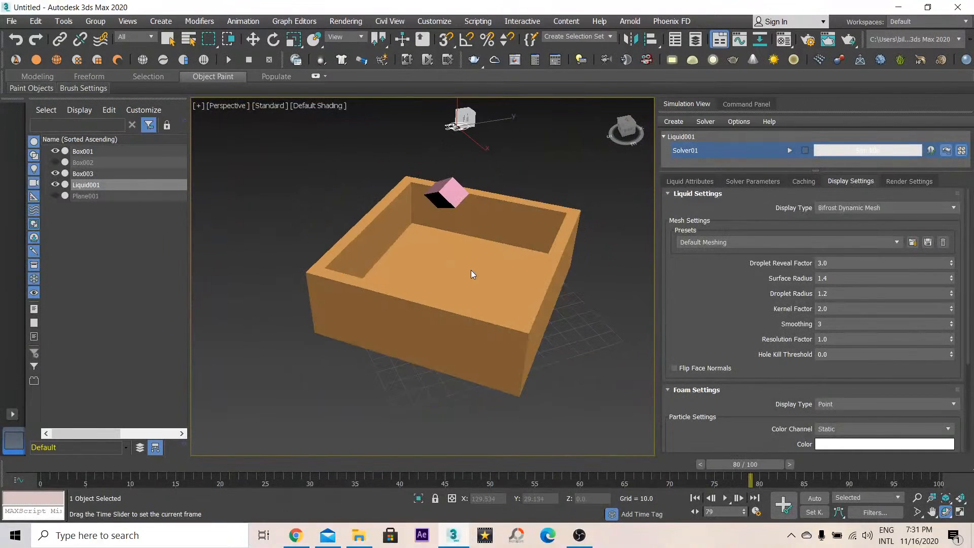
pyautogui.moveTo(525, 280); pyautogui.dragTo(426, 292)
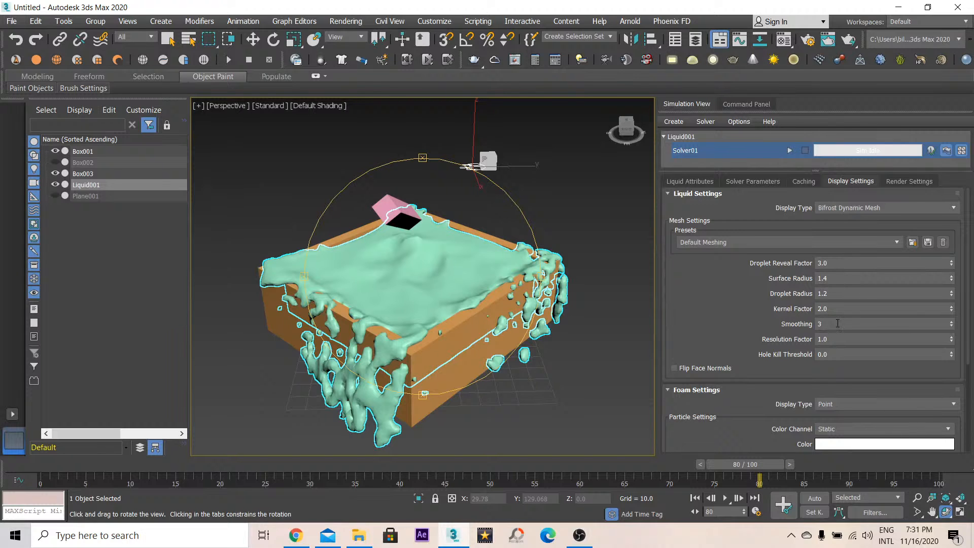
pyautogui.moveTo(495, 303); pyautogui.dragTo(408, 329)
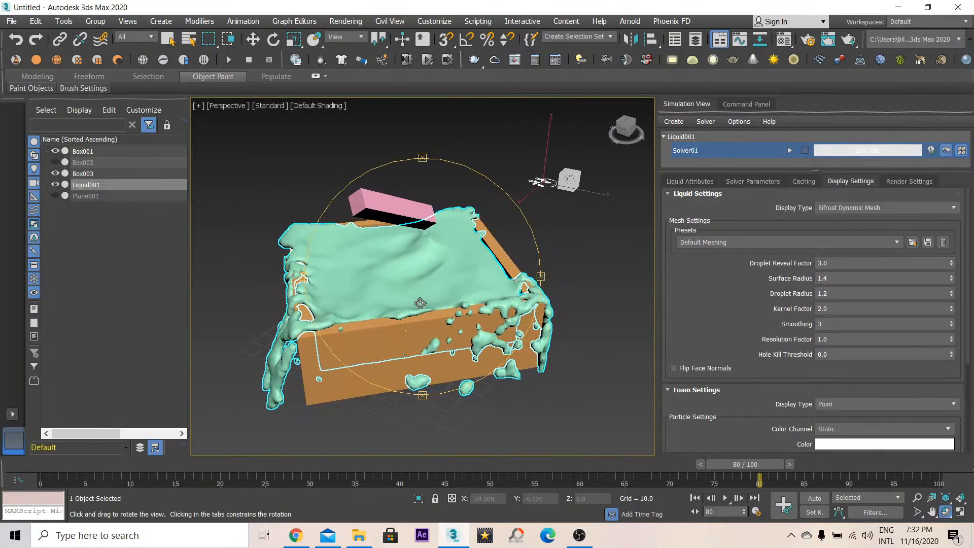
pyautogui.moveTo(452, 258); pyautogui.dragTo(440, 313)
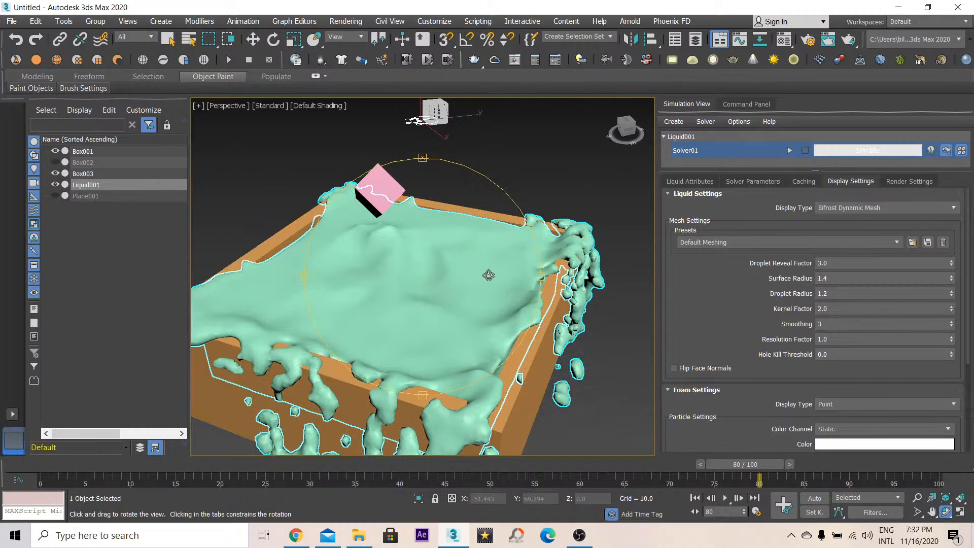
pyautogui.moveTo(489, 275); pyautogui.dragTo(507, 281)
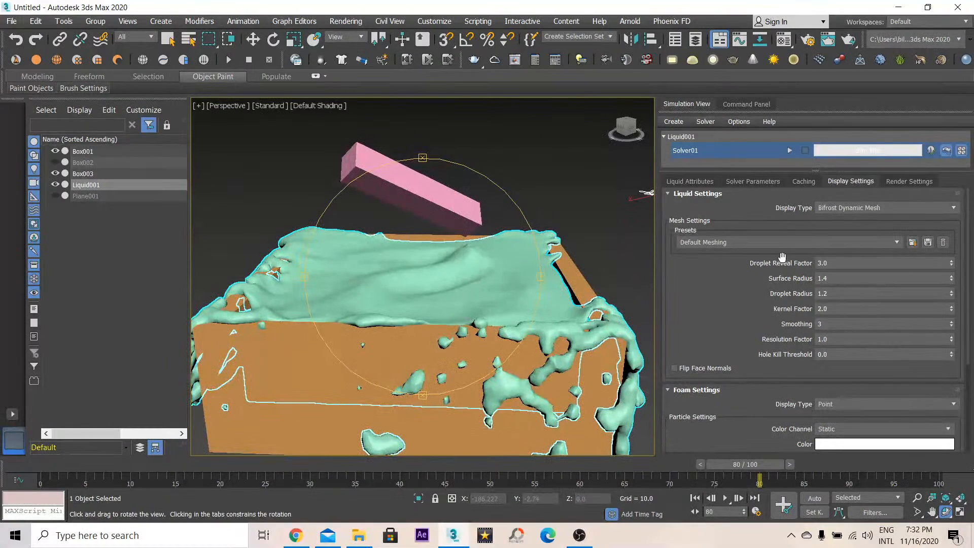
# - Switch the liquid display type to Bifrost Cache Mesh
pyautogui.click(904, 210)
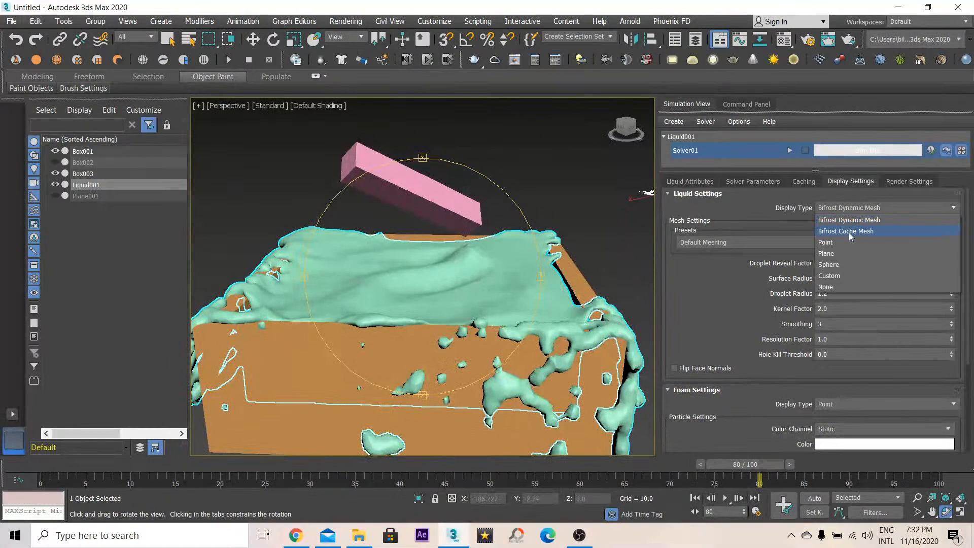
pyautogui.click(867, 234)
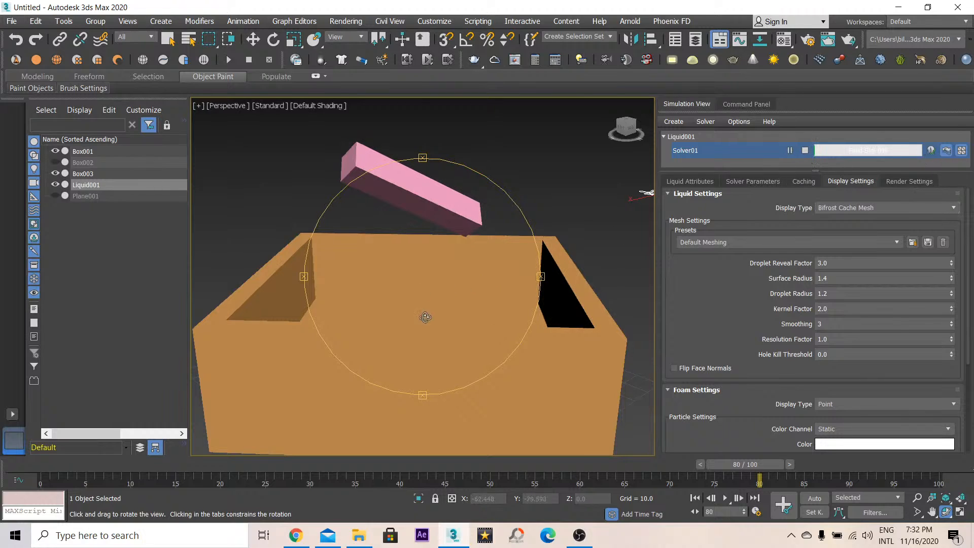
# - Orbit around the container to watch the cache mesh appear as the simulation plays
pyautogui.moveTo(441, 309); pyautogui.dragTo(448, 289)
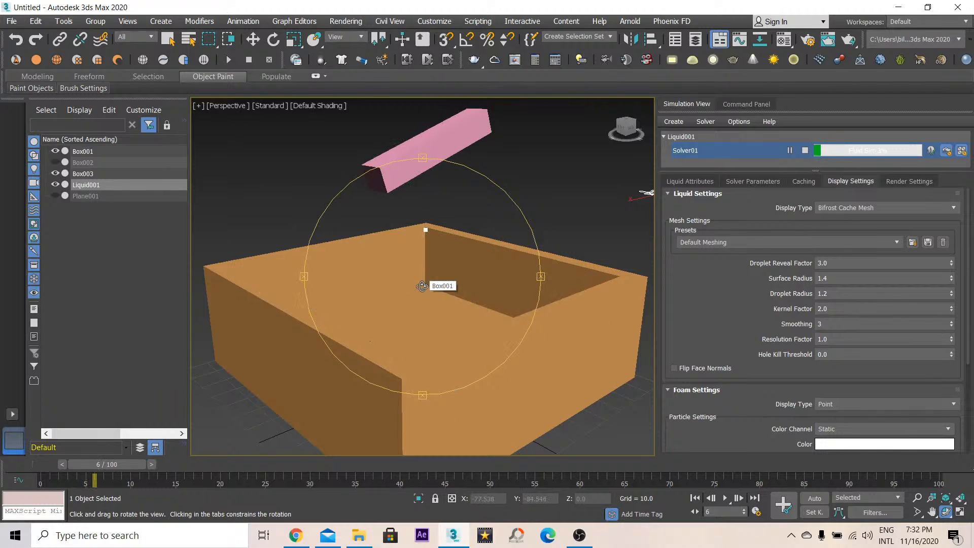
pyautogui.moveTo(422, 286); pyautogui.dragTo(573, 308)
pyautogui.moveTo(458, 296); pyautogui.dragTo(391, 307)
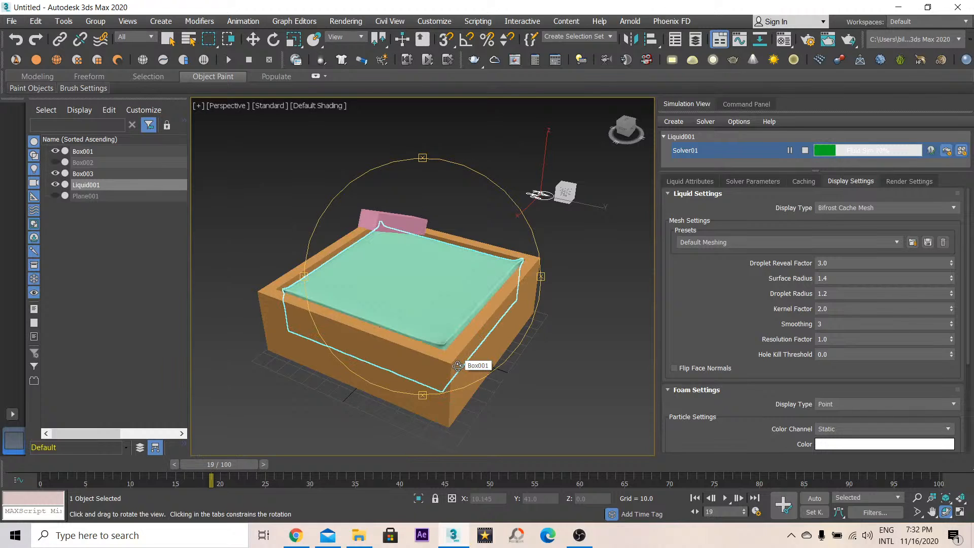
pyautogui.moveTo(357, 272); pyautogui.dragTo(397, 282)
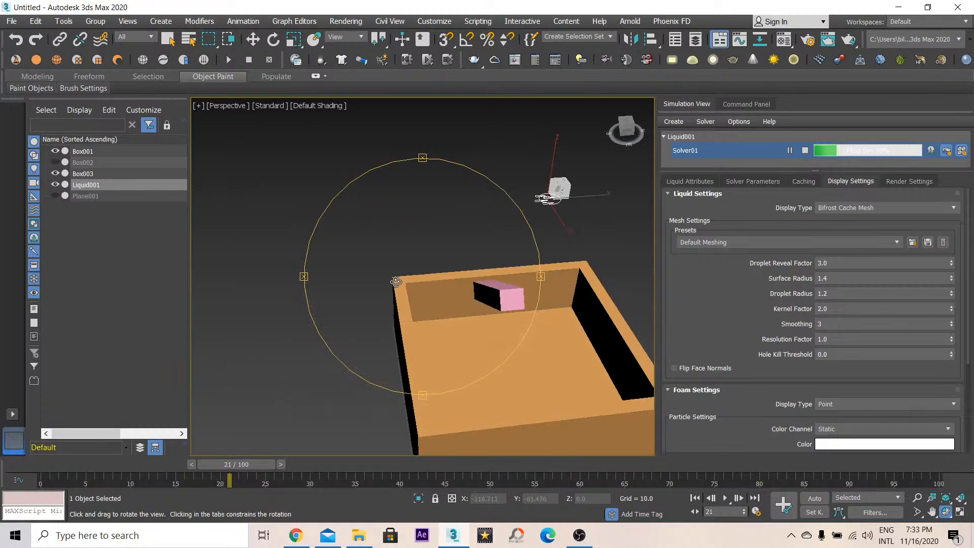
pyautogui.moveTo(489, 343); pyautogui.dragTo(480, 335, button='middle')
pyautogui.moveTo(479, 335); pyautogui.dragTo(574, 313)
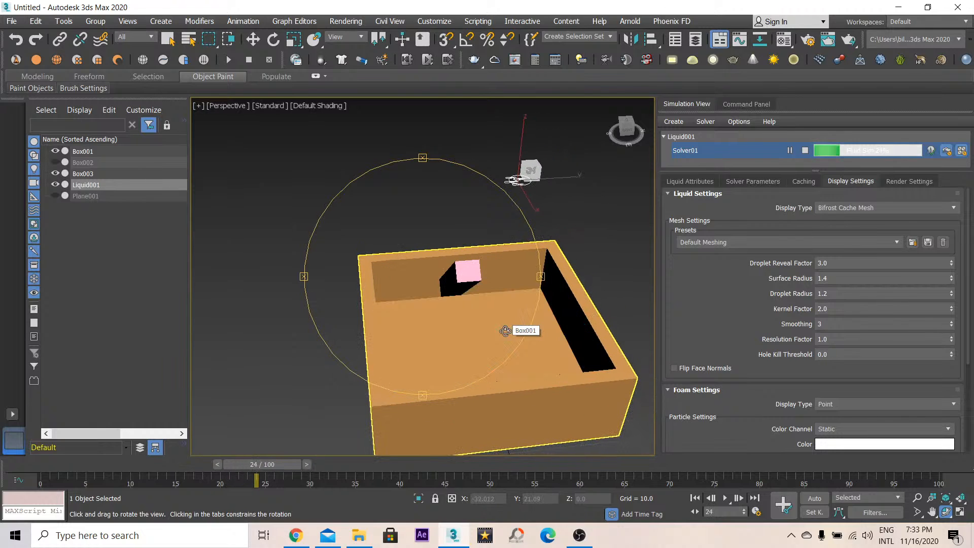
pyautogui.click(296, 536)
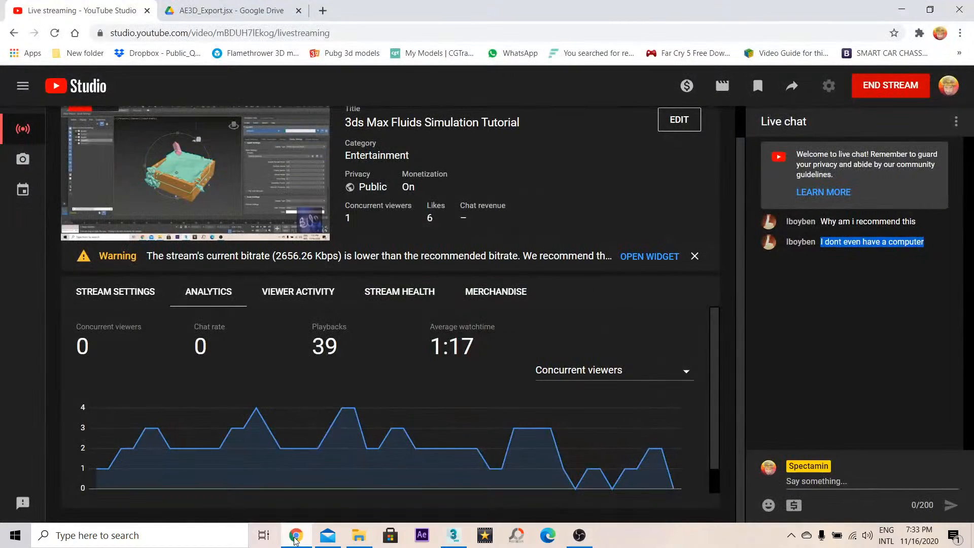
pyautogui.click(295, 537)
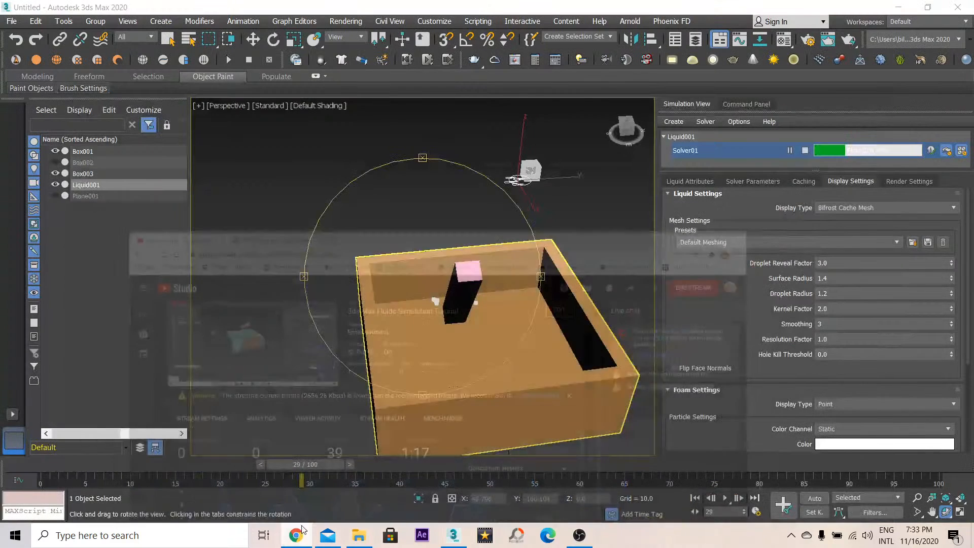
# - Switch the liquid display type back to Point
pyautogui.moveTo(468, 243); pyautogui.dragTo(424, 258)
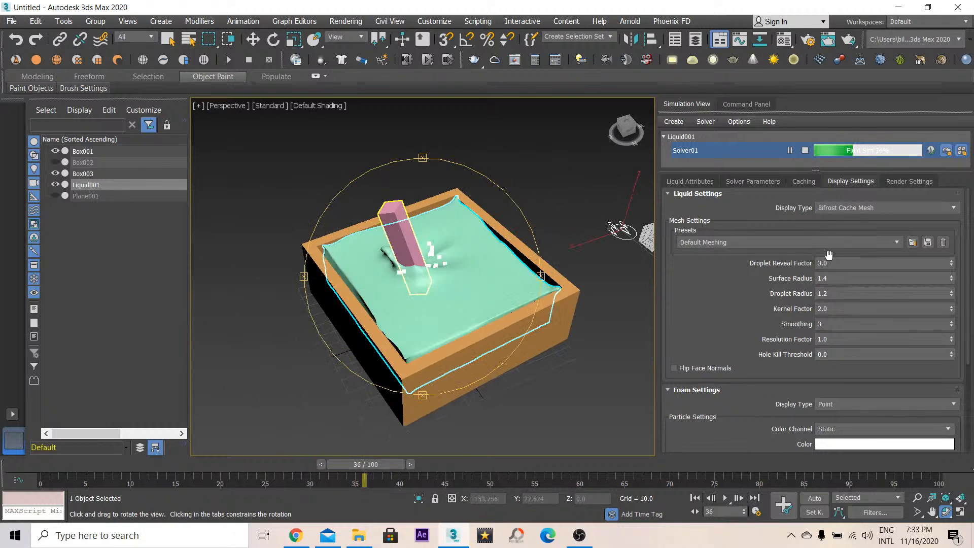
pyautogui.click(893, 217)
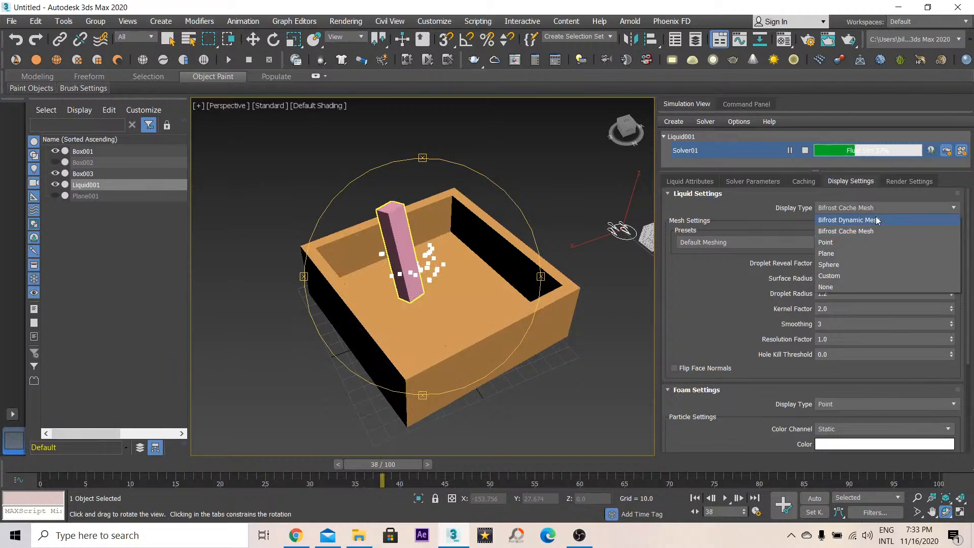
pyautogui.click(833, 245)
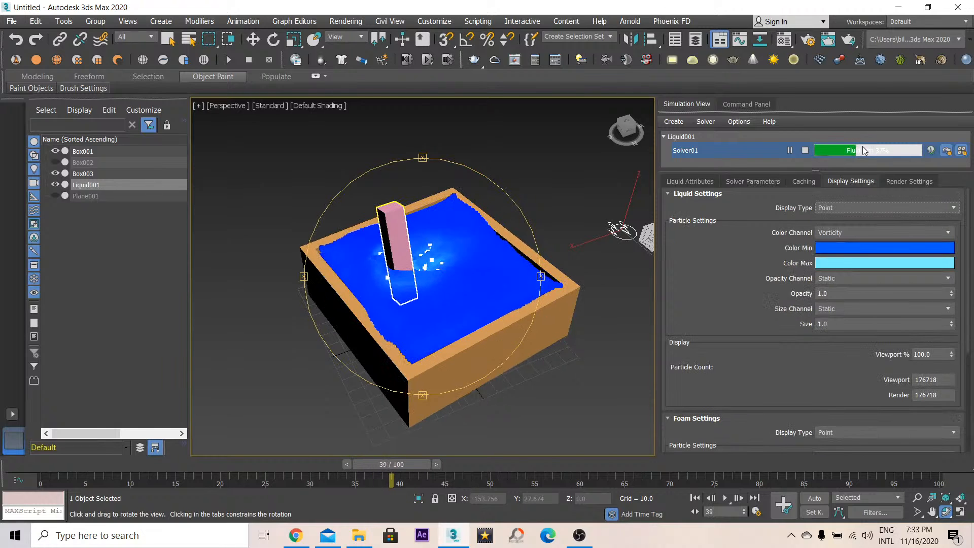
# - Orbit and zoom around the container to examine the Vorticity-colored particles around the bar
pyautogui.moveTo(449, 274); pyautogui.dragTo(586, 282)
pyautogui.moveTo(530, 276); pyautogui.dragTo(488, 287, button='middle')
pyautogui.scroll(3, 500, 305)
pyautogui.scroll(-2, 500, 305)
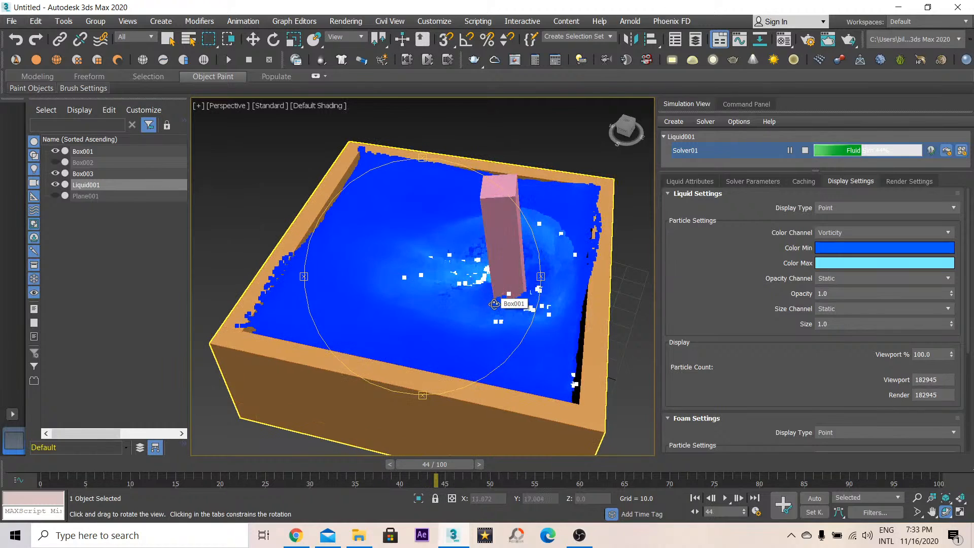
pyautogui.moveTo(494, 304); pyautogui.dragTo(477, 265)
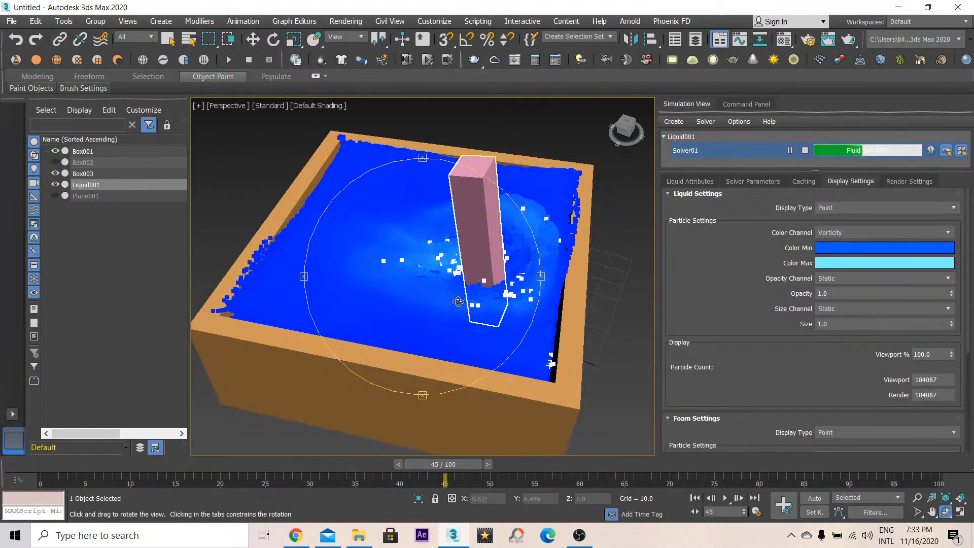
pyautogui.scroll(-3, 429, 313)
pyautogui.moveTo(430, 313); pyautogui.dragTo(449, 276)
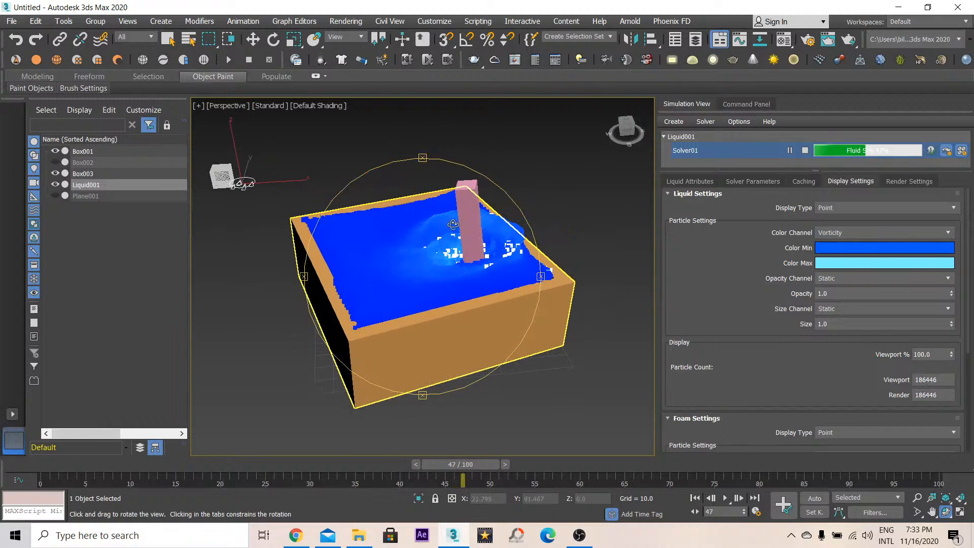
# - Keep orbiting around the container to watch the particles splash as the simulation continues
pyautogui.moveTo(453, 224); pyautogui.dragTo(525, 296)
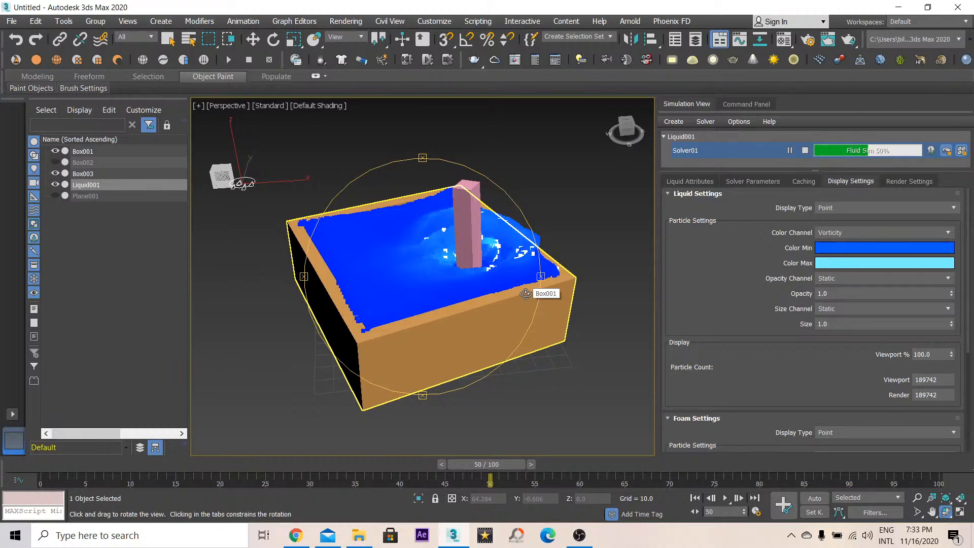
pyautogui.moveTo(507, 262); pyautogui.dragTo(439, 257)
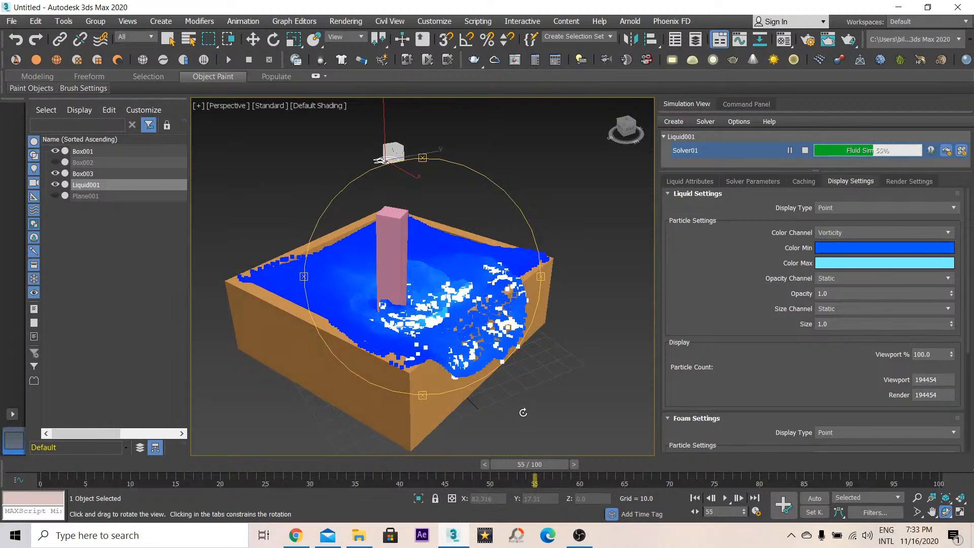
pyautogui.moveTo(405, 299); pyautogui.dragTo(446, 274)
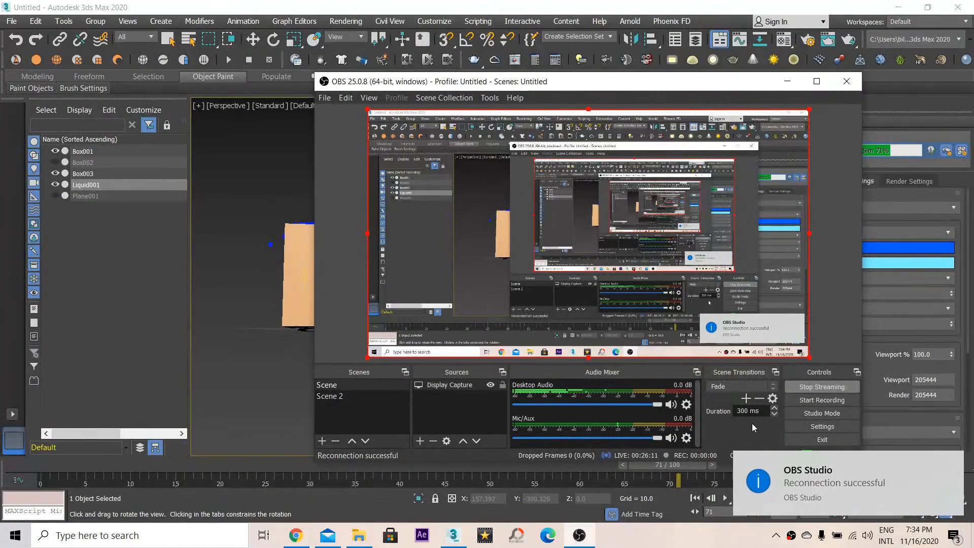
pyautogui.click(951, 462)
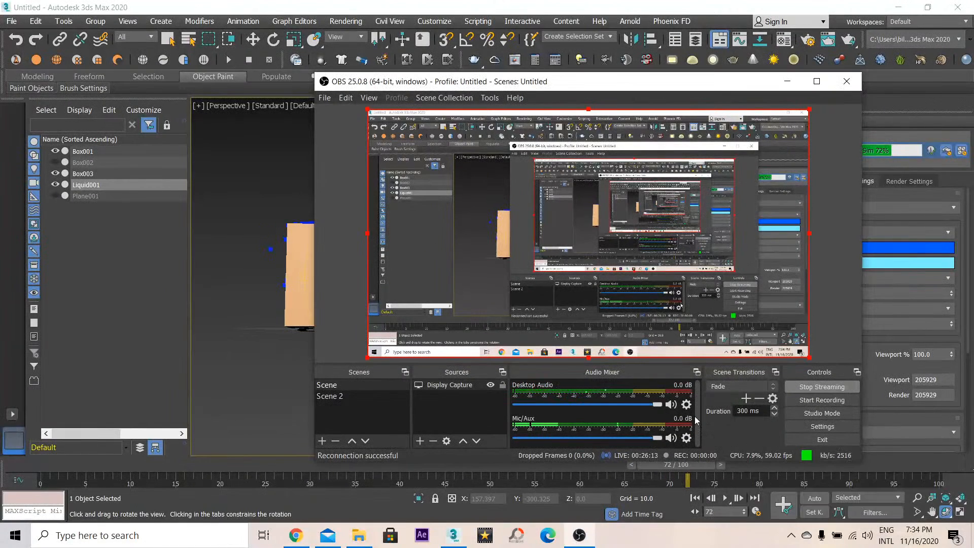
pyautogui.click(788, 84)
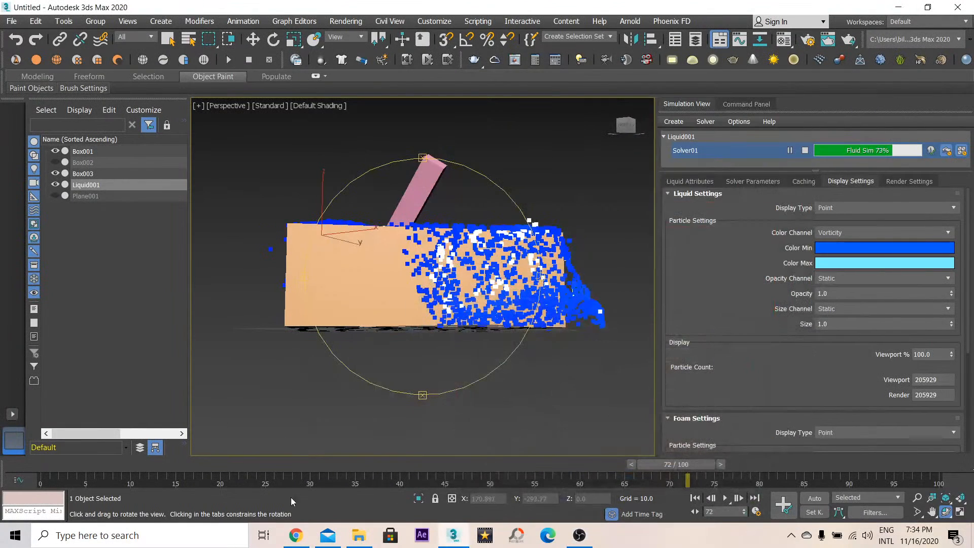
pyautogui.click(296, 535)
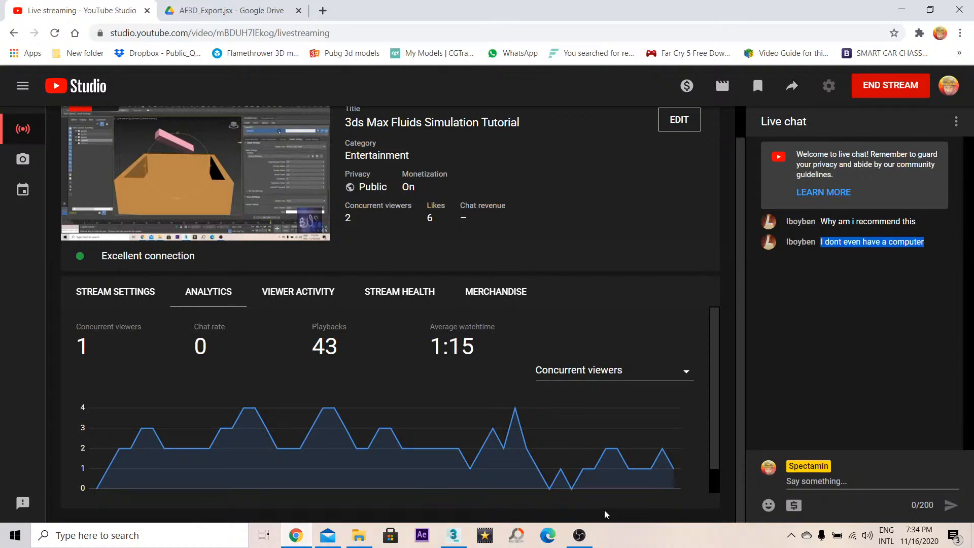
pyautogui.click(834, 479)
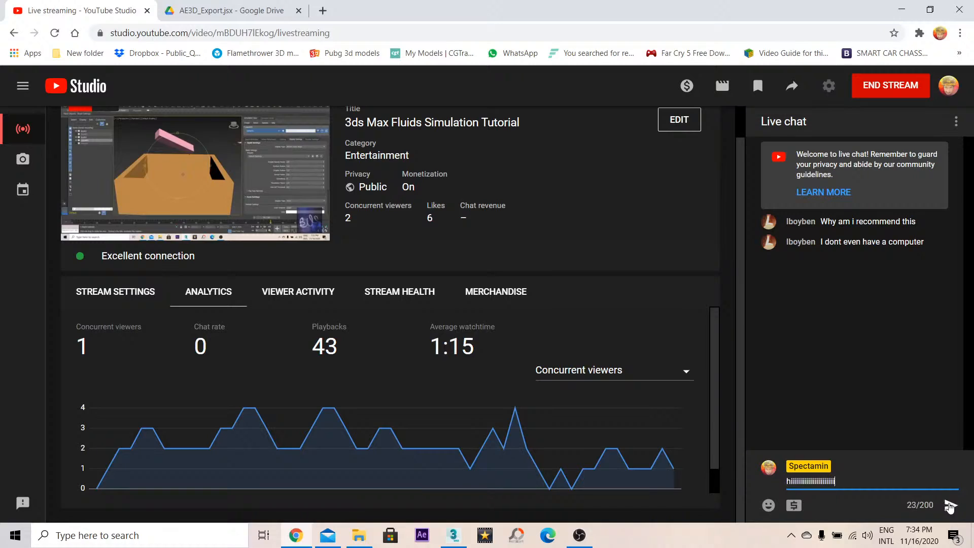
pyautogui.click(946, 504)
pyautogui.hotkey('alt', 'Tab')
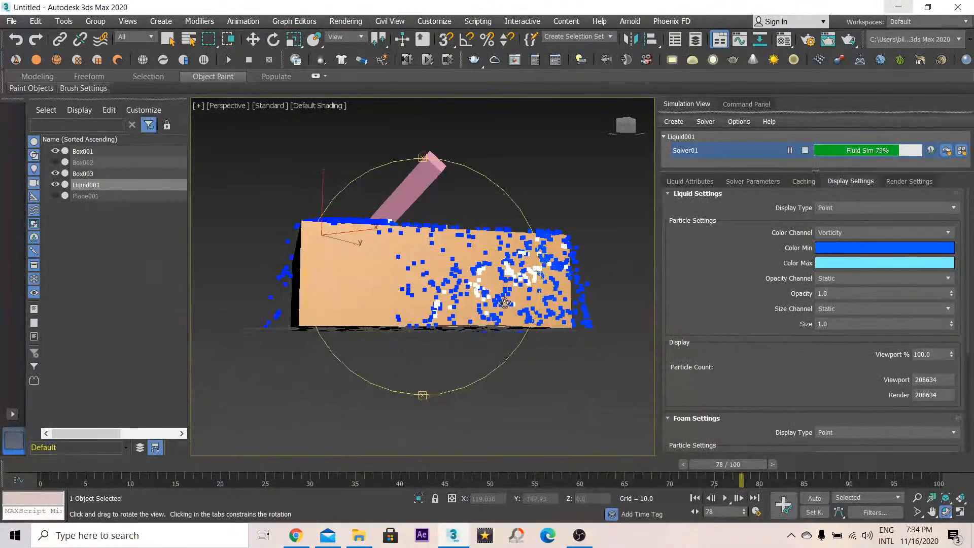
# - Switch the liquid display type to Bifrost Cache Mesh again
pyautogui.moveTo(506, 302); pyautogui.dragTo(459, 290)
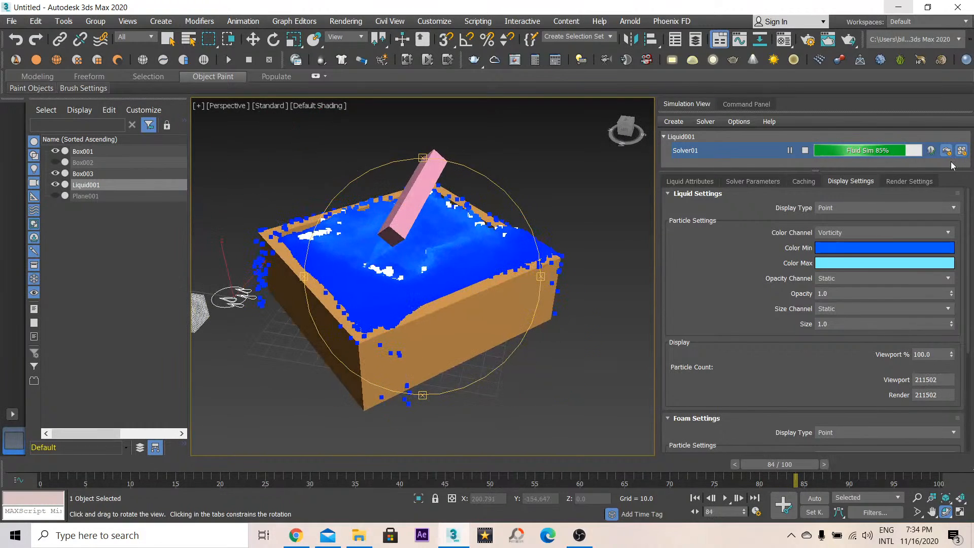
pyautogui.click(842, 209)
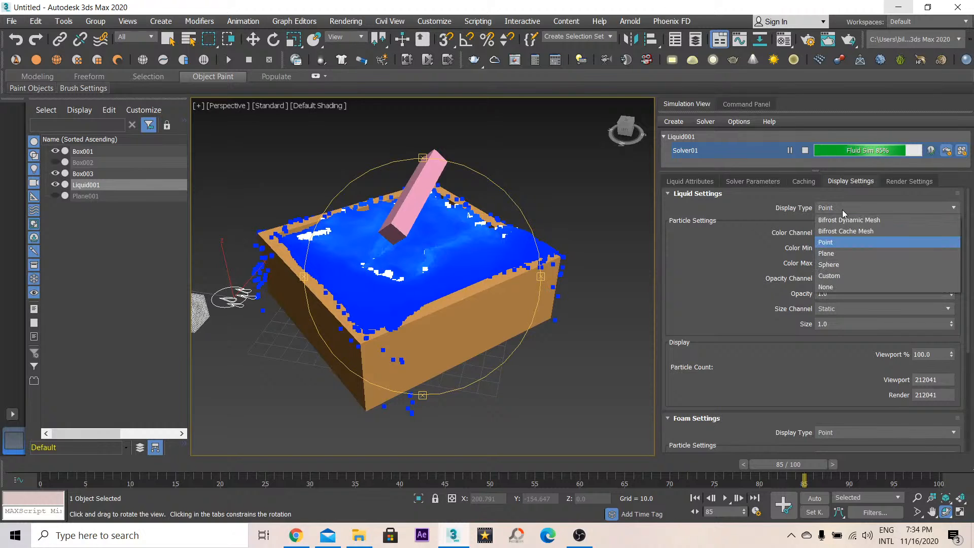
pyautogui.click(842, 224)
# - Orbit around the container to examine the meshed liquid surface and splashes
pyautogui.moveTo(412, 278); pyautogui.dragTo(491, 268)
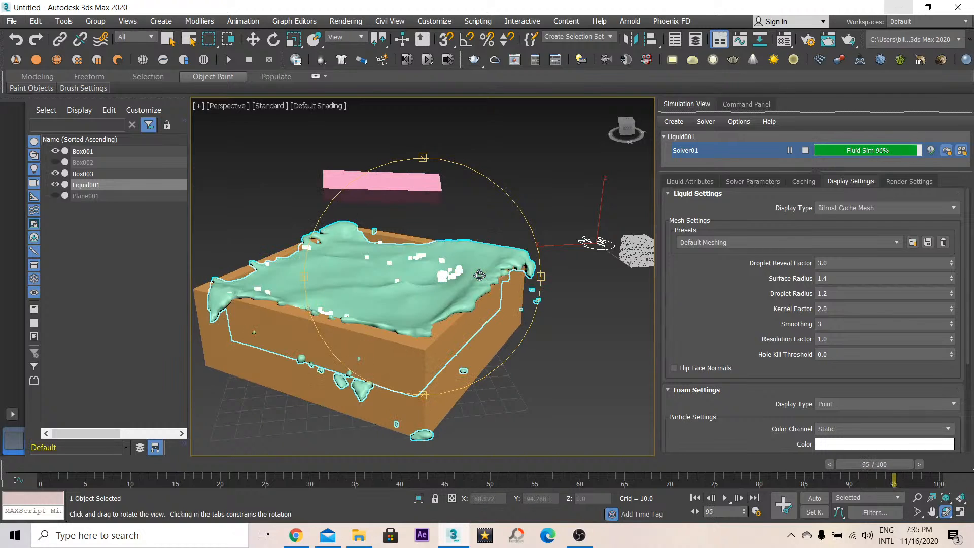
pyautogui.moveTo(479, 275); pyautogui.dragTo(457, 282)
pyautogui.moveTo(457, 282); pyautogui.dragTo(427, 282)
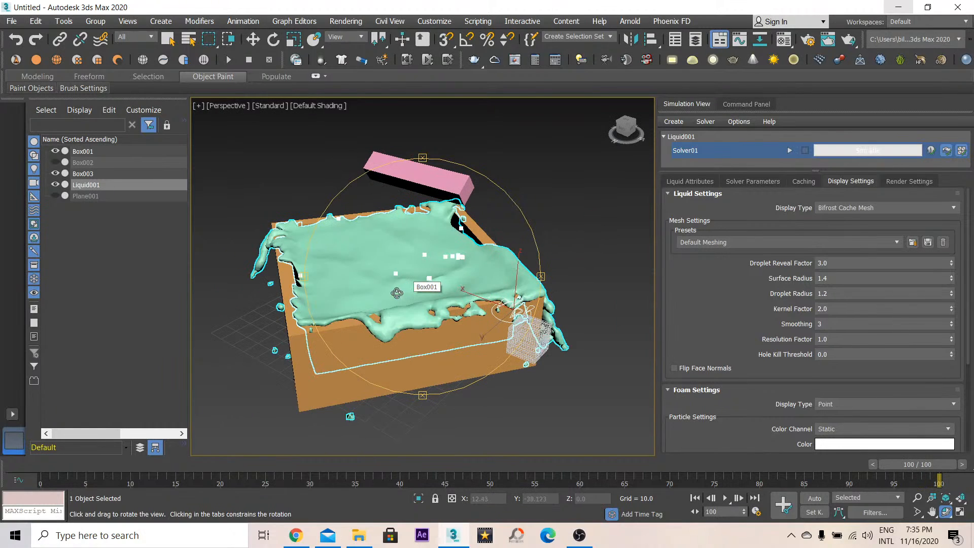
pyautogui.moveTo(408, 290); pyautogui.dragTo(470, 292)
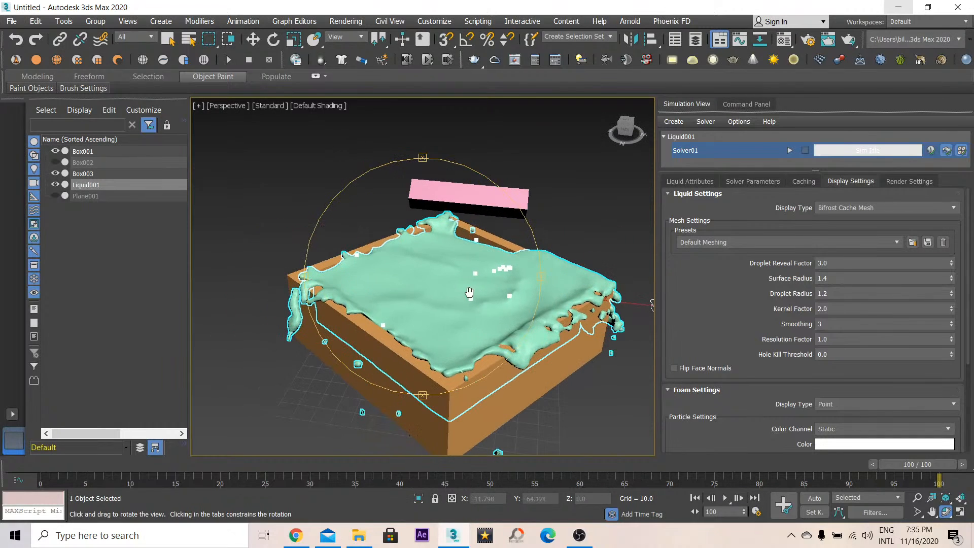
# - Rewind to the first frame and play the animation, zooming out and orbiting to watch the mesh
pyautogui.click(695, 498)
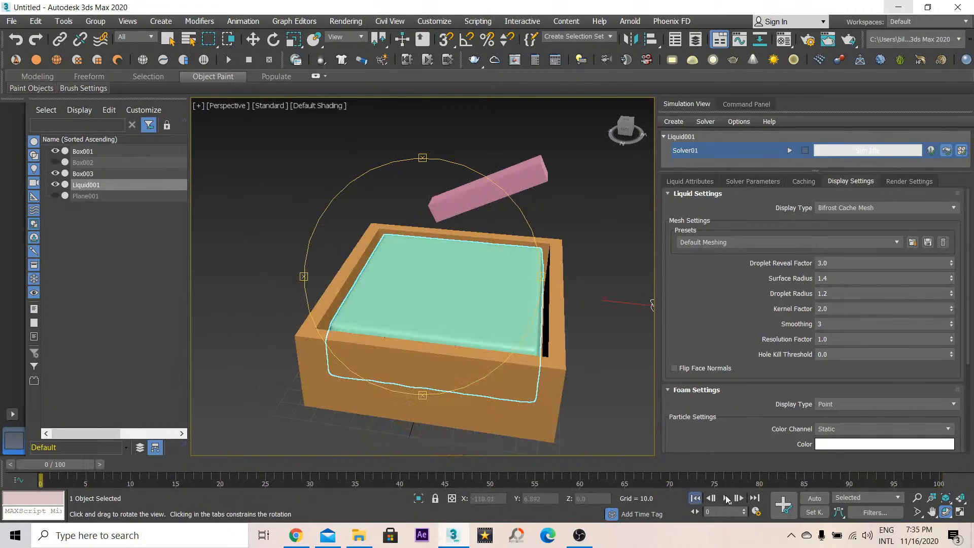
pyautogui.click(725, 499)
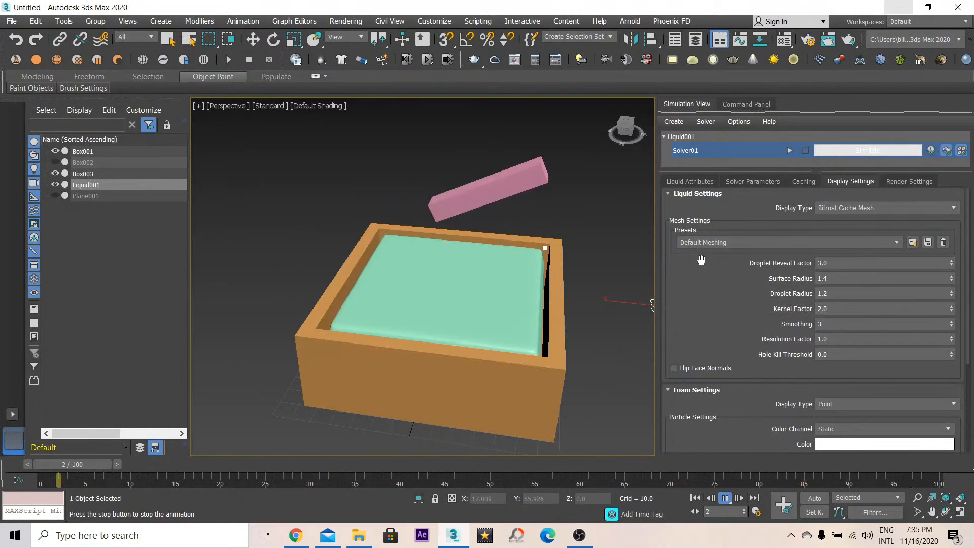
pyautogui.scroll(-5, 455, 274)
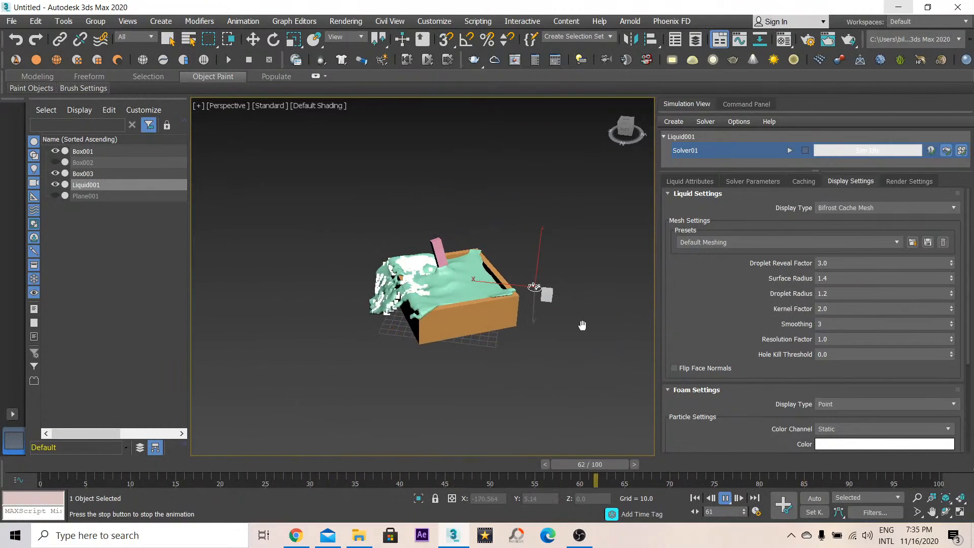
pyautogui.keyDown('alt'); pyautogui.moveTo(582, 325); pyautogui.dragTo(467, 308, button='middle'); pyautogui.keyUp('alt')
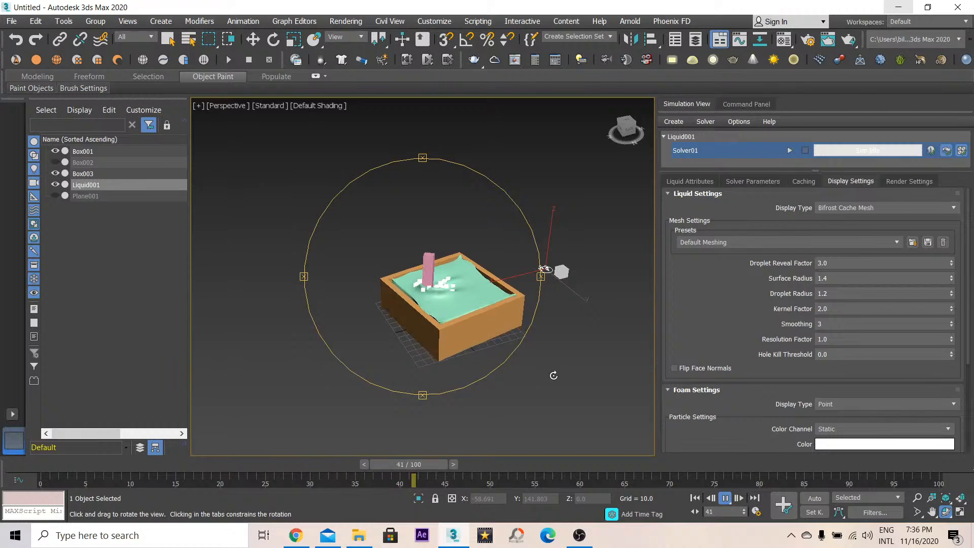
# - Unhide the ground plane Plane001 and zoom in on the container
pyautogui.click(55, 195)
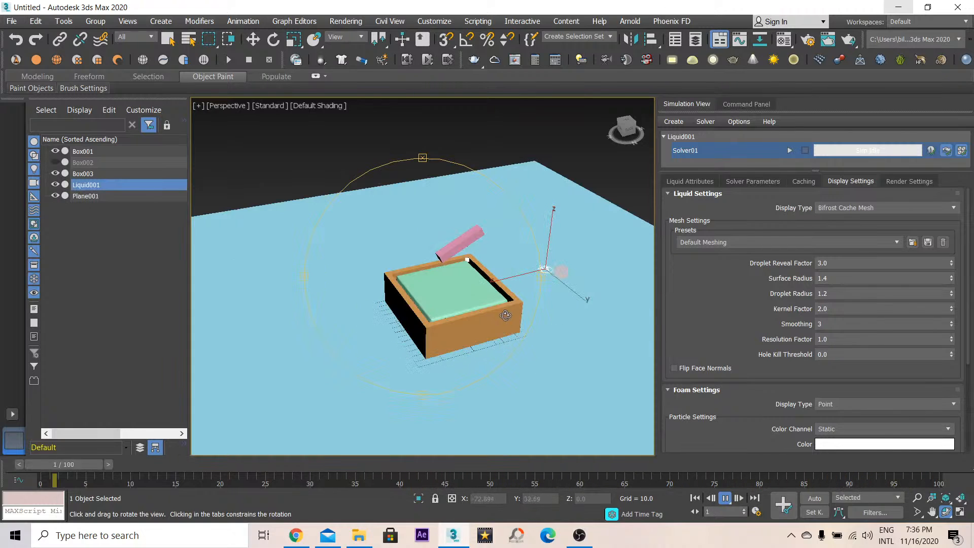
pyautogui.scroll(2, 511, 320)
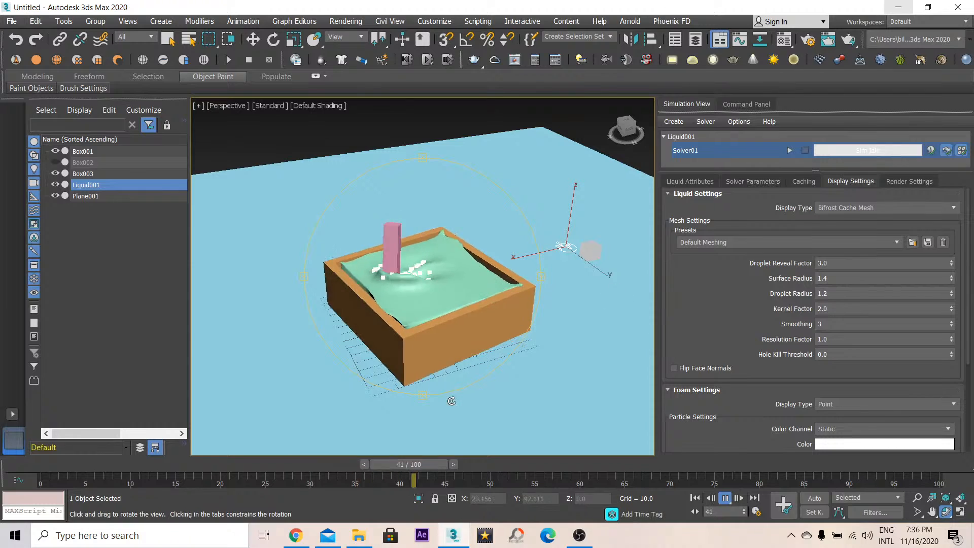
# - Move to frame 42 and render the perspective view
pyautogui.click(419, 465)
pyautogui.moveTo(729, 344); pyautogui.dragTo(720, 286)
pyautogui.scroll(3, 396, 302)
pyautogui.hotkey('shift', 'q')
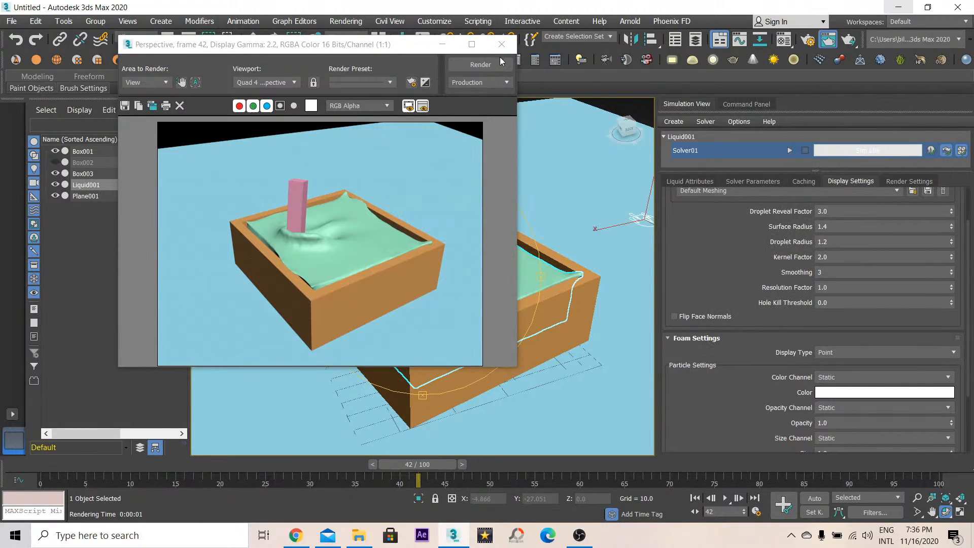
pyautogui.moveTo(389, 47); pyautogui.dragTo(299, 89)
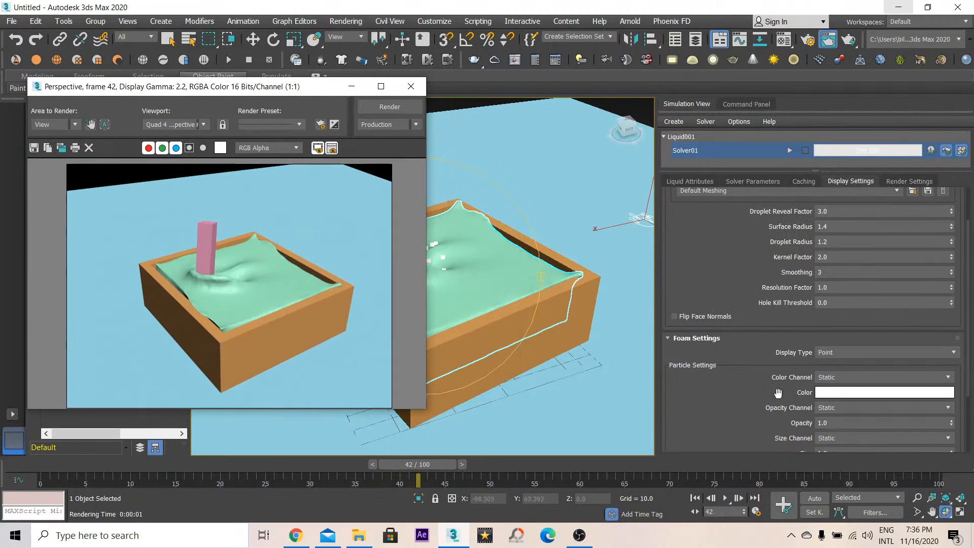
# - Review the foam particle Color Channel options while leaving it on Static
pyautogui.scroll(-2, 756, 334)
pyautogui.scroll(-1, 756, 335)
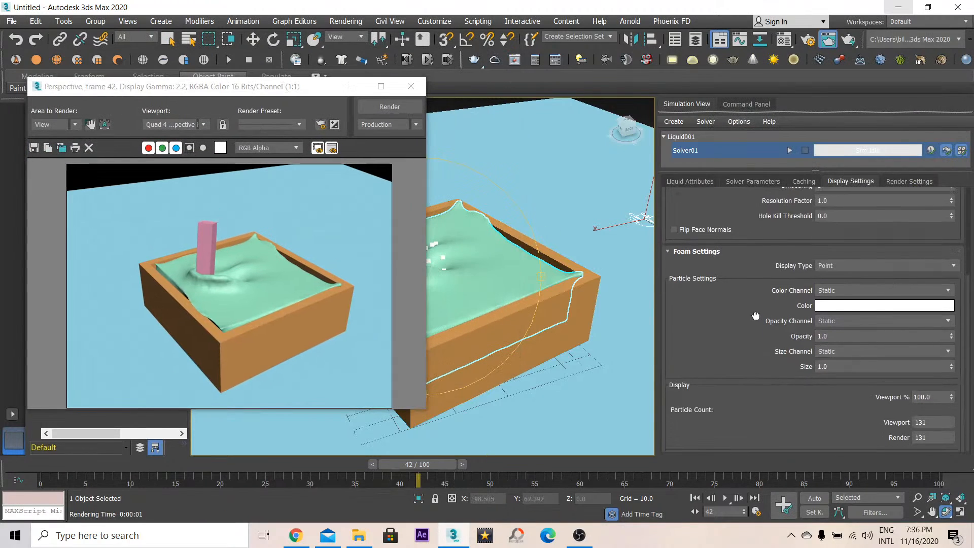
pyautogui.click(847, 269)
pyautogui.click(845, 267)
pyautogui.click(832, 291)
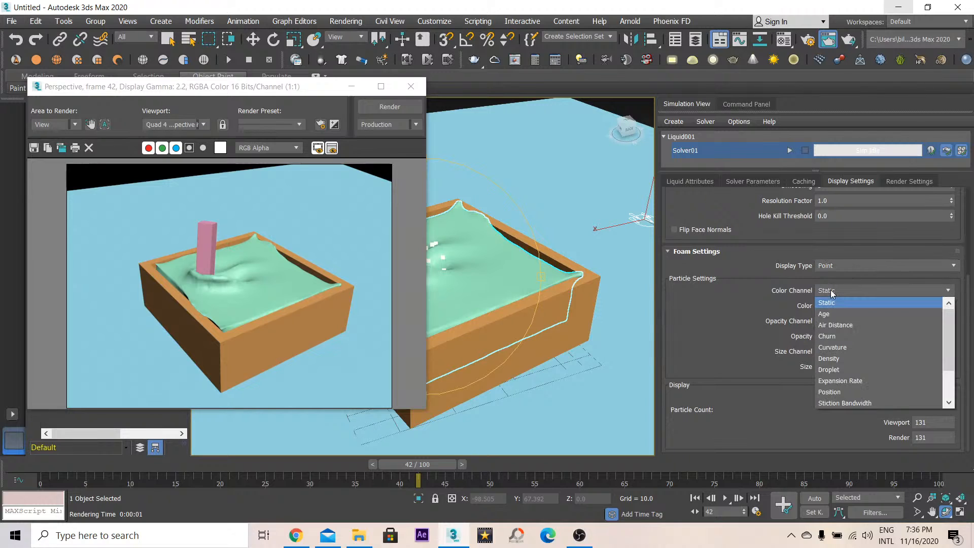
pyautogui.click(829, 290)
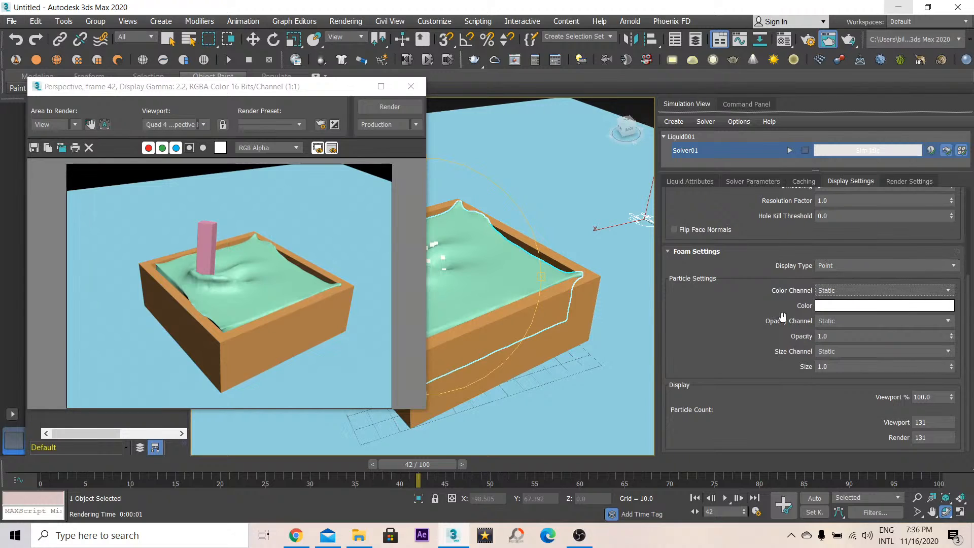
pyautogui.moveTo(783, 318); pyautogui.dragTo(765, 373)
# - Close the render window, create a Multi/Sub-Object material keeping the old one as sub-material, and assign it to the liquid
pyautogui.click(410, 86)
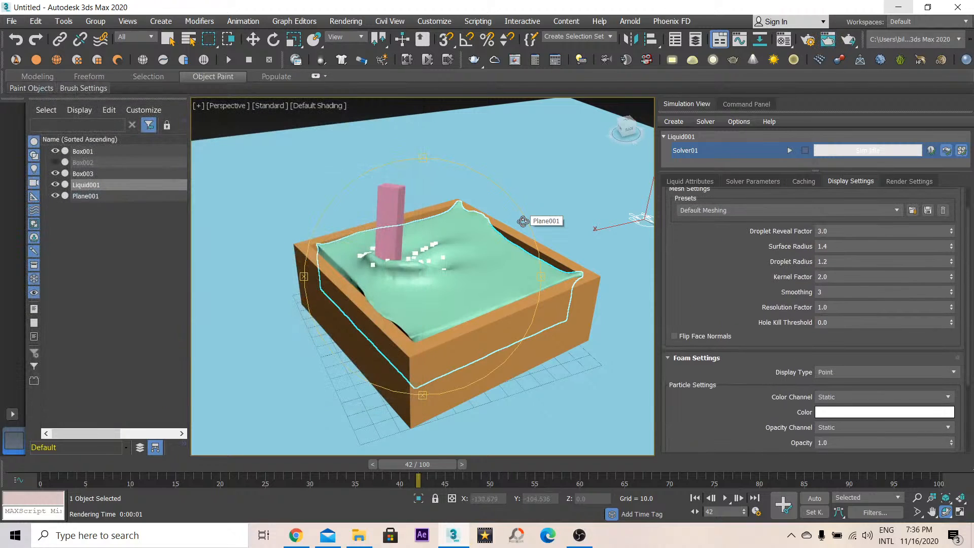
pyautogui.press('w')
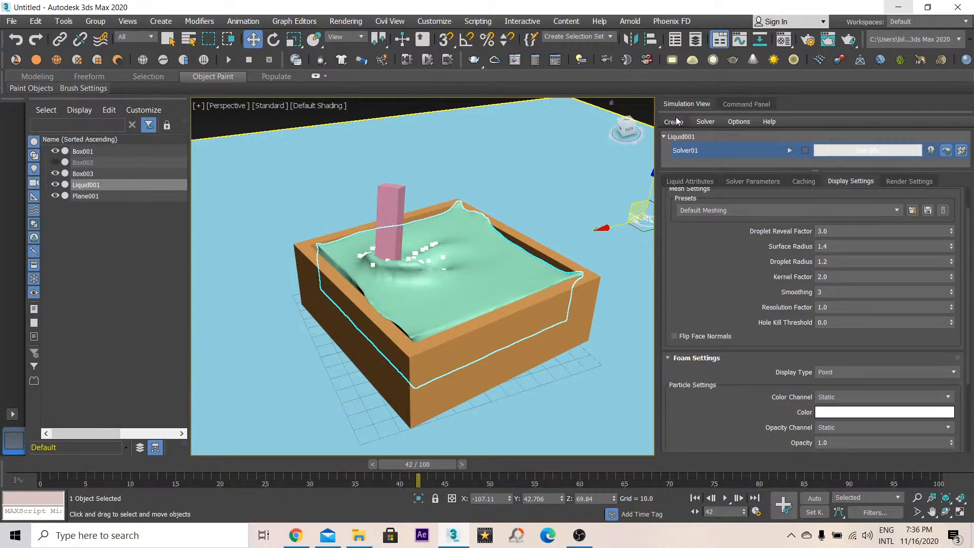
pyautogui.click(741, 105)
pyautogui.moveTo(670, 168); pyautogui.dragTo(708, 165)
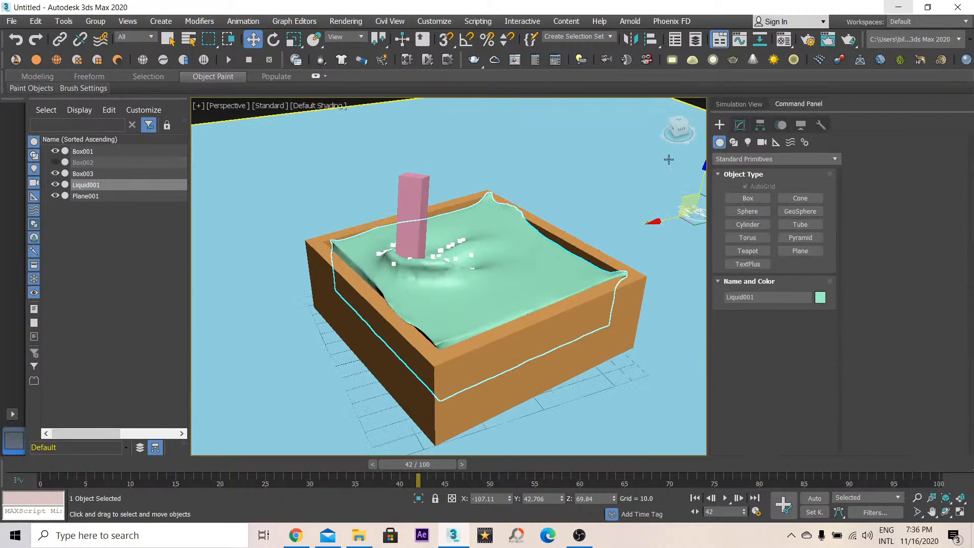
pyautogui.press('m')
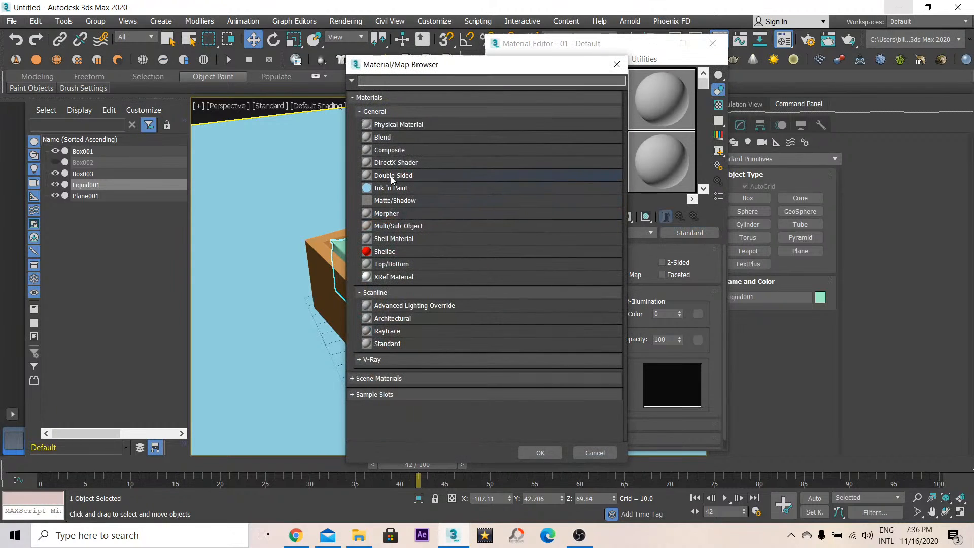
pyautogui.doubleClick(421, 227)
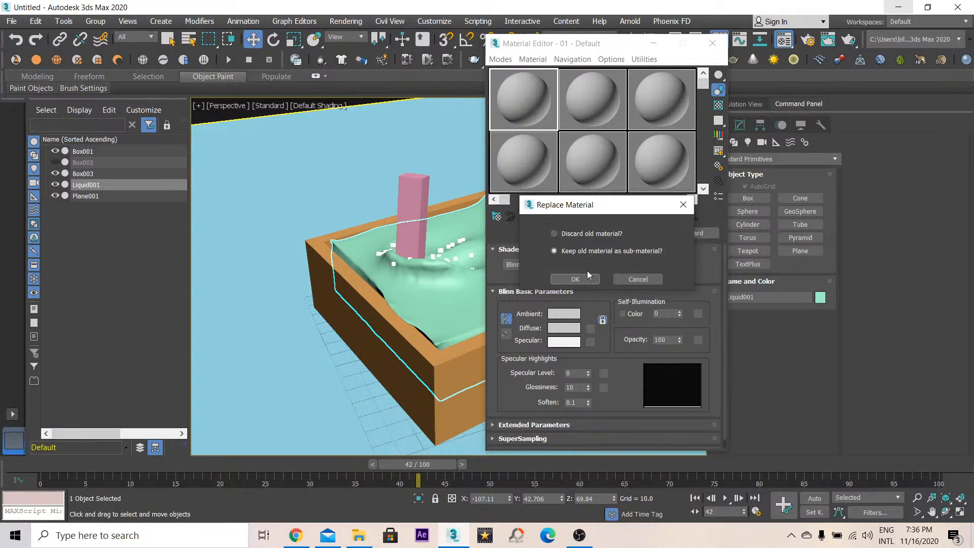
pyautogui.click(575, 279)
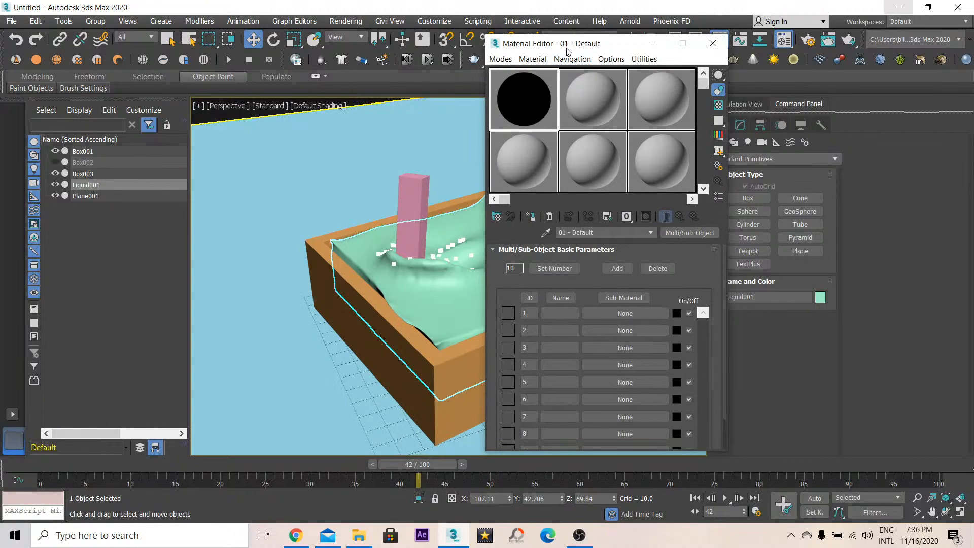
pyautogui.moveTo(566, 49); pyautogui.dragTo(734, 54)
pyautogui.click(696, 222)
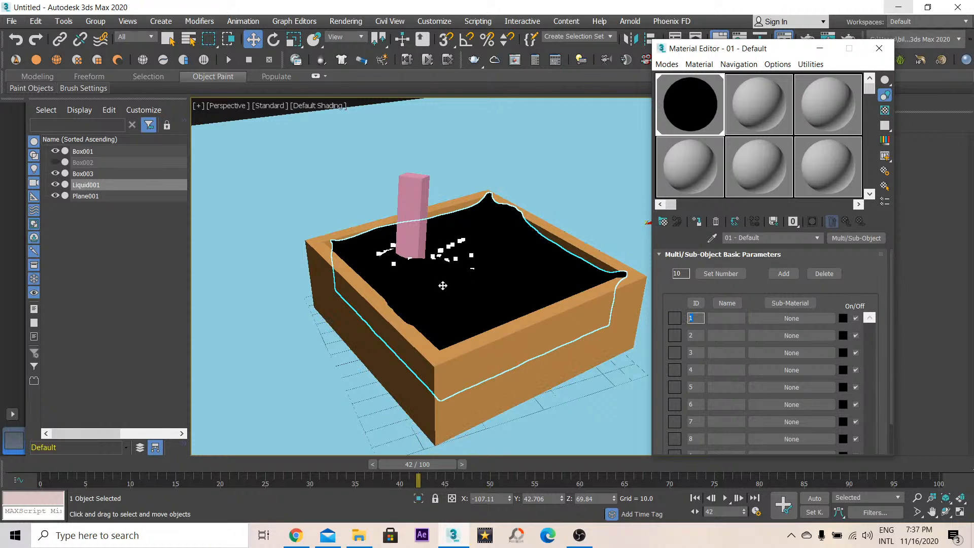
# - Set sub-material 1 to a Standard material with a red diffuse color
pyautogui.click(784, 318)
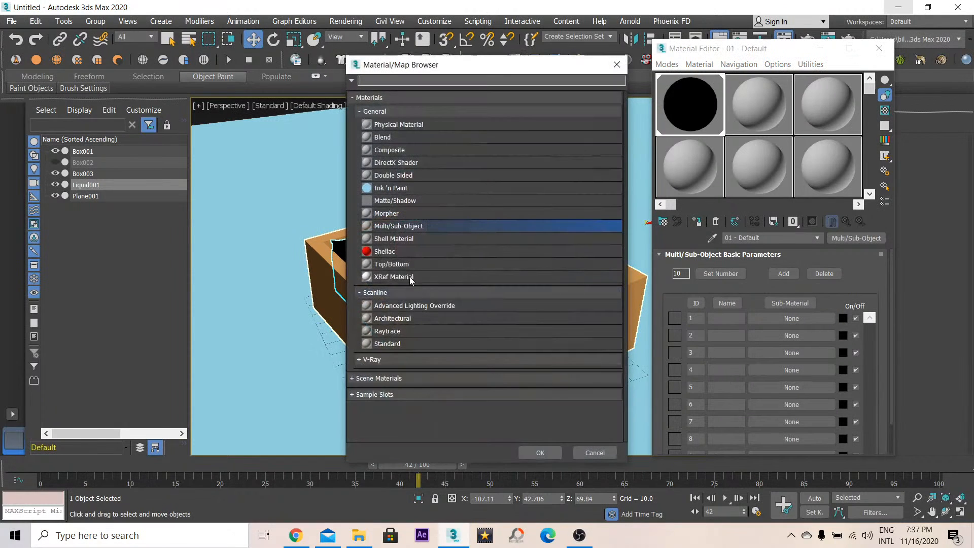
pyautogui.doubleClick(385, 344)
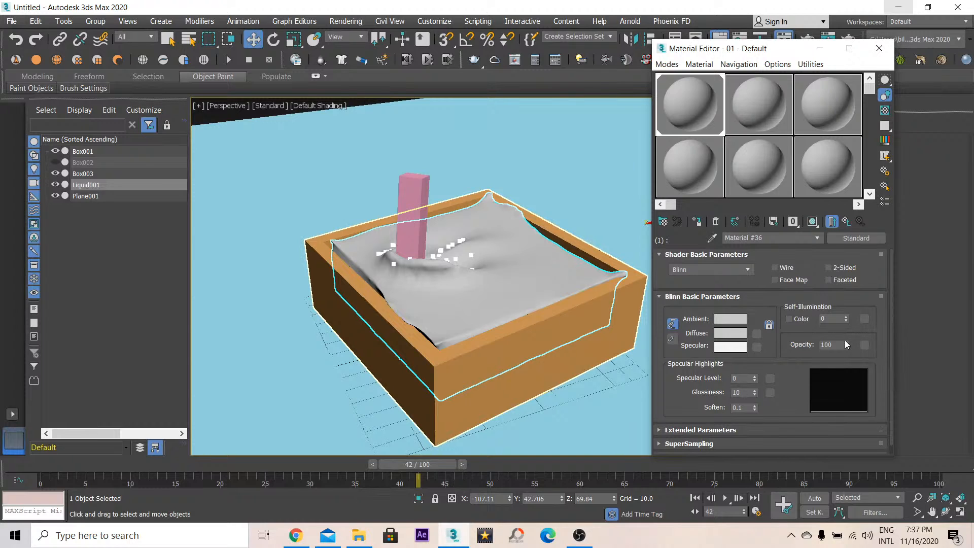
pyautogui.click(746, 333)
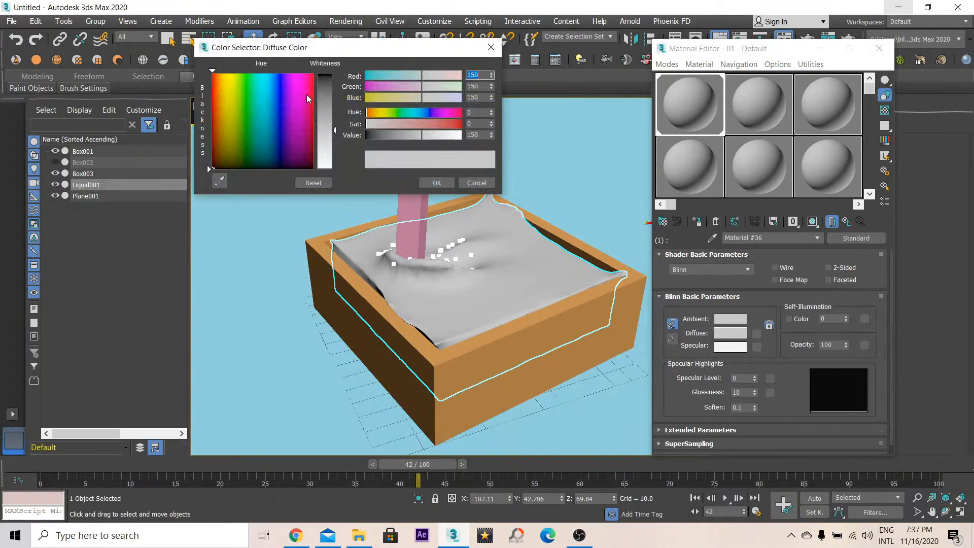
pyautogui.moveTo(306, 94); pyautogui.dragTo(328, 73)
pyautogui.click(451, 181)
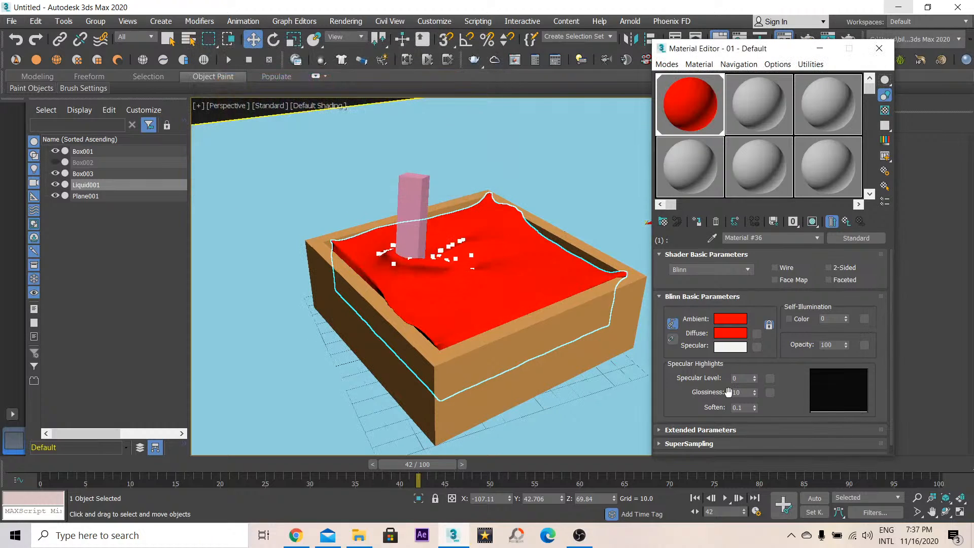
# - Set sub-material 1's Specular Level to 60 and Glossiness to 27
pyautogui.moveTo(756, 350); pyautogui.dragTo(756, 349)
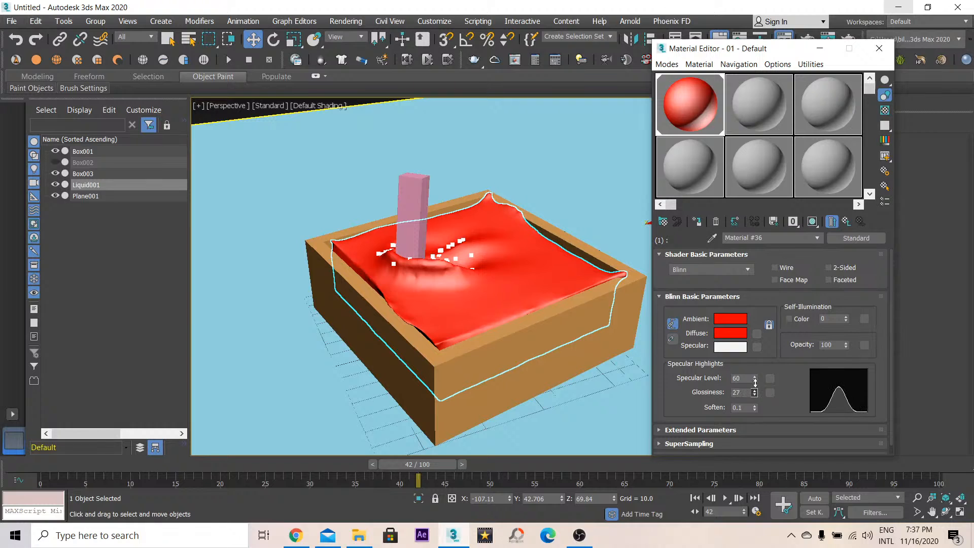
pyautogui.moveTo(754, 382); pyautogui.dragTo(755, 383)
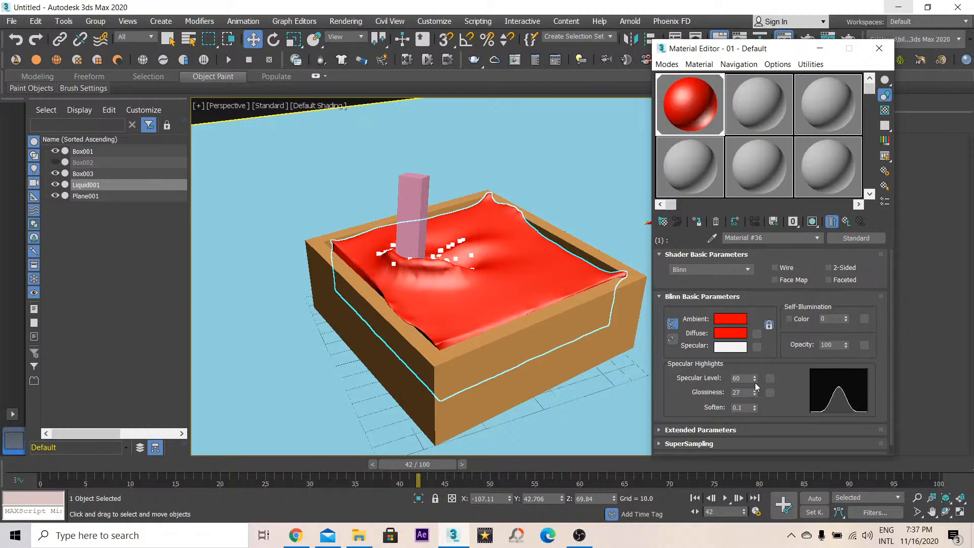
# - Add a Standard material as sub-material 2 and give it a white diffuse color
pyautogui.click(845, 222)
pyautogui.click(763, 340)
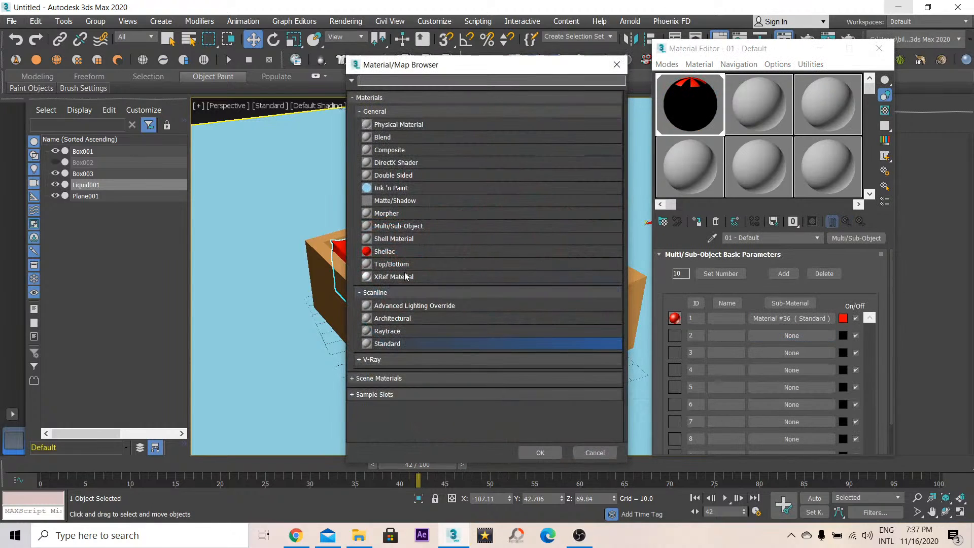
pyautogui.doubleClick(388, 344)
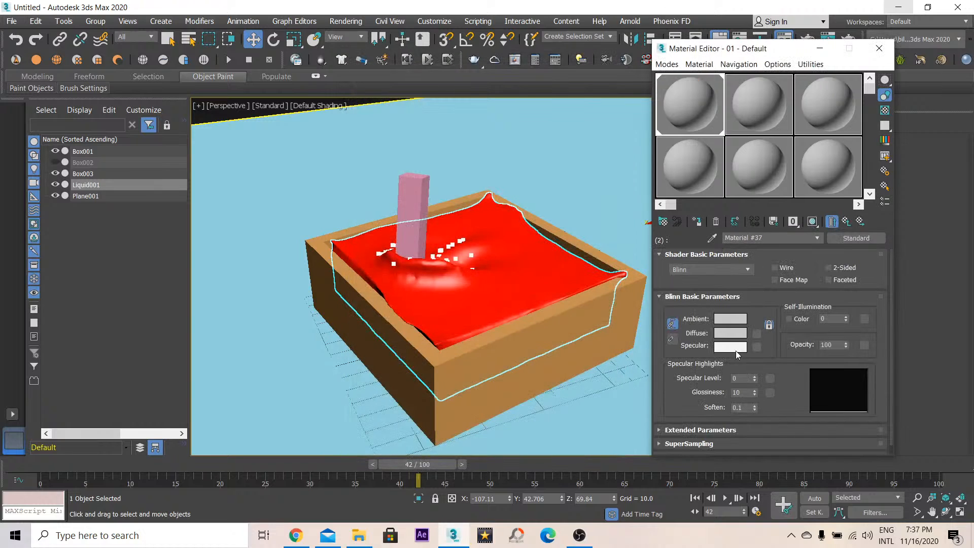
pyautogui.click(731, 334)
pyautogui.moveTo(330, 149); pyautogui.dragTo(329, 173)
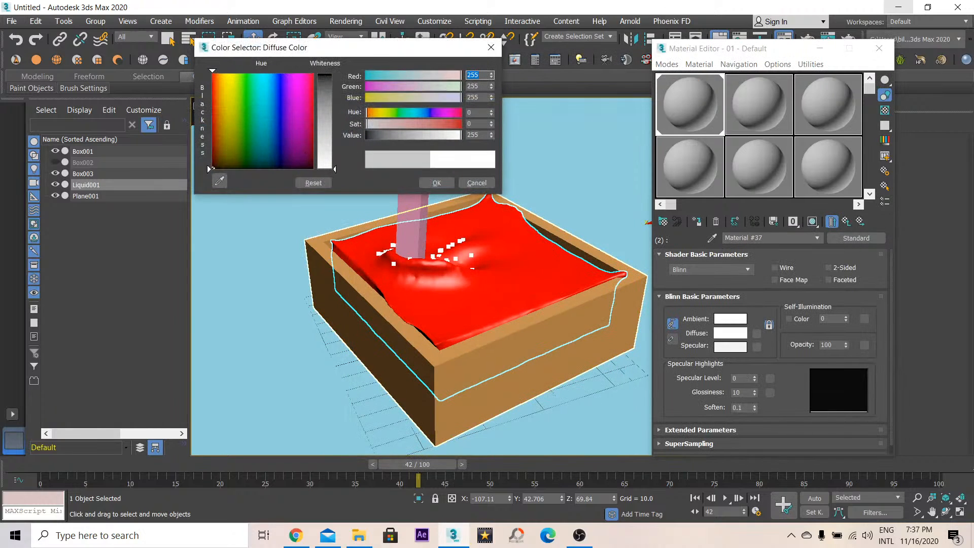
pyautogui.click(434, 182)
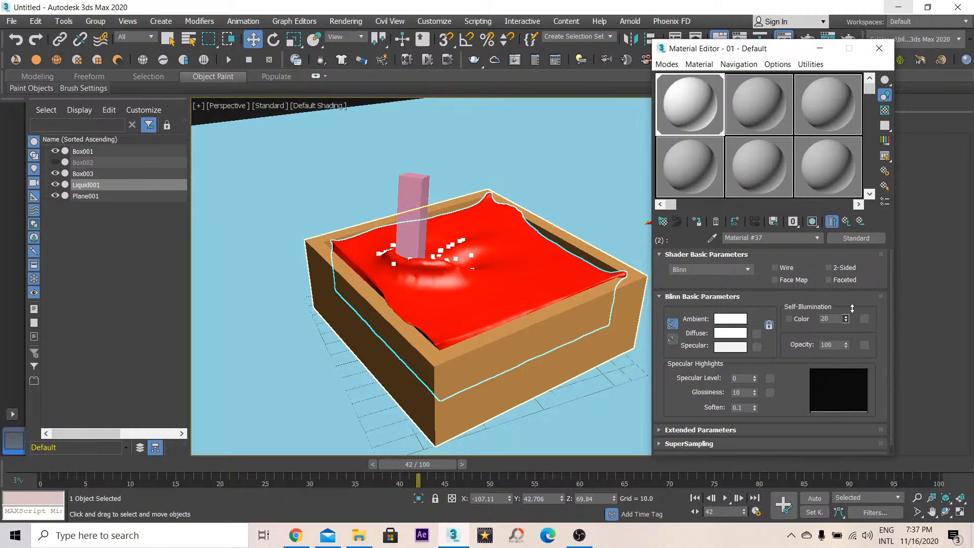
# - Close the material editor, render the perspective view at frame 42, and close the render window
pyautogui.click(879, 48)
pyautogui.click(848, 39)
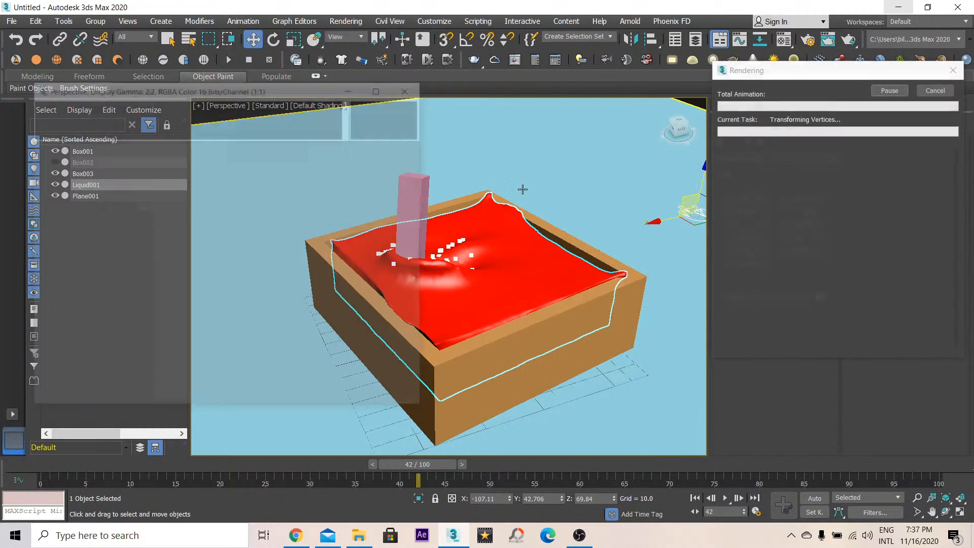
pyautogui.click(411, 87)
# - In the liquid's render settings, set the foam to render as Plane
pyautogui.click(700, 103)
pyautogui.click(741, 104)
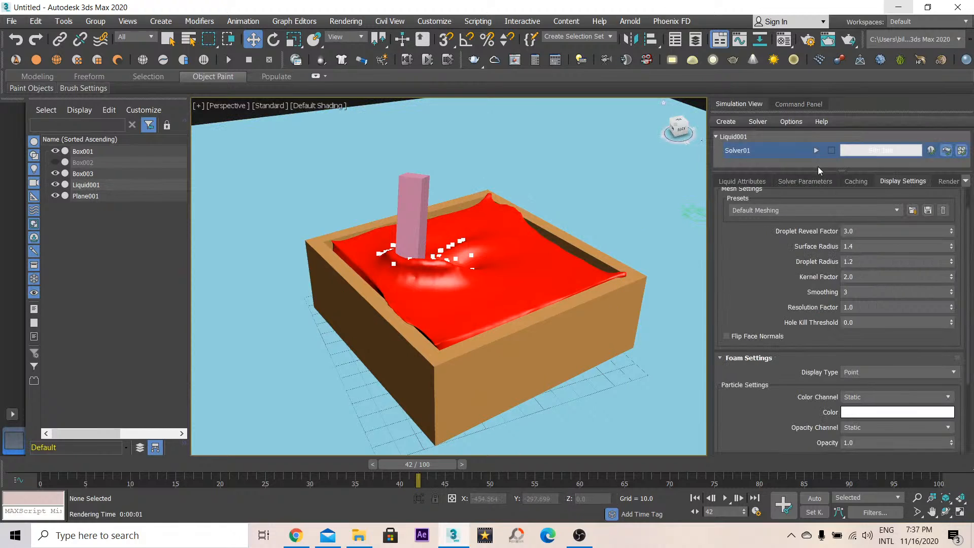
pyautogui.click(948, 182)
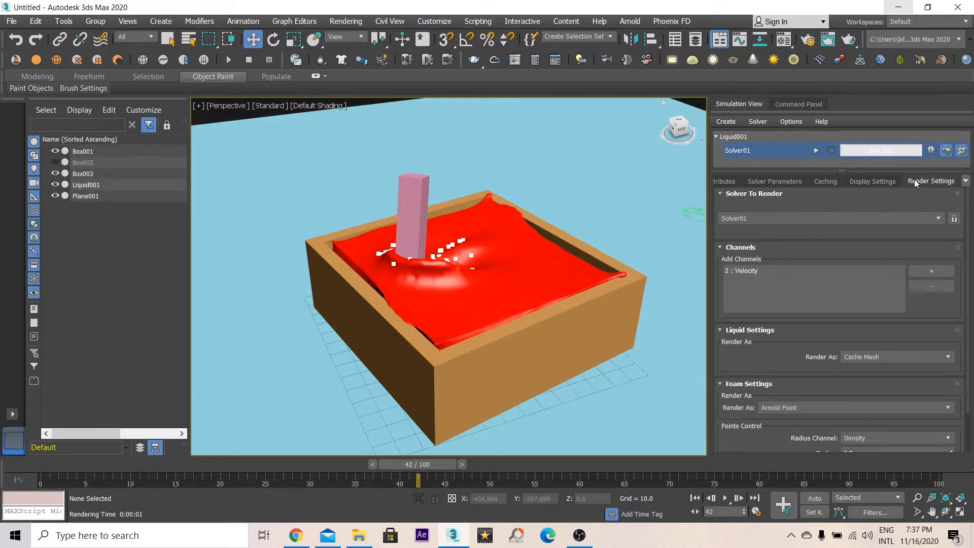
pyautogui.scroll(-2, 772, 234)
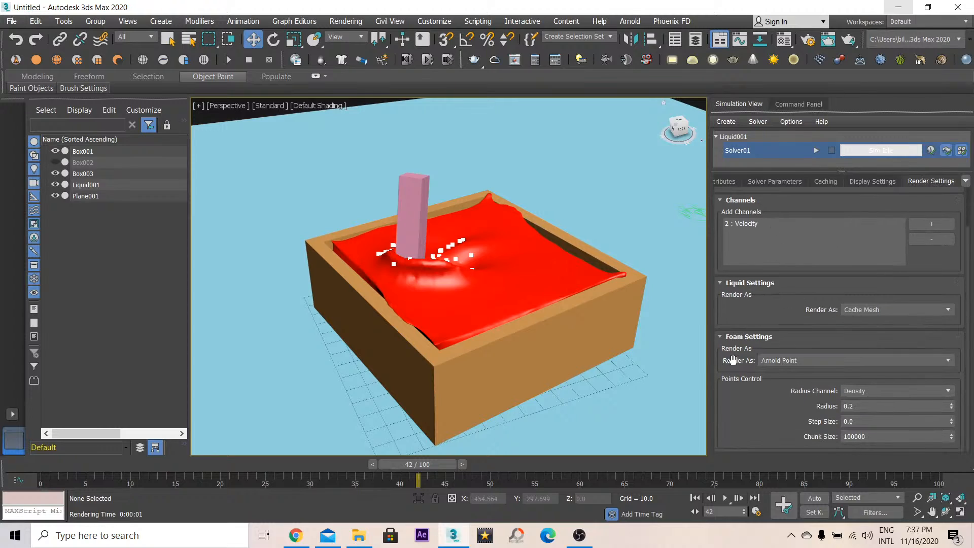
pyautogui.click(781, 361)
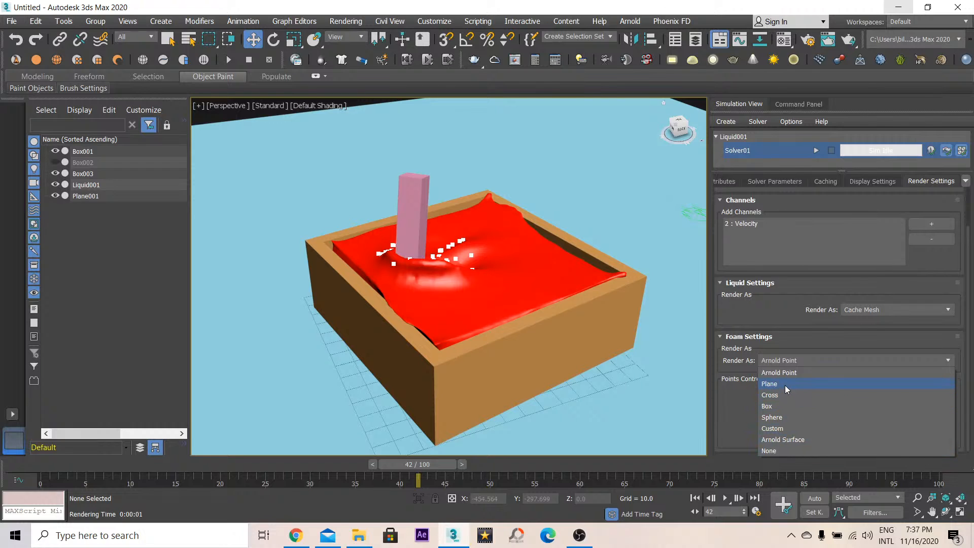
pyautogui.click(786, 384)
# - Render the perspective view twice while zooming in toward the stirring bar
pyautogui.hotkey('shift', 'q')
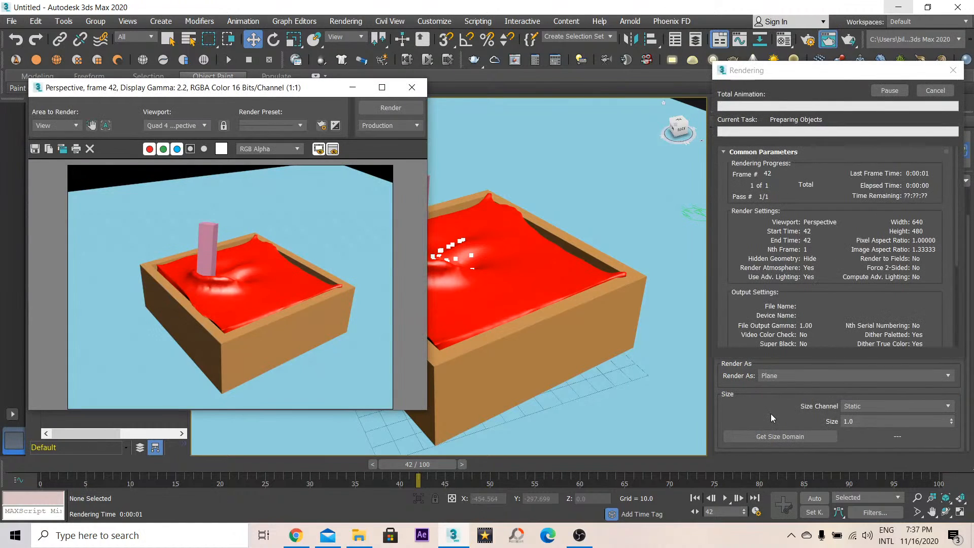
pyautogui.scroll(10, 471, 258)
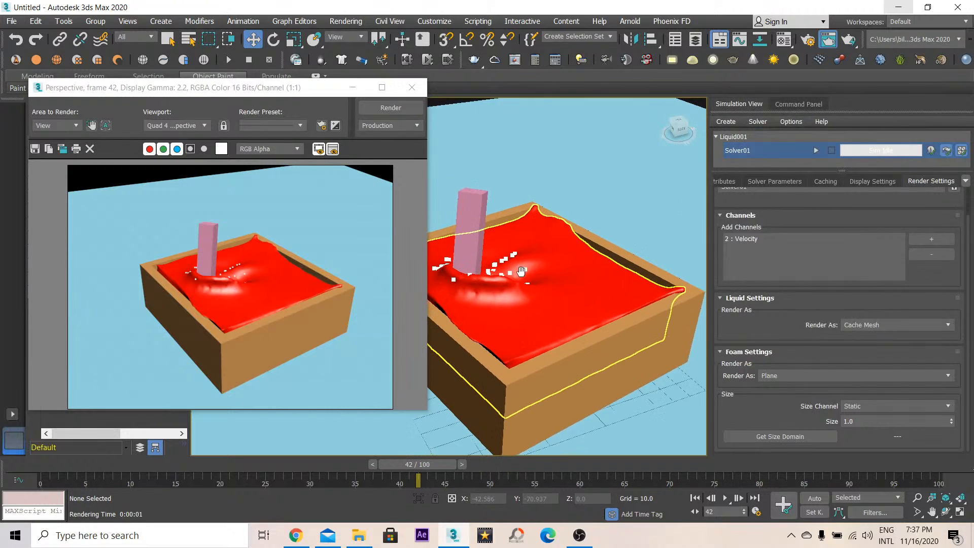
pyautogui.hotkey('shift', 'q')
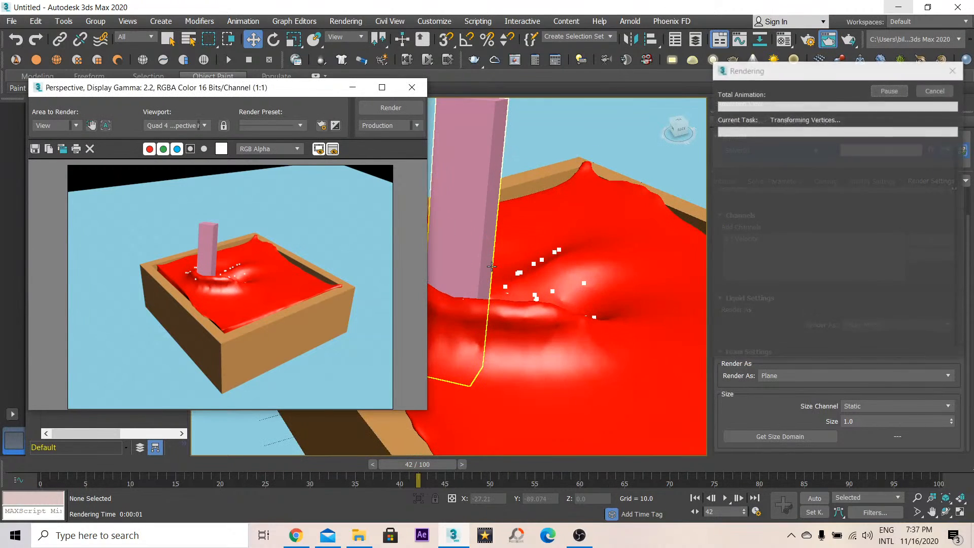
pyautogui.scroll(-10, 492, 271)
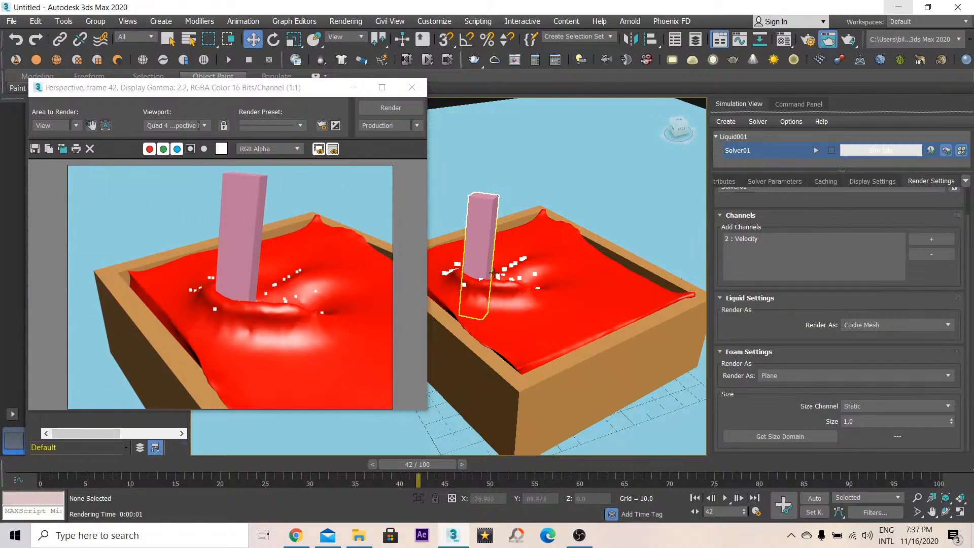
# - Move to frame 65 and render the perspective view
pyautogui.moveTo(433, 463); pyautogui.dragTo(637, 466)
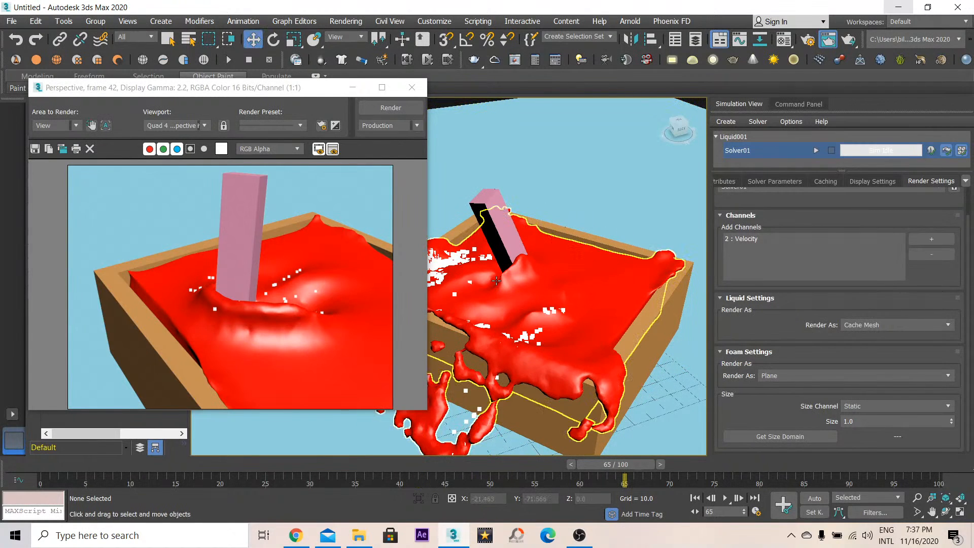
pyautogui.hotkey('shift', 'q')
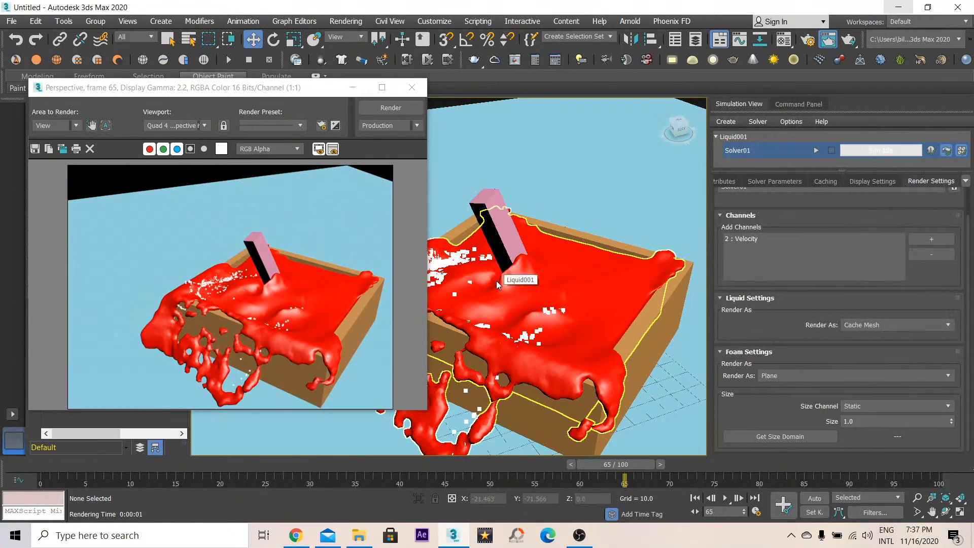
pyautogui.moveTo(432, 264); pyautogui.dragTo(545, 262, button='middle')
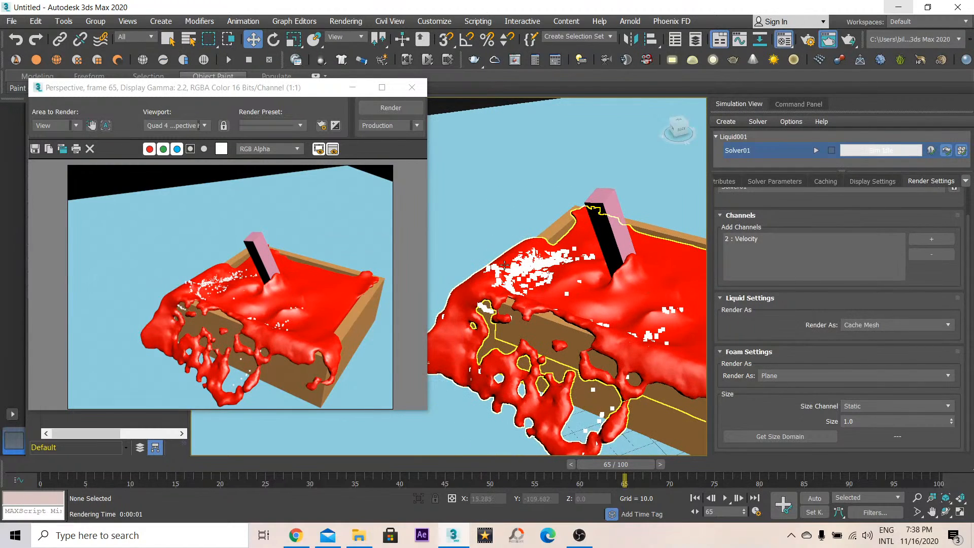
# - Set sub-material 2's diffuse color to a light red and render the view
pyautogui.press('m')
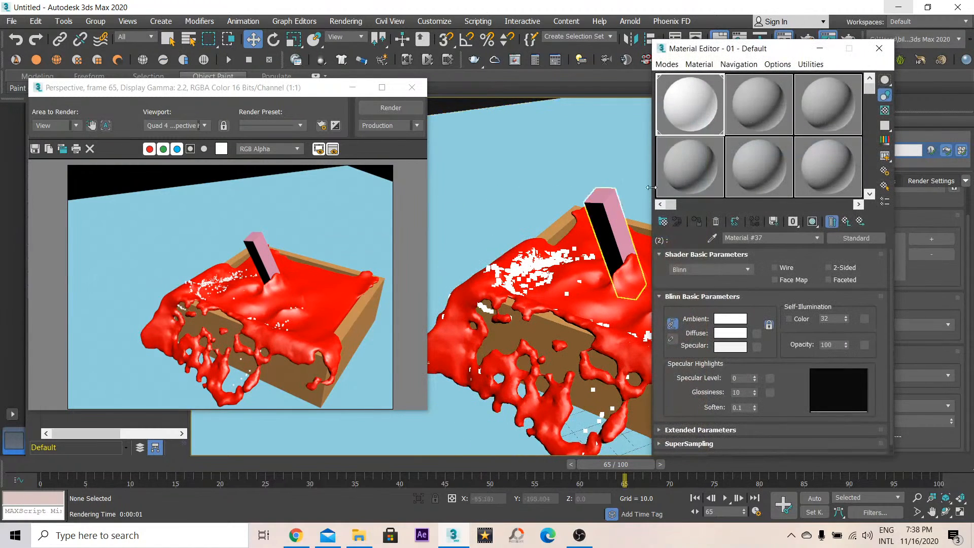
pyautogui.click(846, 221)
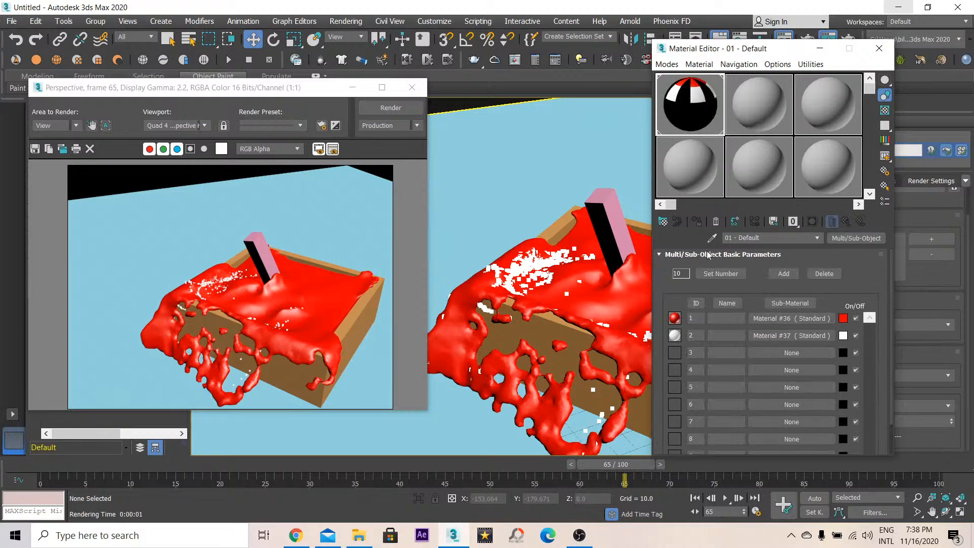
pyautogui.click(766, 335)
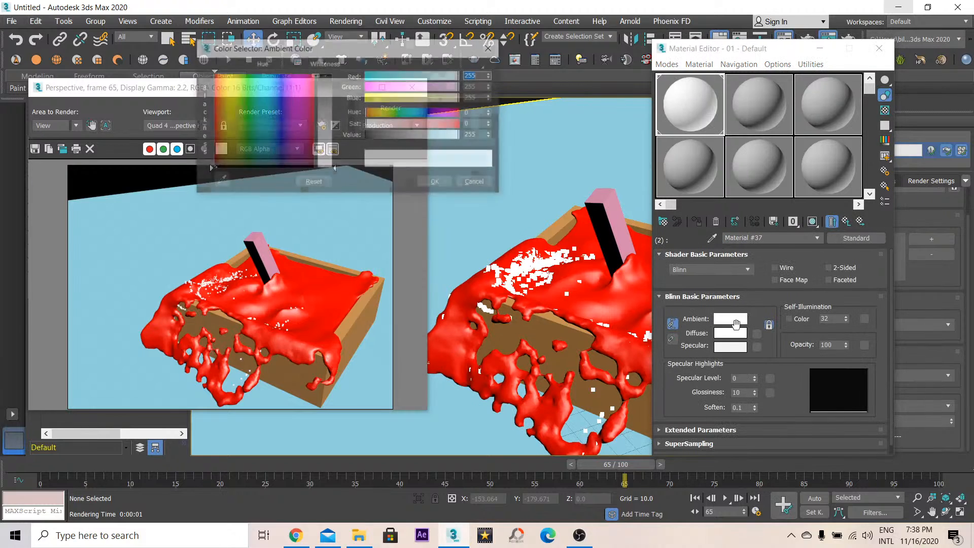
pyautogui.click(734, 321)
pyautogui.click(734, 333)
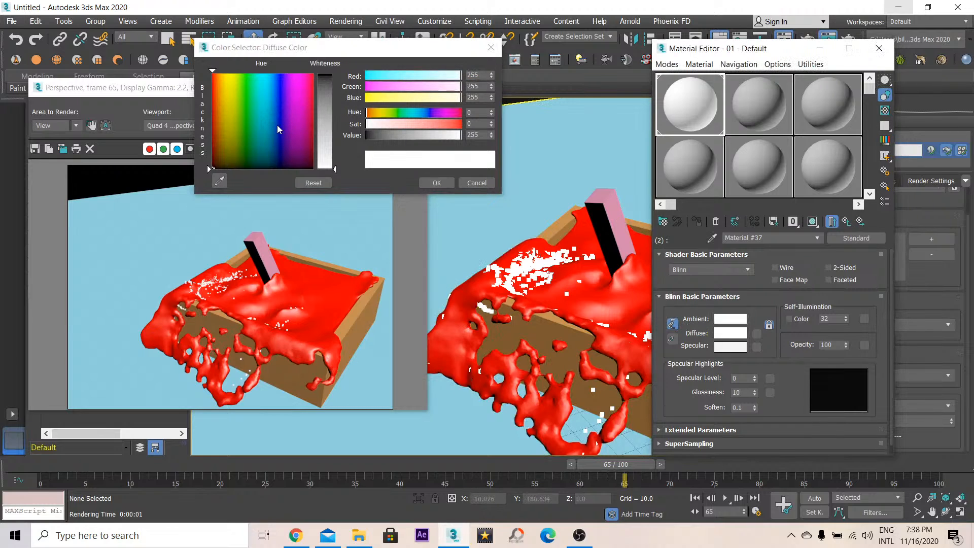
pyautogui.moveTo(320, 105); pyautogui.dragTo(321, 88)
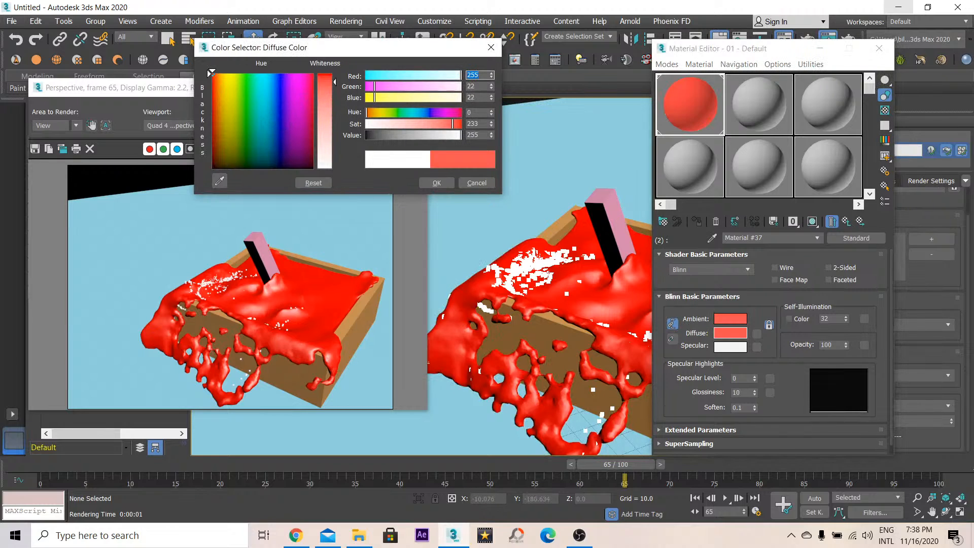
pyautogui.click(436, 183)
pyautogui.hotkey('shift', 'q')
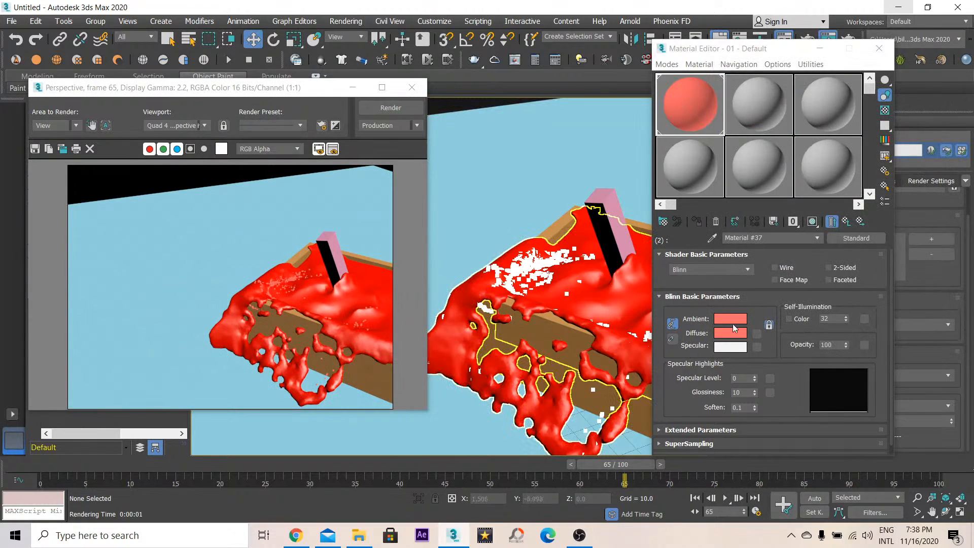
# - Change sub-material 1's diffuse color to grey and set its opacity to 69
pyautogui.click(845, 221)
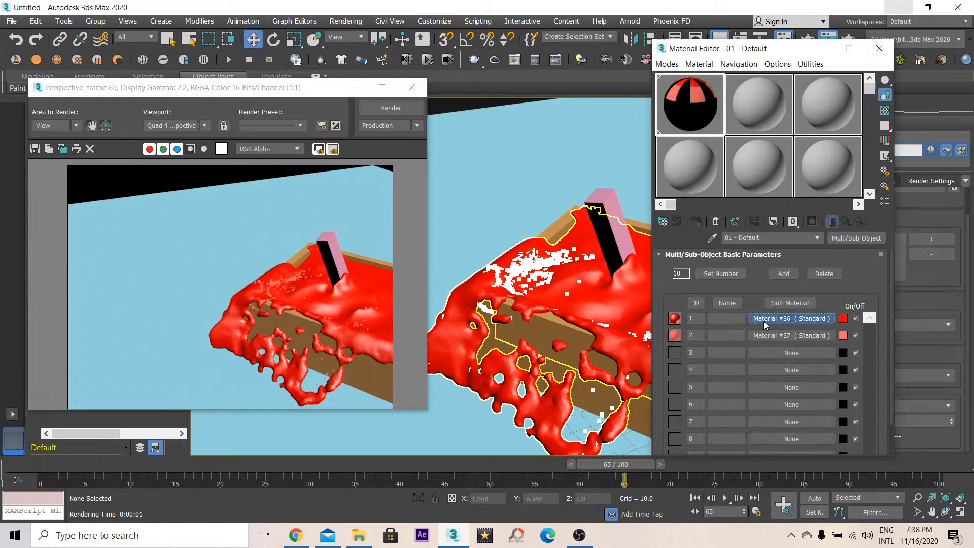
pyautogui.click(763, 321)
pyautogui.click(720, 339)
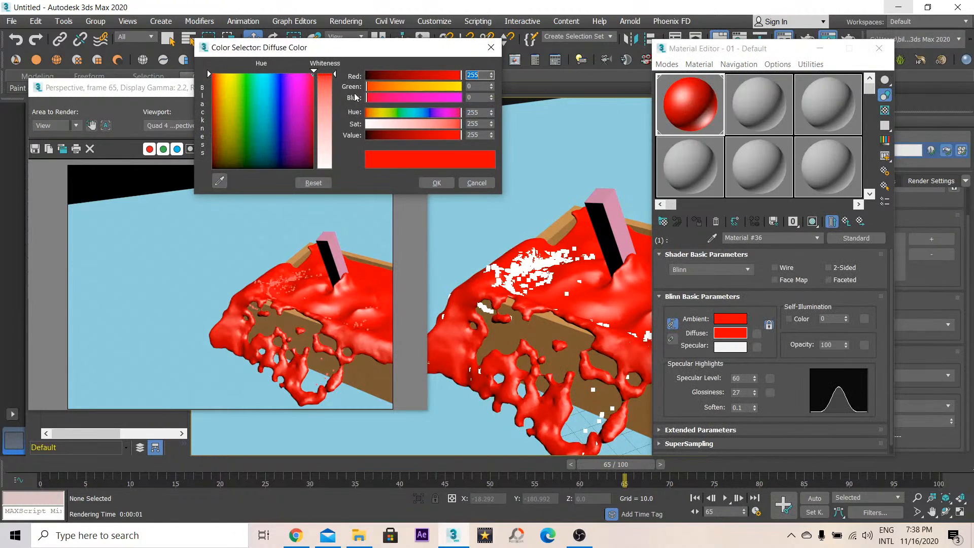
pyautogui.moveTo(305, 149); pyautogui.dragTo(313, 168)
pyautogui.moveTo(335, 75); pyautogui.dragTo(334, 129)
pyautogui.click(436, 183)
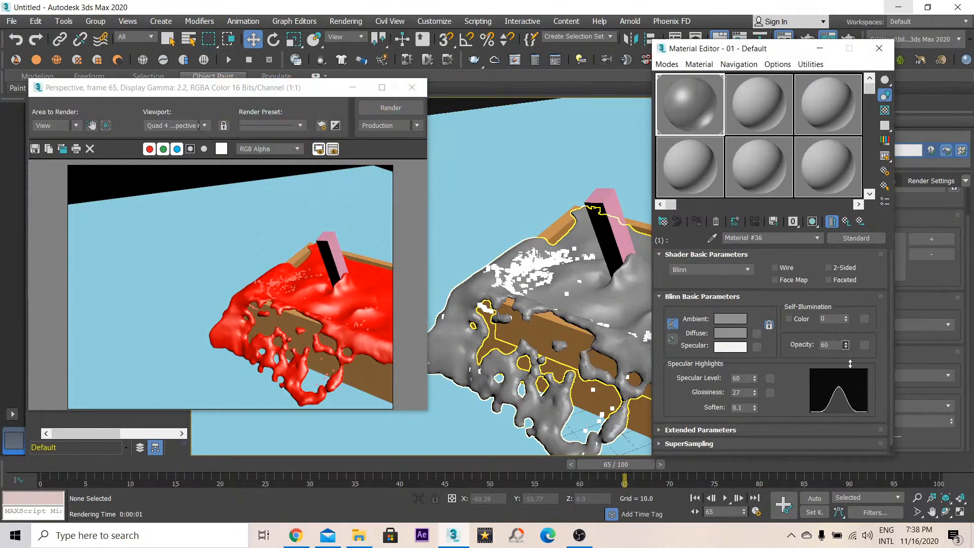
pyautogui.moveTo(850, 364); pyautogui.dragTo(850, 369)
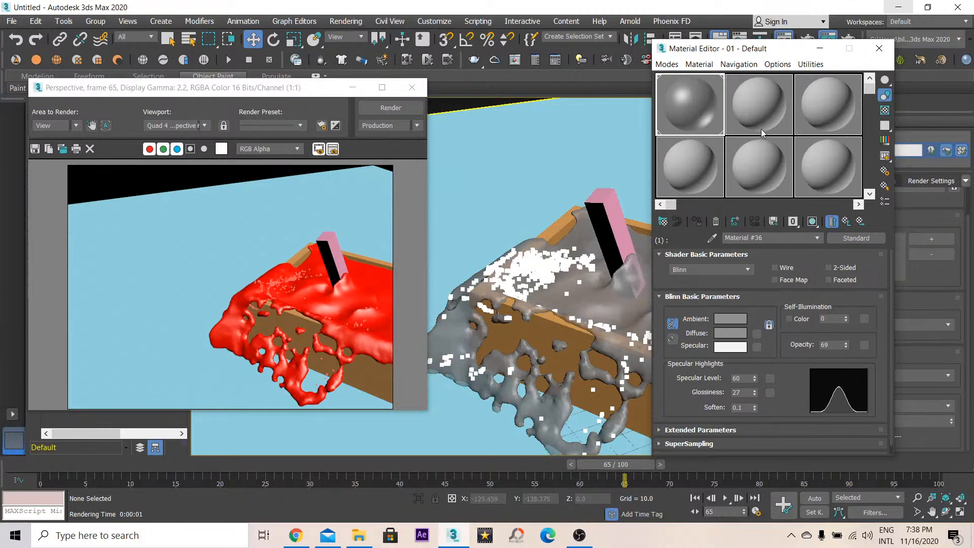
# - Open sub-material 2's diffuse color and render the perspective view
pyautogui.click(845, 222)
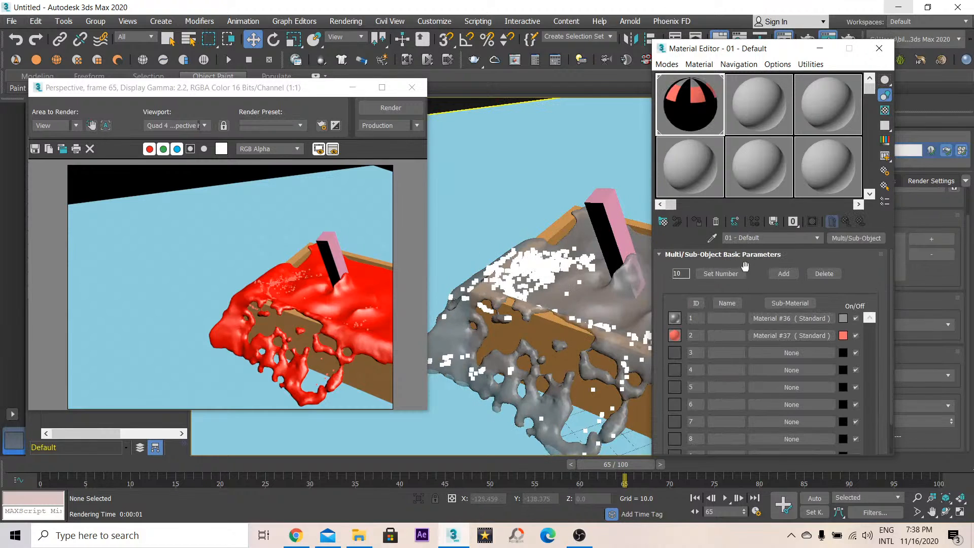
pyautogui.click(784, 337)
pyautogui.click(731, 333)
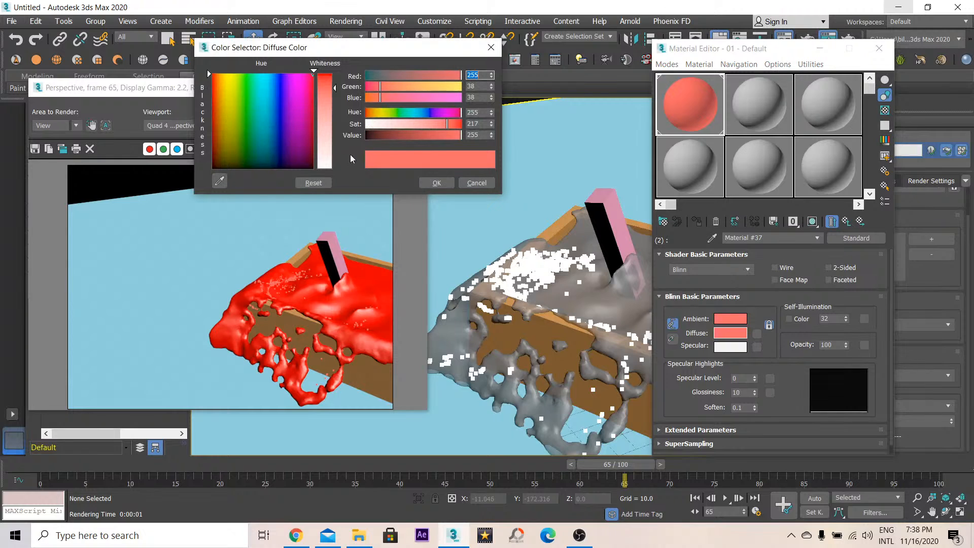
pyautogui.hotkey('shift', 'q')
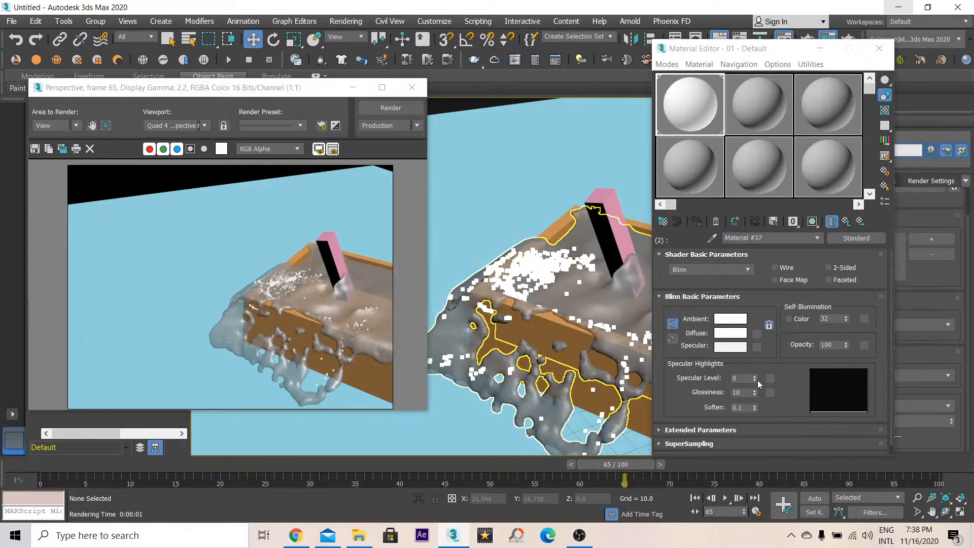
# - Close the material editor and render window, then switch the production renderer to Arnold in Render Setup
pyautogui.click(879, 48)
pyautogui.click(412, 87)
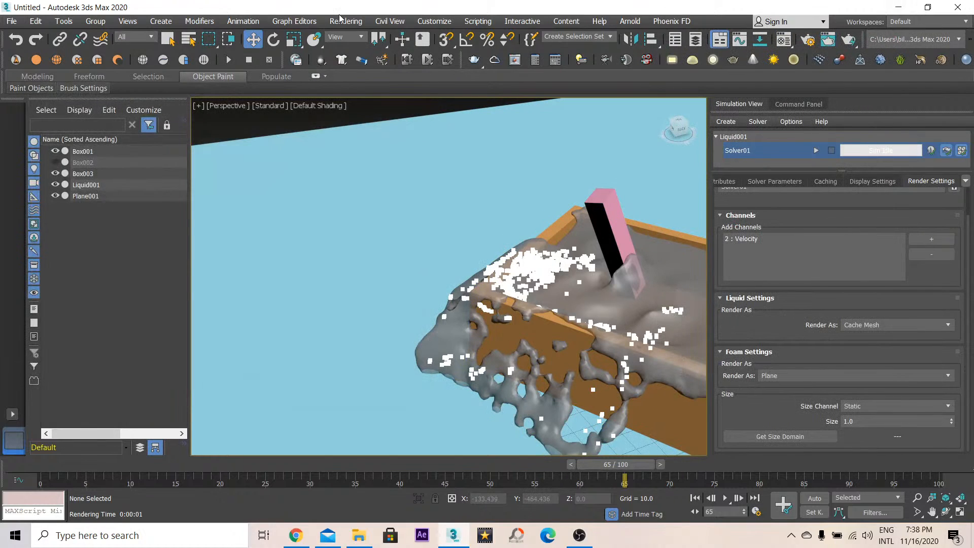
pyautogui.click(345, 21)
pyautogui.click(384, 84)
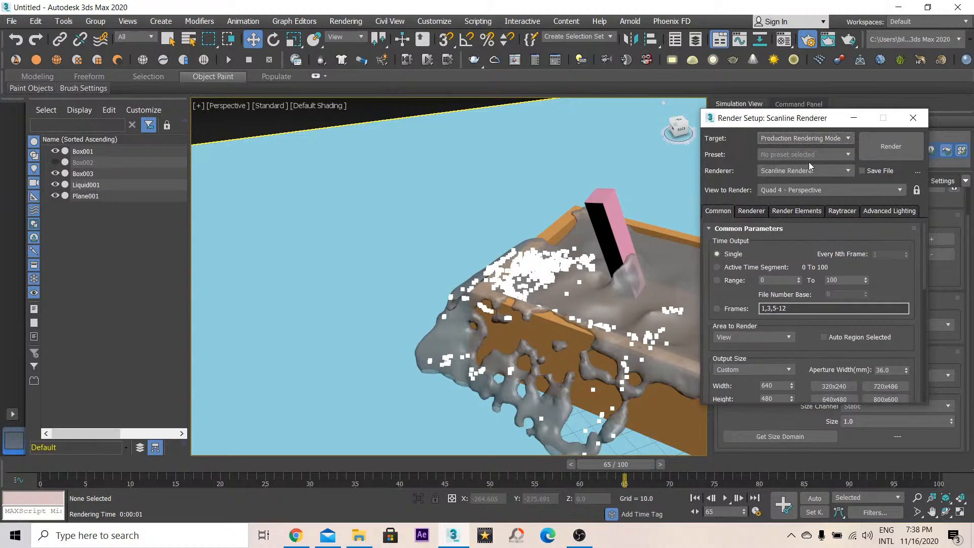
pyautogui.click(810, 169)
pyautogui.click(831, 252)
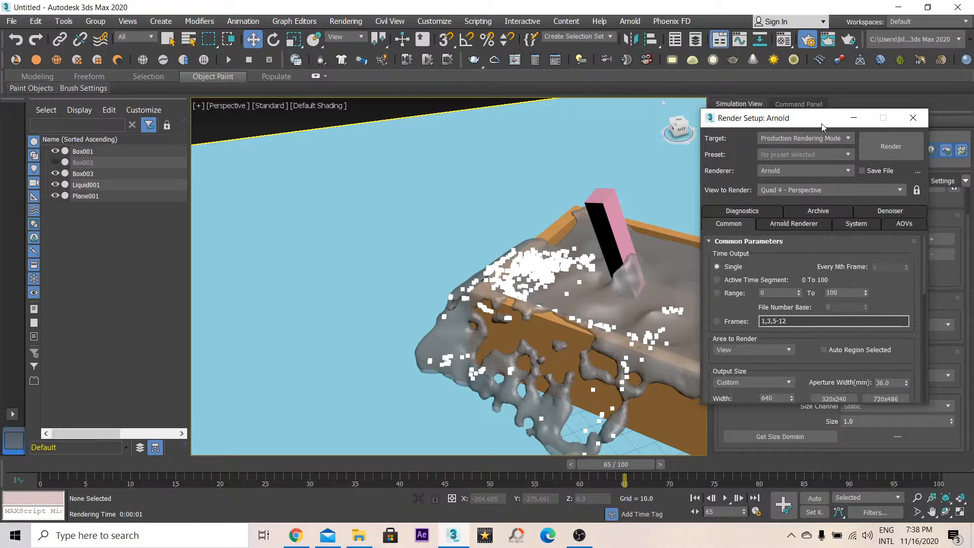
# - Set the liquid's foam to render as Arnold Point
pyautogui.moveTo(820, 124); pyautogui.dragTo(219, 124)
pyautogui.click(814, 376)
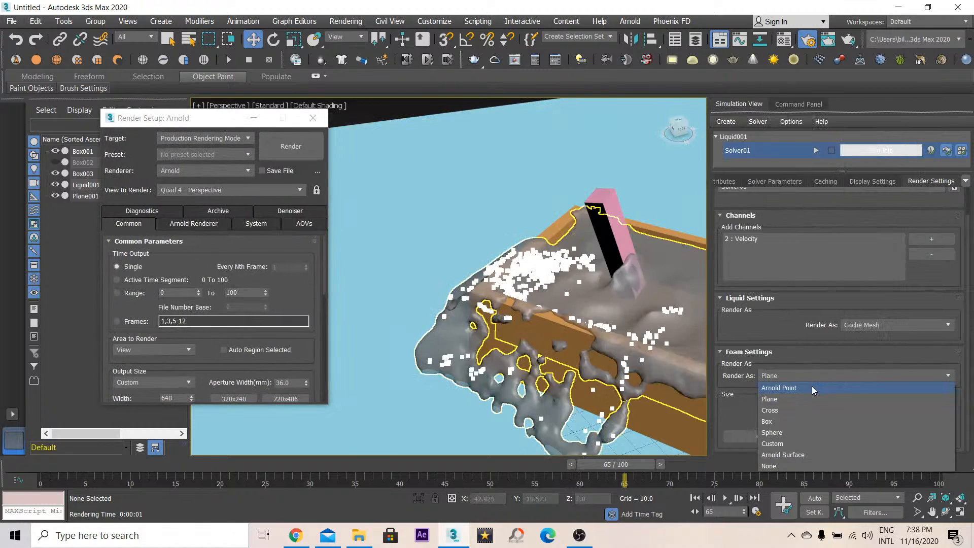
pyautogui.click(812, 387)
pyautogui.scroll(-1, 795, 352)
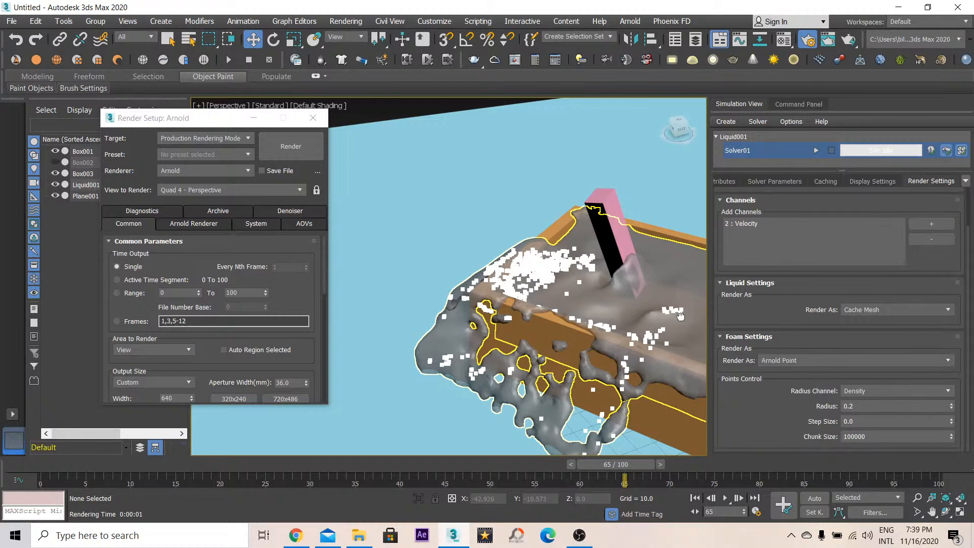
# - Start an Arnold render of the perspective view and abort it
pyautogui.hotkey('shift', 'q')
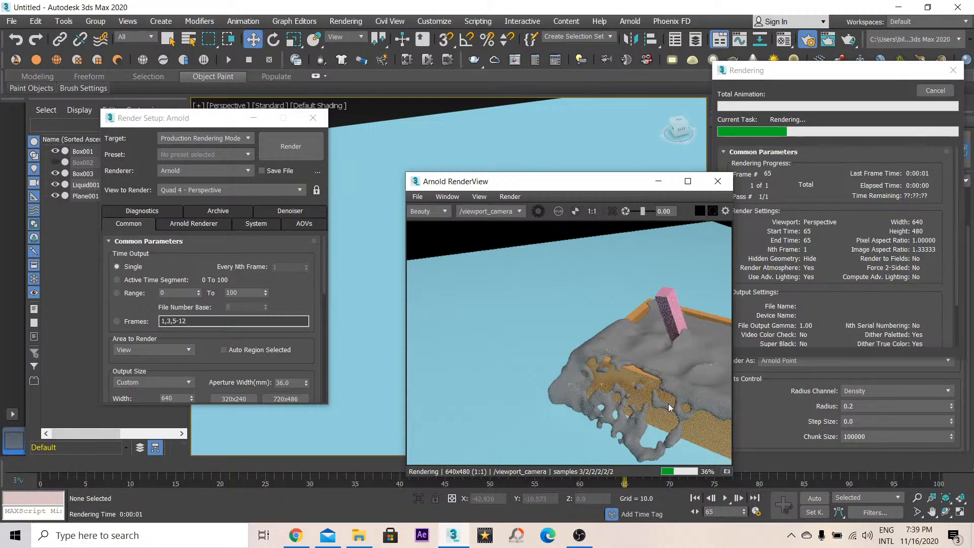
pyautogui.click(935, 90)
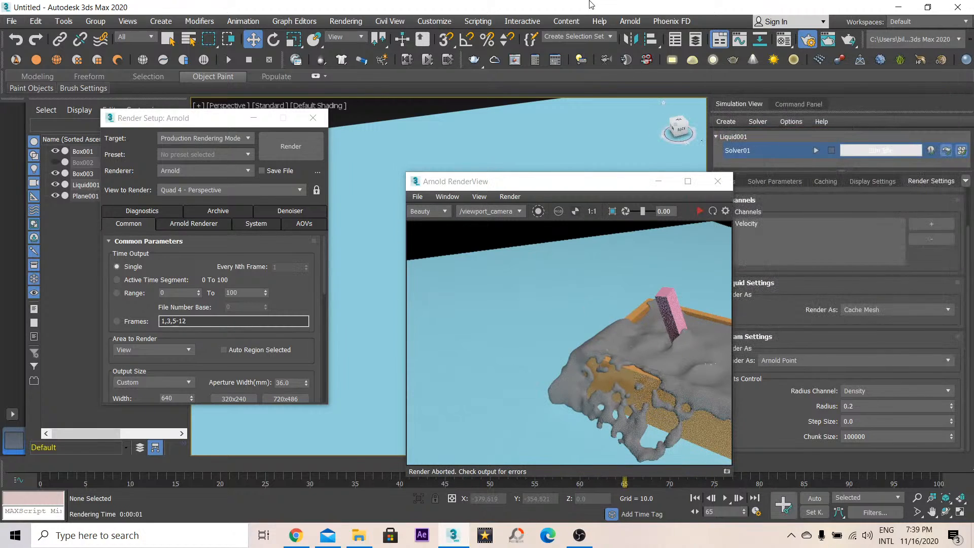
# - Convert sub-material 2 to a Physical Material and set its base color to white
pyautogui.press('m')
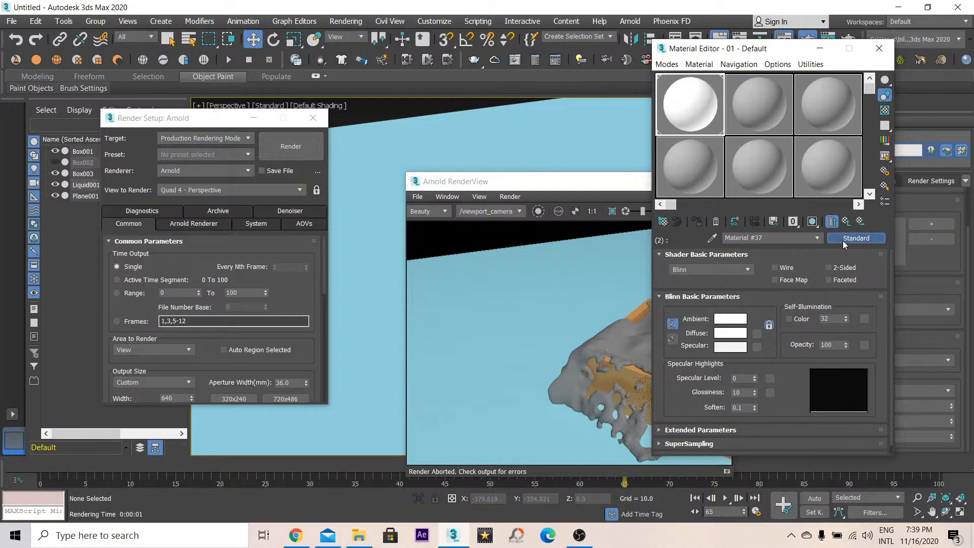
pyautogui.click(843, 239)
pyautogui.doubleClick(399, 125)
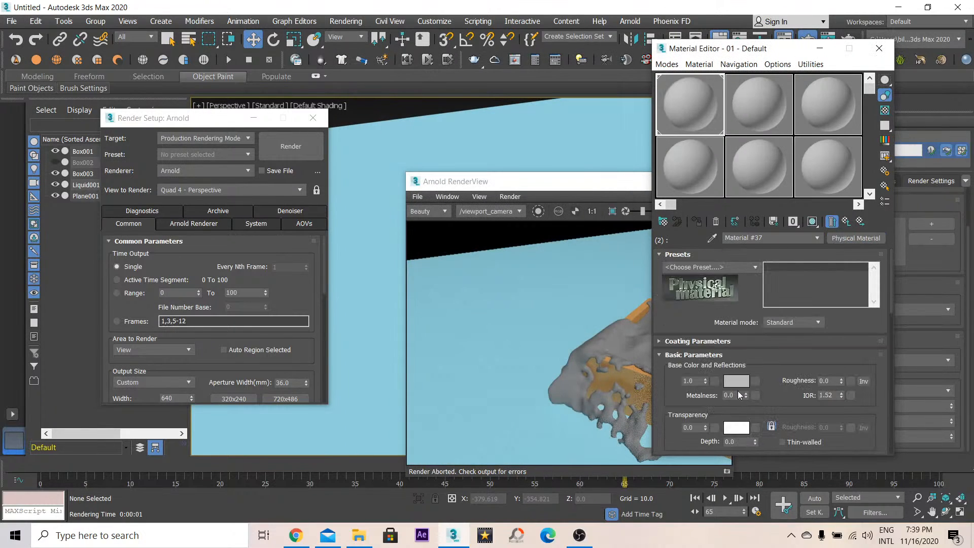
pyautogui.click(740, 386)
pyautogui.moveTo(332, 158); pyautogui.dragTo(333, 175)
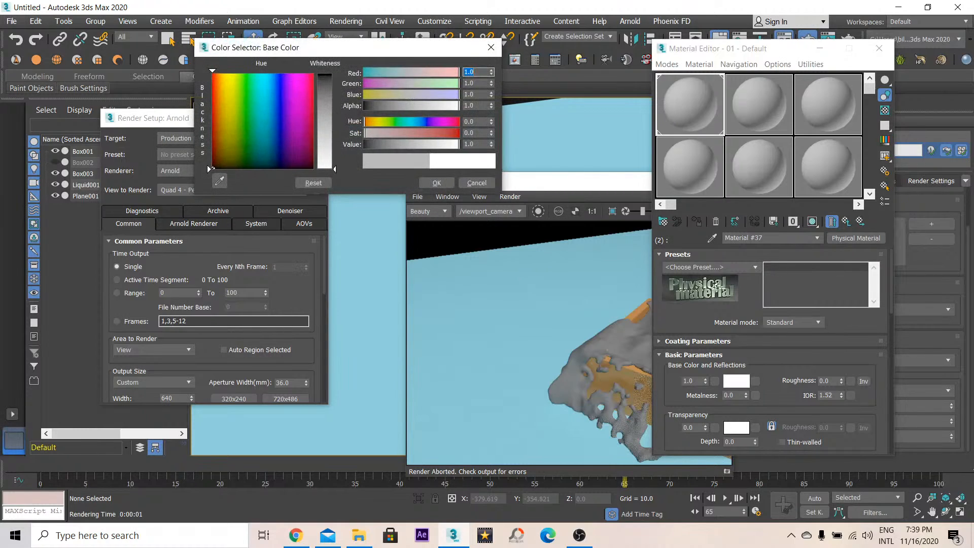
pyautogui.click(432, 183)
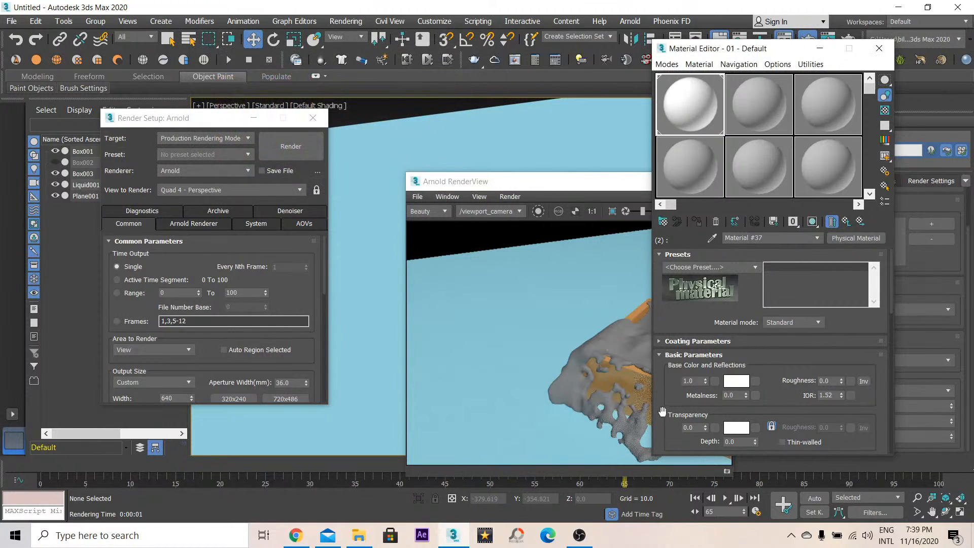
# - Return to the Multi/Sub-Object parent and convert sub-material 1 to a Physical Material
pyautogui.moveTo(662, 410); pyautogui.dragTo(677, 374)
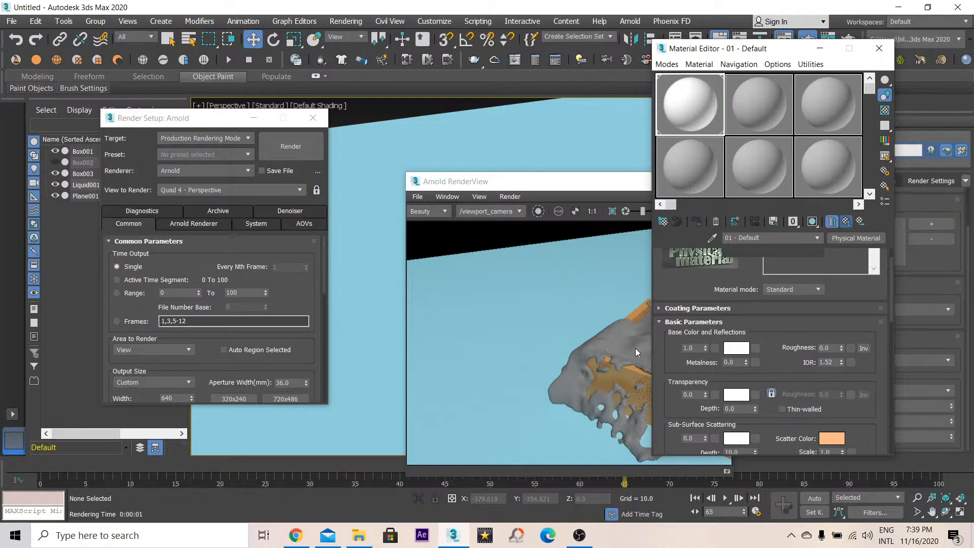
pyautogui.click(846, 221)
pyautogui.click(794, 285)
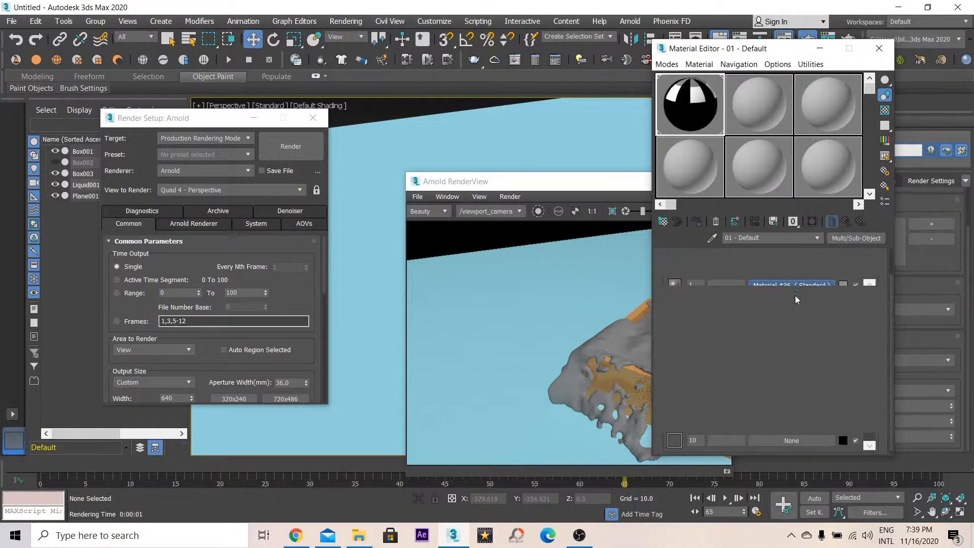
pyautogui.click(856, 238)
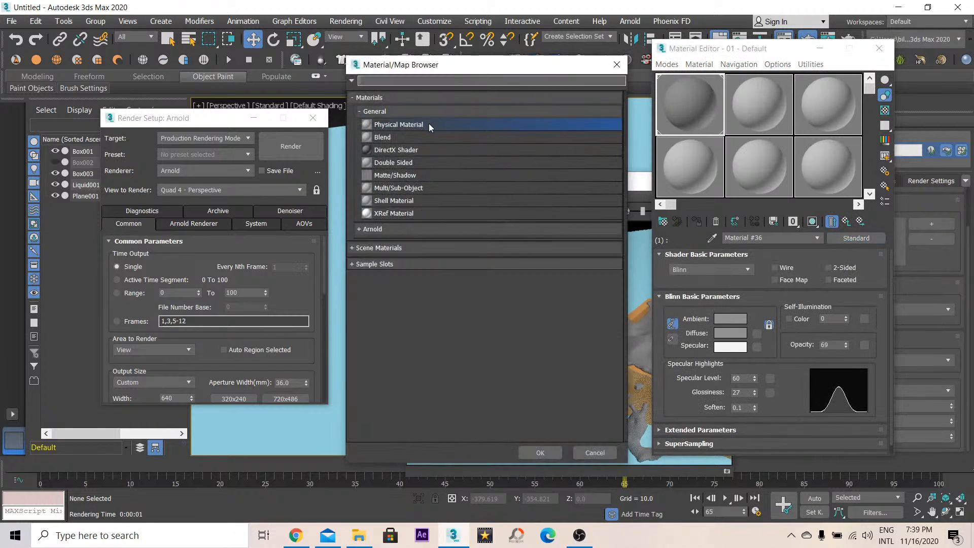
pyautogui.doubleClick(409, 125)
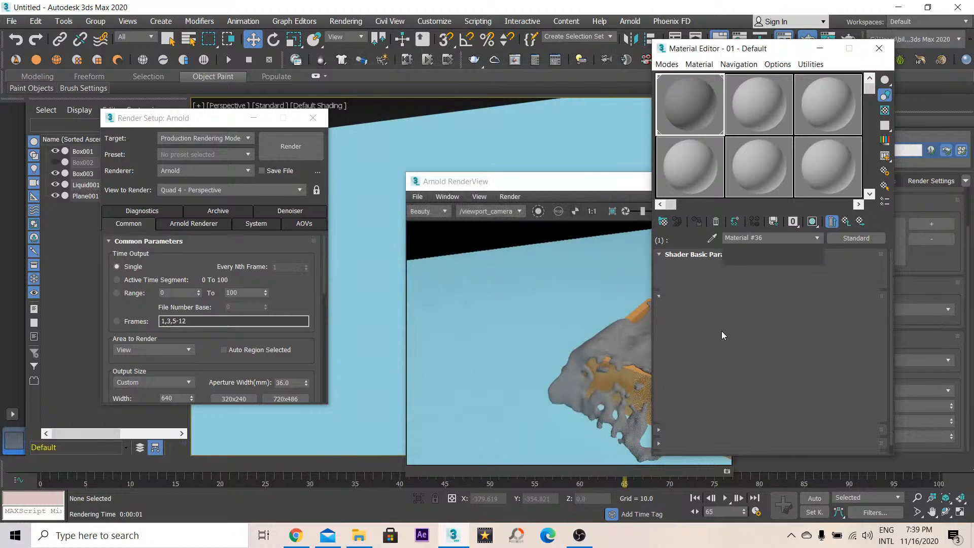
# - Set sub-material 1's base color to white and reset its base color weight to 0
pyautogui.scroll(-3, 696, 365)
pyautogui.click(728, 291)
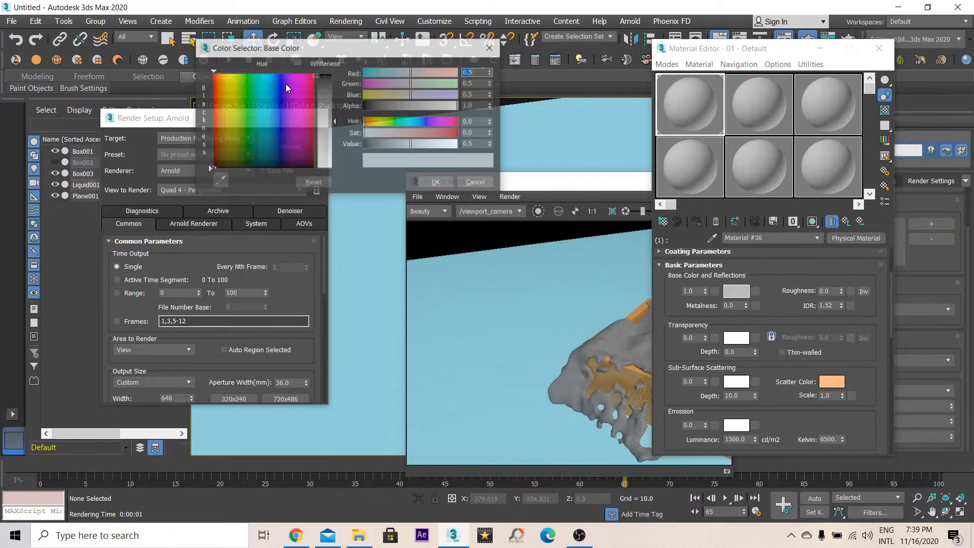
pyautogui.moveTo(323, 163); pyautogui.dragTo(323, 75)
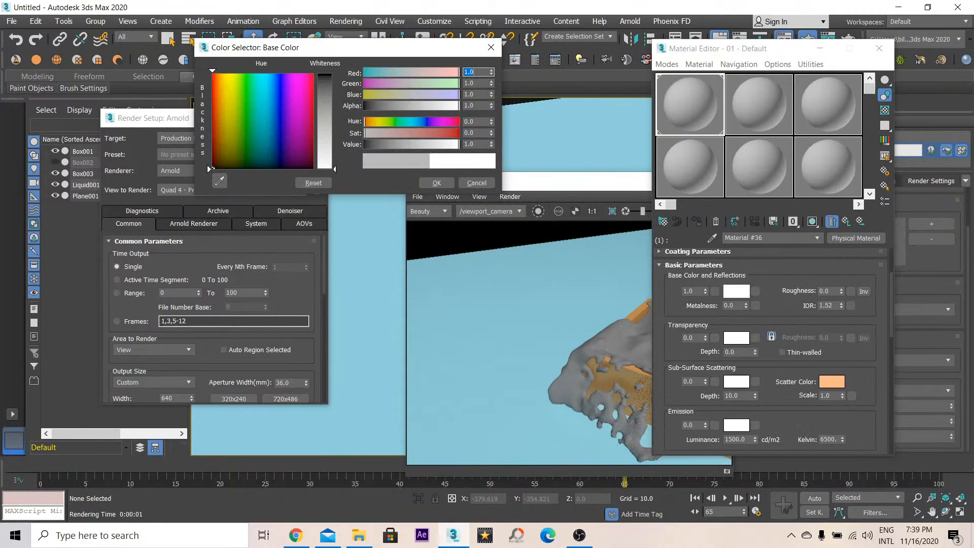
pyautogui.click(436, 182)
pyautogui.rightClick(705, 291)
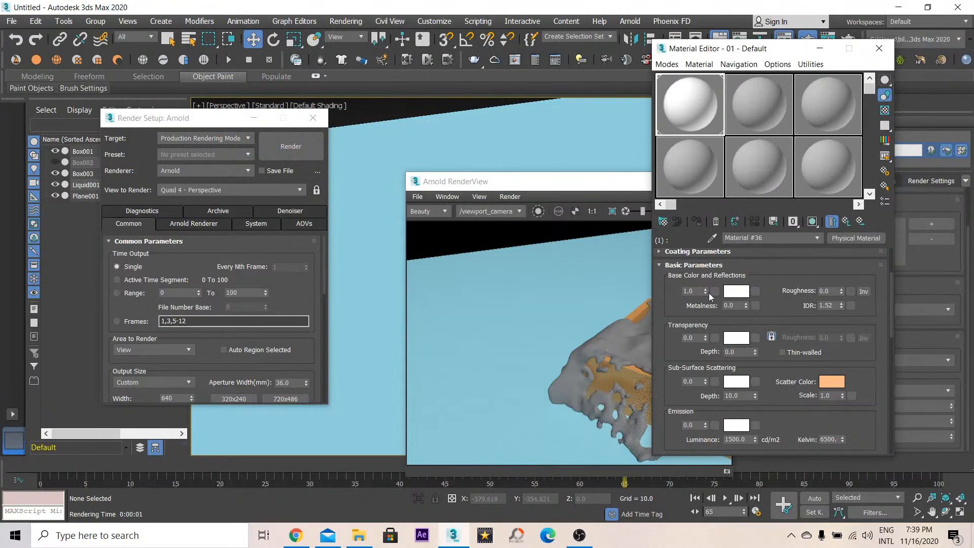
# - Switch sub-material 1's material mode to Advanced
pyautogui.moveTo(667, 324); pyautogui.dragTo(667, 294)
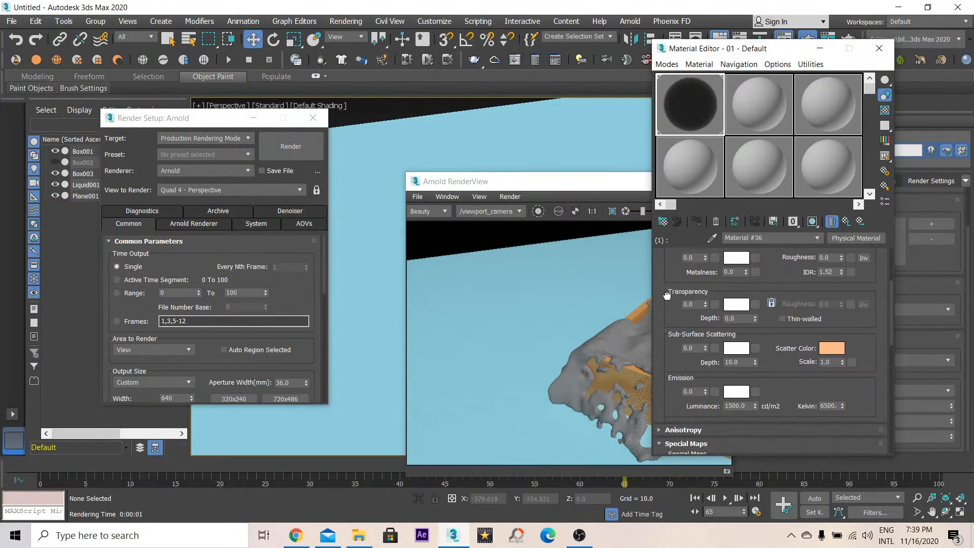
pyautogui.scroll(3, 705, 294)
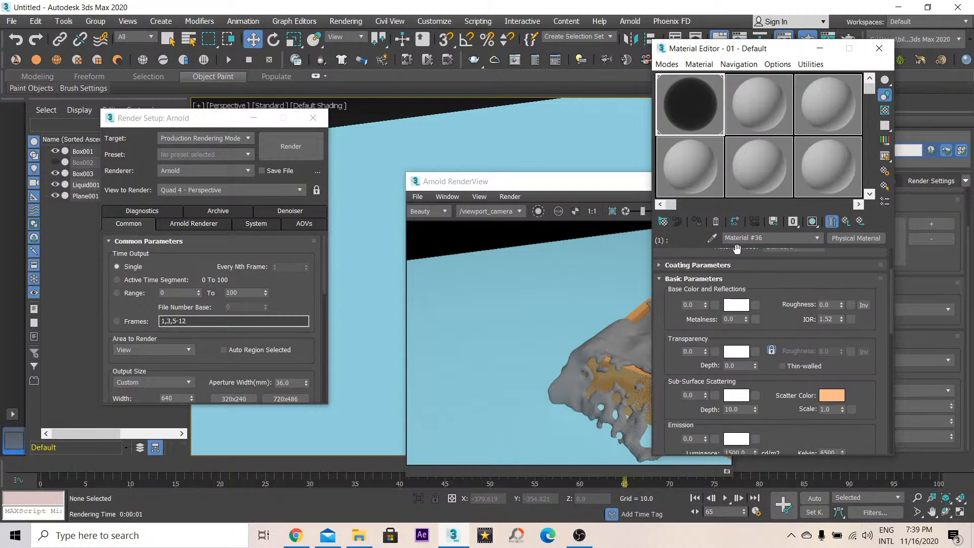
pyautogui.scroll(2, 736, 248)
pyautogui.click(766, 272)
pyautogui.click(776, 293)
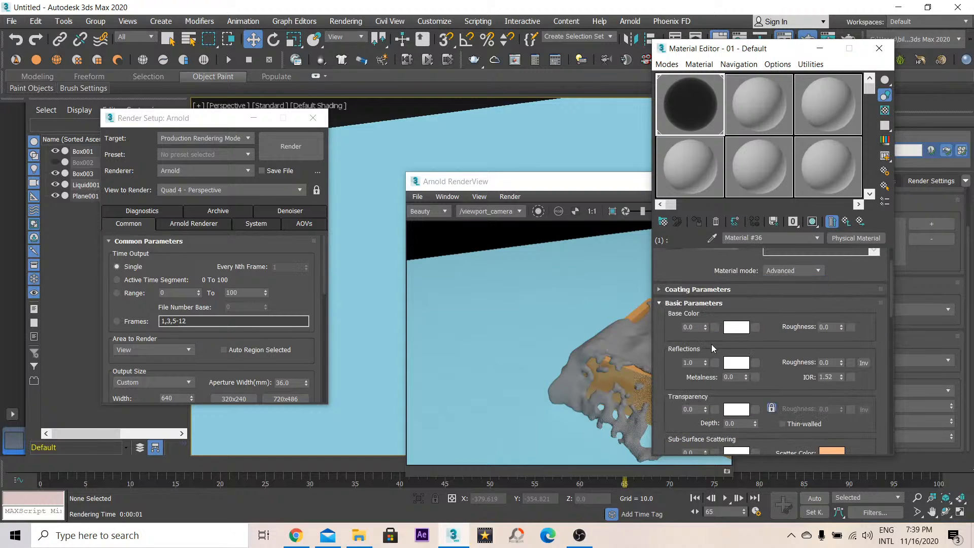
# - Set sub-material 1's transparency weight to 1.0 and its transparency color to a pale blue
pyautogui.scroll(-1, 712, 348)
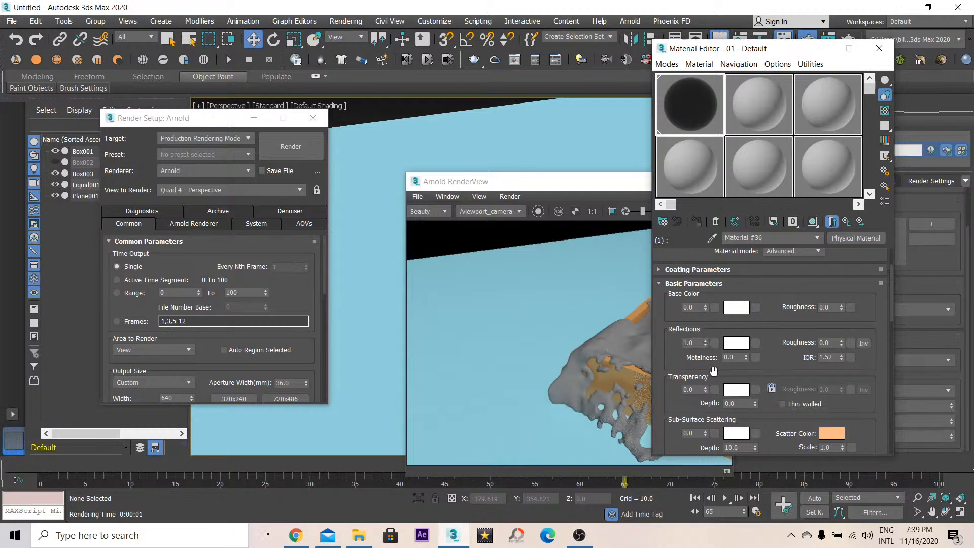
pyautogui.scroll(-1, 713, 371)
pyautogui.moveTo(705, 363); pyautogui.dragTo(707, 141)
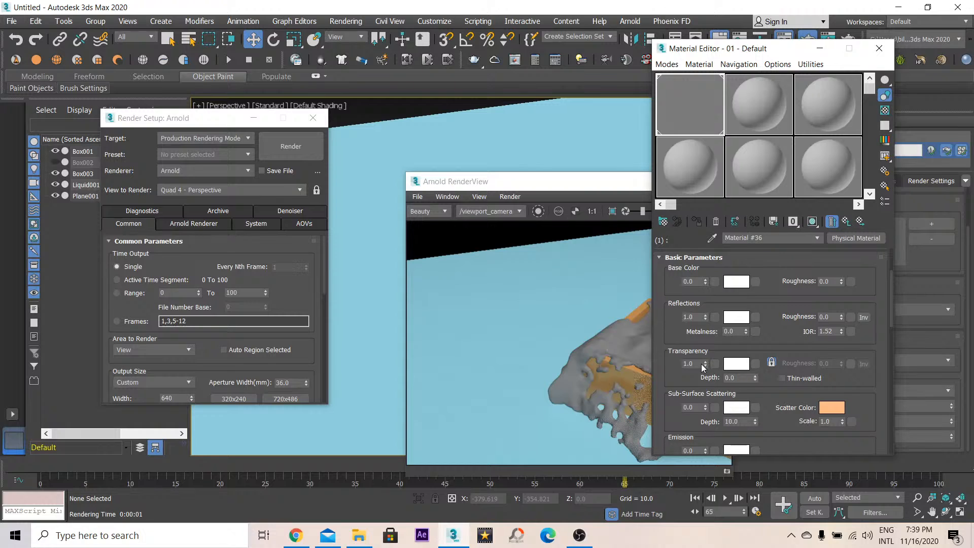
pyautogui.click(738, 363)
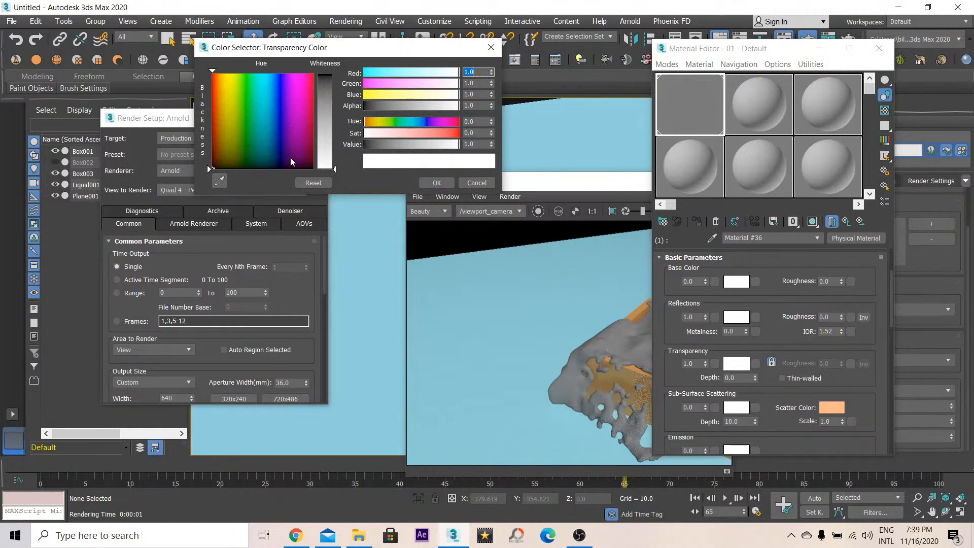
pyautogui.click(274, 154)
pyautogui.moveTo(330, 164); pyautogui.dragTo(329, 157)
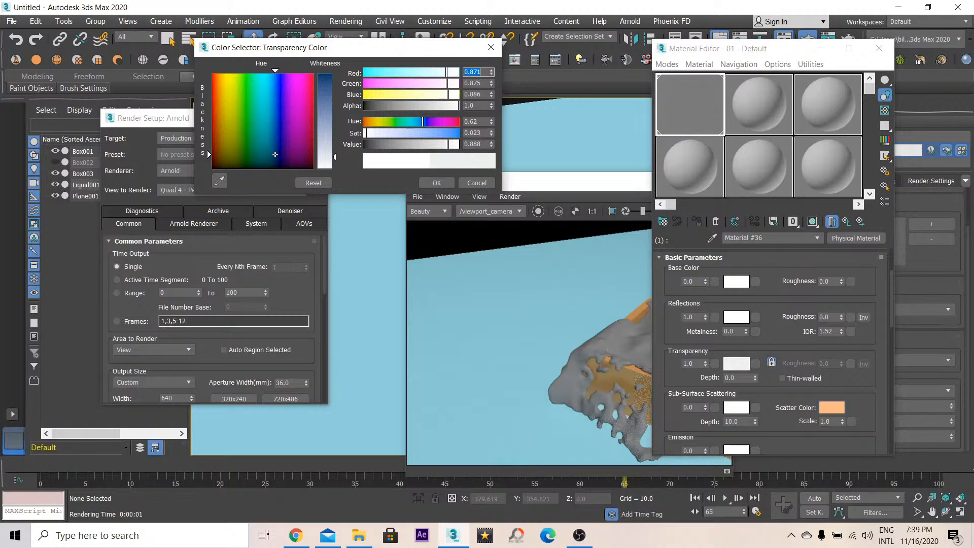
pyautogui.moveTo(415, 132); pyautogui.dragTo(461, 133)
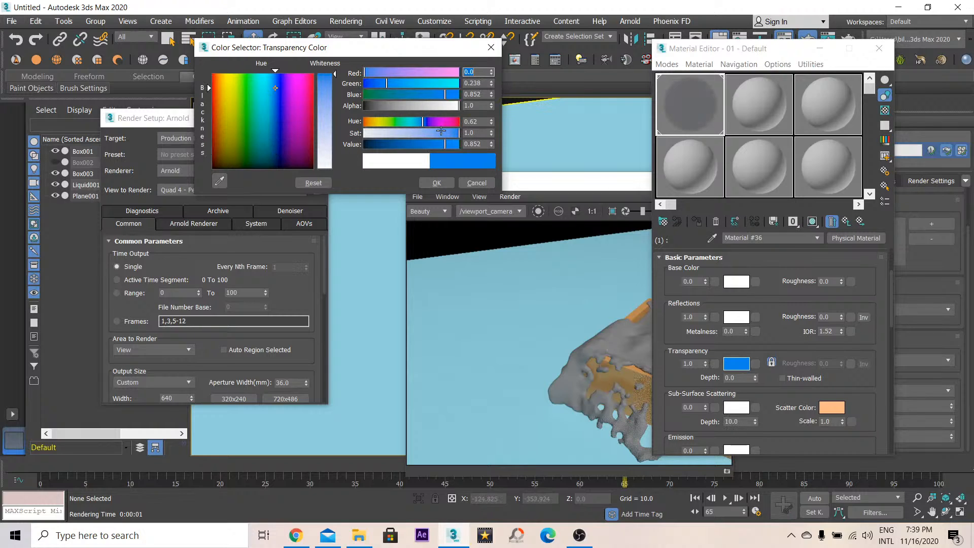
pyautogui.click(333, 155)
pyautogui.click(443, 185)
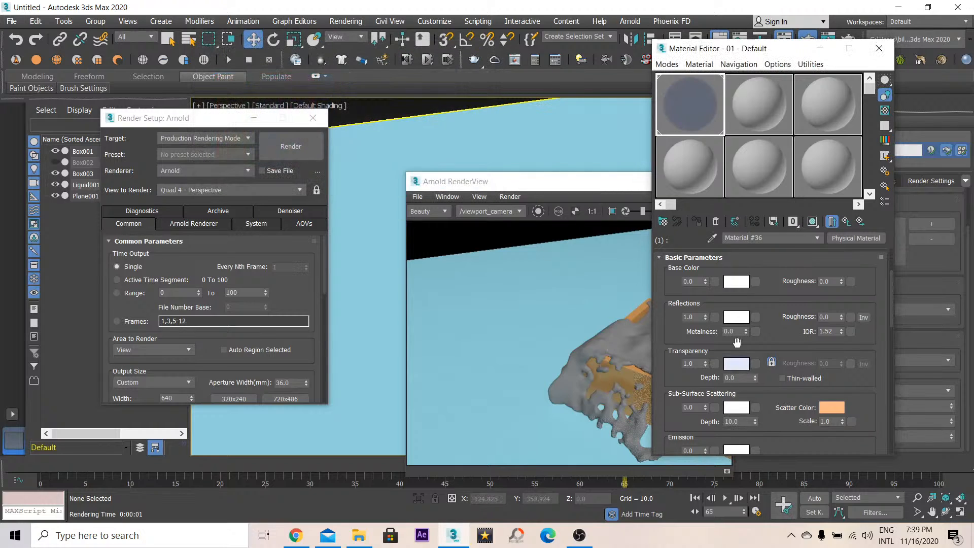
# - Render the perspective view with Arnold and close the render view
pyautogui.scroll(2, 671, 304)
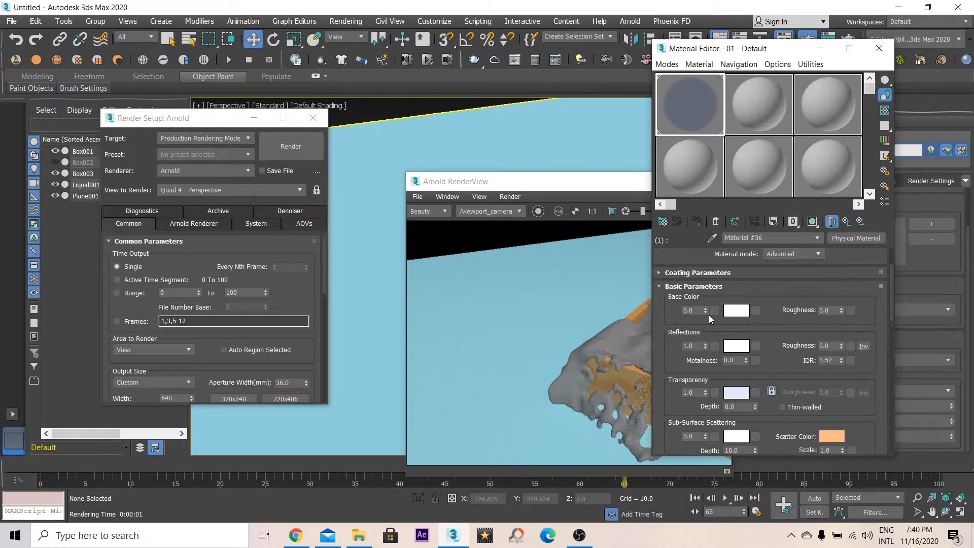
pyautogui.click(499, 190)
pyautogui.moveTo(498, 188); pyautogui.dragTo(382, 147)
pyautogui.click(492, 5)
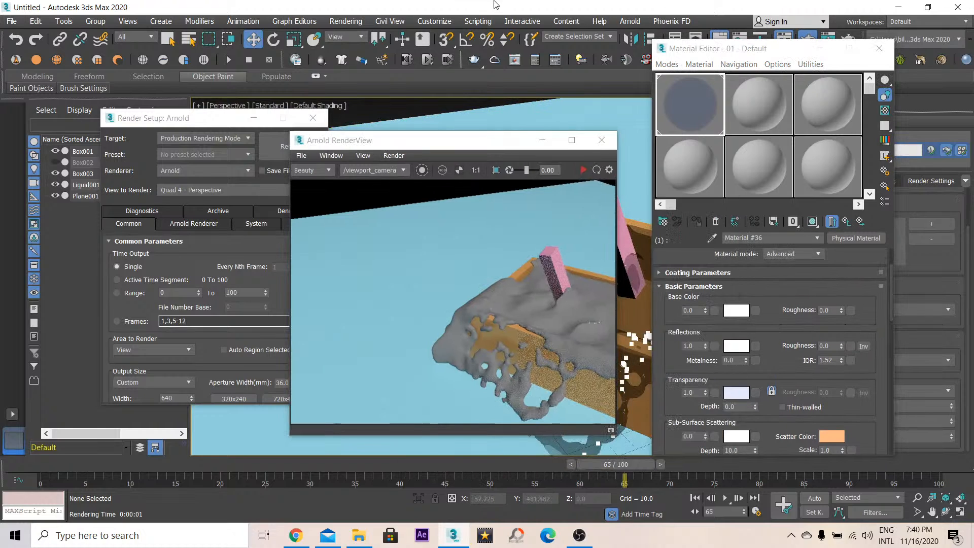
pyautogui.hotkey('shift', 'q')
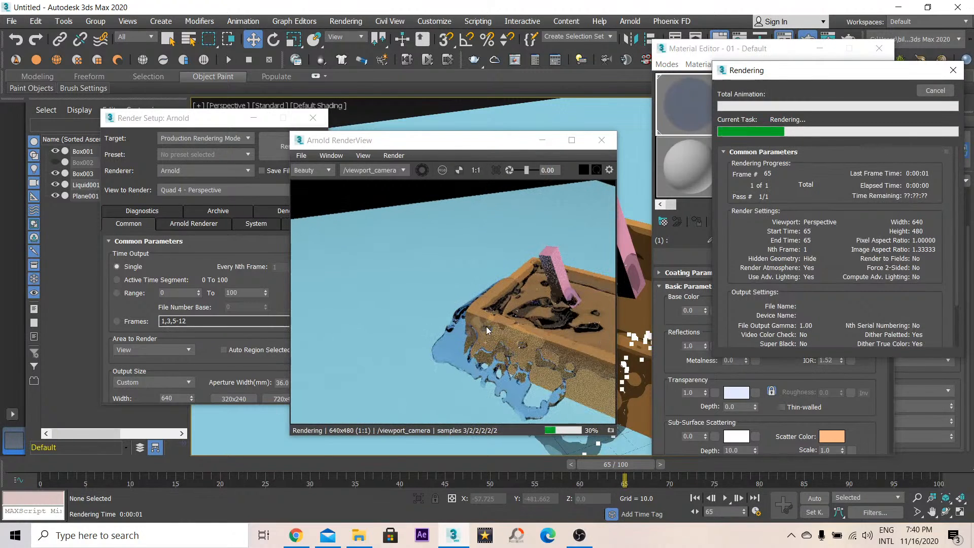
pyautogui.moveTo(503, 335)
pyautogui.mouseDown()
pyautogui.moveTo(435, 313)
pyautogui.moveTo(486, 331)
pyautogui.mouseUp()
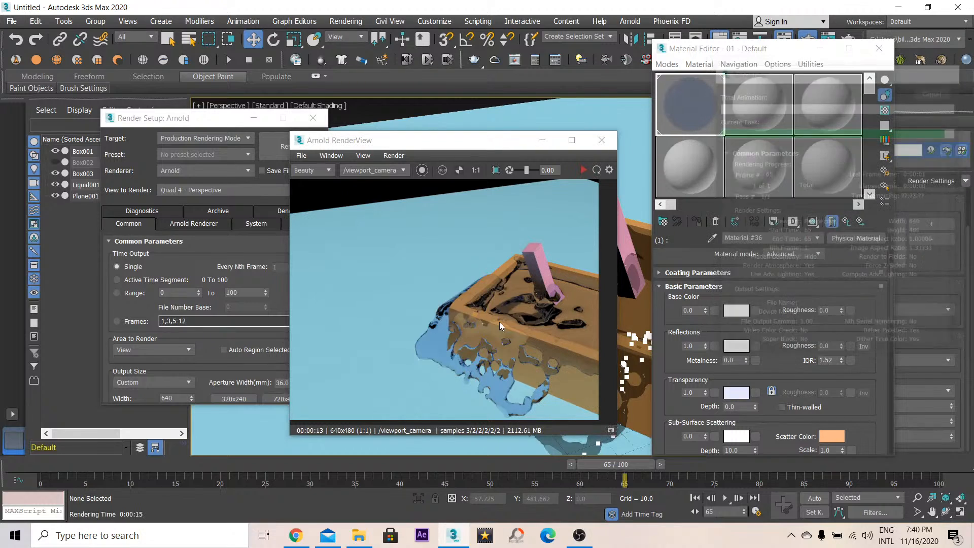
pyautogui.click(602, 140)
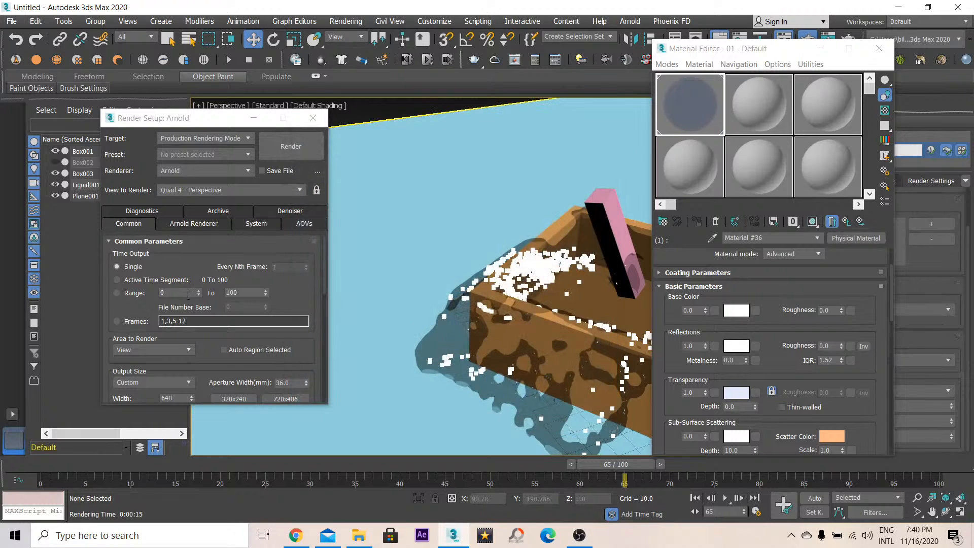
# - Set Arnold's render device to GPU in the system settings and close Render Setup
pyautogui.click(254, 224)
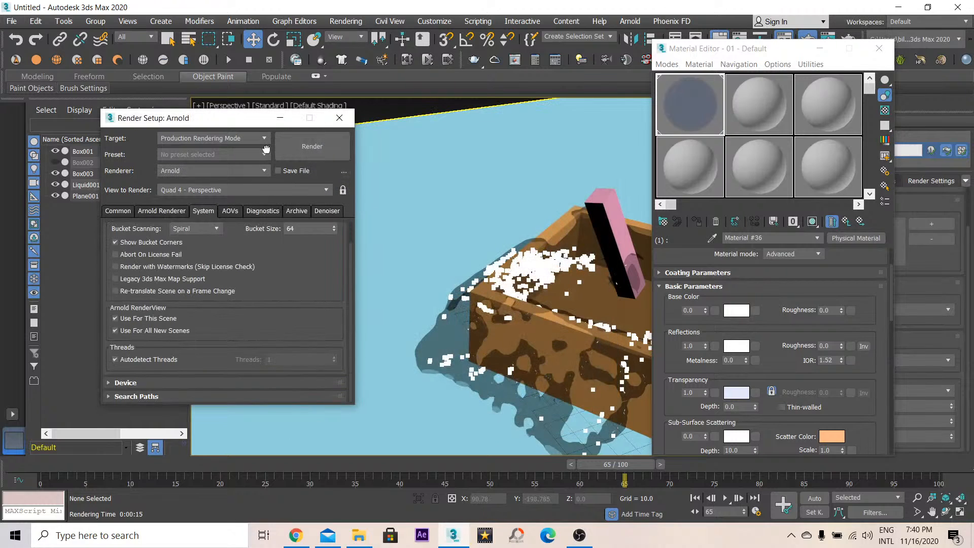
pyautogui.click(125, 382)
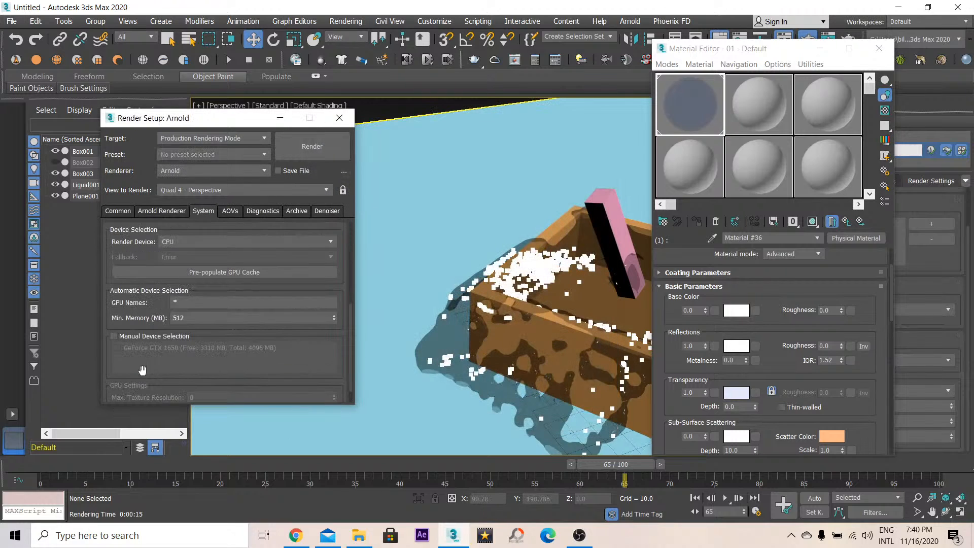
pyautogui.click(309, 241)
pyautogui.click(192, 264)
pyautogui.scroll(2, 135, 266)
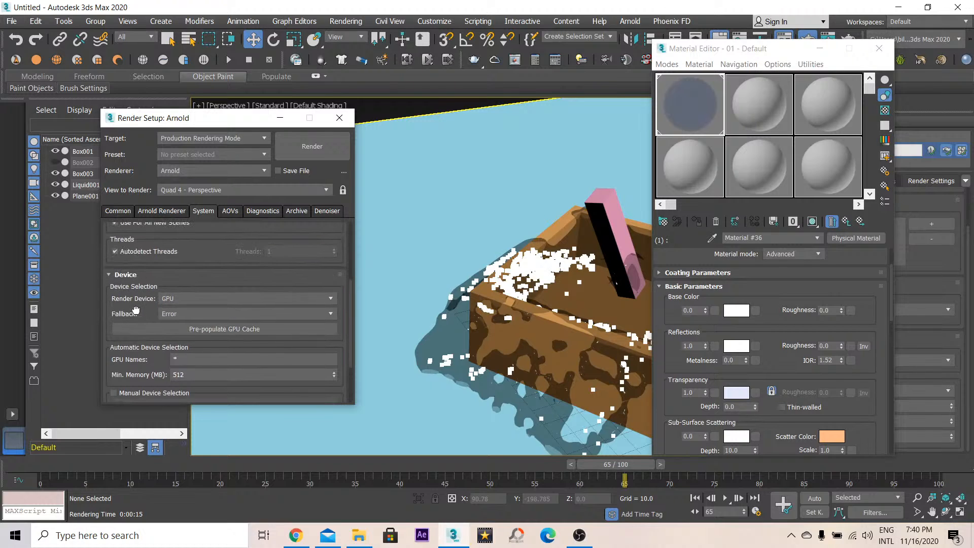
pyautogui.click(339, 118)
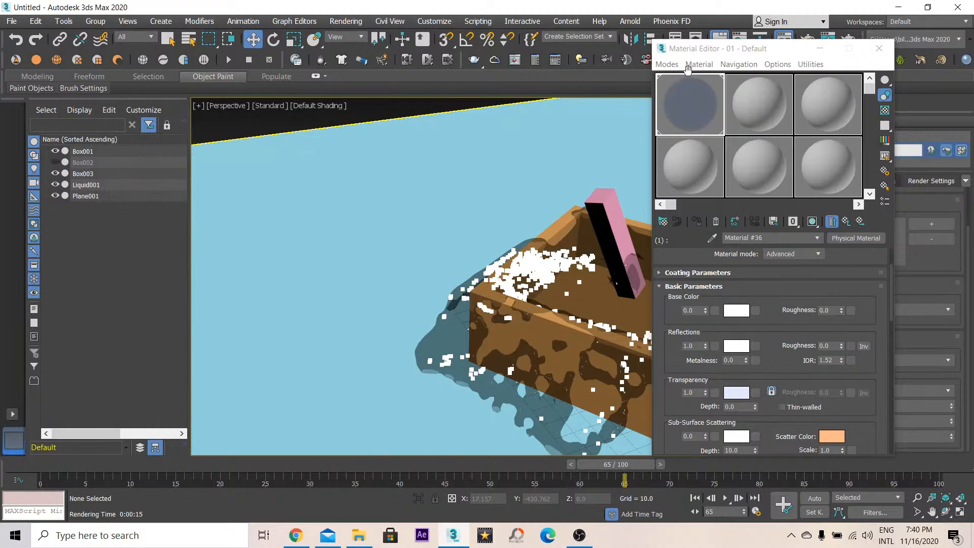
# - Set the foam points radius to 1
pyautogui.moveTo(720, 53); pyautogui.dragTo(222, 88)
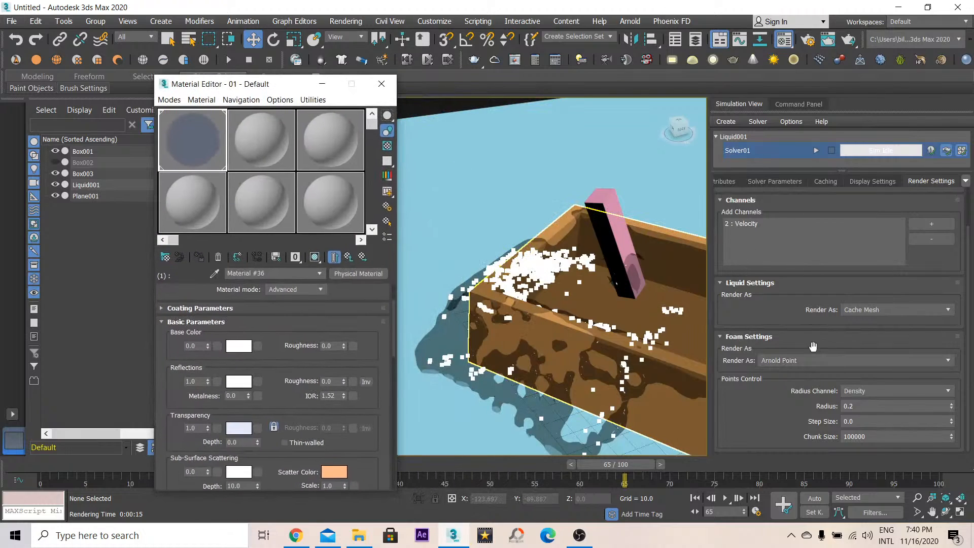
pyautogui.click(791, 313)
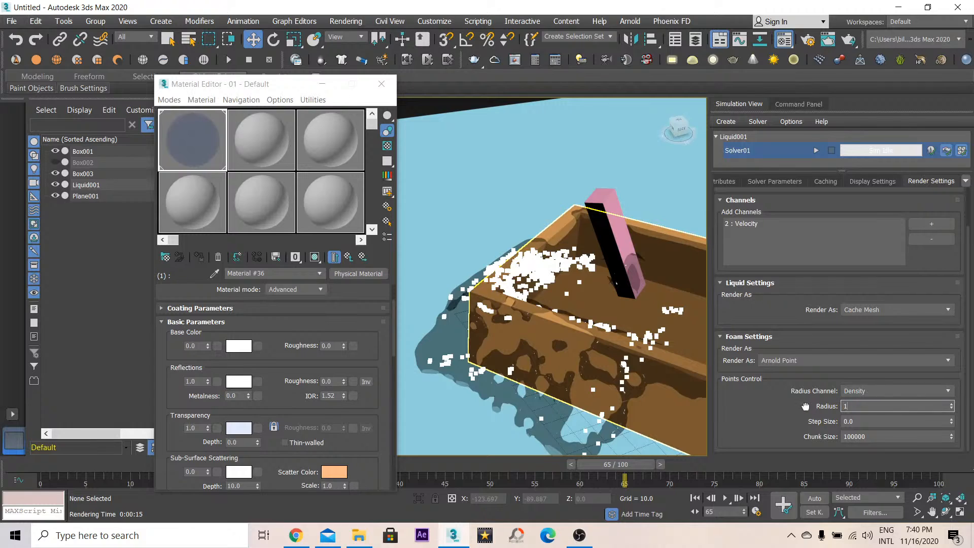
# - Set the foam points radius channel to Static and render the perspective view
pyautogui.click(884, 391)
pyautogui.click(871, 402)
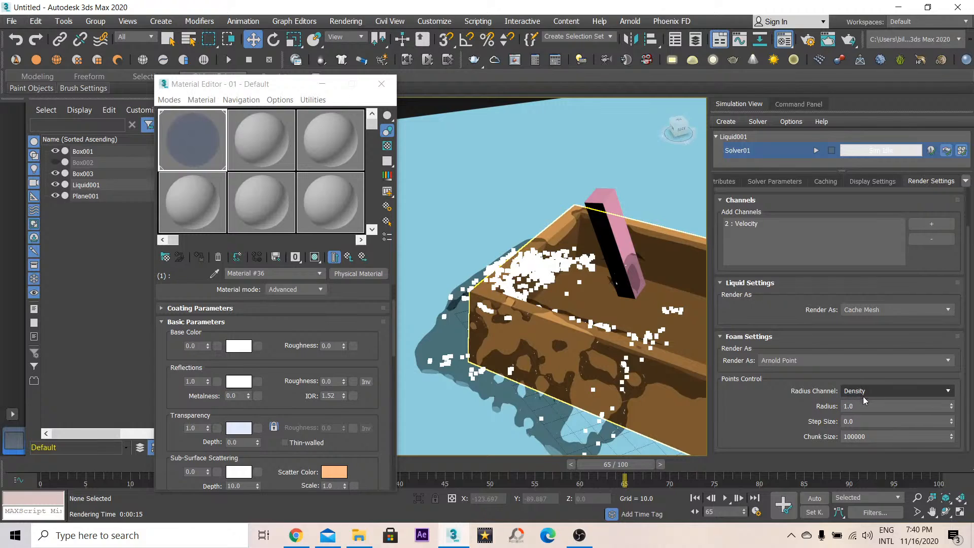
pyautogui.hotkey('shift', 'q')
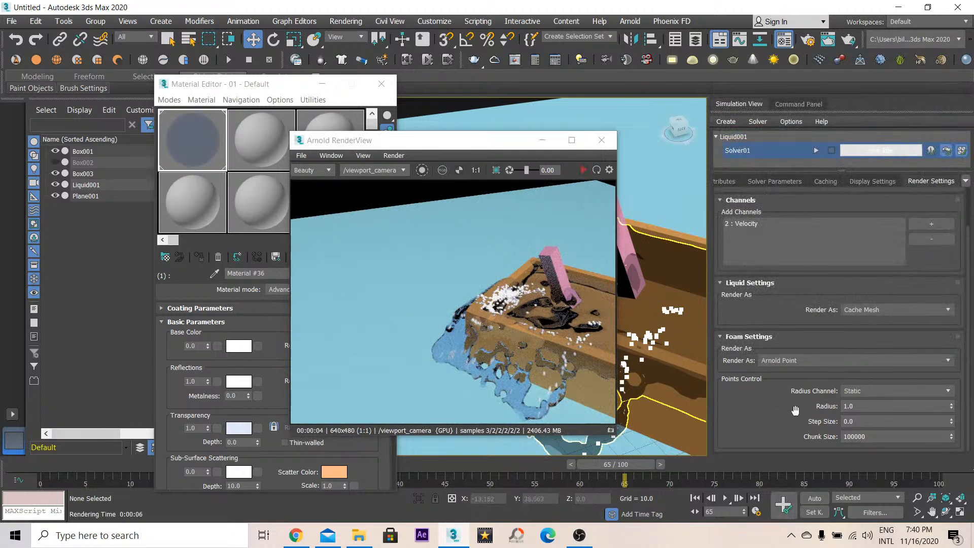
# - Set the foam points radius to 0.2 and render the perspective view again
pyautogui.doubleClick(856, 410)
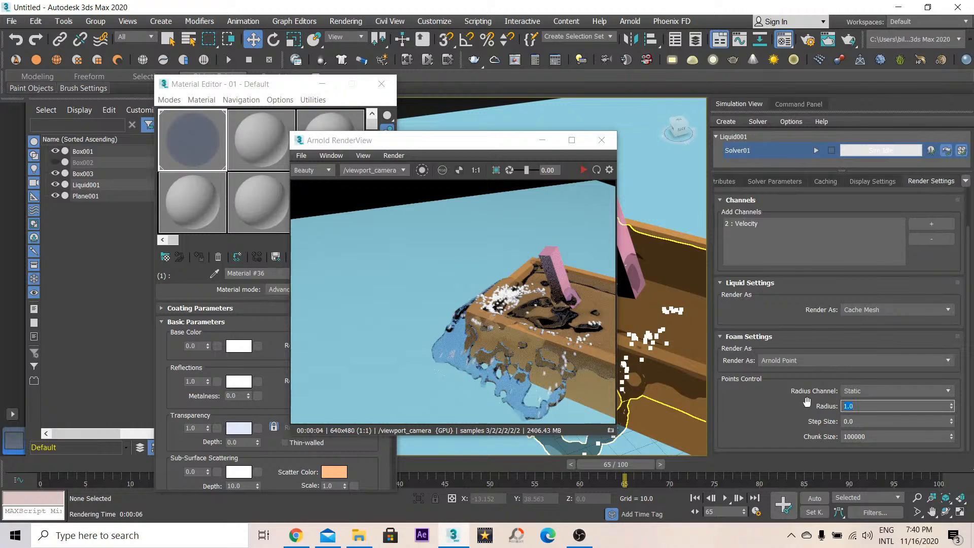
pyautogui.write('0.2')
pyautogui.press('Return')
pyautogui.hotkey('shift', 'q')
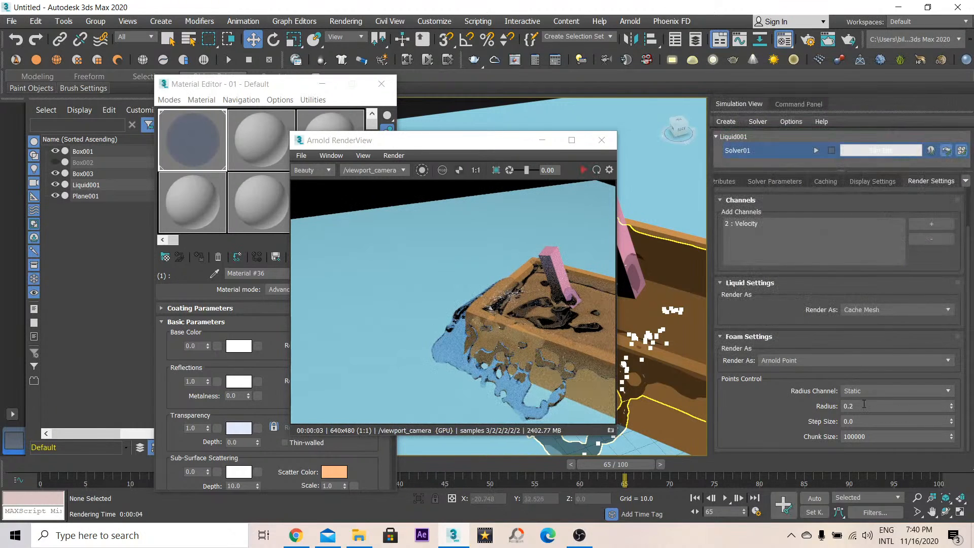
# - Switch the foam radius channel back to Density and set the points radius to 1
pyautogui.click(894, 390)
pyautogui.click(893, 406)
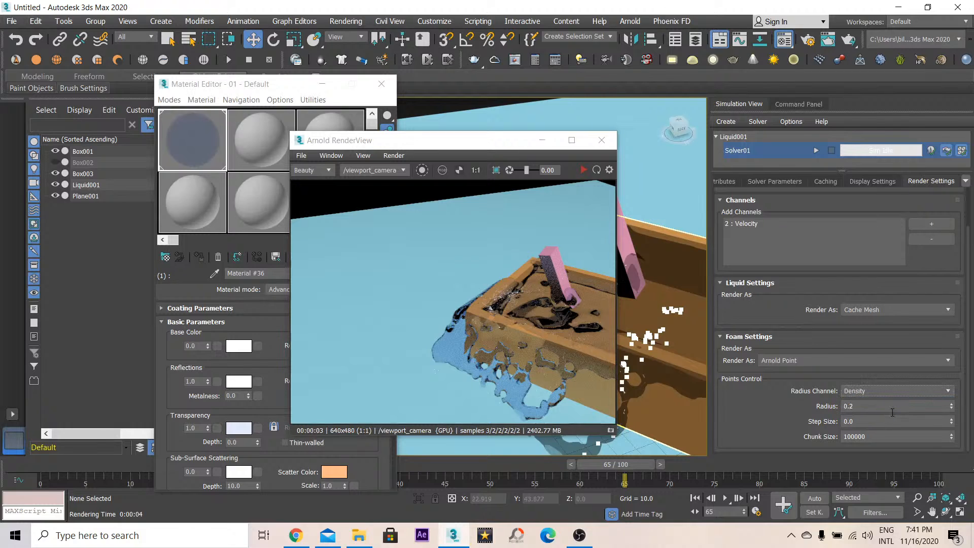
pyautogui.hotkey('shift', 'q')
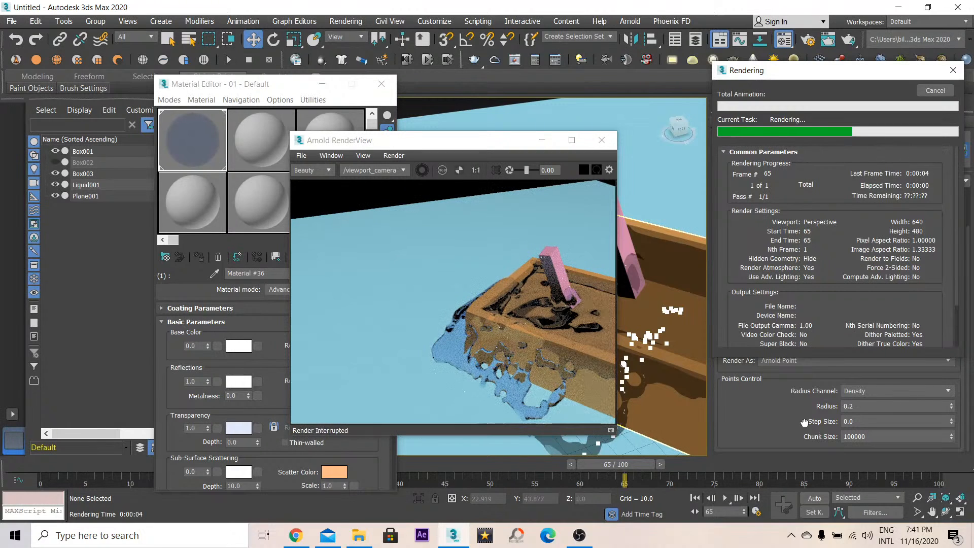
pyautogui.click(882, 394)
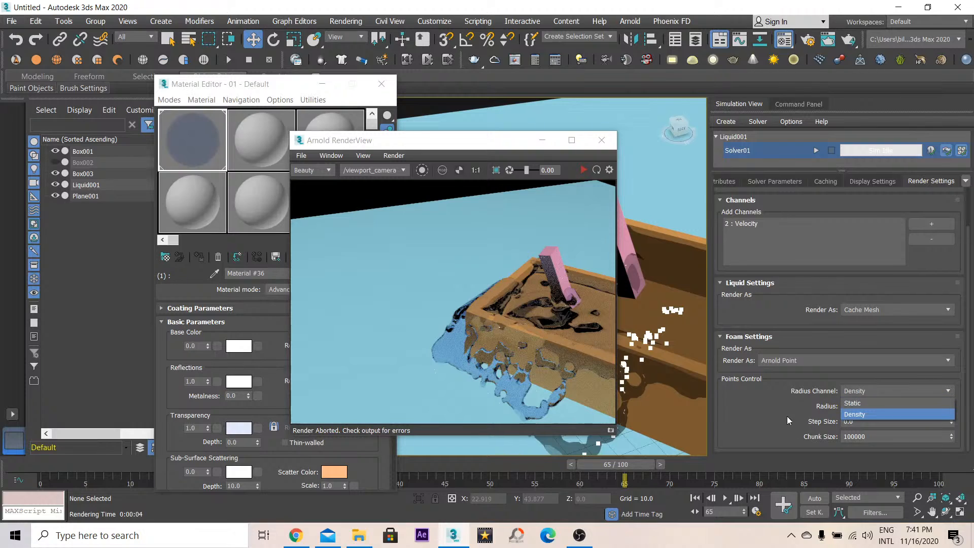
pyautogui.click(873, 411)
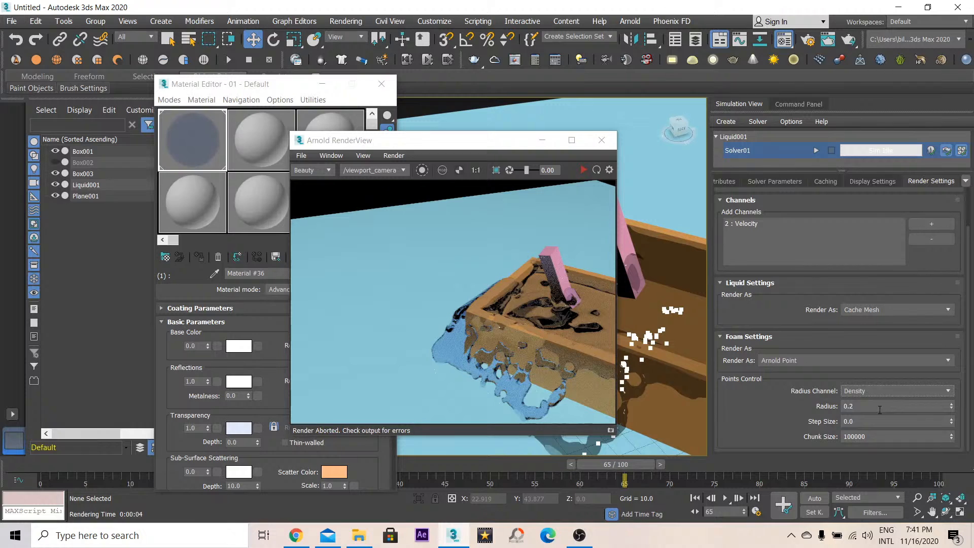
pyautogui.moveTo(879, 410); pyautogui.dragTo(809, 410)
pyautogui.write('1')
pyautogui.press('Return')
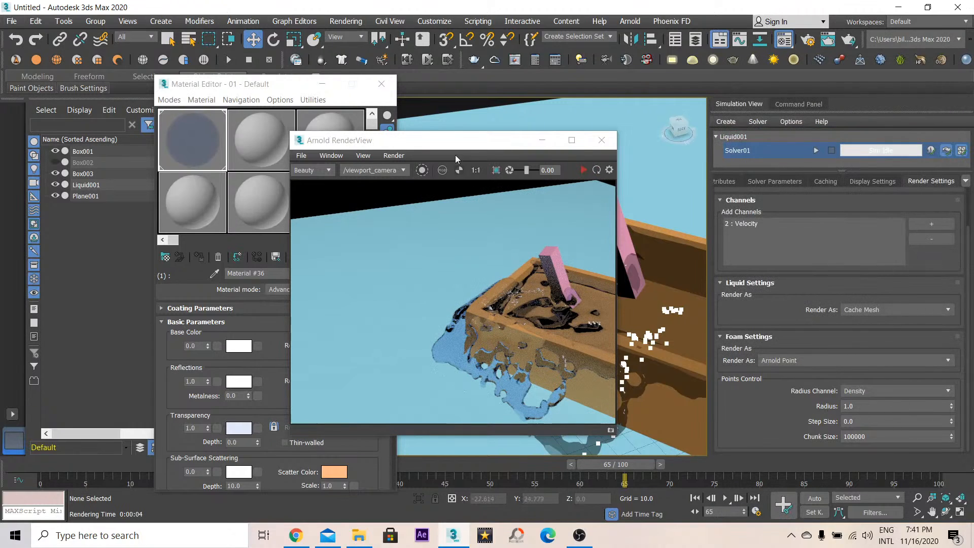
# - Open the second sub-material of the liquid material and set its transparency weight to 0.5
pyautogui.click(215, 348)
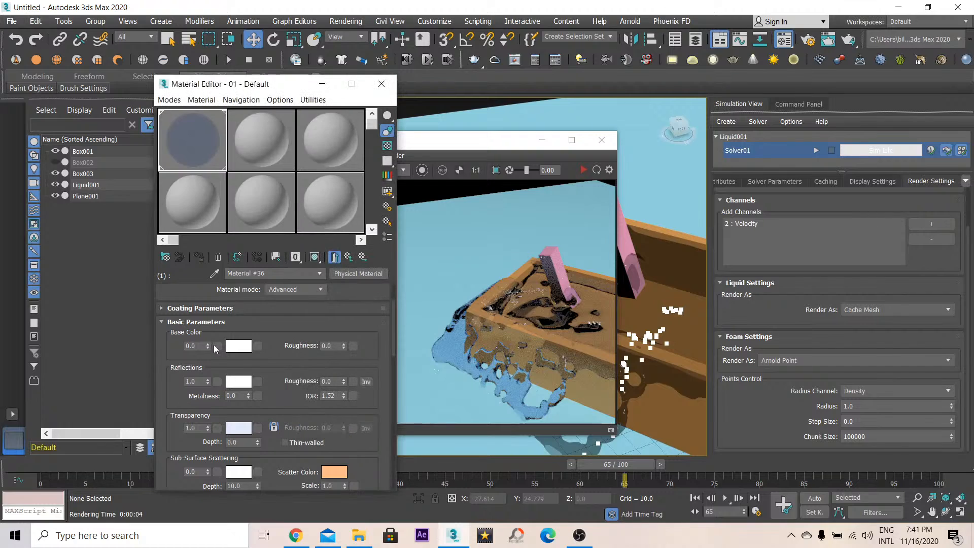
pyautogui.click(349, 256)
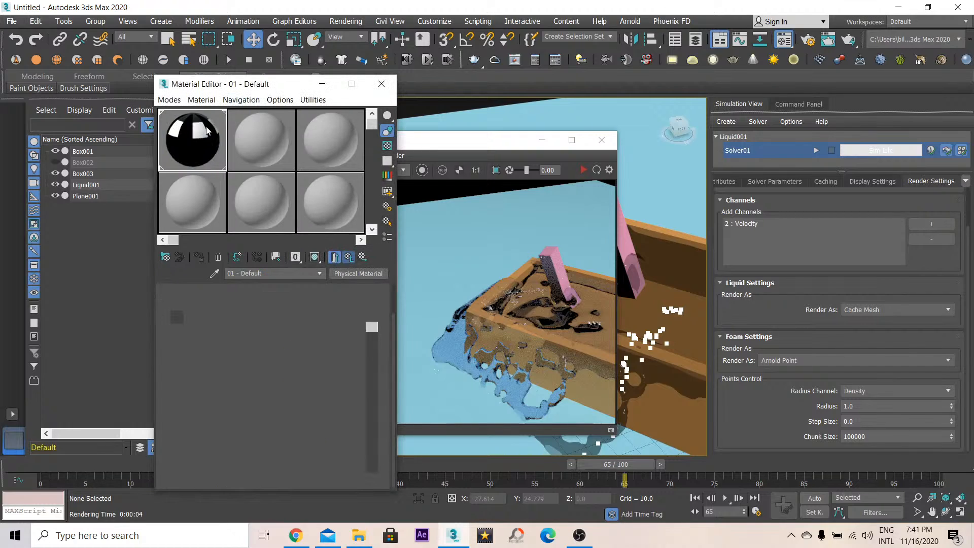
pyautogui.click(278, 333)
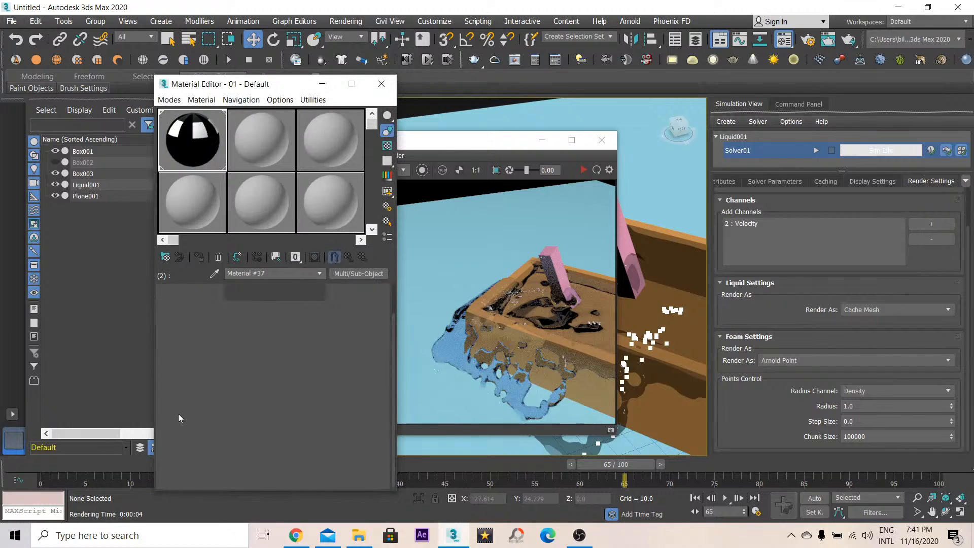
pyautogui.moveTo(177, 416); pyautogui.dragTo(177, 314)
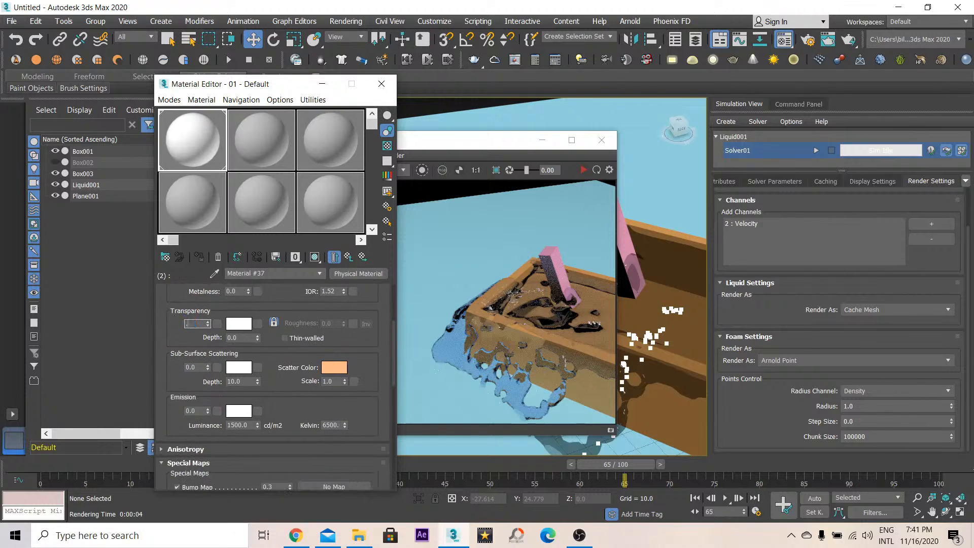
pyautogui.write('75')
pyautogui.press('Return')
pyautogui.moveTo(179, 334); pyautogui.dragTo(217, 266)
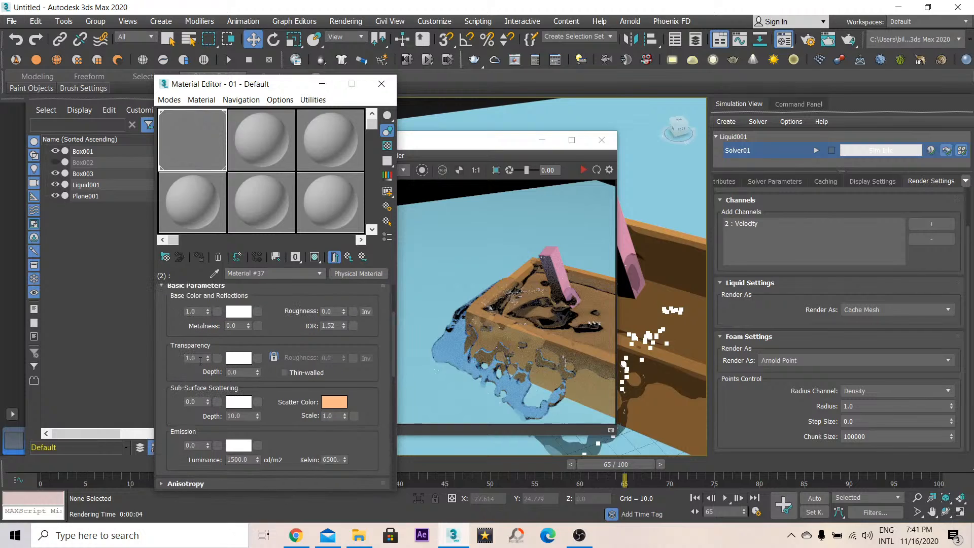
pyautogui.moveTo(200, 362); pyautogui.dragTo(131, 334)
pyautogui.write('.25')
pyautogui.press('Return')
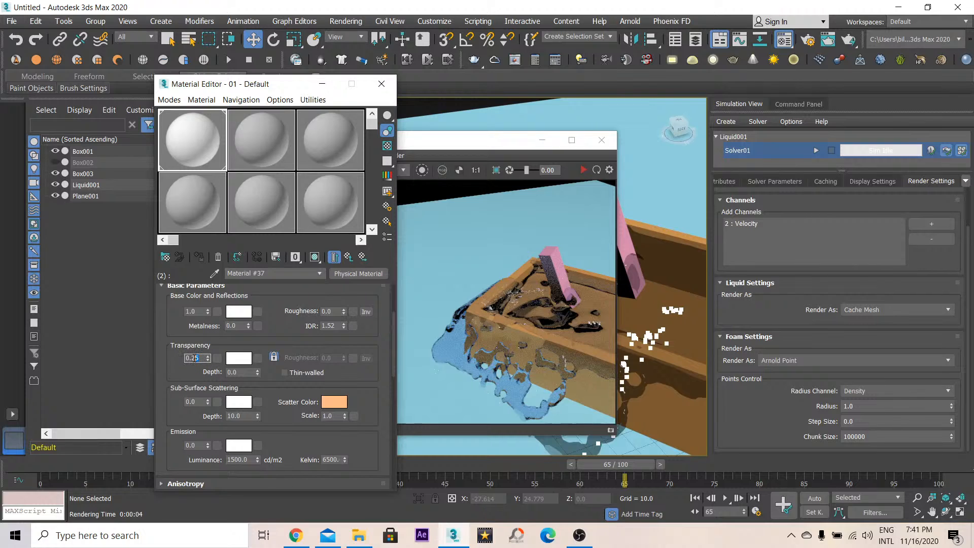
# - Render the perspective view with the updated sub-material and close the render view
pyautogui.moveTo(169, 337); pyautogui.dragTo(195, 376)
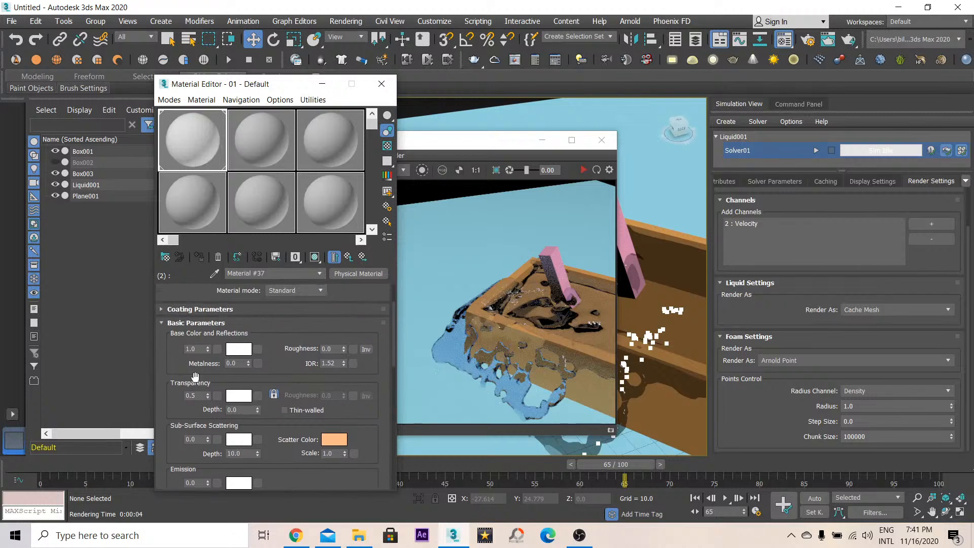
pyautogui.moveTo(296, 376); pyautogui.dragTo(297, 405)
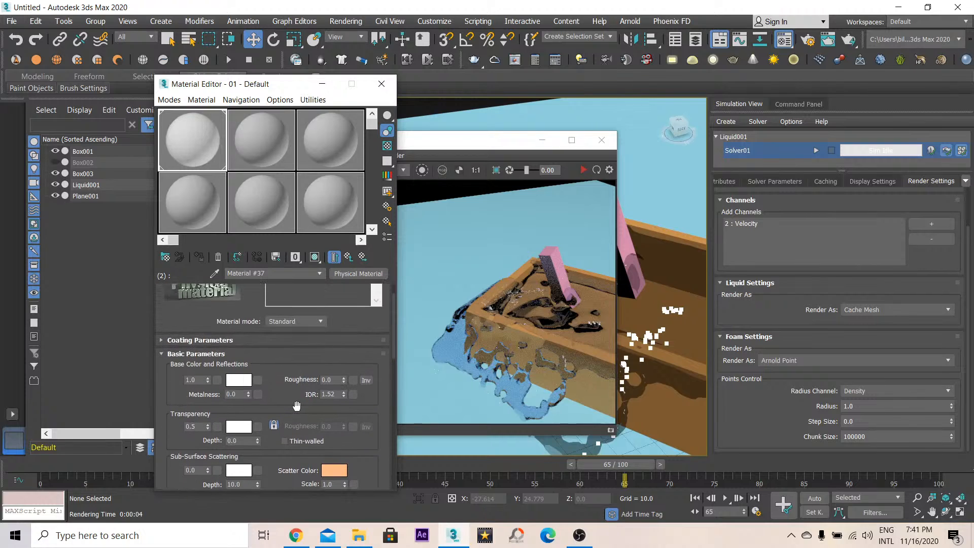
pyautogui.rightClick(207, 379)
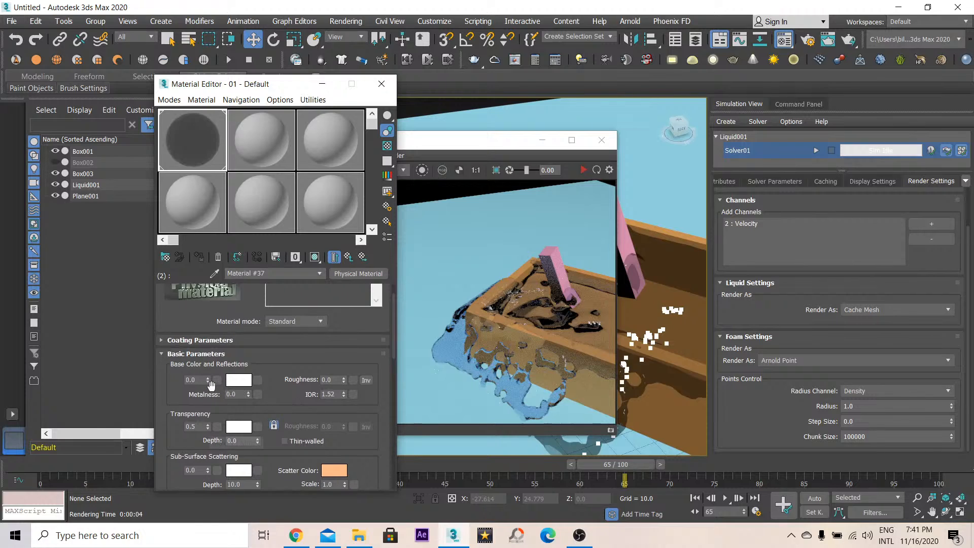
pyautogui.moveTo(201, 404); pyautogui.dragTo(209, 205)
pyautogui.hotkey('shift', 'q')
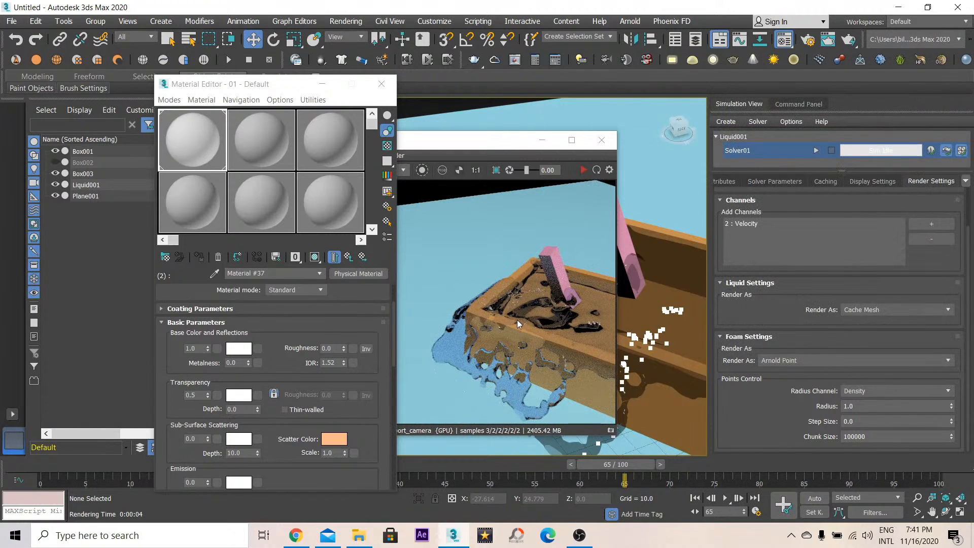
pyautogui.click(601, 140)
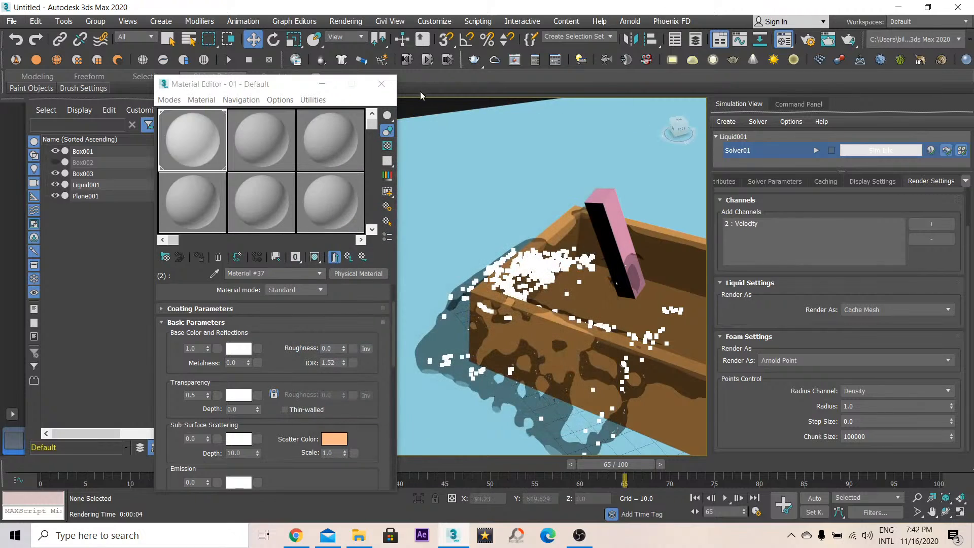
# - Close the Material Editor and select the liquid object
pyautogui.click(382, 83)
pyautogui.click(482, 292)
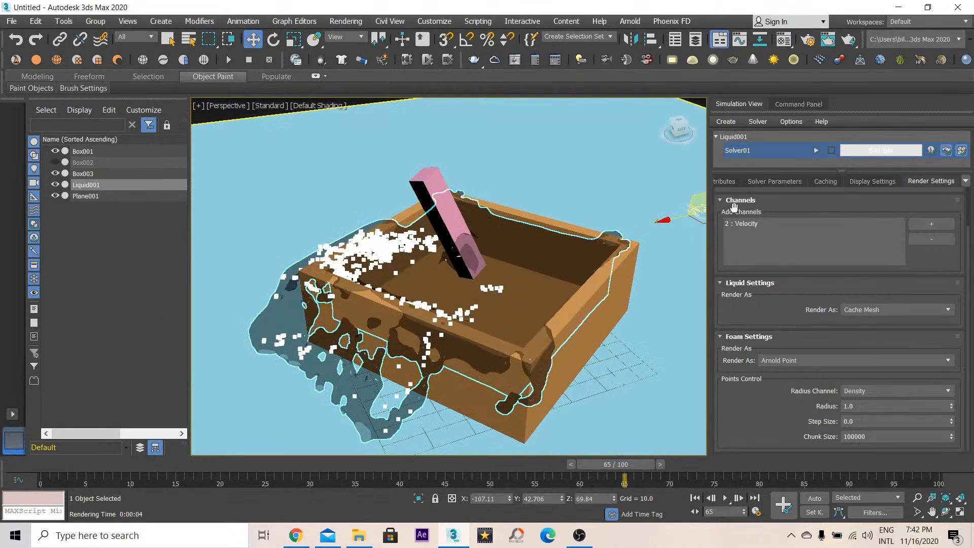
pyautogui.click(797, 105)
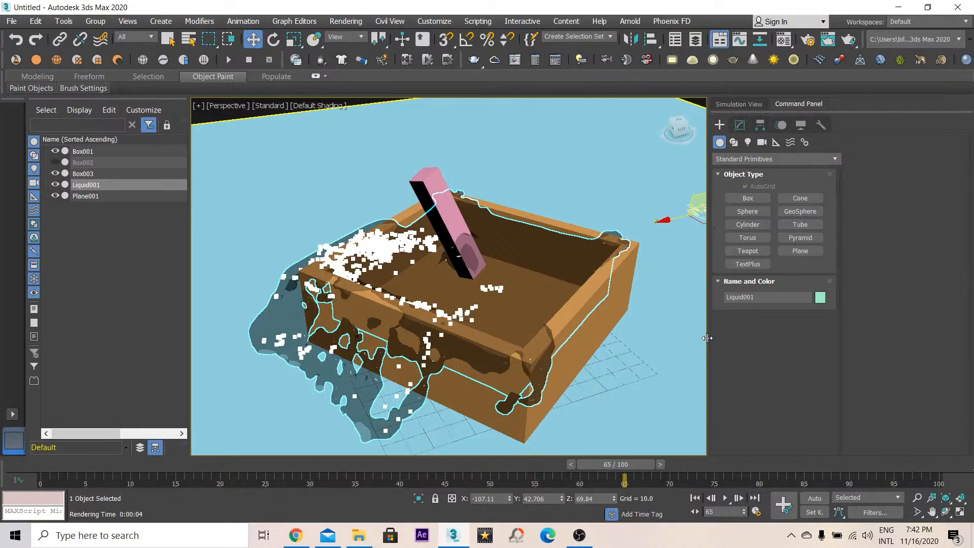
# - Render the perspective view from a new angle and close the render view
pyautogui.moveTo(704, 337); pyautogui.dragTo(761, 339)
pyautogui.moveTo(456, 325); pyautogui.dragTo(485, 297, button='middle')
pyautogui.keyDown('alt'); pyautogui.moveTo(485, 297); pyautogui.dragTo(557, 289, button='middle'); pyautogui.keyUp('alt')
pyautogui.hotkey('shift', 'q')
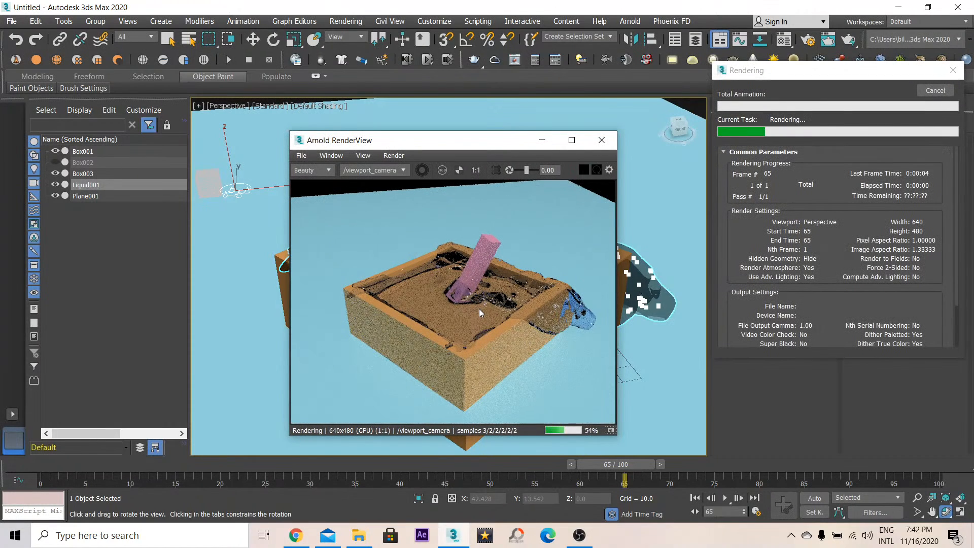
pyautogui.click(602, 140)
# - Render frame 87 of the simulation and close the render view
pyautogui.moveTo(627, 466); pyautogui.dragTo(822, 462)
pyautogui.hotkey('shift', 'q')
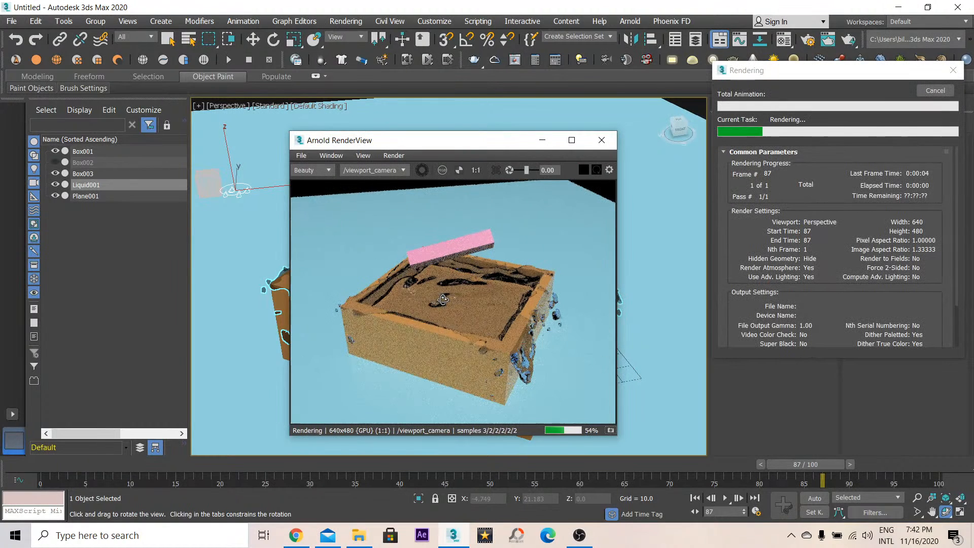
pyautogui.click(601, 140)
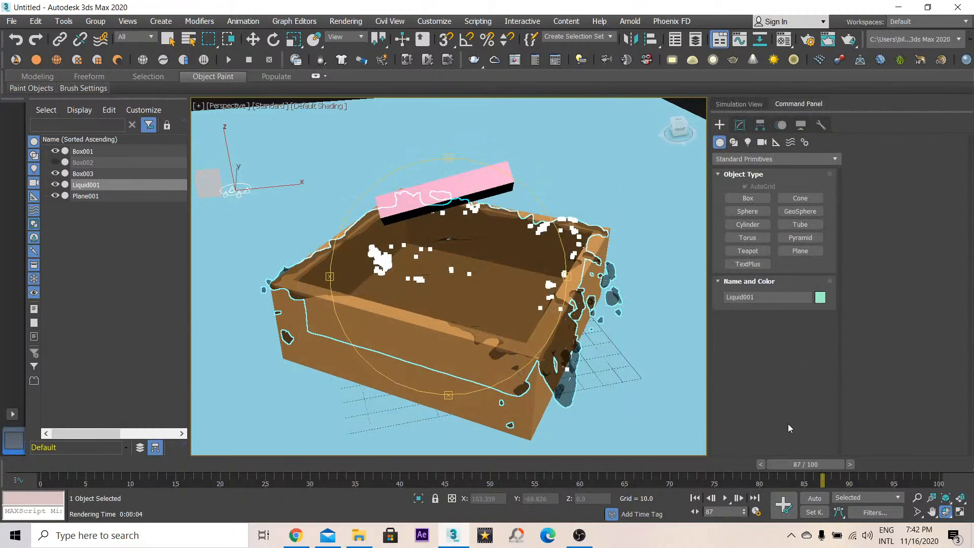
# - Render frame 60 of the simulation and close the render view
pyautogui.moveTo(810, 468); pyautogui.dragTo(584, 485)
pyautogui.keyDown('alt'); pyautogui.moveTo(517, 267); pyautogui.dragTo(495, 306, button='middle'); pyautogui.keyUp('alt')
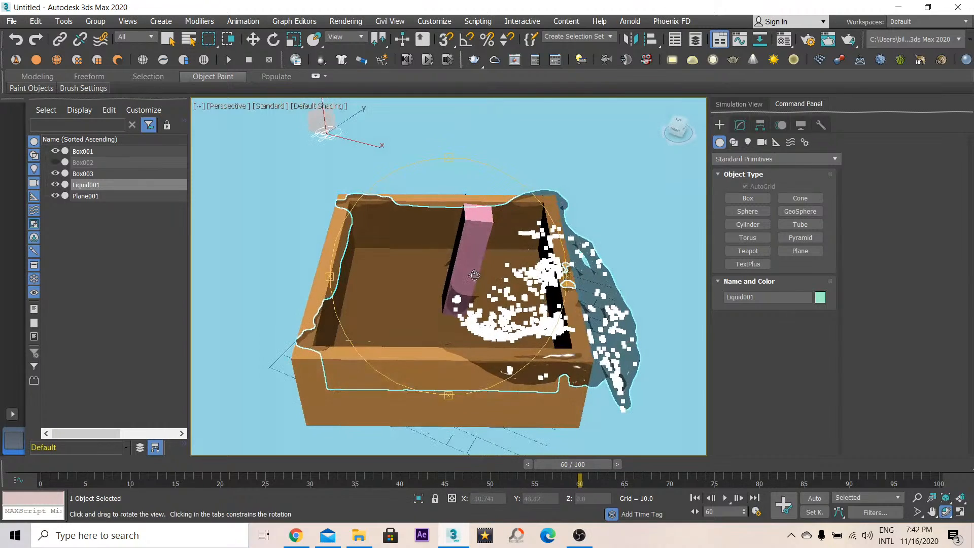
pyautogui.hotkey('shift', 'q')
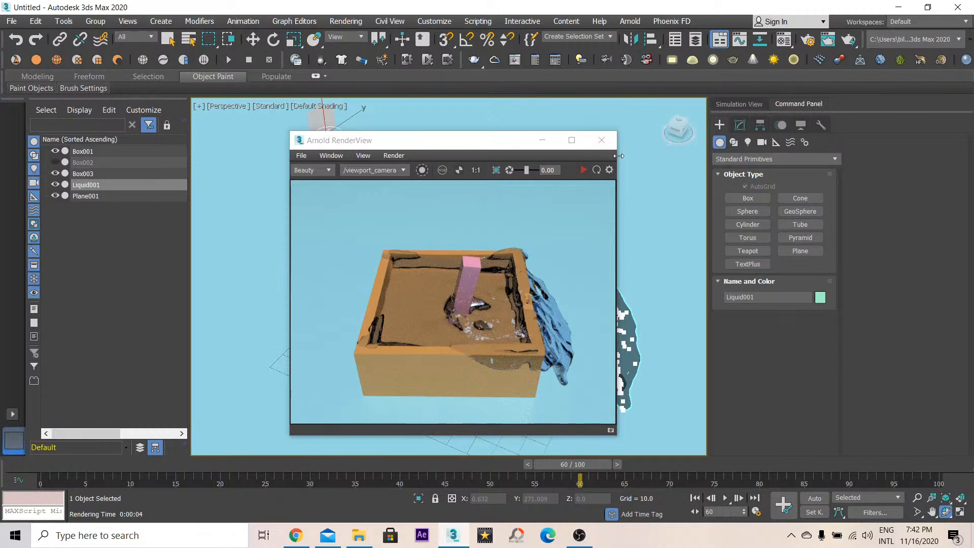
pyautogui.click(602, 140)
# - Render frame 51 of the simulation and close the render view
pyautogui.moveTo(574, 465); pyautogui.dragTo(521, 470)
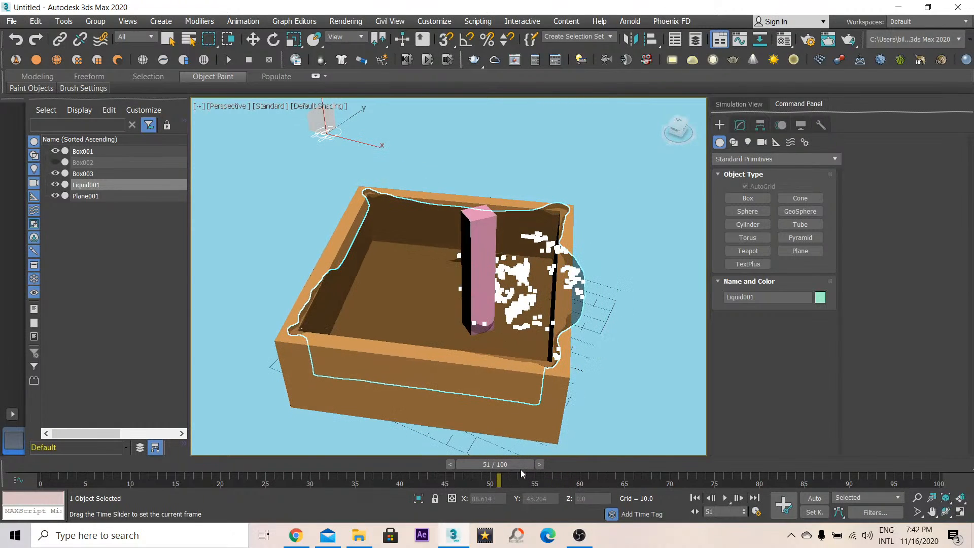
pyautogui.hotkey('ctrl', 'r')
pyautogui.hotkey('shift', 'q')
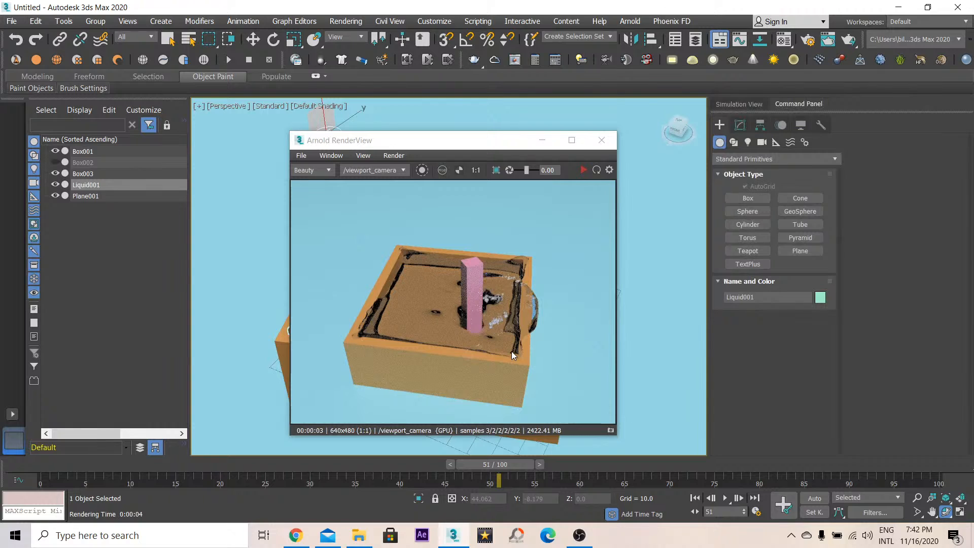
pyautogui.click(601, 140)
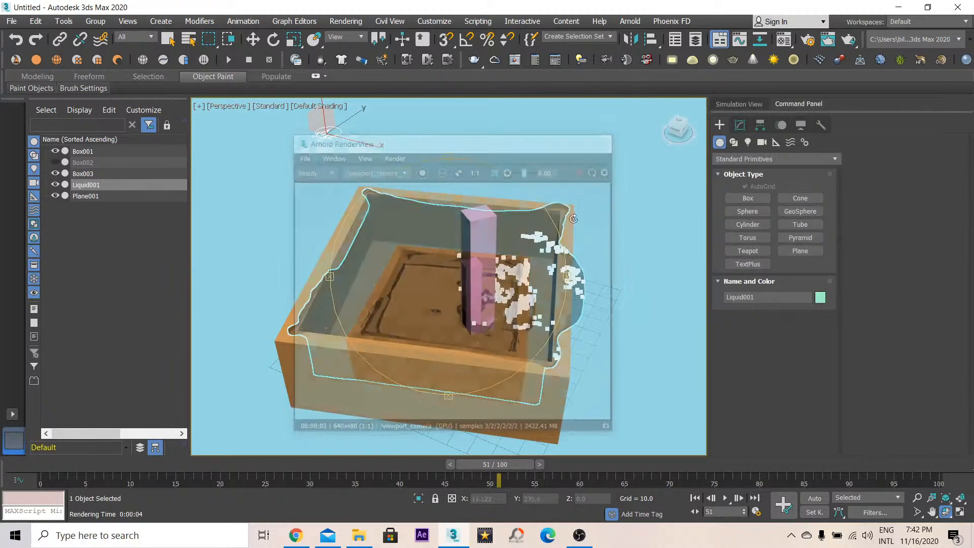
# - Render frame 82 of the simulation in the Arnold render view
pyautogui.moveTo(510, 458); pyautogui.dragTo(786, 464)
pyautogui.hotkey('shift', 'q')
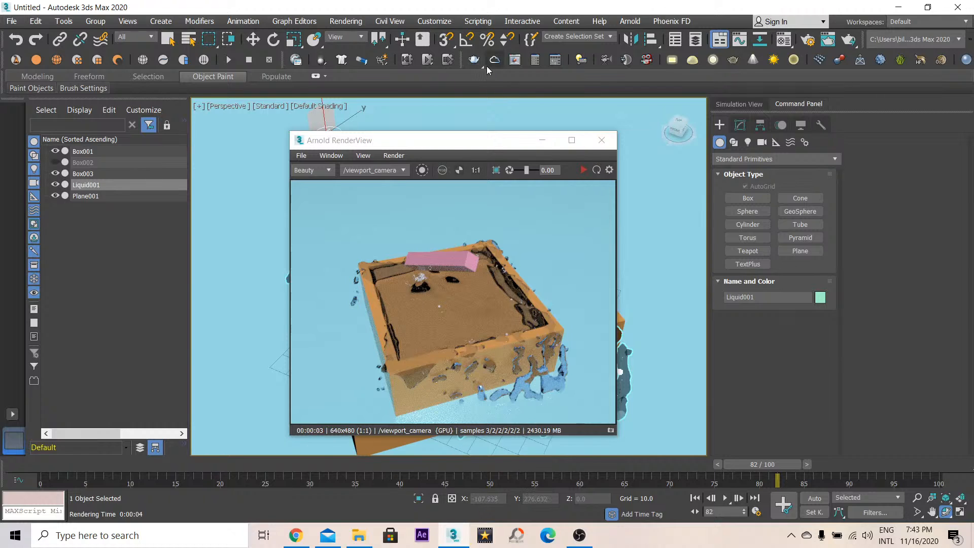
pyautogui.moveTo(452, 147)
pyautogui.mouseDown()
pyautogui.moveTo(353, 139)
pyautogui.moveTo(440, 138)
pyautogui.moveTo(455, 156)
pyautogui.mouseUp()
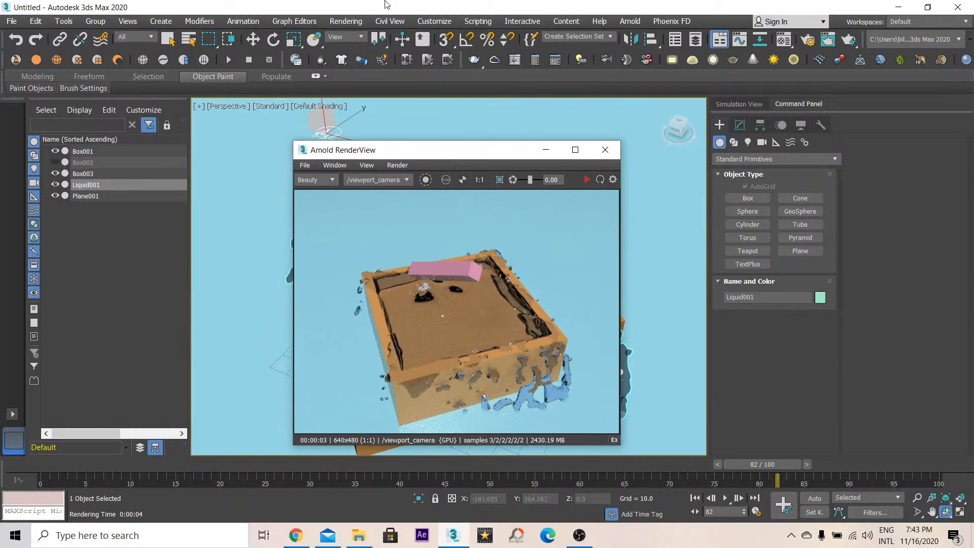
# - Review the output settings in Render Setup, then close Render Setup and the render view
pyautogui.click(345, 21)
pyautogui.click(355, 87)
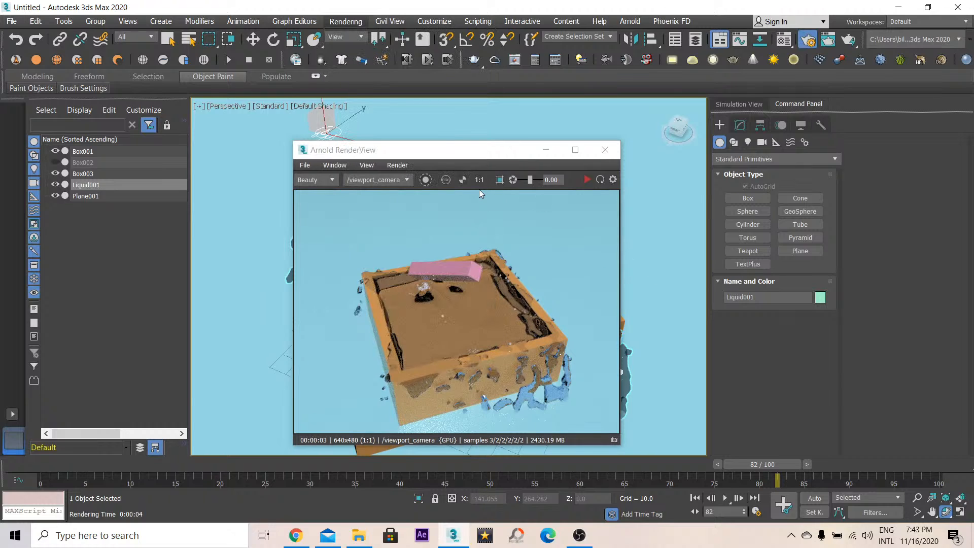
pyautogui.click(117, 211)
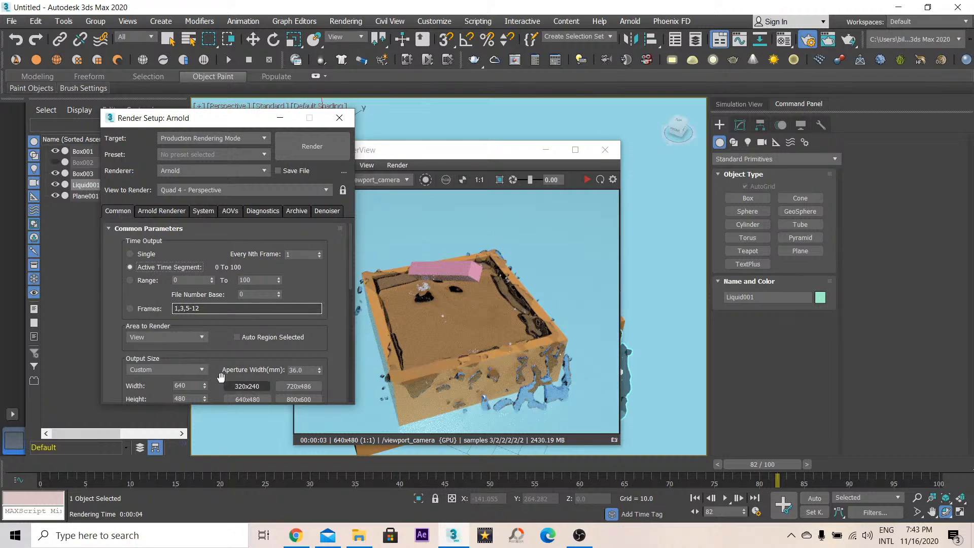
pyautogui.scroll(-10, 239, 386)
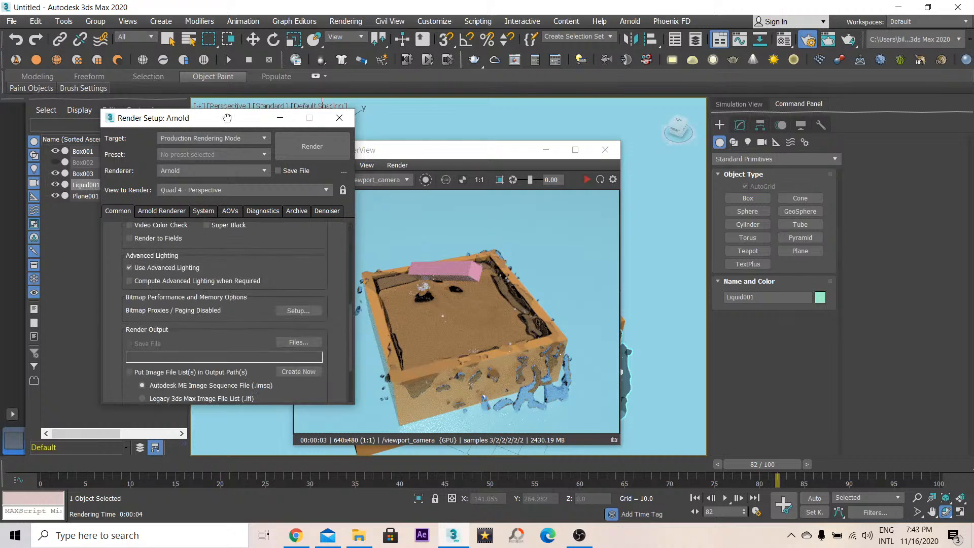
pyautogui.click(339, 117)
pyautogui.click(604, 149)
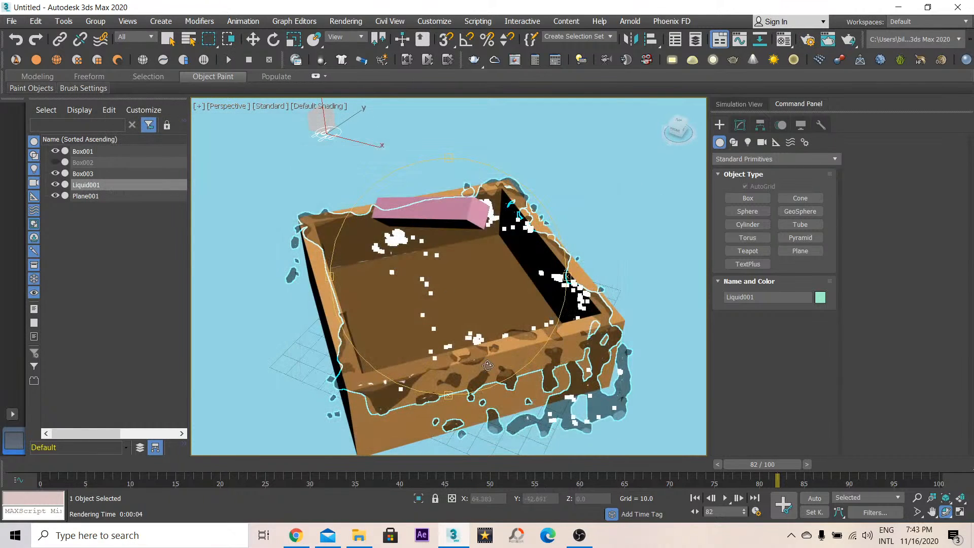
pyautogui.moveTo(444, 258); pyautogui.dragTo(464, 255)
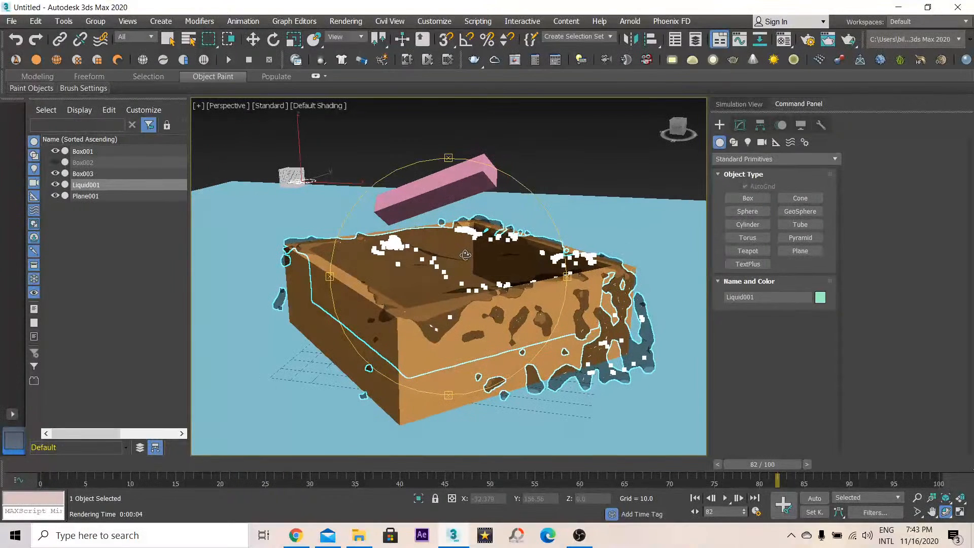